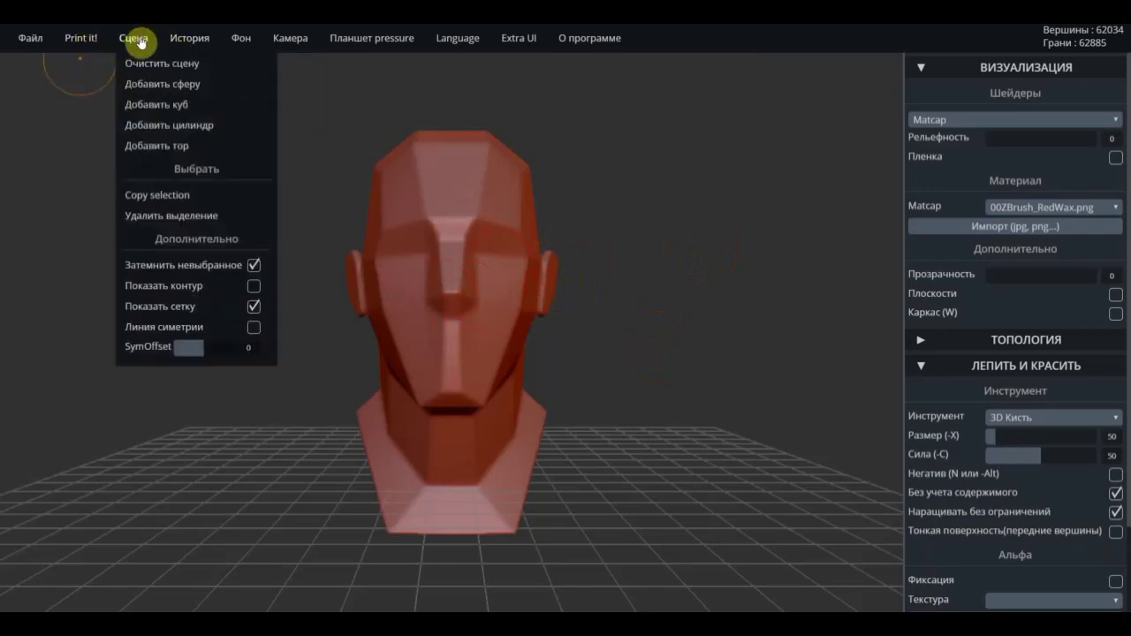
Hide the floor grid and zoom to frame the low-poly red head.
{"action": "left_click", "coordinate": [254, 308]}
{"action": "scroll", "coordinate": [545, 326], "scroll_direction": "down", "scroll_amount": 3}
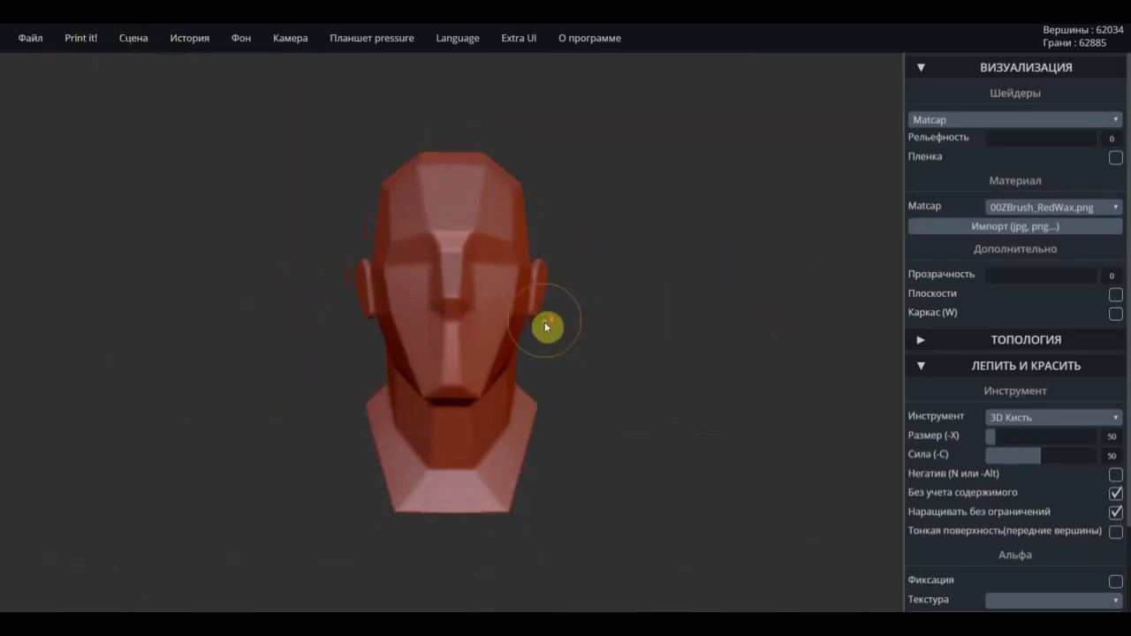
{"action": "scroll", "coordinate": [555, 331], "scroll_direction": "up", "scroll_amount": 2}
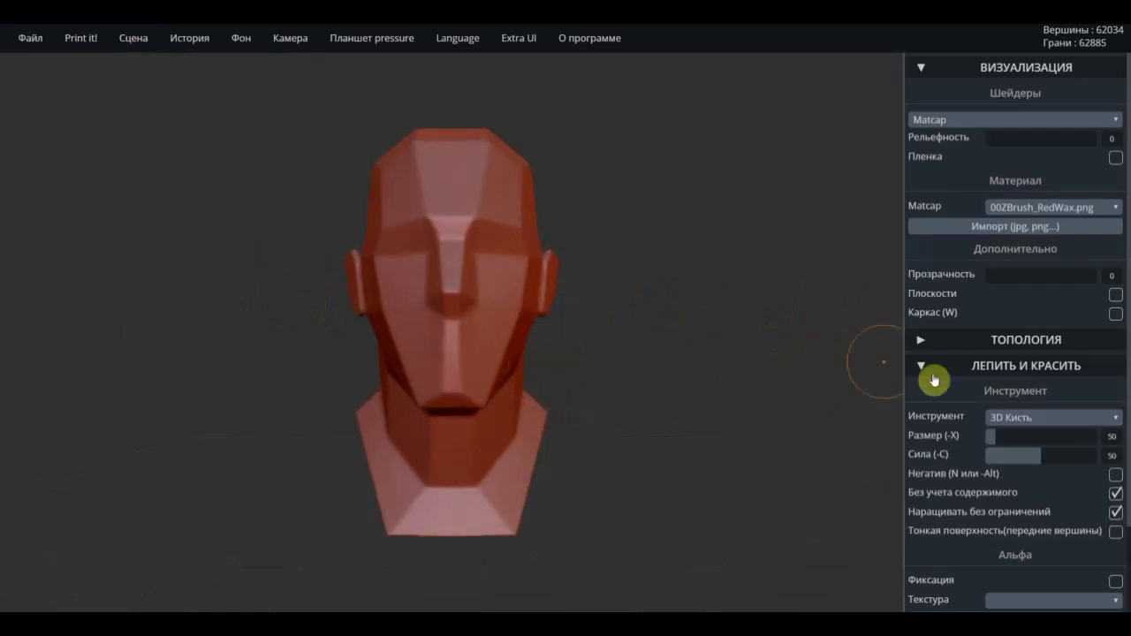
Collapse the display section and smooth out the blocky facets of the face.
{"action": "left_click", "coordinate": [922, 70]}
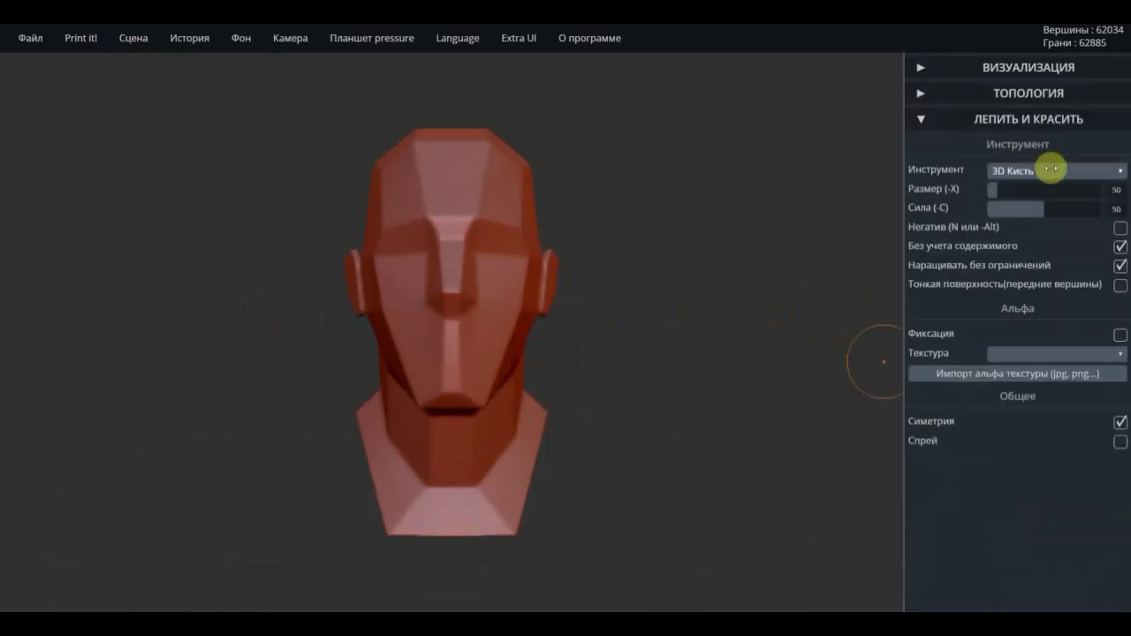
{"action": "scroll", "coordinate": [415, 306], "scroll_direction": "up", "scroll_amount": 2}
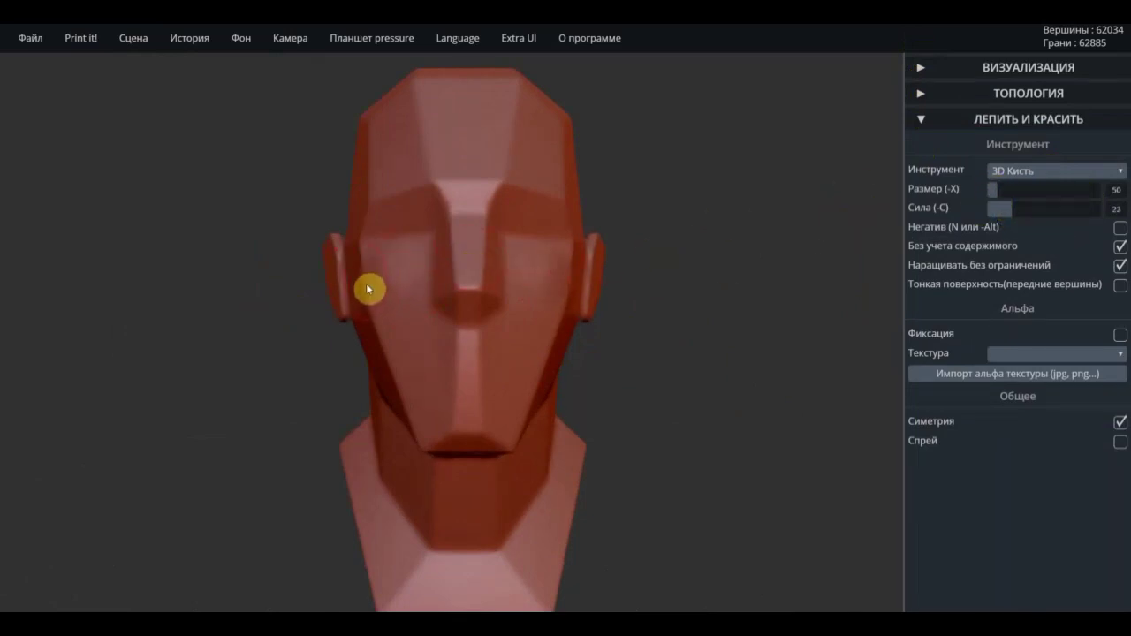
{"action": "scroll", "coordinate": [369, 289], "scroll_direction": "down", "scroll_amount": 2}
{"action": "key", "text": "shift"}
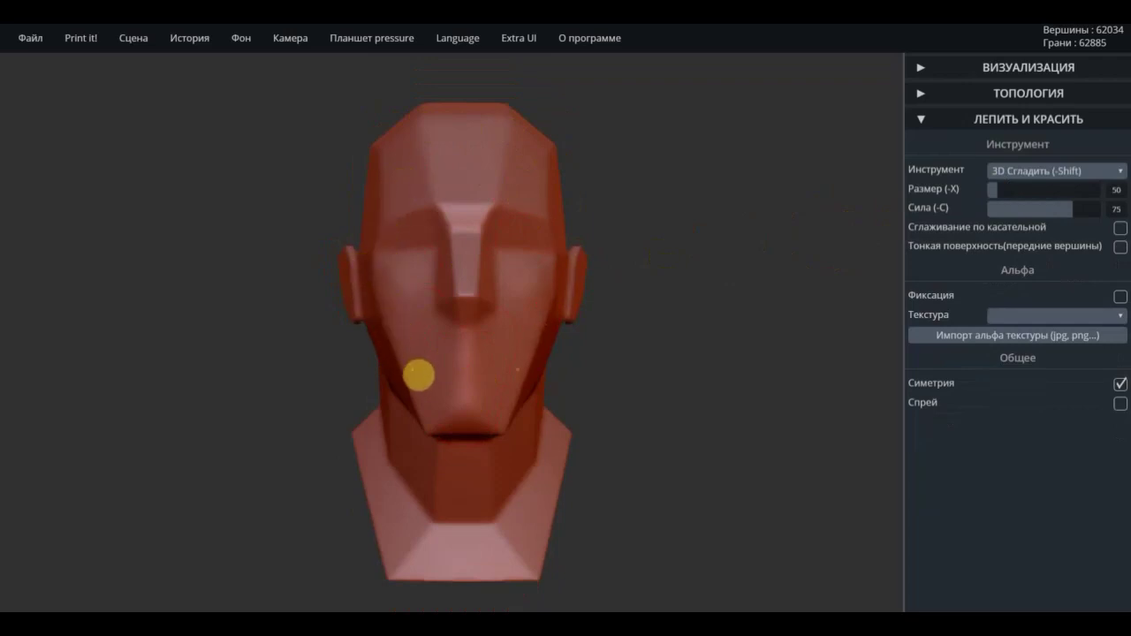
{"action": "right_click_drag", "start_coordinate": [436, 435], "coordinate": [646, 399]}
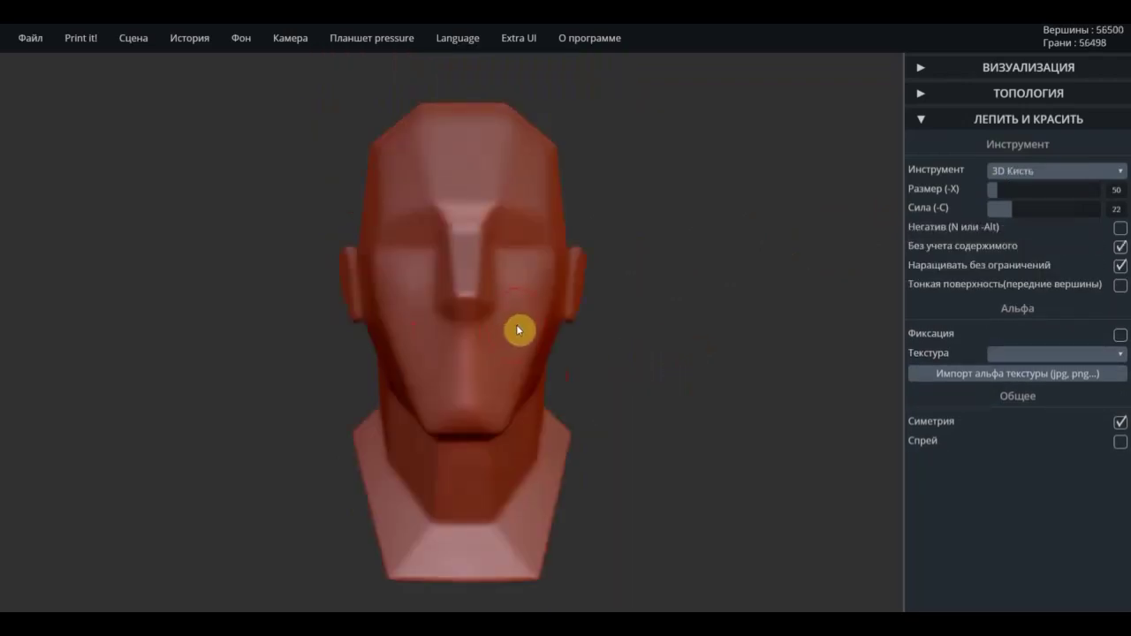
Turn on Негатив to carve eye sockets and switch the camera to orthographic projection.
{"action": "scroll", "coordinate": [512, 243], "scroll_direction": "up", "scroll_amount": 3}
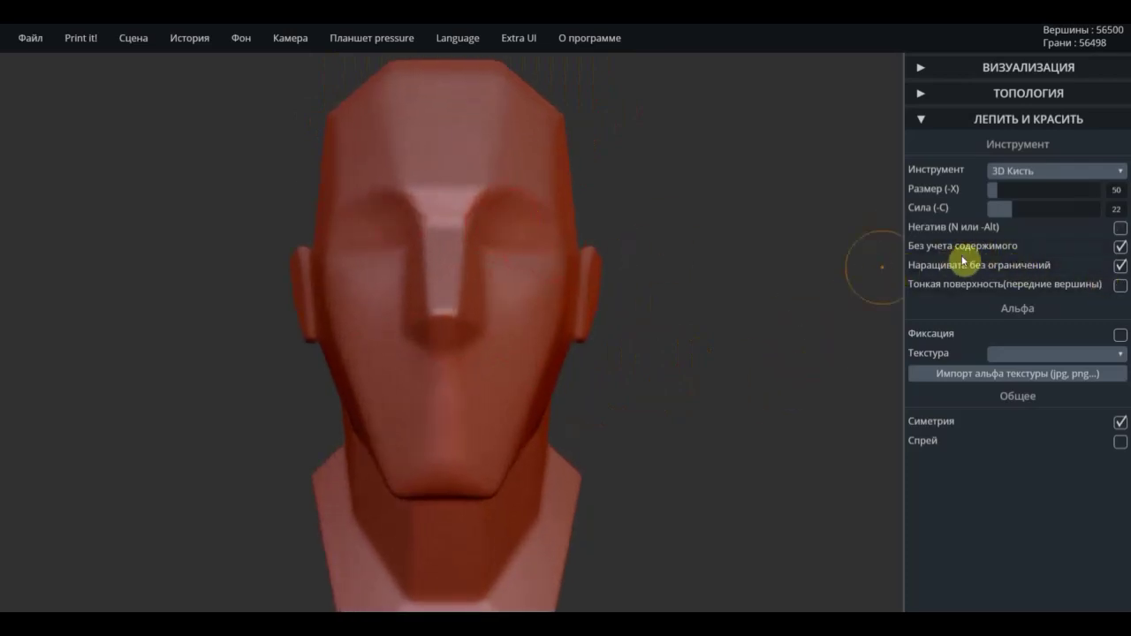
{"action": "left_click", "coordinate": [944, 232]}
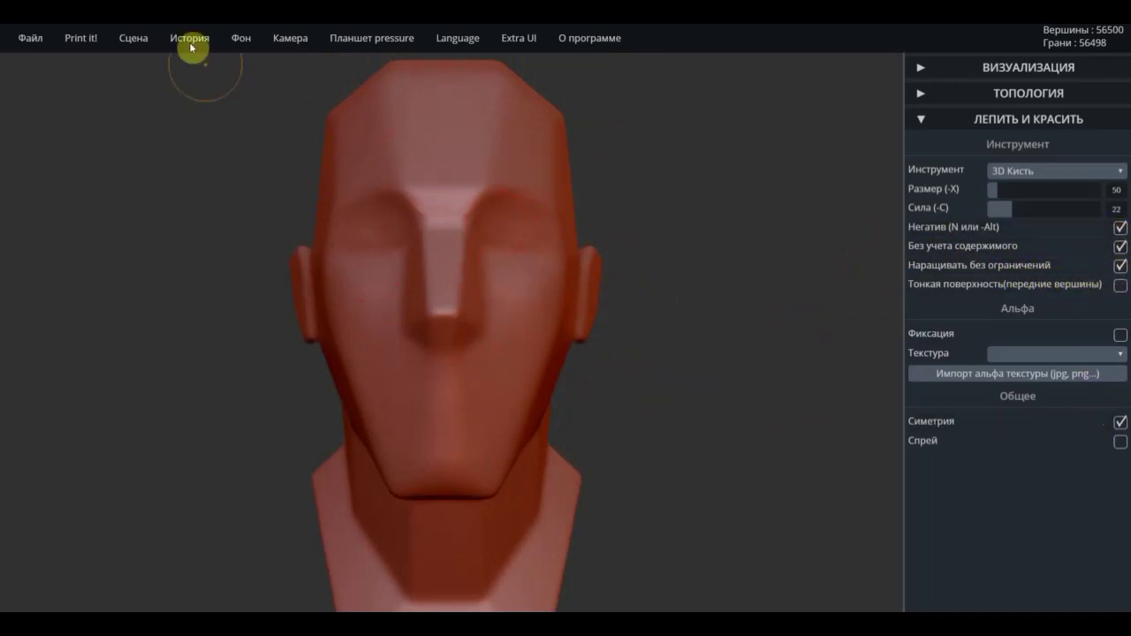
{"action": "mouse_move", "coordinate": [290, 38]}
{"action": "left_click", "coordinate": [323, 162]}
{"action": "left_click", "coordinate": [377, 189]}
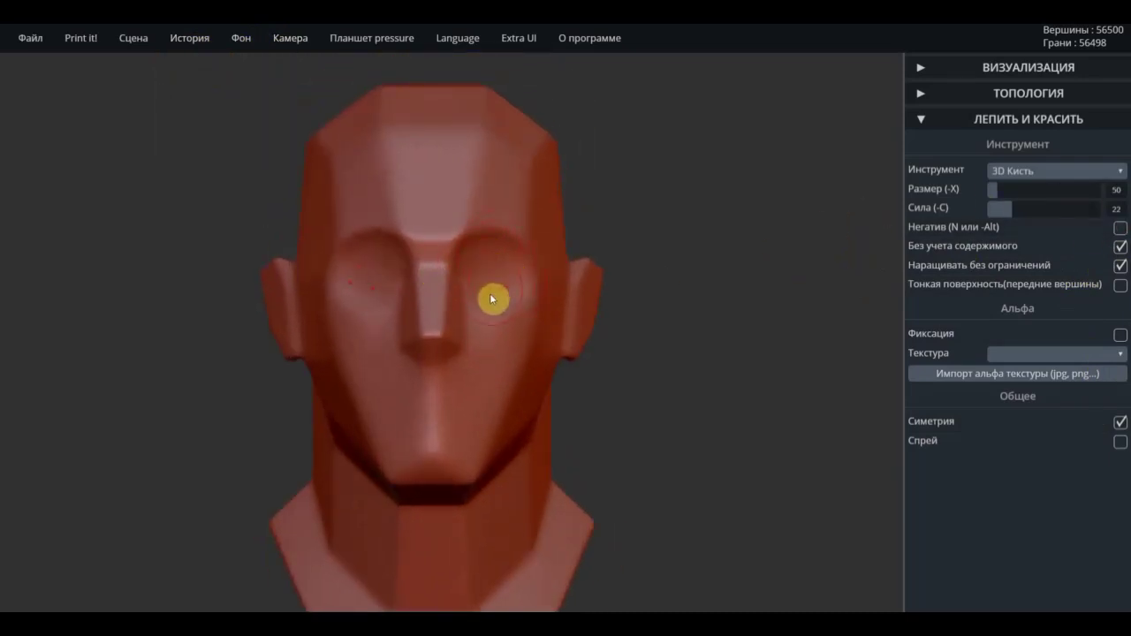
{"action": "mouse_move", "coordinate": [586, 346]}
{"action": "left_mouse_down"}
{"action": "mouse_move", "coordinate": [440, 351]}
{"action": "mouse_move", "coordinate": [462, 387]}
{"action": "mouse_move", "coordinate": [836, 374]}
{"action": "mouse_move", "coordinate": [692, 397]}
{"action": "mouse_move", "coordinate": [512, 374]}
{"action": "mouse_move", "coordinate": [472, 436]}
{"action": "left_mouse_up"}
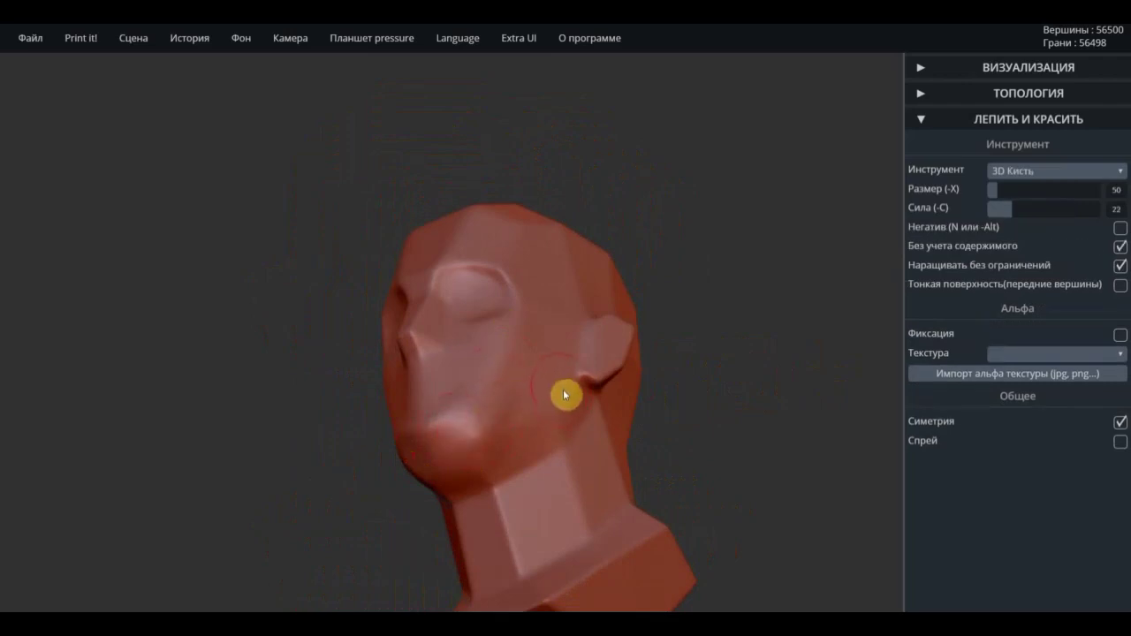
{"action": "right_click_drag", "start_coordinate": [450, 428], "coordinate": [486, 447]}
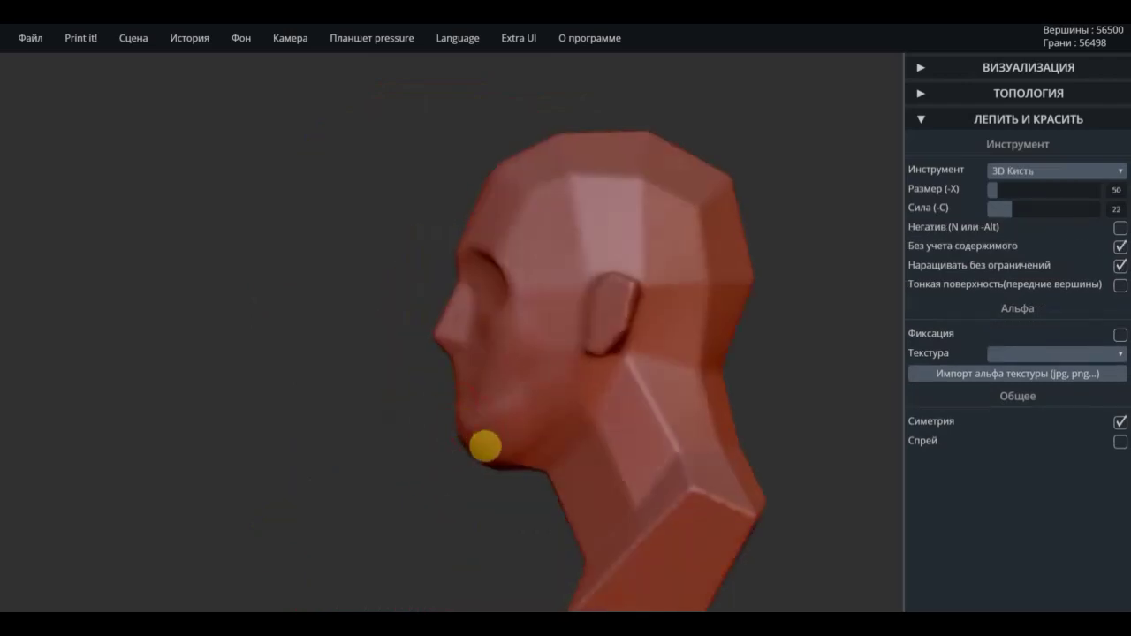
Build cheekbone bulges below the eyes with 3D Кисть, checking from several angles.
{"action": "right_click_drag", "start_coordinate": [502, 390], "coordinate": [474, 323]}
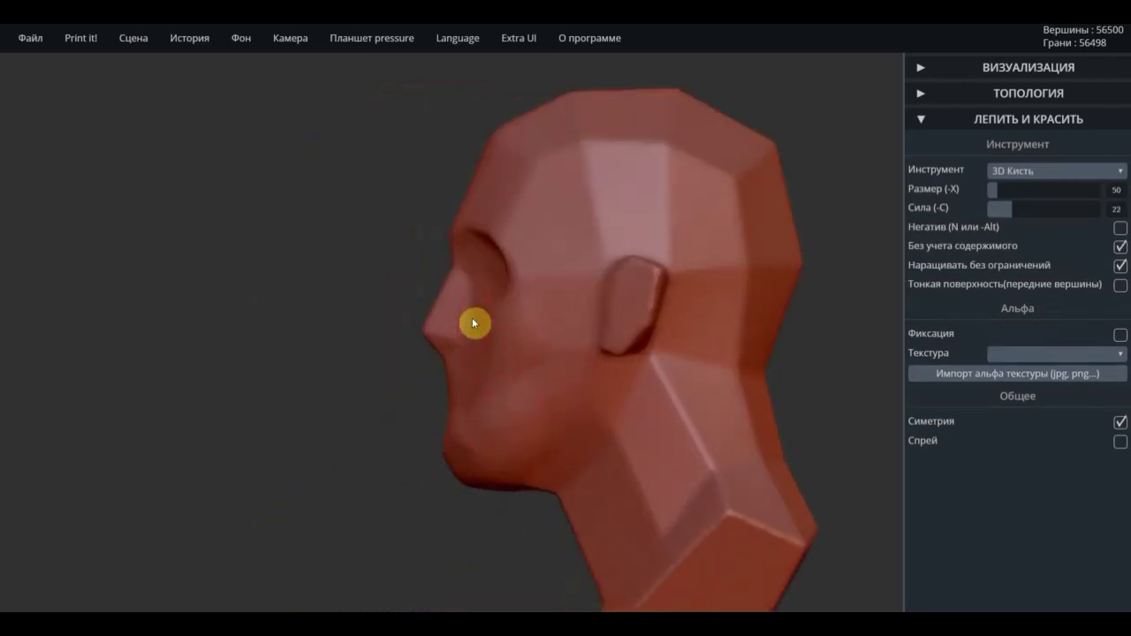
{"action": "mouse_move", "coordinate": [512, 344]}
{"action": "left_mouse_down"}
{"action": "mouse_move", "coordinate": [571, 326]}
{"action": "mouse_move", "coordinate": [533, 338]}
{"action": "mouse_move", "coordinate": [490, 332]}
{"action": "left_mouse_up"}
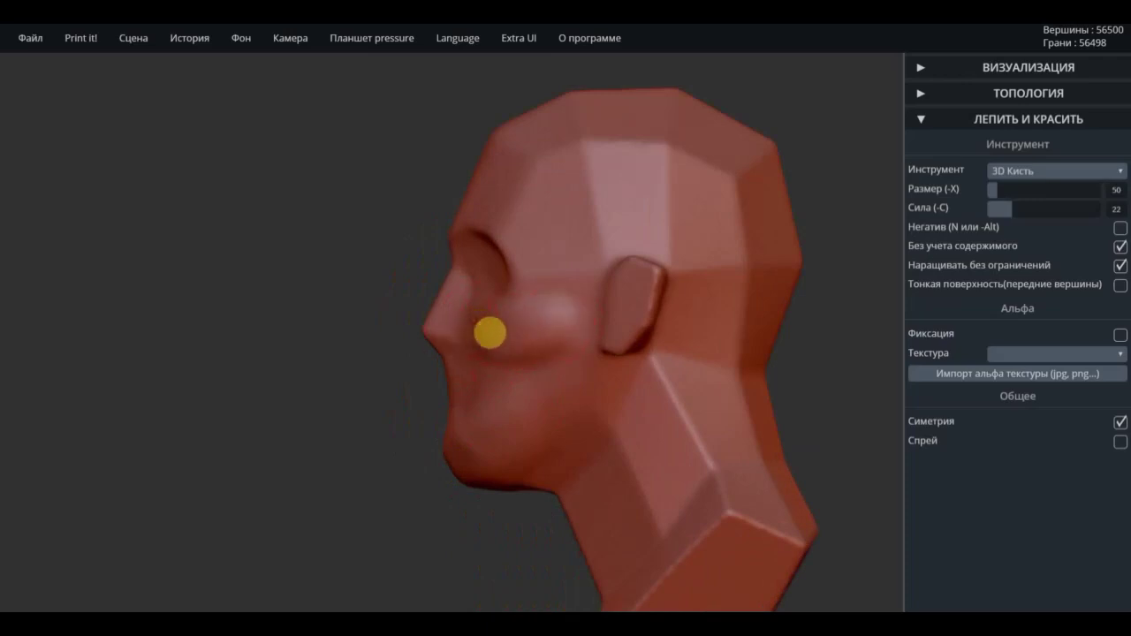
{"action": "mouse_move", "coordinate": [566, 324]}
{"action": "right_mouse_down"}
{"action": "mouse_move", "coordinate": [430, 353]}
{"action": "mouse_move", "coordinate": [611, 333]}
{"action": "right_mouse_up"}
{"action": "scroll", "coordinate": [460, 260], "scroll_direction": "up", "scroll_amount": 3}
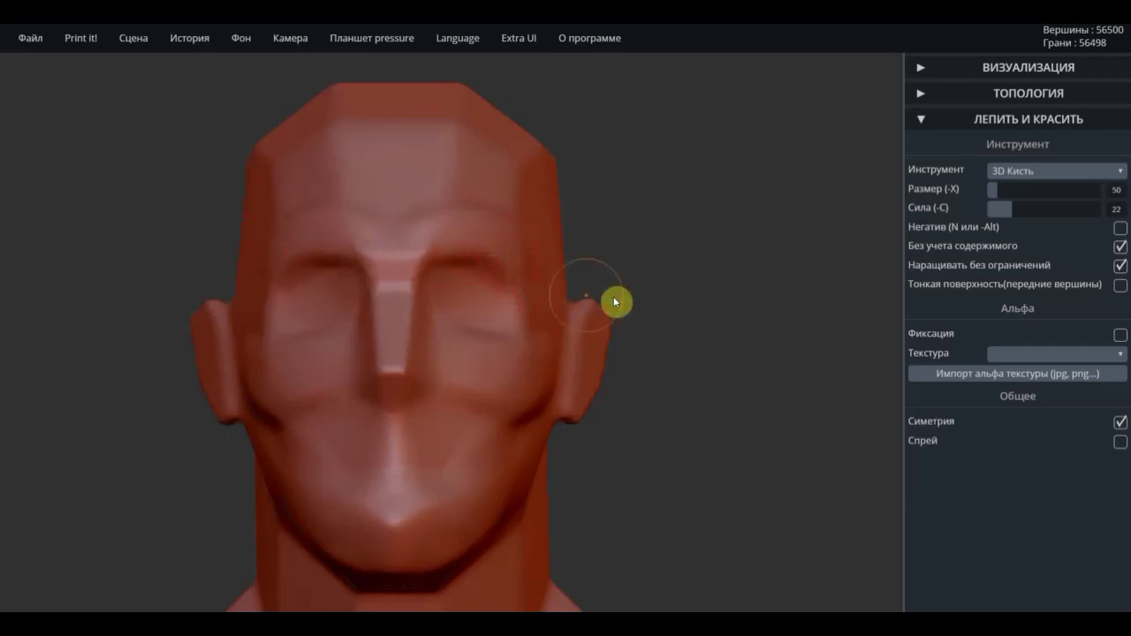
{"action": "right_click_drag", "start_coordinate": [616, 300], "coordinate": [562, 305]}
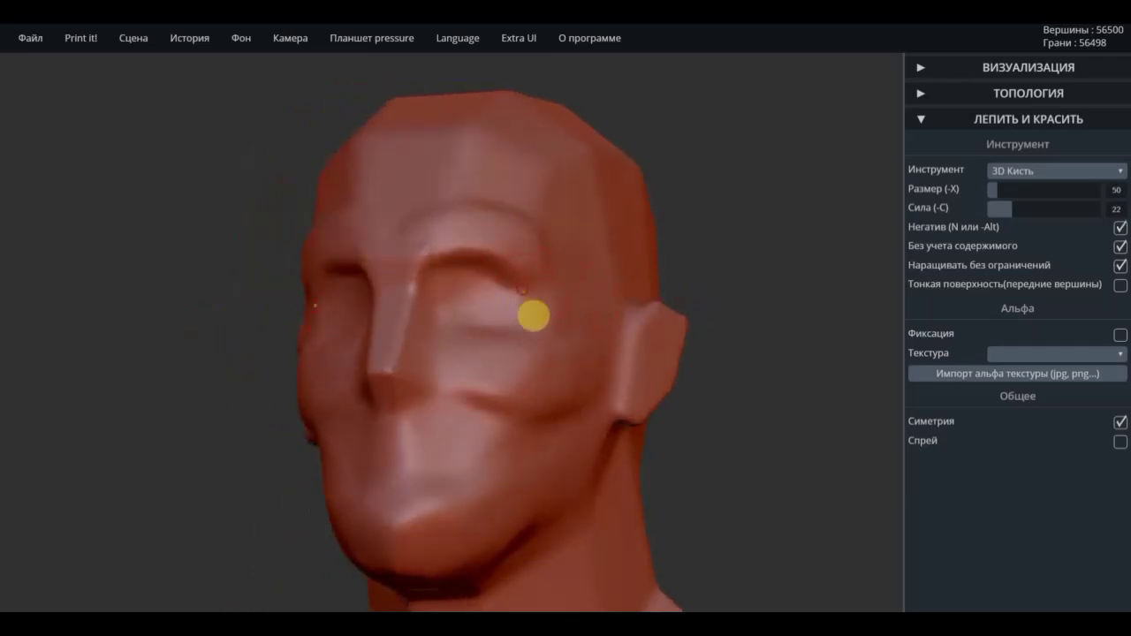
{"action": "mouse_move", "coordinate": [702, 273]}
{"action": "right_mouse_down"}
{"action": "mouse_move", "coordinate": [807, 265]}
{"action": "mouse_move", "coordinate": [709, 283]}
{"action": "right_mouse_up"}
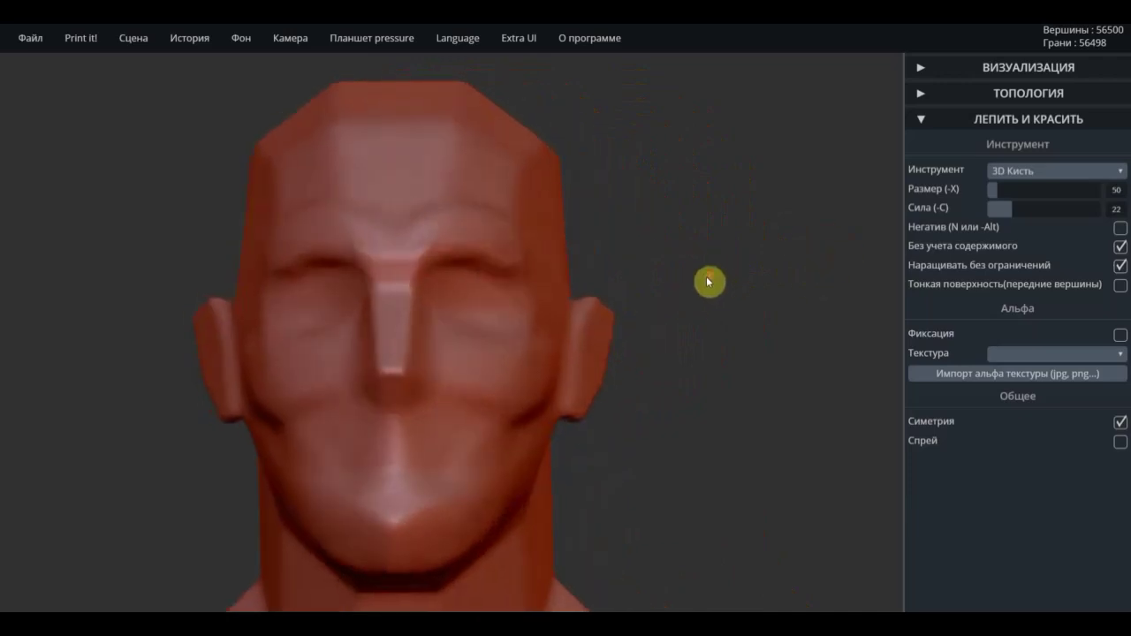
{"action": "scroll", "coordinate": [654, 304], "scroll_direction": "up", "scroll_amount": 2}
{"action": "scroll", "coordinate": [585, 324], "scroll_direction": "up", "scroll_amount": 2}
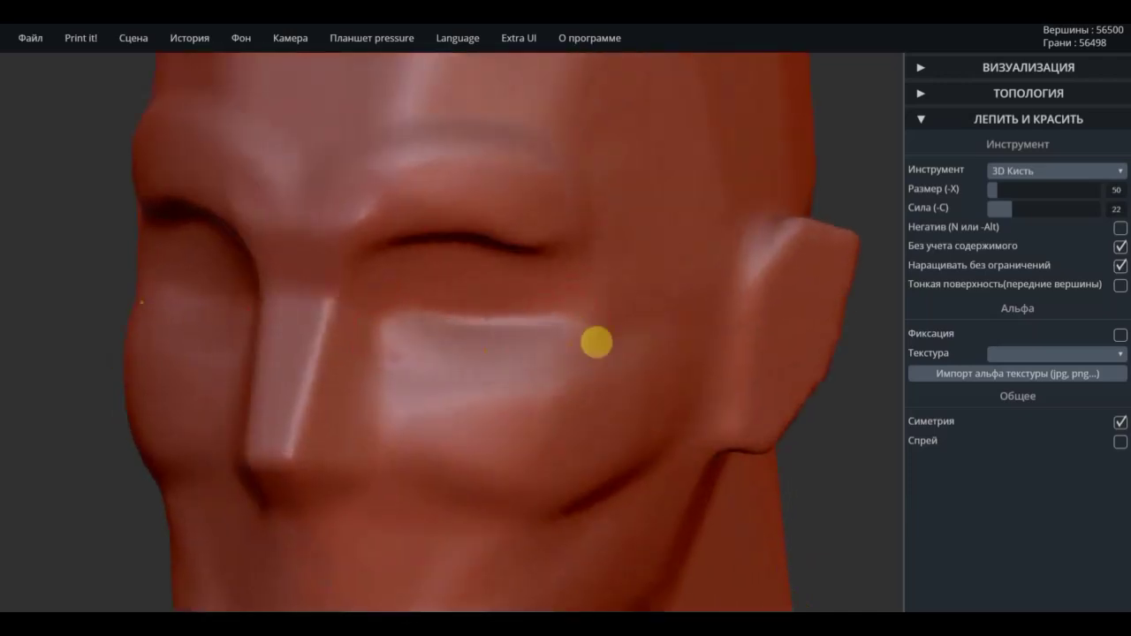
Select the 3D Складка crease tool and lower its strength to about 24.
{"action": "left_click", "coordinate": [1056, 171]}
{"action": "left_click", "coordinate": [1040, 290]}
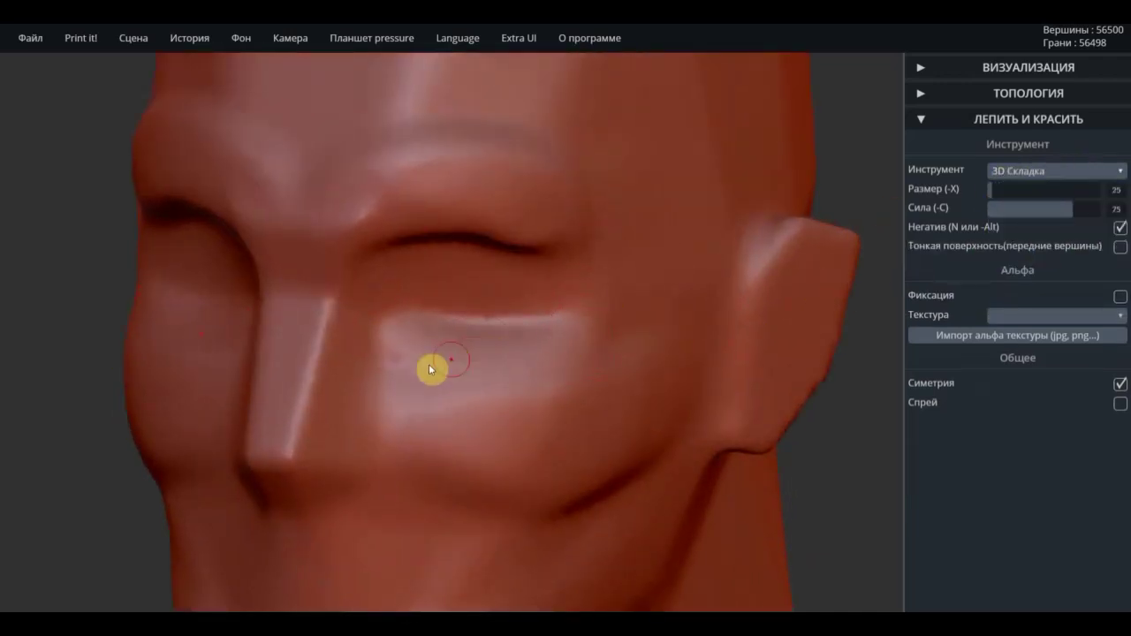
{"action": "left_click_drag", "start_coordinate": [1087, 215], "coordinate": [1030, 210]}
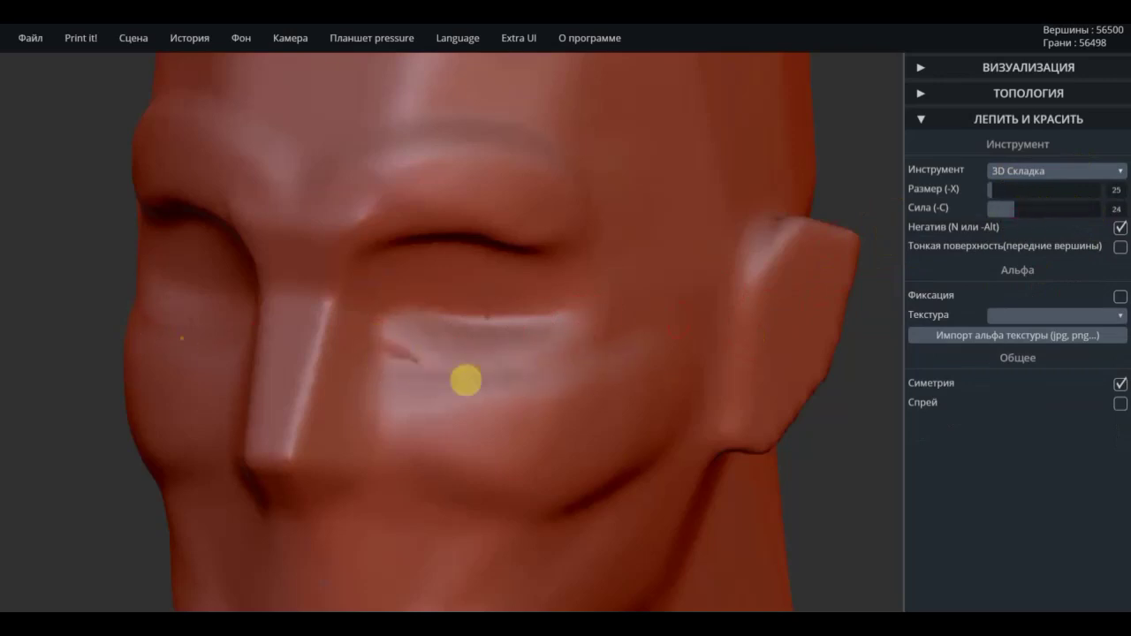
{"action": "mouse_move", "coordinate": [466, 380]}
{"action": "right_mouse_down"}
{"action": "mouse_move", "coordinate": [428, 366]}
{"action": "mouse_move", "coordinate": [524, 270]}
{"action": "right_mouse_up"}
Carve furrows between the brows and wrinkles around the eyes and cheeks.
{"action": "key", "text": "shift"}
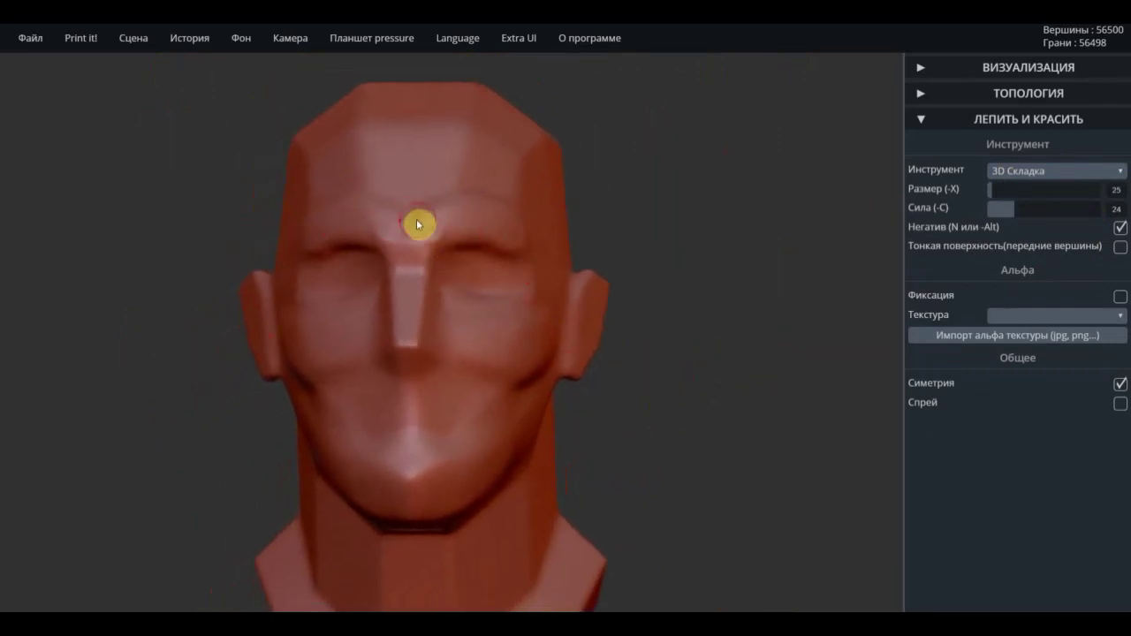
{"action": "left_click_drag", "start_coordinate": [418, 225], "coordinate": [453, 270]}
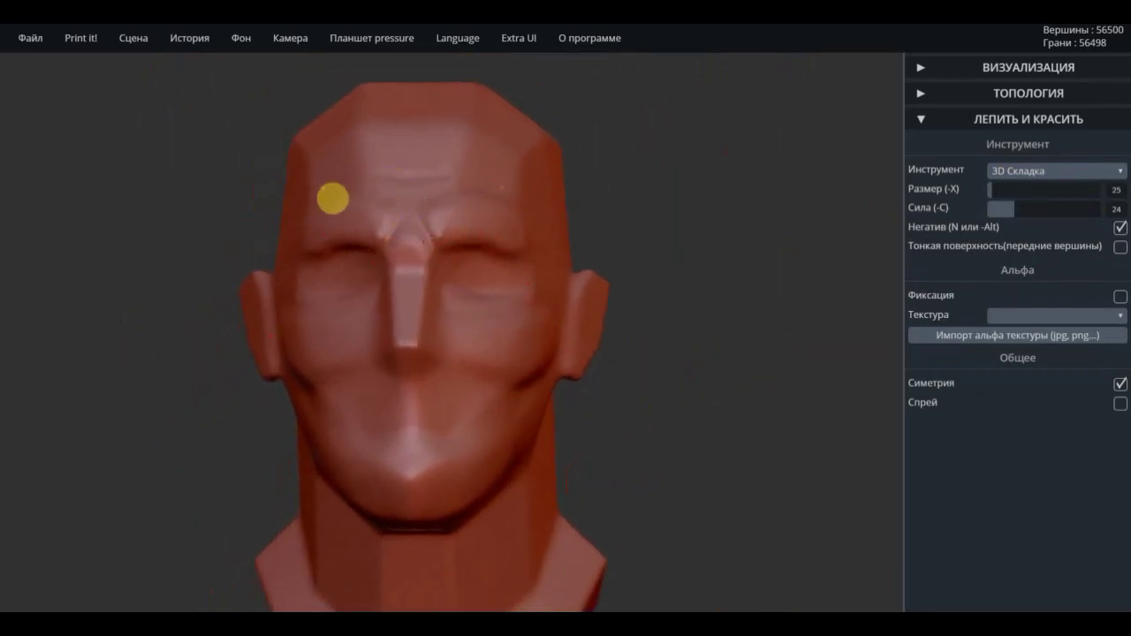
{"action": "scroll", "coordinate": [566, 348], "scroll_direction": "down", "scroll_amount": 3}
{"action": "right_click_drag", "start_coordinate": [566, 348], "coordinate": [473, 276]}
{"action": "scroll", "coordinate": [472, 277], "scroll_direction": "up", "scroll_amount": 5}
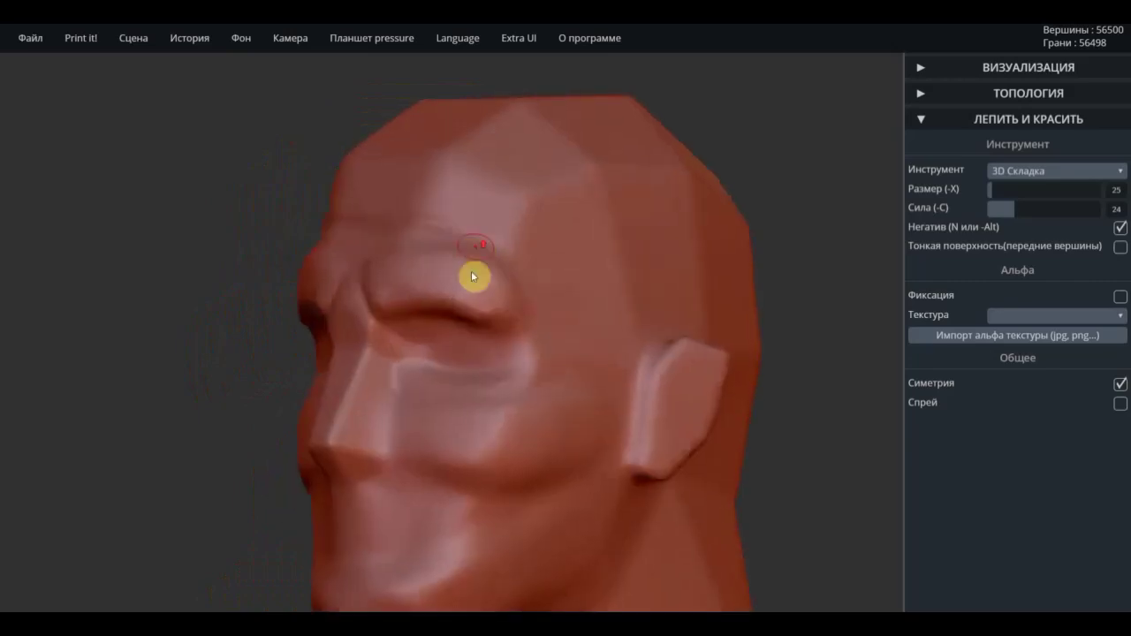
{"action": "scroll", "coordinate": [502, 336], "scroll_direction": "down", "scroll_amount": 2}
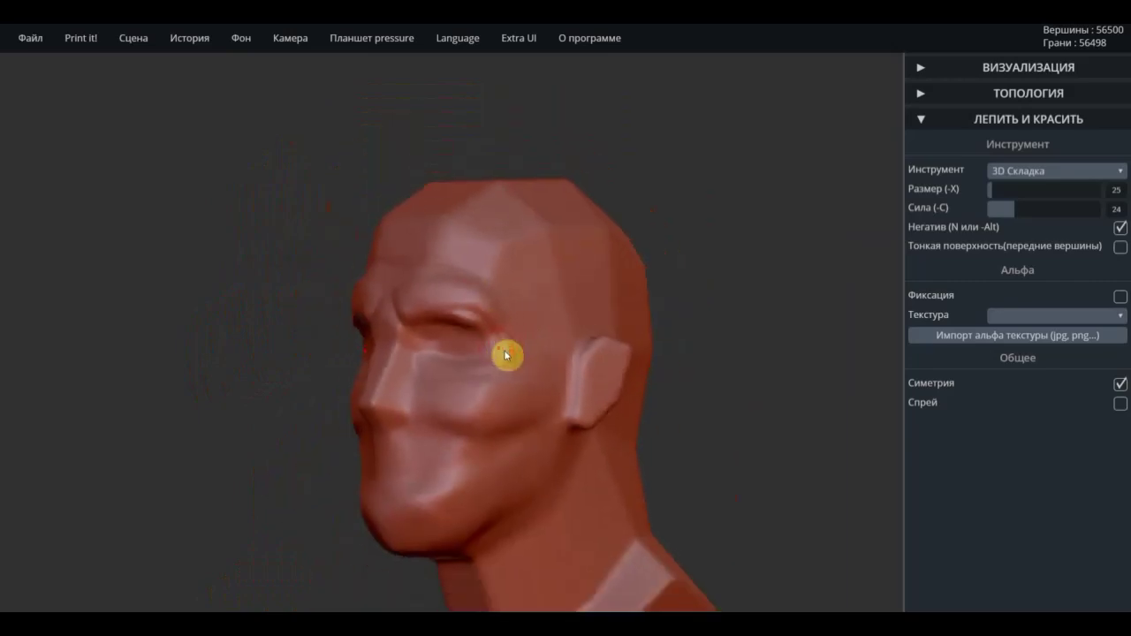
{"action": "mouse_move", "coordinate": [469, 444]}
{"action": "right_mouse_down"}
{"action": "mouse_move", "coordinate": [709, 381]}
{"action": "mouse_move", "coordinate": [656, 342]}
{"action": "mouse_move", "coordinate": [659, 270]}
{"action": "mouse_move", "coordinate": [704, 301]}
{"action": "right_mouse_up"}
Try the flatten tool while viewing the head from the front and side.
{"action": "scroll", "coordinate": [704, 302], "scroll_direction": "up", "scroll_amount": 2}
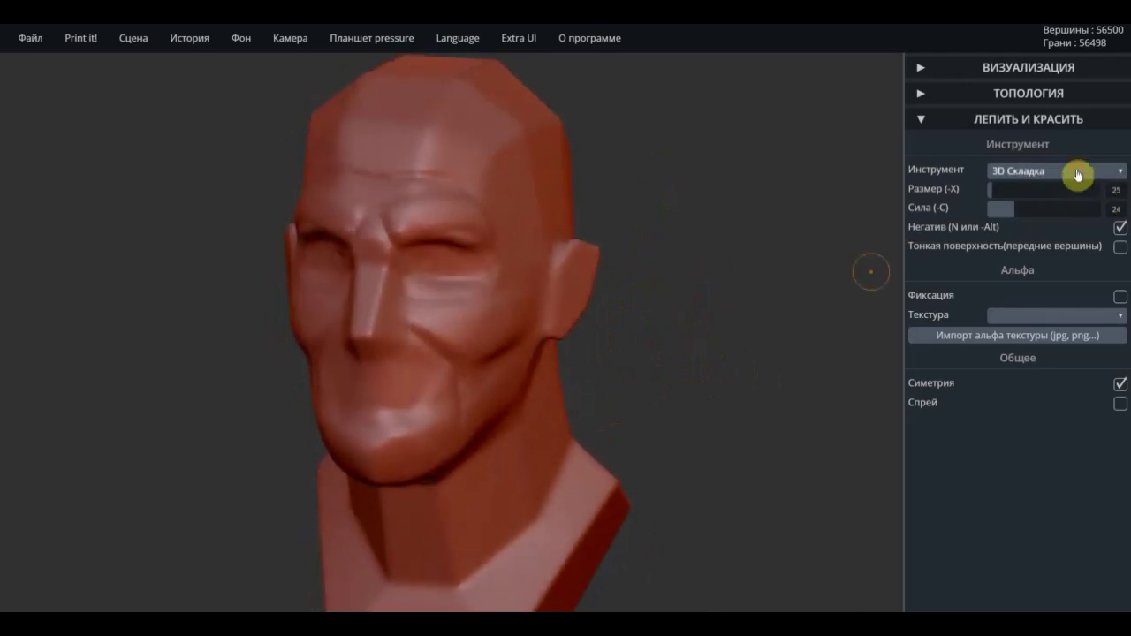
{"action": "left_click", "coordinate": [1078, 171]}
{"action": "left_click", "coordinate": [1060, 232]}
{"action": "scroll", "coordinate": [417, 308], "scroll_direction": "up", "scroll_amount": 2}
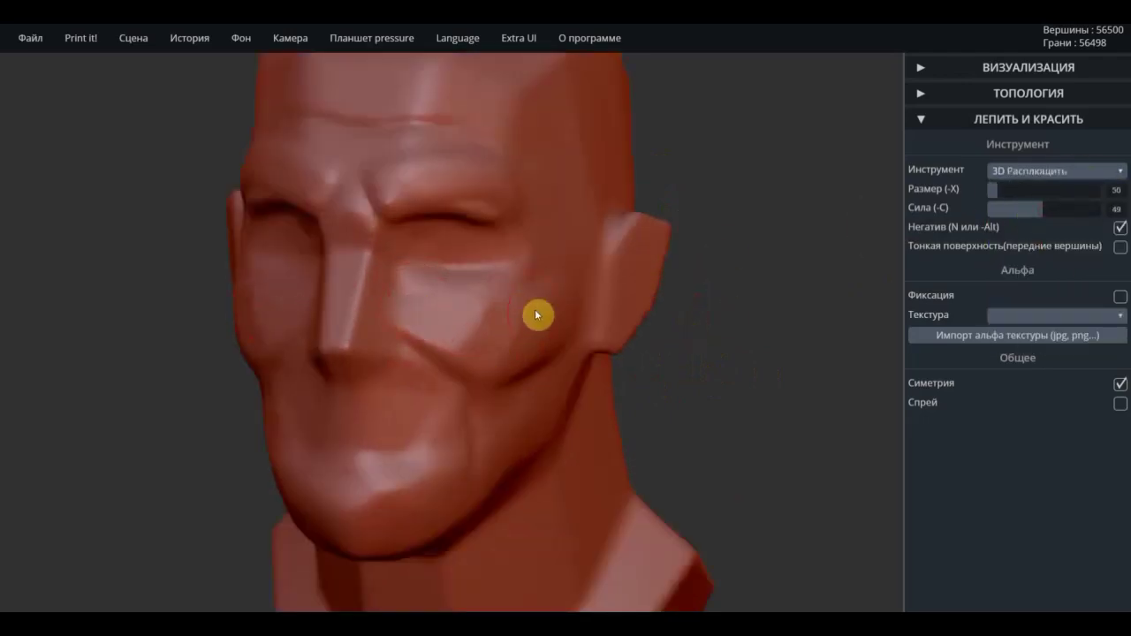
{"action": "scroll", "coordinate": [631, 346], "scroll_direction": "down", "scroll_amount": 2}
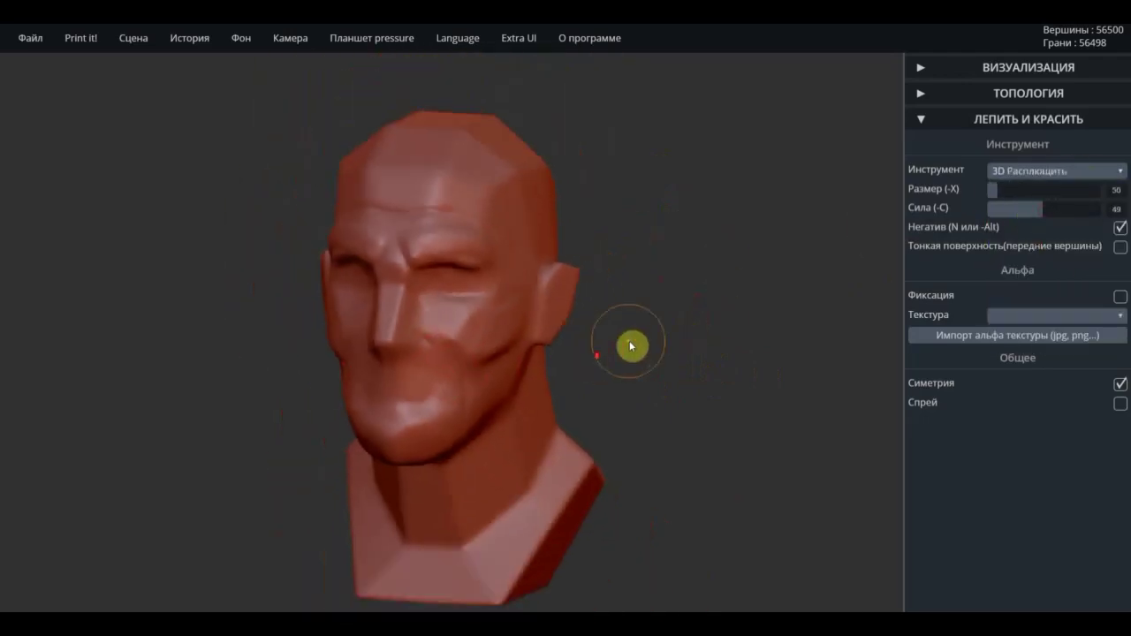
{"action": "right_click_drag", "start_coordinate": [630, 346], "coordinate": [419, 394]}
{"action": "scroll", "coordinate": [419, 394], "scroll_direction": "up", "scroll_amount": 1}
{"action": "mouse_move", "coordinate": [638, 404]}
{"action": "right_mouse_down"}
{"action": "mouse_move", "coordinate": [445, 410]}
{"action": "mouse_move", "coordinate": [967, 162]}
{"action": "right_mouse_up"}
Switch back to the standard 3D brush and check both profiles of the head.
{"action": "left_click", "coordinate": [1057, 170]}
{"action": "left_click", "coordinate": [1043, 188]}
{"action": "mouse_move", "coordinate": [348, 457]}
{"action": "right_mouse_down"}
{"action": "mouse_move", "coordinate": [574, 429]}
{"action": "mouse_move", "coordinate": [485, 444]}
{"action": "mouse_move", "coordinate": [328, 362]}
{"action": "mouse_move", "coordinate": [343, 392]}
{"action": "right_mouse_up"}
{"action": "scroll", "coordinate": [565, 424], "scroll_direction": "up", "scroll_amount": 2}
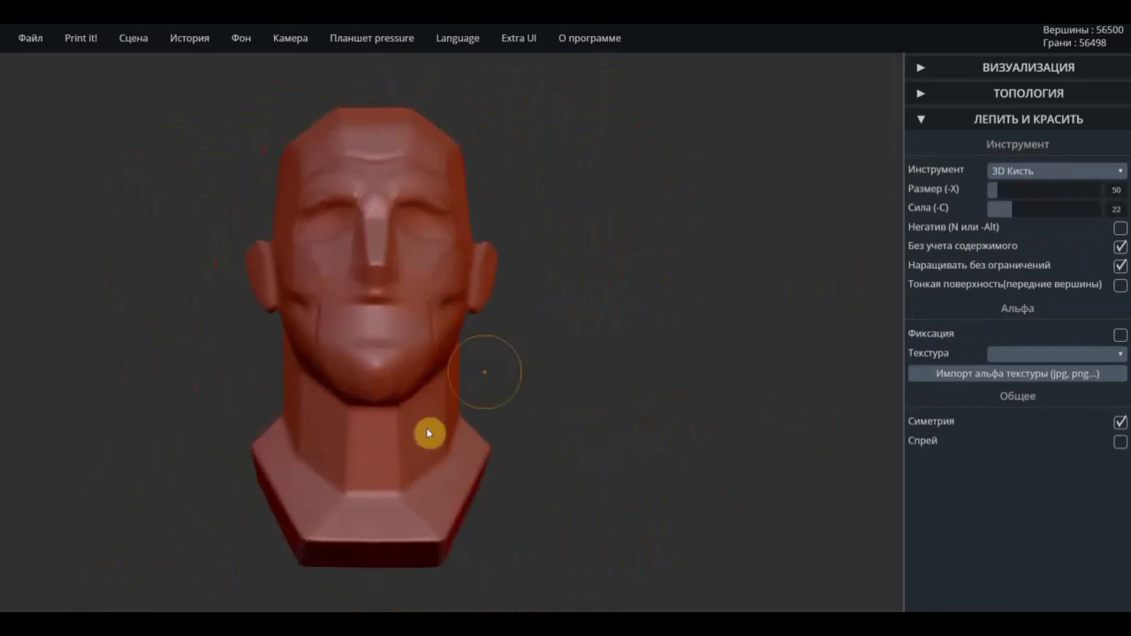
{"action": "key", "text": "shift"}
{"action": "mouse_move", "coordinate": [308, 415]}
{"action": "right_mouse_down"}
{"action": "mouse_move", "coordinate": [505, 399]}
{"action": "mouse_move", "coordinate": [641, 355]}
{"action": "mouse_move", "coordinate": [734, 359]}
{"action": "mouse_move", "coordinate": [854, 237]}
{"action": "right_mouse_up"}
Select the 3D Сдавить pinch brush and inspect the bust from behind and the left.
{"action": "left_click", "coordinate": [1017, 177]}
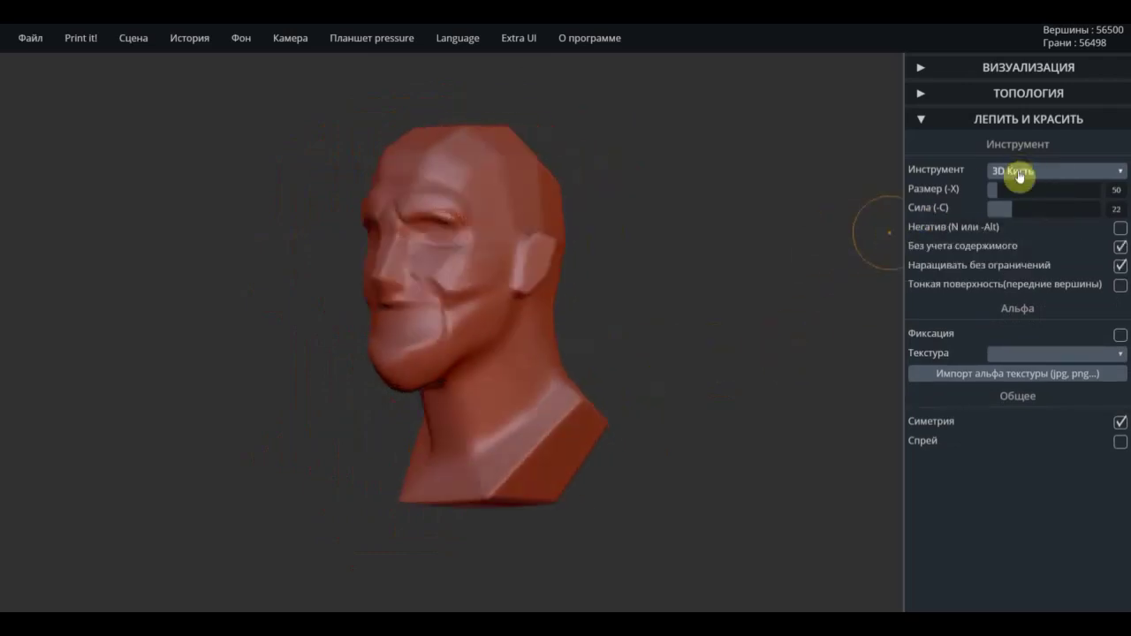
{"action": "left_click", "coordinate": [1030, 255]}
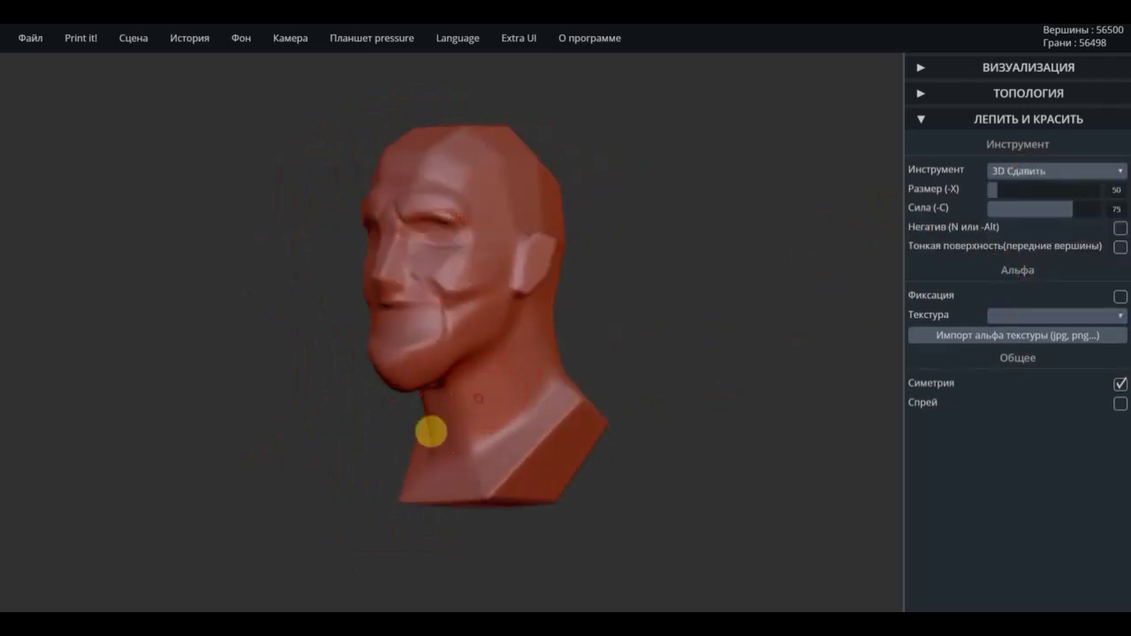
{"action": "mouse_move", "coordinate": [431, 431]}
{"action": "right_mouse_down"}
{"action": "mouse_move", "coordinate": [530, 384]}
{"action": "mouse_move", "coordinate": [586, 331]}
{"action": "mouse_move", "coordinate": [536, 341]}
{"action": "mouse_move", "coordinate": [787, 348]}
{"action": "mouse_move", "coordinate": [509, 423]}
{"action": "right_mouse_up"}
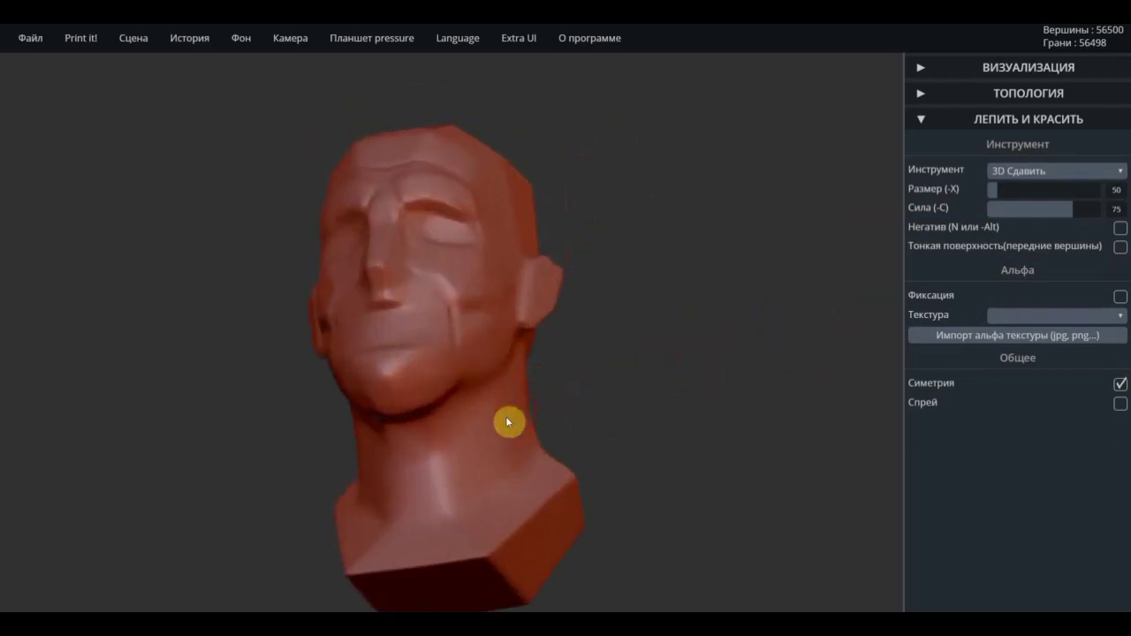
{"action": "right_click_drag", "start_coordinate": [487, 474], "coordinate": [434, 454]}
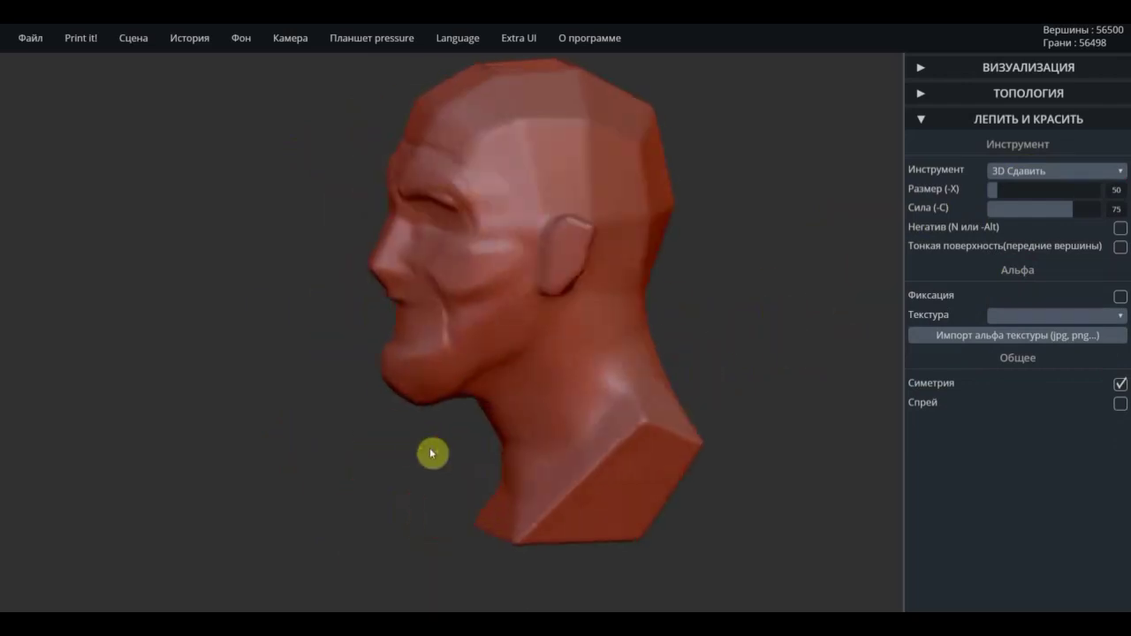
Select 3D Тянучка and pull the front and back of the neck into shape.
{"action": "left_click", "coordinate": [1050, 173]}
{"action": "left_click", "coordinate": [1020, 294]}
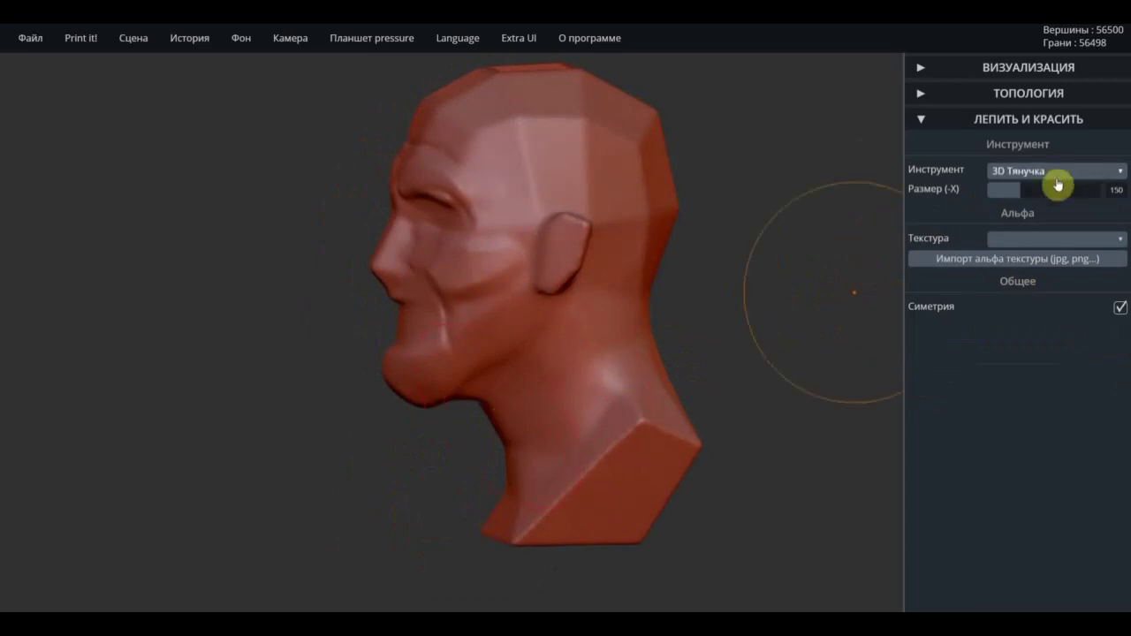
{"action": "left_click_drag", "start_coordinate": [518, 432], "coordinate": [548, 415]}
{"action": "left_click_drag", "start_coordinate": [659, 346], "coordinate": [631, 356]}
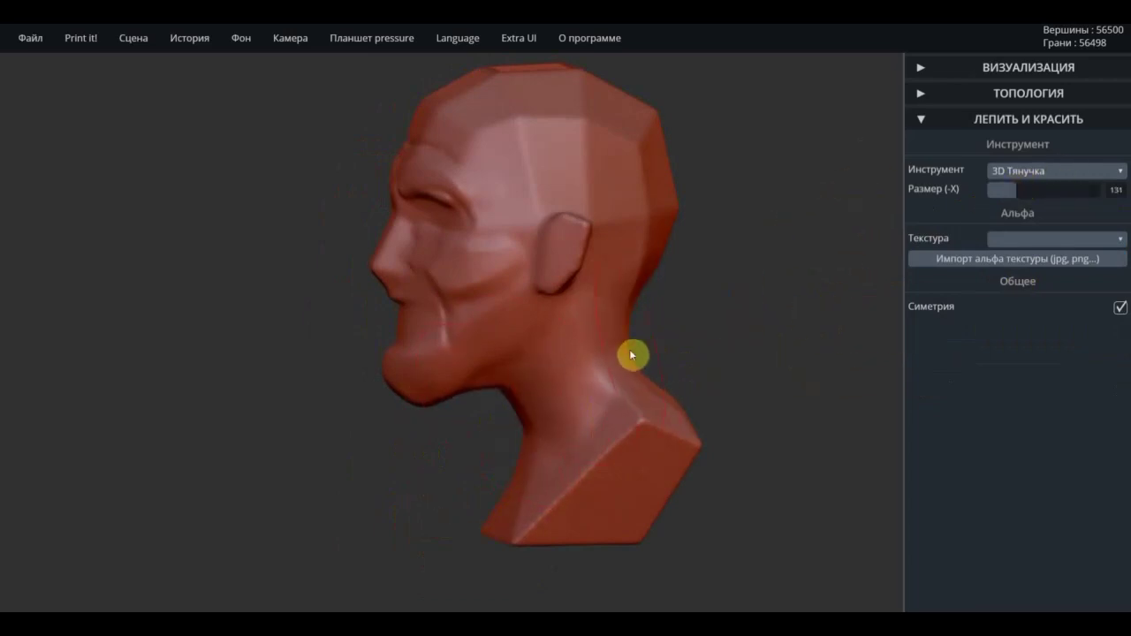
{"action": "mouse_move", "coordinate": [631, 356]}
{"action": "right_mouse_down"}
{"action": "mouse_move", "coordinate": [758, 300]}
{"action": "mouse_move", "coordinate": [740, 394]}
{"action": "right_mouse_up"}
{"action": "mouse_move", "coordinate": [522, 309]}
{"action": "right_mouse_down"}
{"action": "mouse_move", "coordinate": [636, 318]}
{"action": "mouse_move", "coordinate": [270, 357]}
{"action": "mouse_move", "coordinate": [255, 333]}
{"action": "right_mouse_up"}
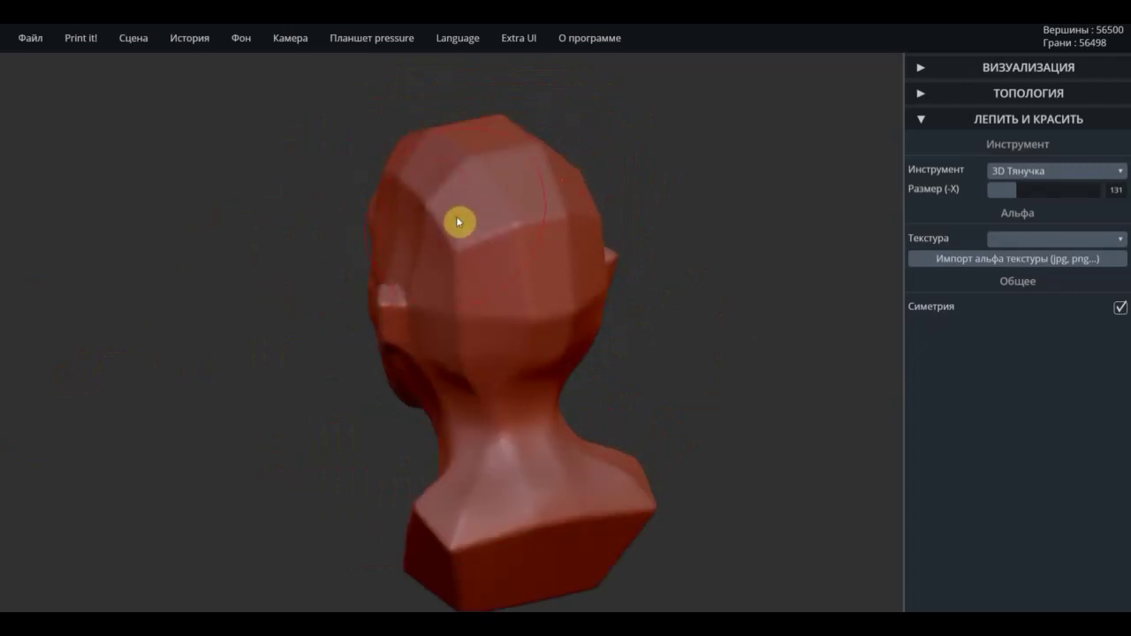
Smooth the rough planes of the skull from the left profile.
{"action": "key", "text": "shift"}
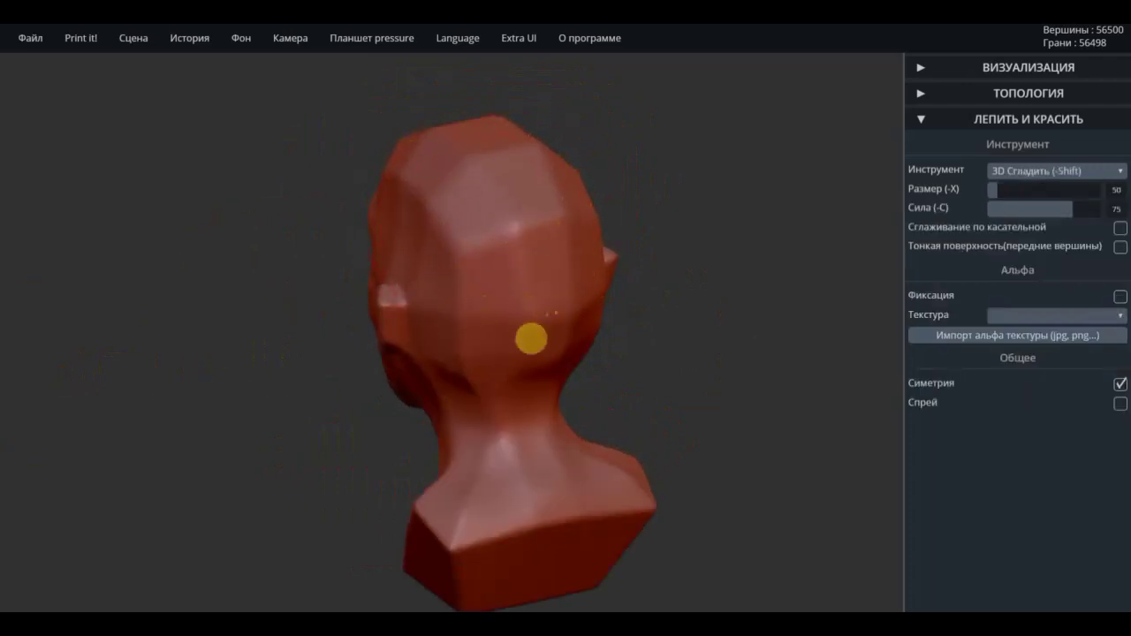
{"action": "right_click_drag", "start_coordinate": [452, 523], "coordinate": [624, 234]}
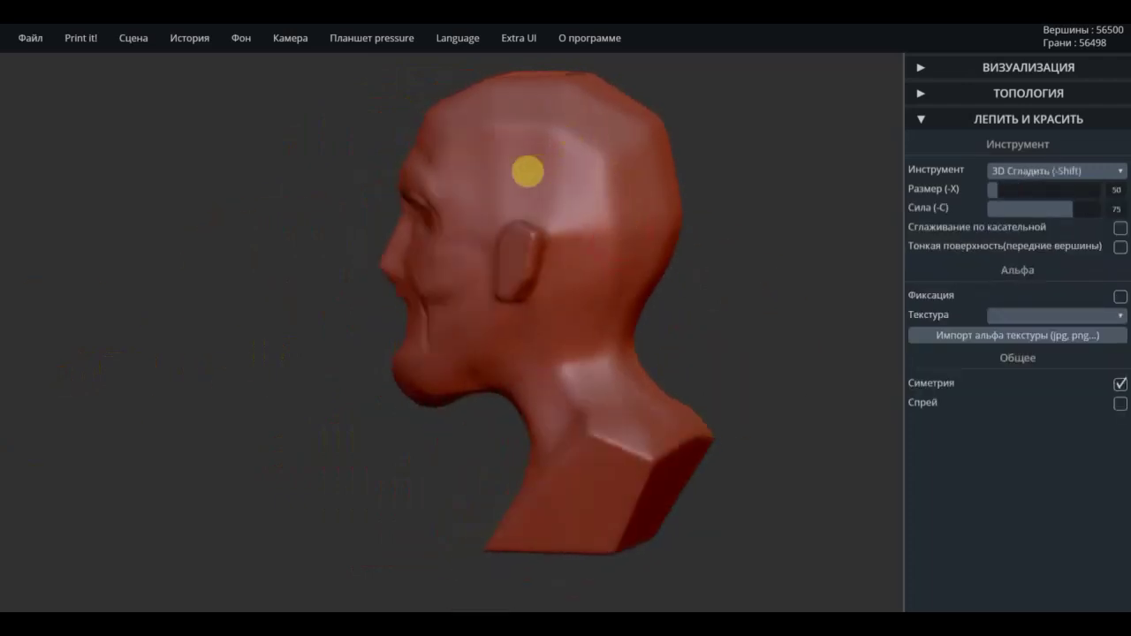
{"action": "right_click_drag", "start_coordinate": [554, 101], "coordinate": [725, 371]}
{"action": "right_click_drag", "start_coordinate": [766, 321], "coordinate": [704, 353]}
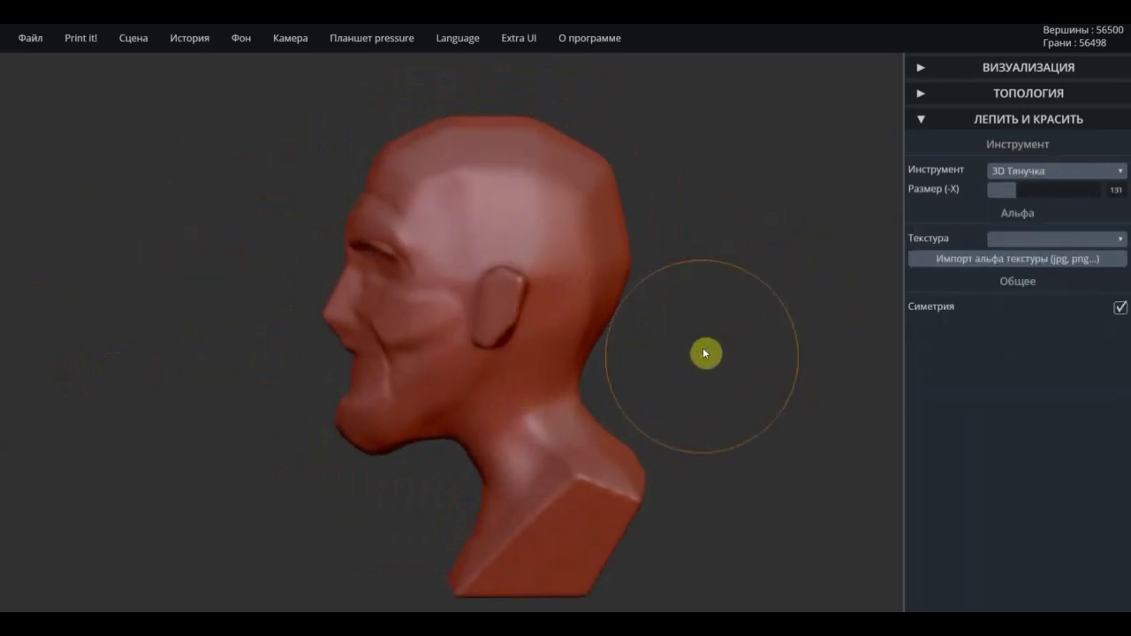
Pull out the brow ridge and draw the back-top of the cranium into a peak.
{"action": "mouse_move", "coordinate": [376, 179]}
{"action": "left_mouse_down"}
{"action": "mouse_move", "coordinate": [406, 159]}
{"action": "mouse_move", "coordinate": [371, 209]}
{"action": "left_mouse_up"}
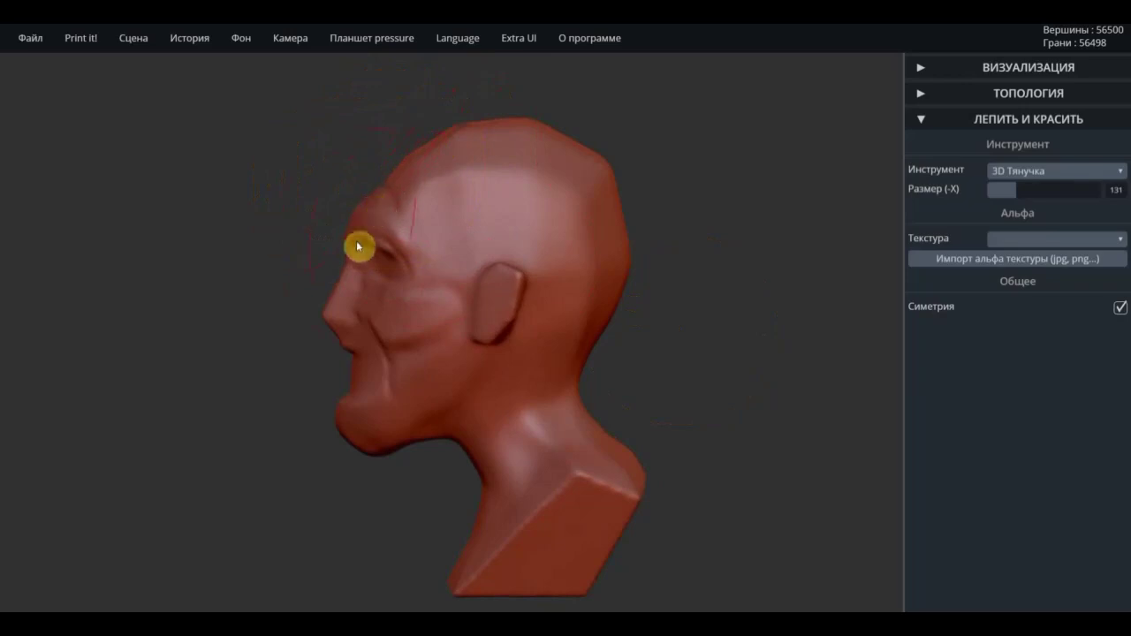
{"action": "left_click_drag", "start_coordinate": [359, 264], "coordinate": [364, 265]}
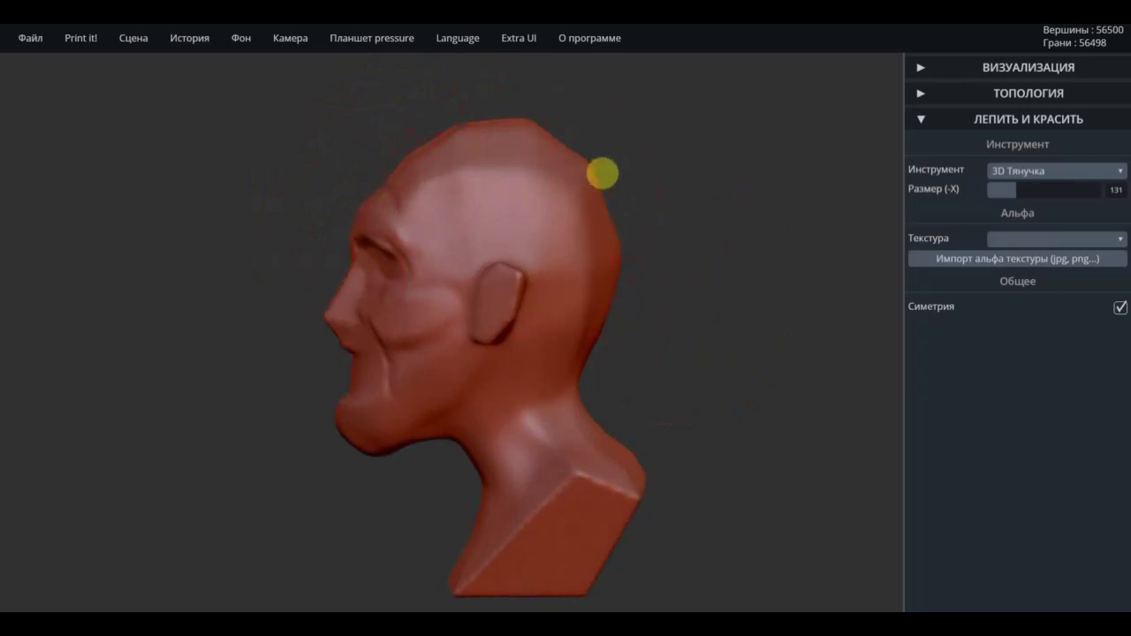
{"action": "left_click_drag", "start_coordinate": [602, 173], "coordinate": [530, 126]}
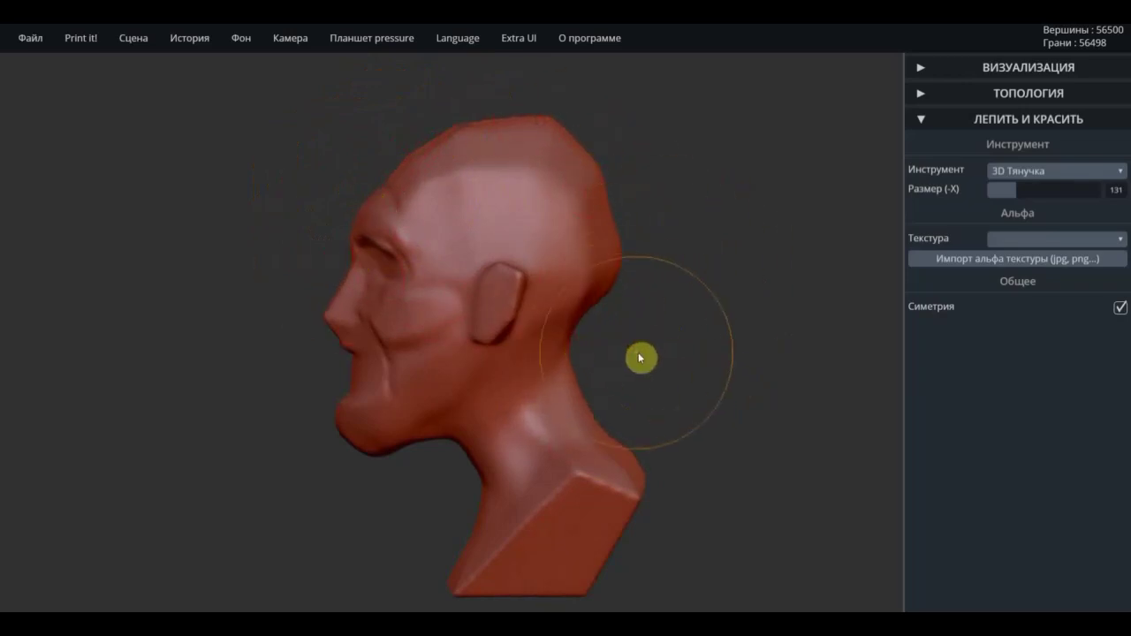
{"action": "left_click_drag", "start_coordinate": [641, 358], "coordinate": [681, 303]}
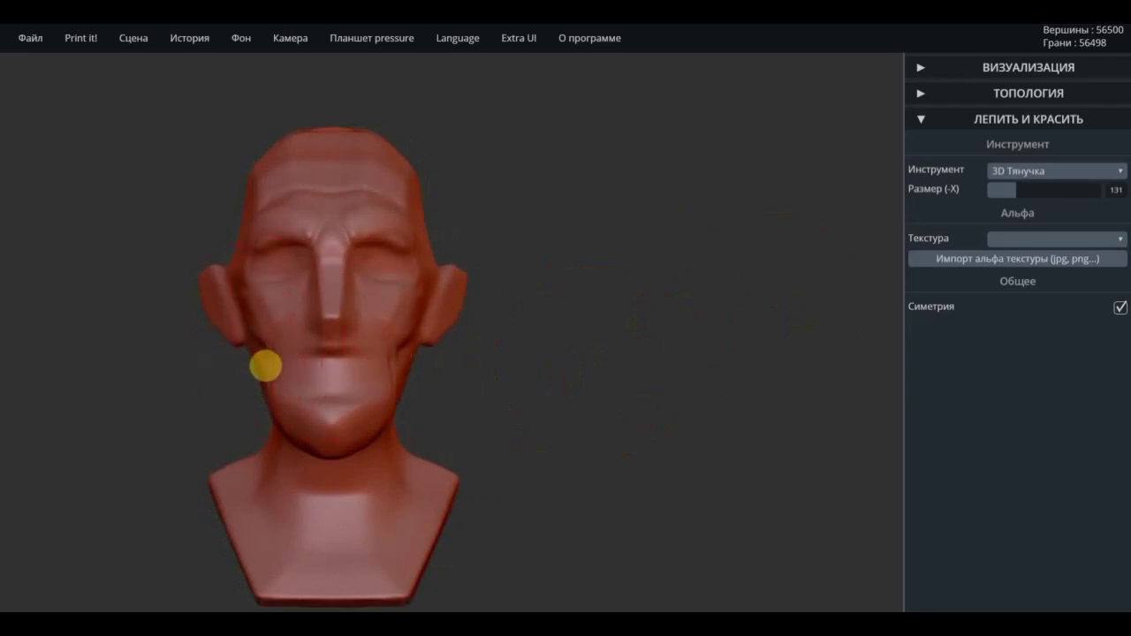
{"action": "middle_click_drag", "start_coordinate": [363, 326], "coordinate": [715, 302]}
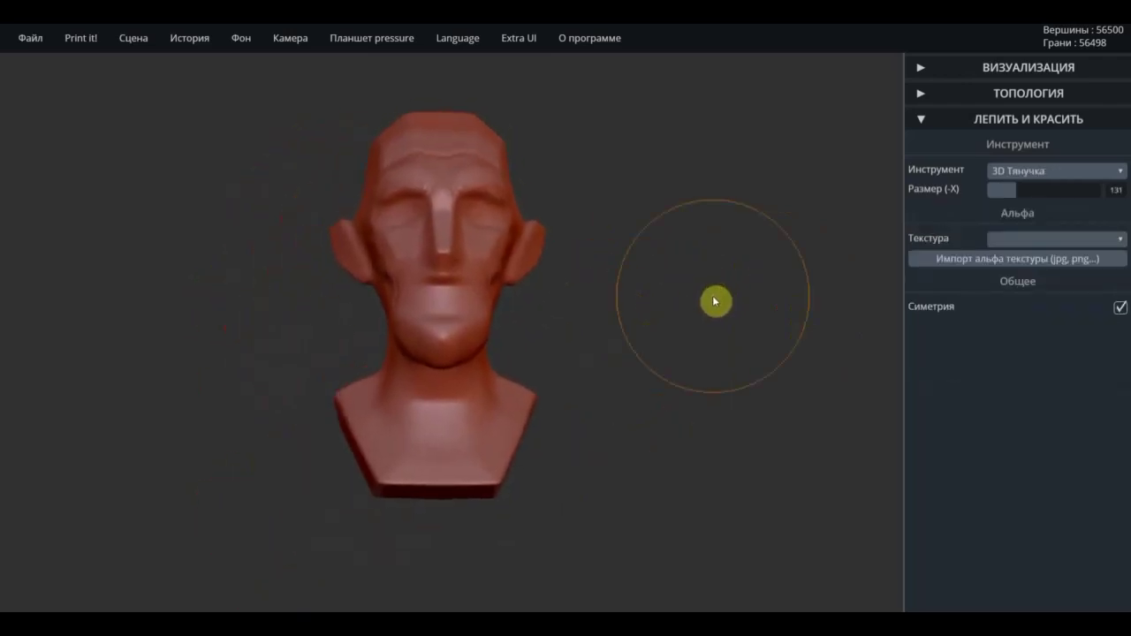
{"action": "scroll", "coordinate": [680, 335], "scroll_direction": "up", "scroll_amount": 3}
{"action": "left_click", "coordinate": [1087, 170]}
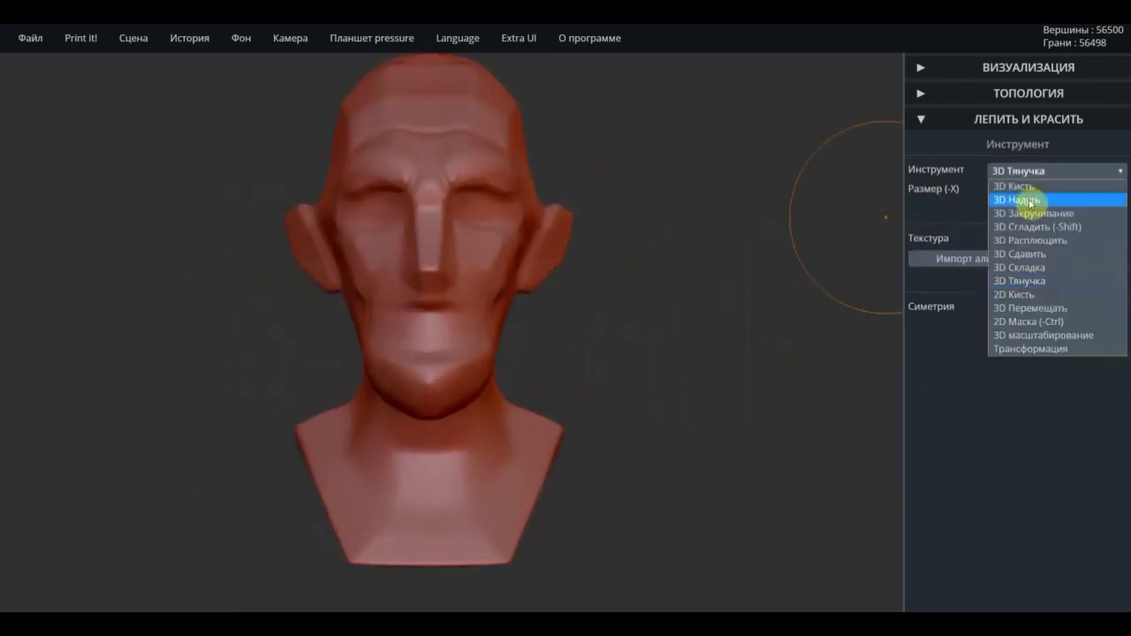
Inflate the lips and mouth area into thick protruding lips with 3D Надуть.
{"action": "left_click", "coordinate": [1020, 203]}
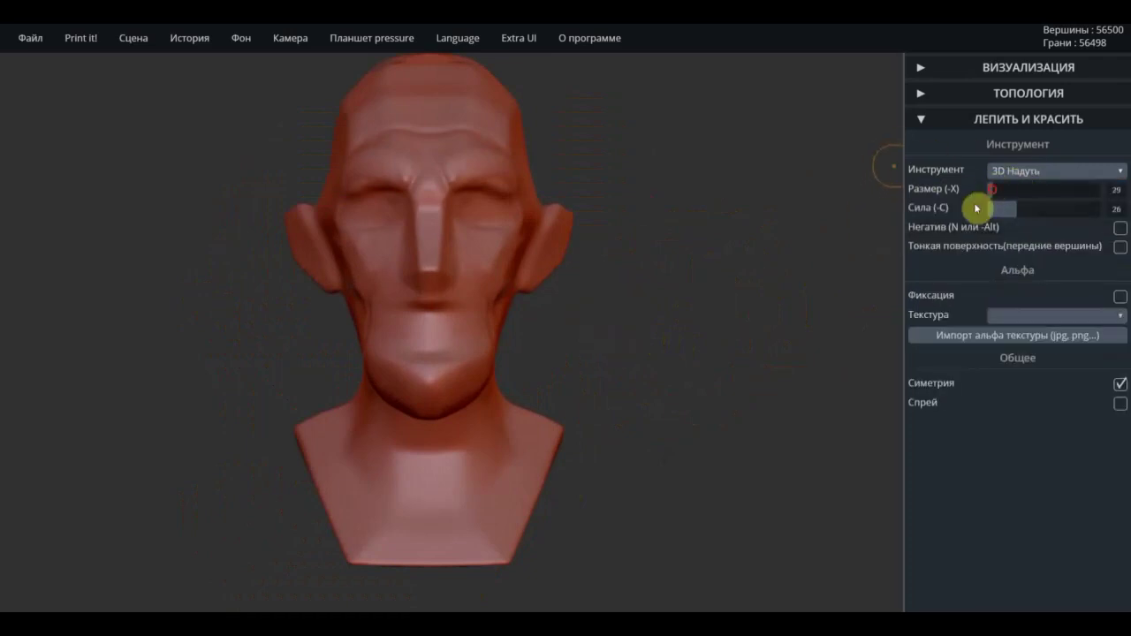
{"action": "right_click_drag", "start_coordinate": [492, 309], "coordinate": [505, 303]}
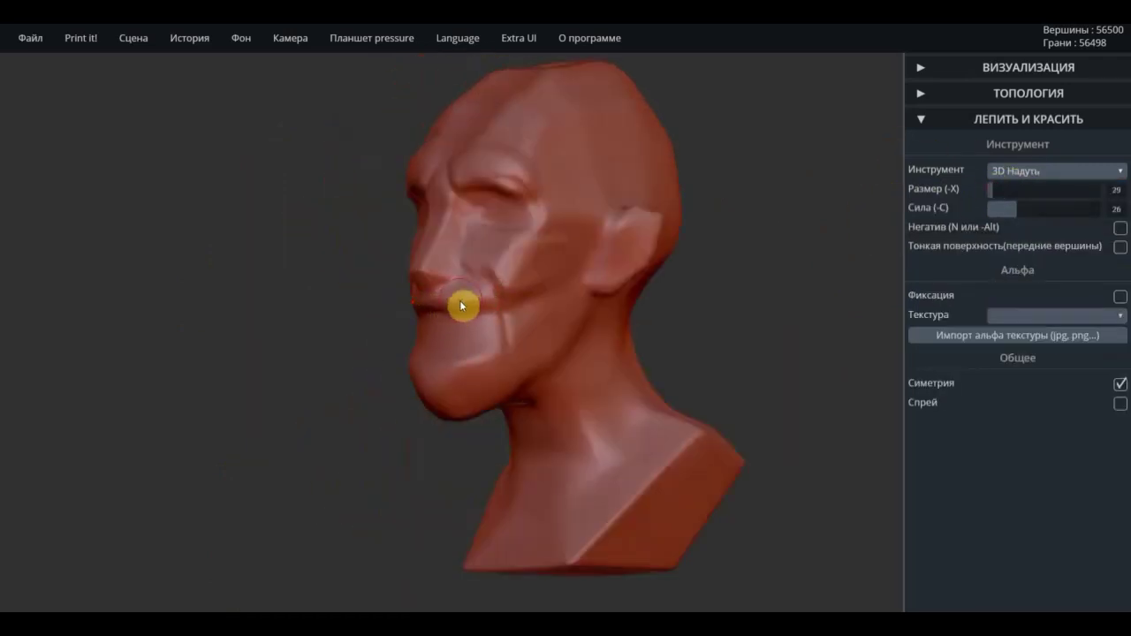
{"action": "left_click_drag", "start_coordinate": [432, 310], "coordinate": [507, 343]}
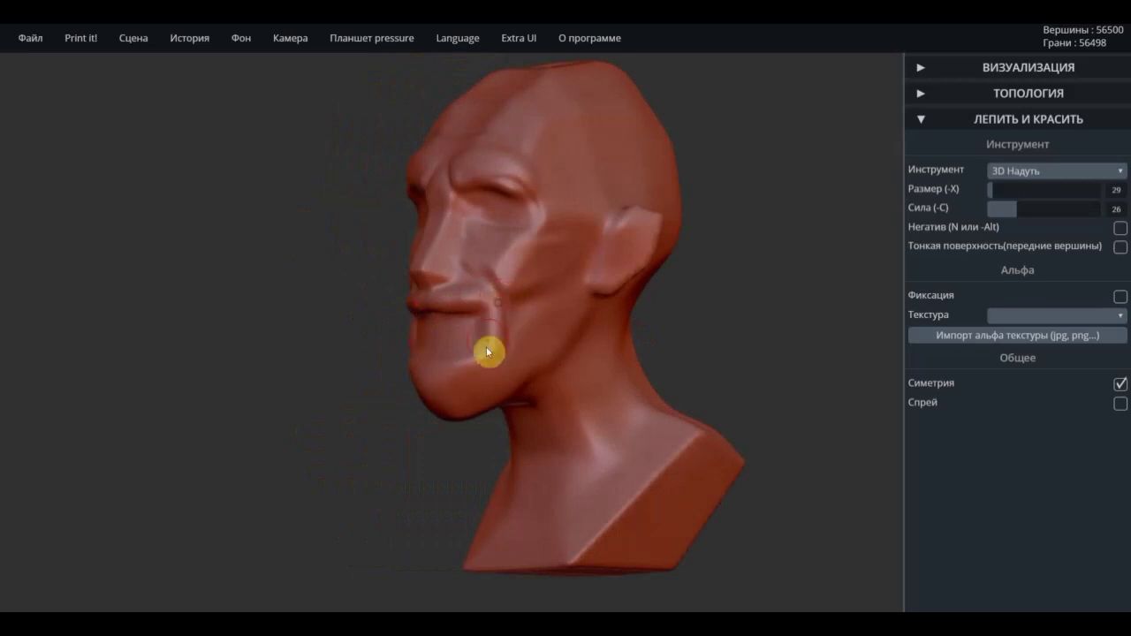
{"action": "right_click_drag", "start_coordinate": [416, 374], "coordinate": [833, 310]}
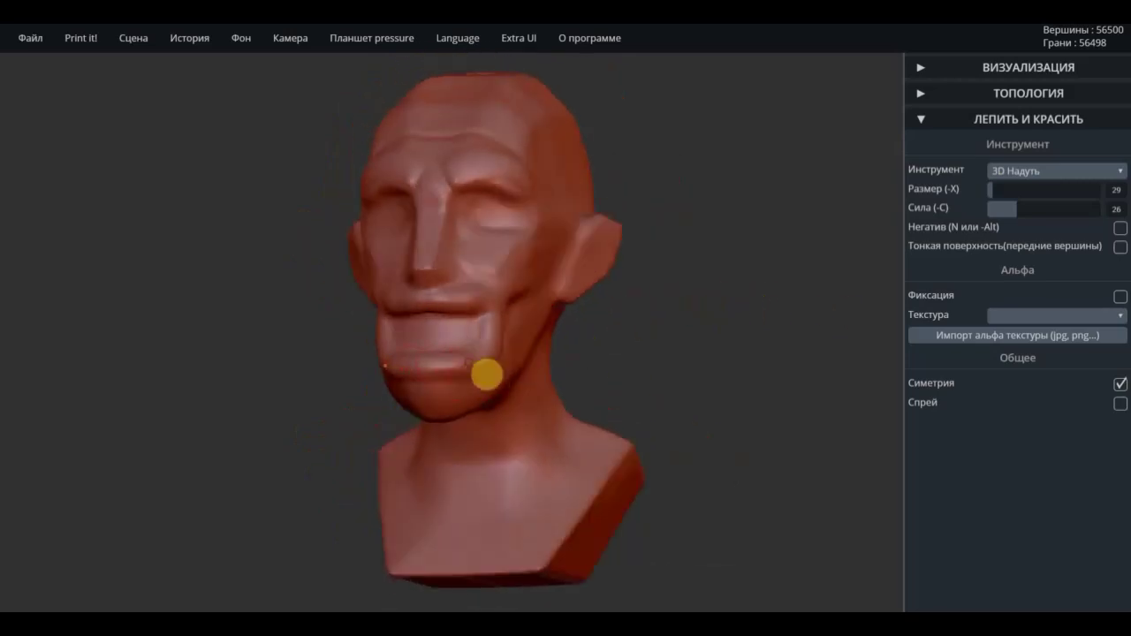
{"action": "mouse_move", "coordinate": [653, 328]}
{"action": "right_mouse_down"}
{"action": "mouse_move", "coordinate": [687, 374]}
{"action": "mouse_move", "coordinate": [679, 296]}
{"action": "right_mouse_up"}
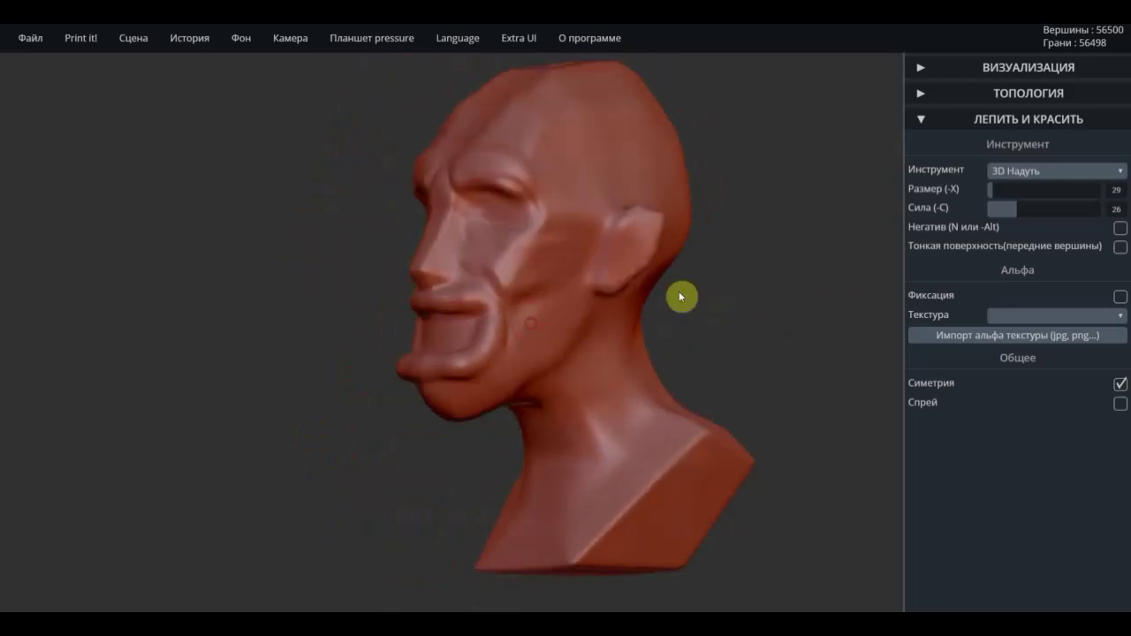
Switch to the standard 3D Кисть brush and return to a frontal view.
{"action": "left_click", "coordinate": [1057, 170]}
{"action": "left_click", "coordinate": [1016, 185]}
{"action": "scroll", "coordinate": [567, 250], "scroll_direction": "up", "scroll_amount": 2}
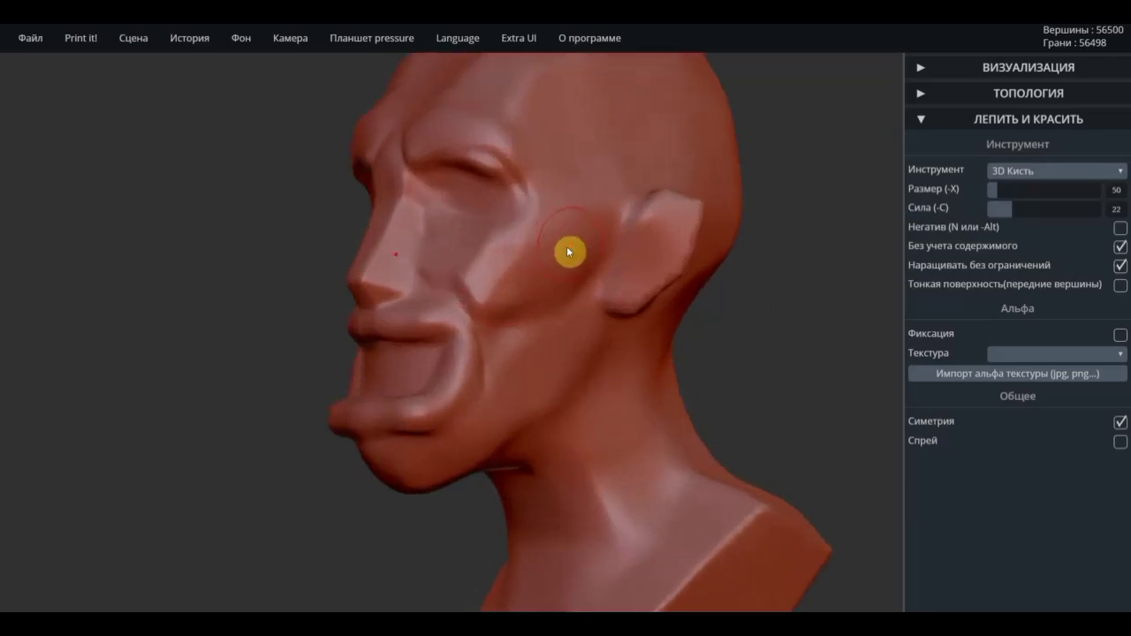
{"action": "scroll", "coordinate": [570, 250], "scroll_direction": "up", "scroll_amount": 2}
{"action": "scroll", "coordinate": [530, 336], "scroll_direction": "down", "scroll_amount": 2}
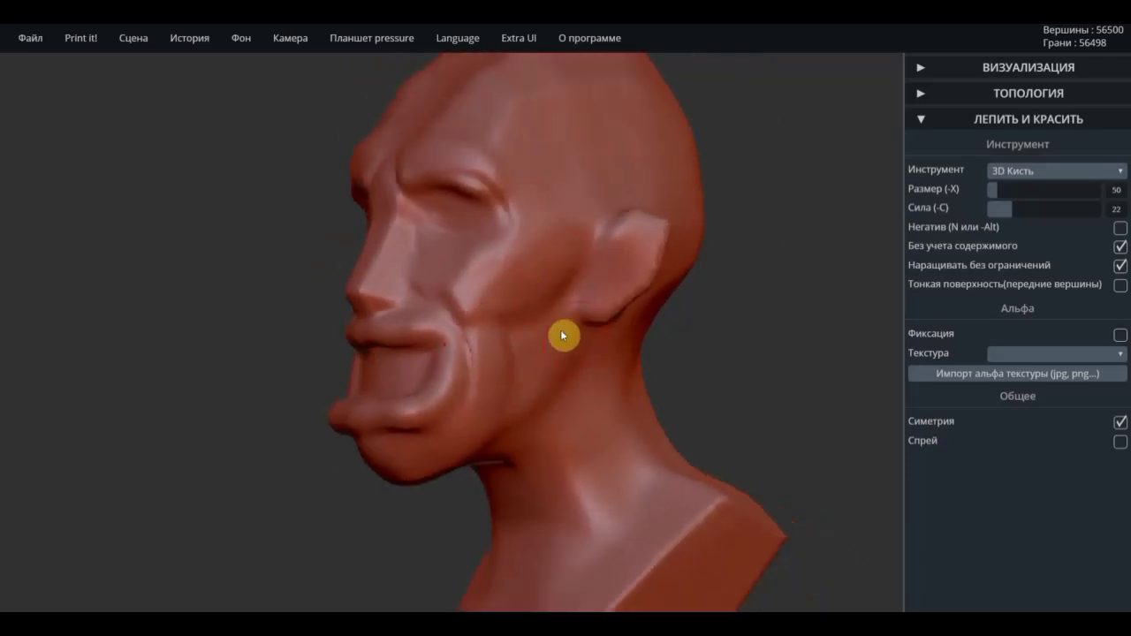
{"action": "mouse_move", "coordinate": [570, 376]}
{"action": "right_mouse_down"}
{"action": "mouse_move", "coordinate": [586, 361]}
{"action": "mouse_move", "coordinate": [651, 362]}
{"action": "right_mouse_up"}
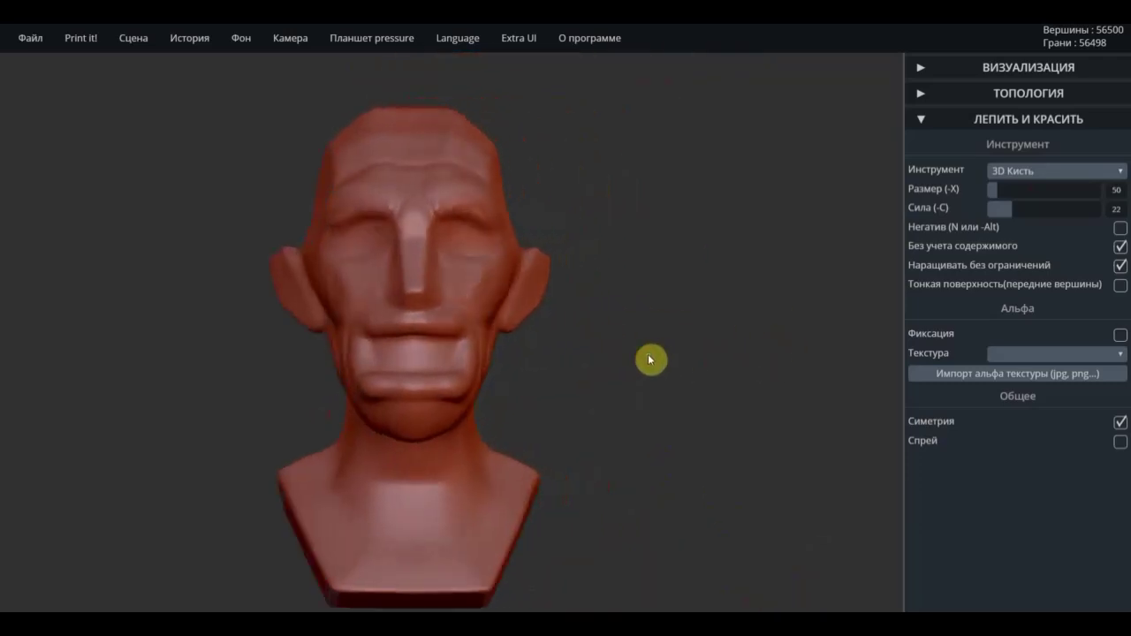
Select the 3D Расплющить flatten brush and set its size to 70.
{"action": "right_click_drag", "start_coordinate": [445, 171], "coordinate": [802, 196]}
{"action": "left_click", "coordinate": [985, 171]}
{"action": "left_click", "coordinate": [1025, 247]}
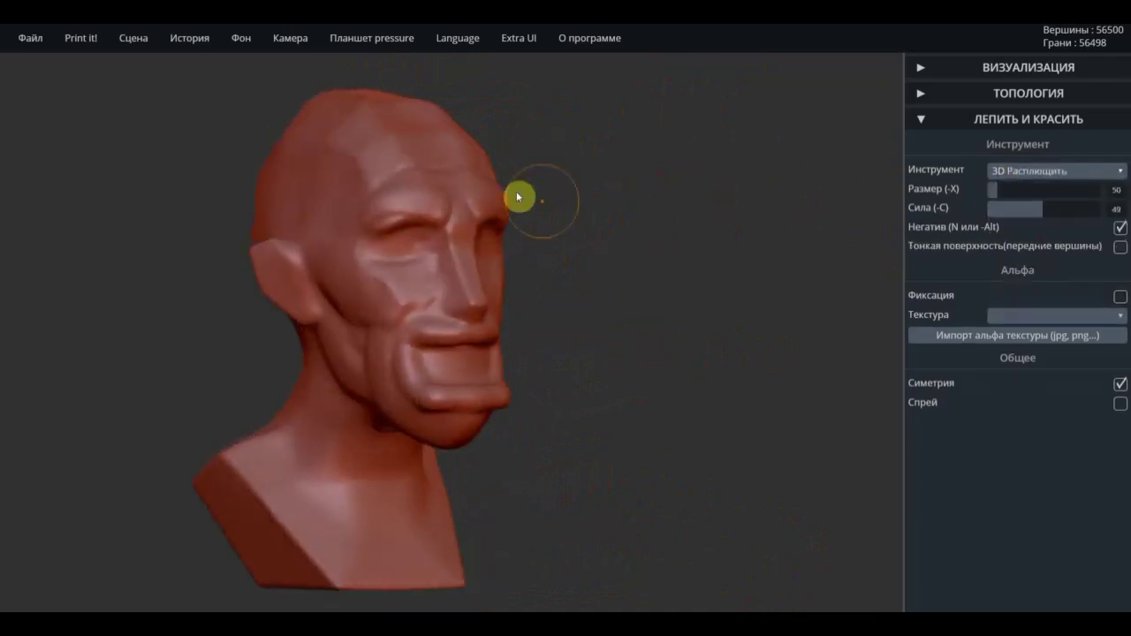
{"action": "left_click_drag", "start_coordinate": [999, 189], "coordinate": [944, 200]}
{"action": "left_click", "coordinate": [395, 131]}
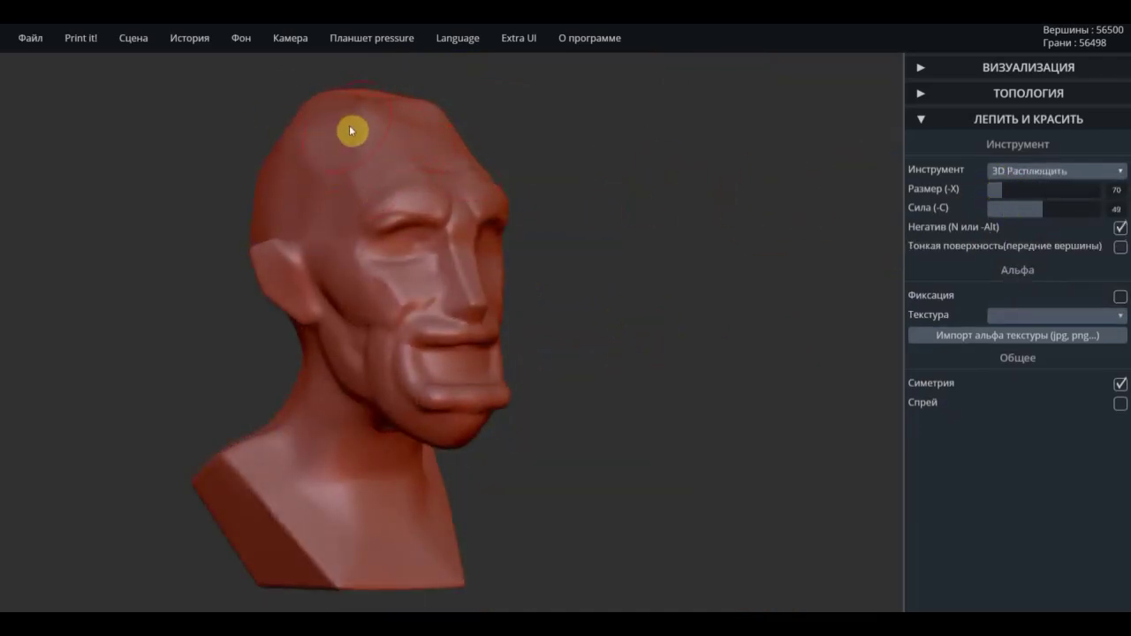
Flatten the crown and back of the head down to the neck.
{"action": "right_click_drag", "start_coordinate": [300, 181], "coordinate": [450, 164]}
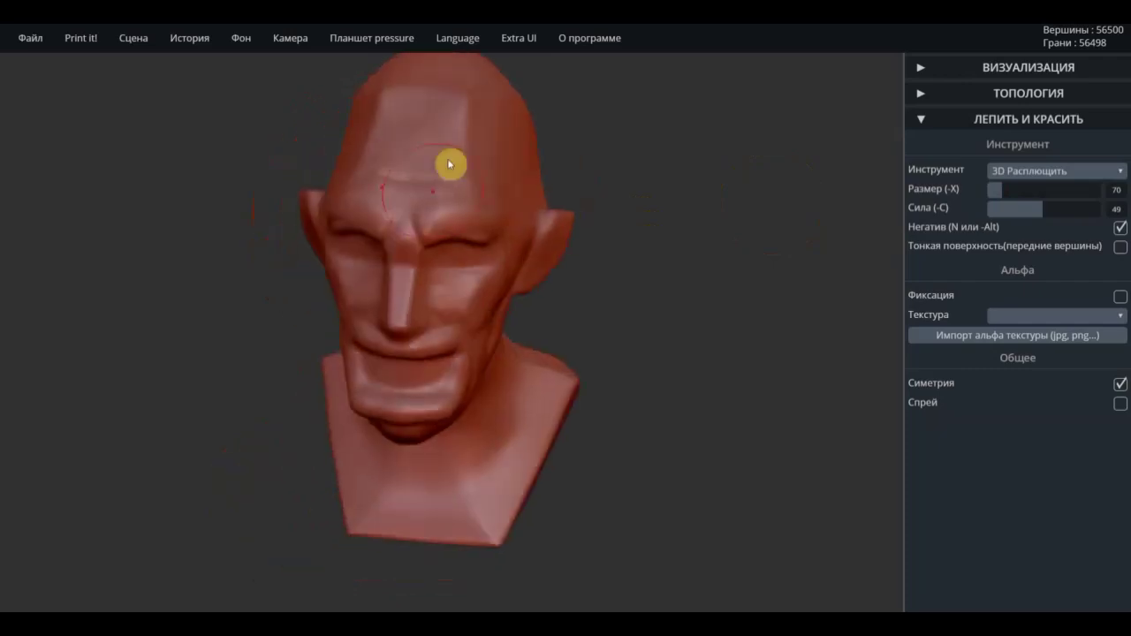
{"action": "mouse_move", "coordinate": [478, 116]}
{"action": "right_mouse_down"}
{"action": "mouse_move", "coordinate": [636, 189]}
{"action": "mouse_move", "coordinate": [722, 176]}
{"action": "right_mouse_up"}
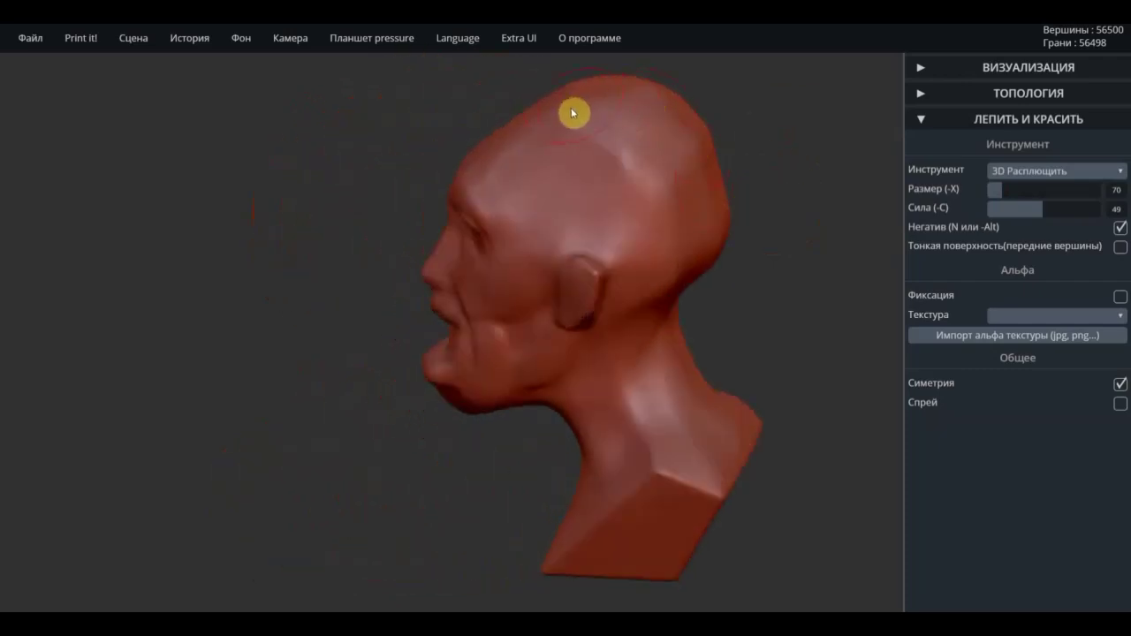
{"action": "right_click_drag", "start_coordinate": [659, 217], "coordinate": [624, 229]}
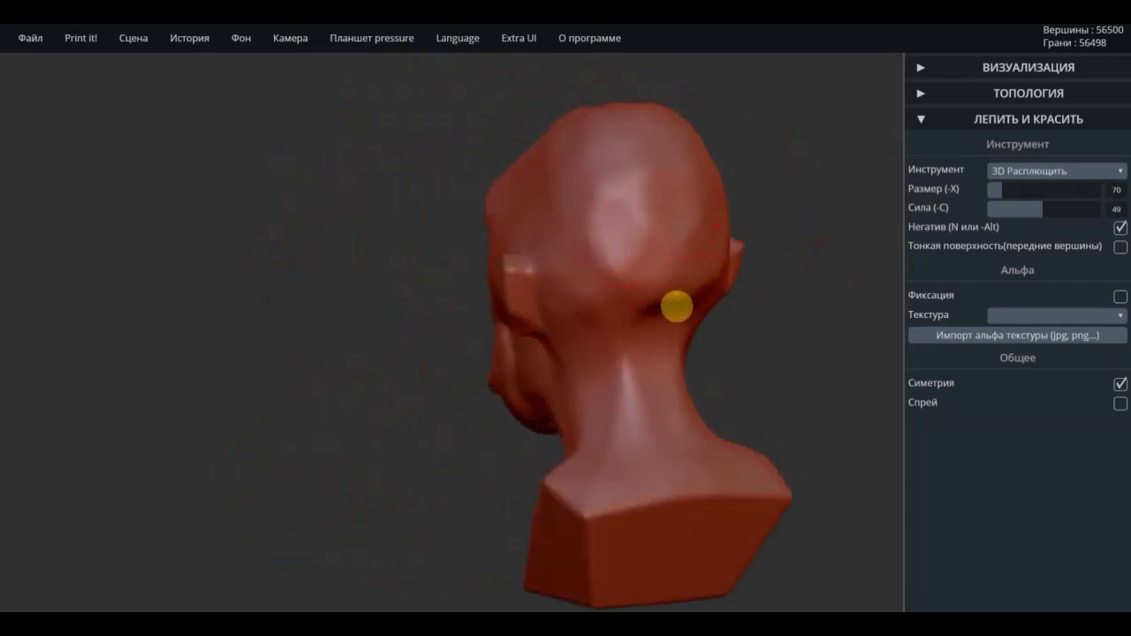
{"action": "left_click_drag", "start_coordinate": [583, 295], "coordinate": [626, 385]}
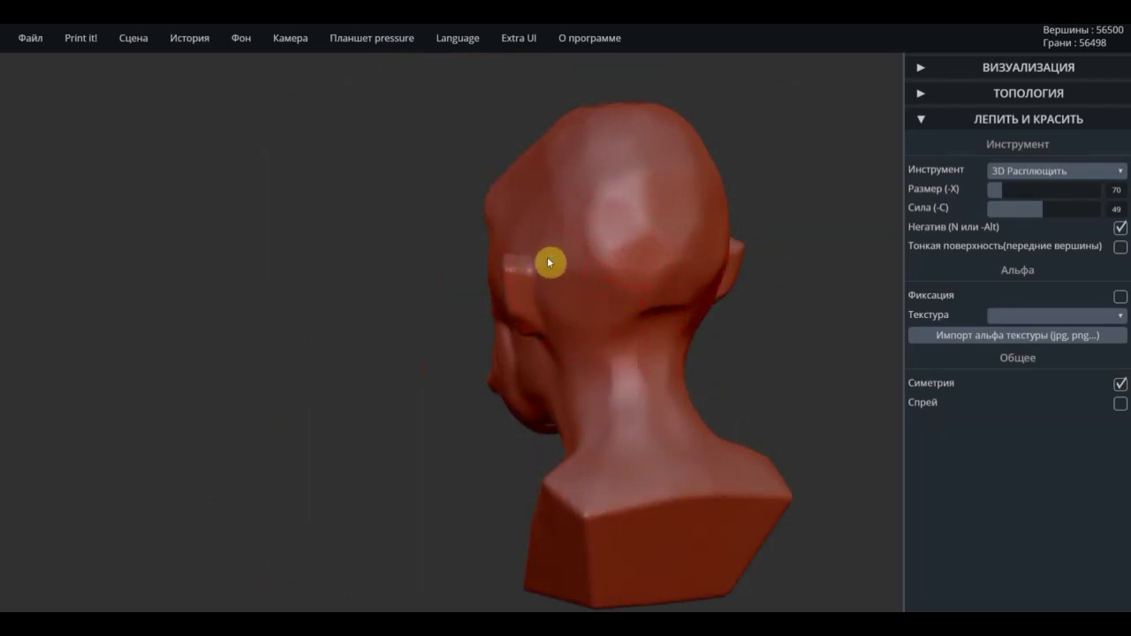
{"action": "mouse_move", "coordinate": [549, 263]}
{"action": "right_mouse_down"}
{"action": "mouse_move", "coordinate": [724, 268]}
{"action": "mouse_move", "coordinate": [714, 275]}
{"action": "mouse_move", "coordinate": [868, 157]}
{"action": "right_mouse_up"}
Select 3D Тянучка at size 61 and pull both ears outward symmetrically.
{"action": "left_click", "coordinate": [1048, 173]}
{"action": "left_click", "coordinate": [1025, 265]}
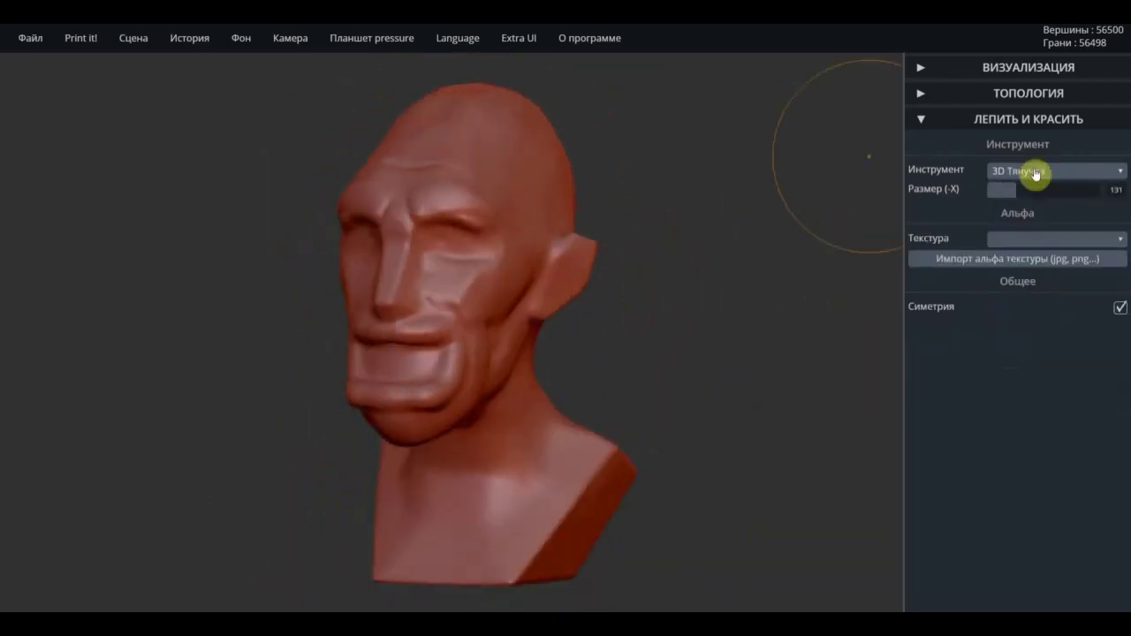
{"action": "left_click_drag", "start_coordinate": [1014, 189], "coordinate": [987, 189]}
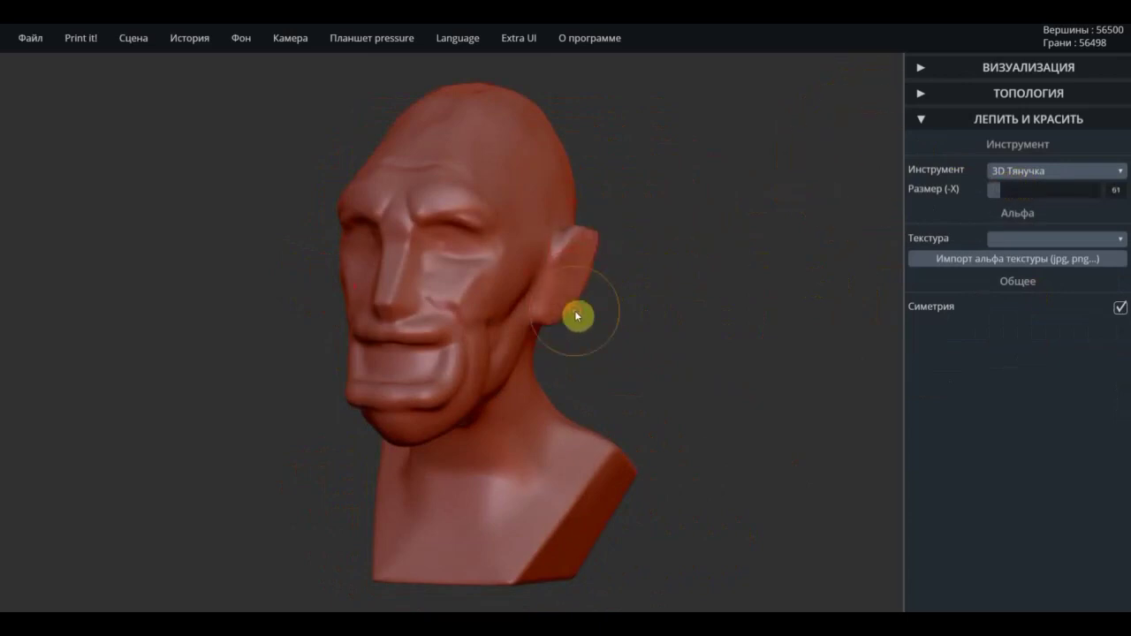
{"action": "right_click_drag", "start_coordinate": [578, 316], "coordinate": [578, 263]}
{"action": "mouse_move", "coordinate": [578, 262]}
{"action": "left_mouse_down"}
{"action": "mouse_move", "coordinate": [502, 283]}
{"action": "mouse_move", "coordinate": [514, 331]}
{"action": "left_mouse_up"}
{"action": "right_click_drag", "start_coordinate": [514, 331], "coordinate": [702, 285]}
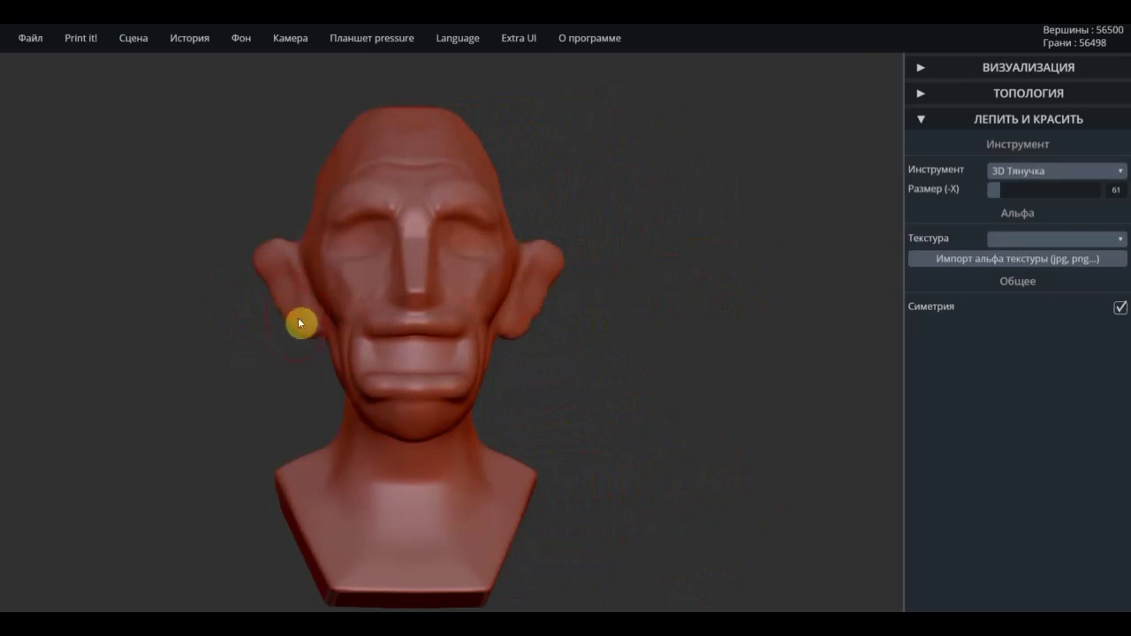
Pull the chin and lower lip forward and lift the mouth corners into a grin.
{"action": "left_click_drag", "start_coordinate": [442, 321], "coordinate": [374, 397]}
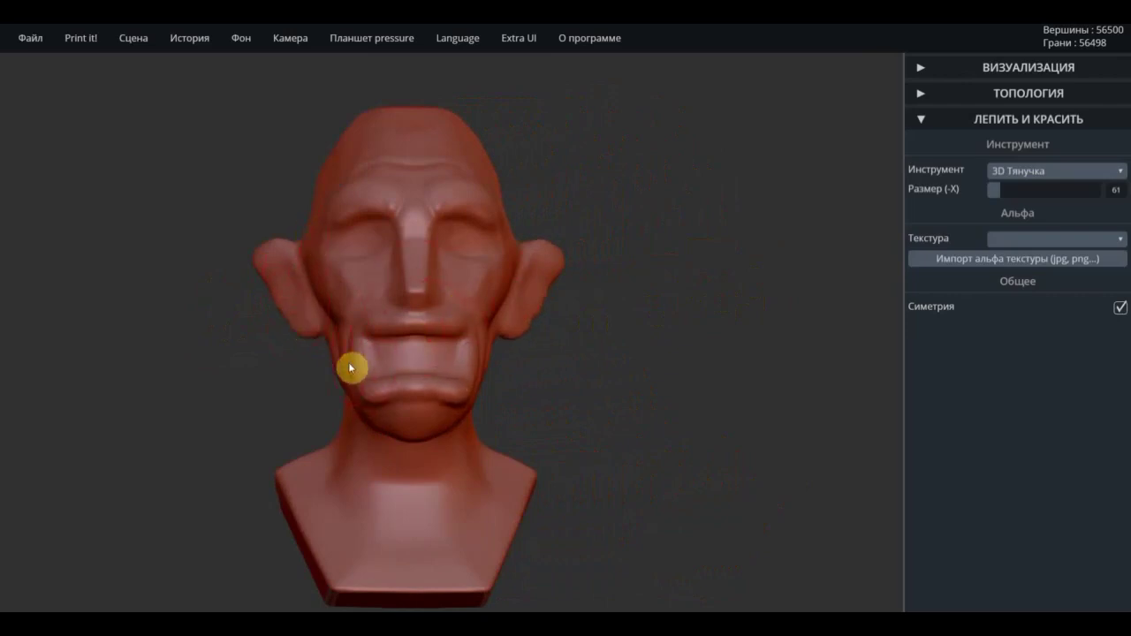
{"action": "right_click_drag", "start_coordinate": [361, 369], "coordinate": [621, 406]}
{"action": "left_click_drag", "start_coordinate": [477, 359], "coordinate": [482, 339]}
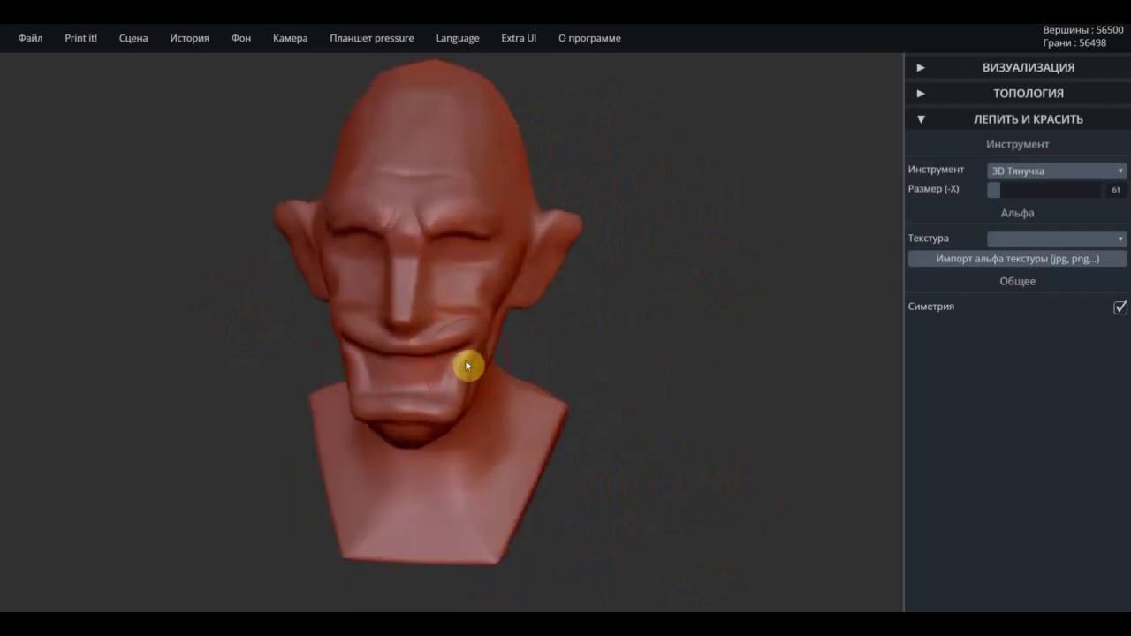
{"action": "left_click_drag", "start_coordinate": [409, 351], "coordinate": [407, 363]}
{"action": "right_click_drag", "start_coordinate": [545, 318], "coordinate": [411, 407]}
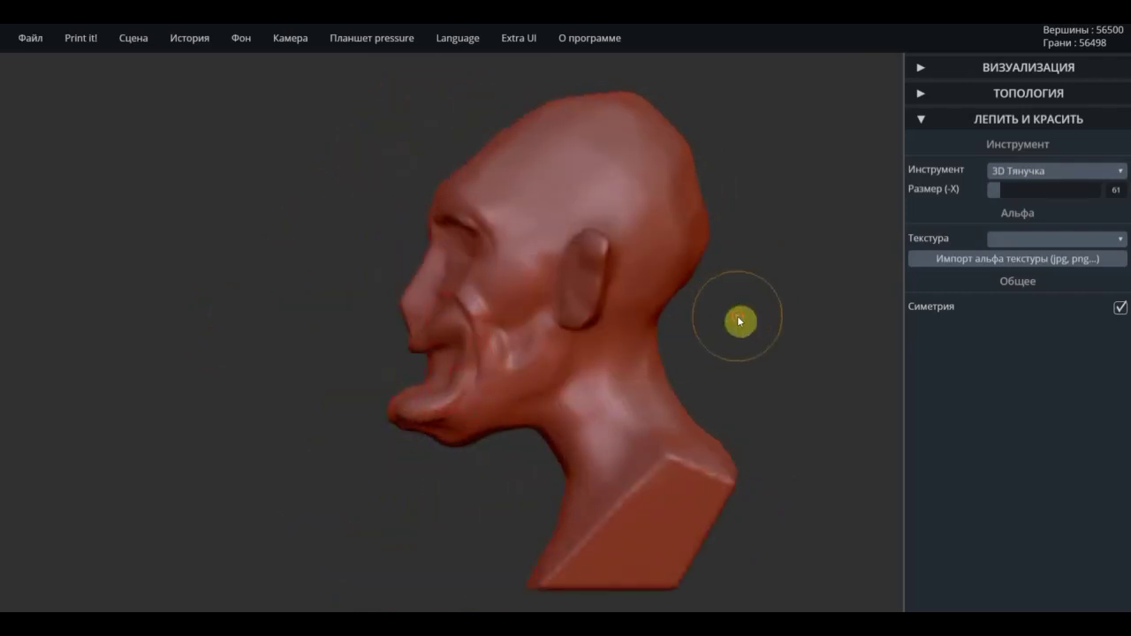
{"action": "right_click_drag", "start_coordinate": [739, 318], "coordinate": [751, 327]}
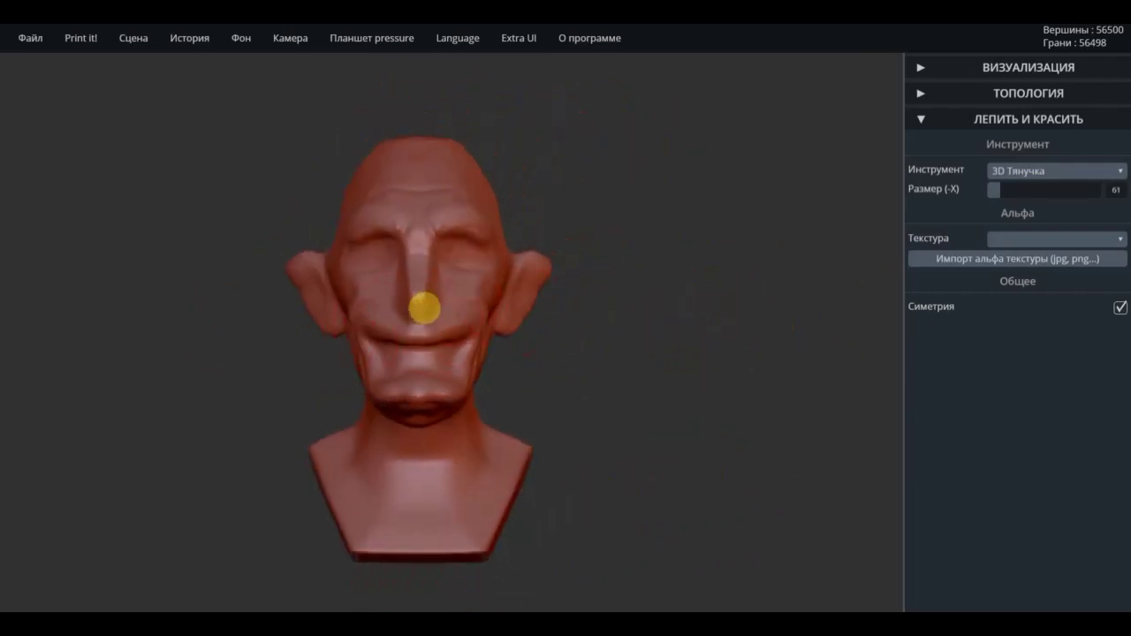
{"action": "mouse_move", "coordinate": [674, 320]}
{"action": "right_mouse_down"}
{"action": "mouse_move", "coordinate": [539, 270]}
{"action": "mouse_move", "coordinate": [702, 323]}
{"action": "right_mouse_up"}
{"action": "scroll", "coordinate": [701, 324], "scroll_direction": "up", "scroll_amount": 2}
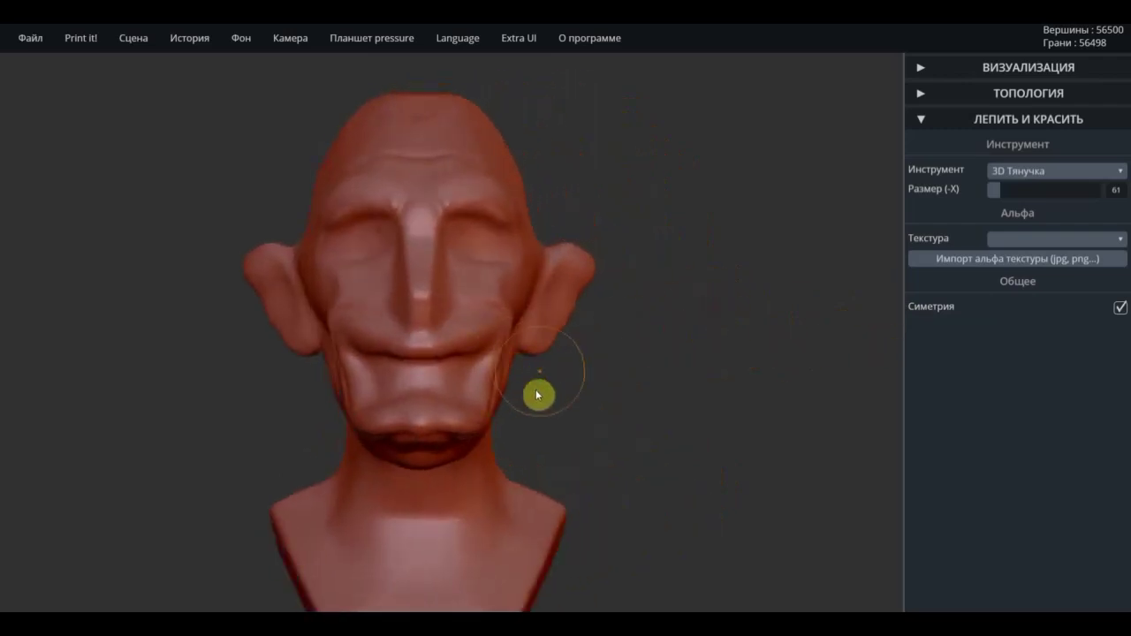
{"action": "right_click_drag", "start_coordinate": [538, 395], "coordinate": [539, 442]}
Switch to the 3D Надуть inflate brush and inspect the bust from both sides.
{"action": "left_click", "coordinate": [1048, 172]}
{"action": "left_click", "coordinate": [1005, 193]}
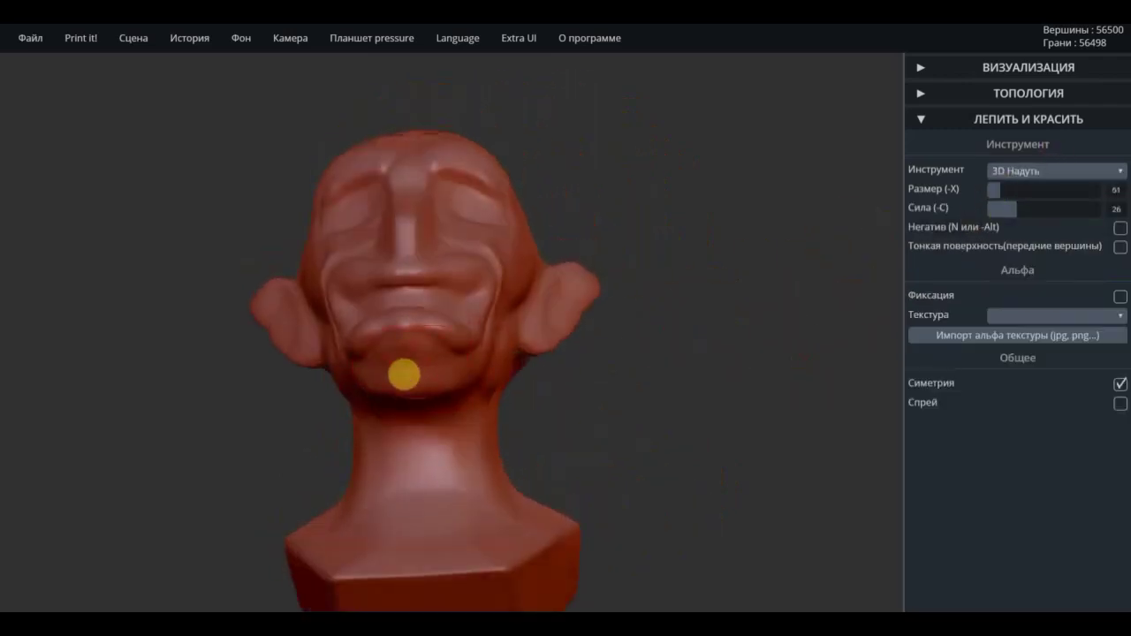
{"action": "mouse_move", "coordinate": [394, 388]}
{"action": "right_mouse_down"}
{"action": "mouse_move", "coordinate": [651, 424]}
{"action": "mouse_move", "coordinate": [372, 496]}
{"action": "right_mouse_up"}
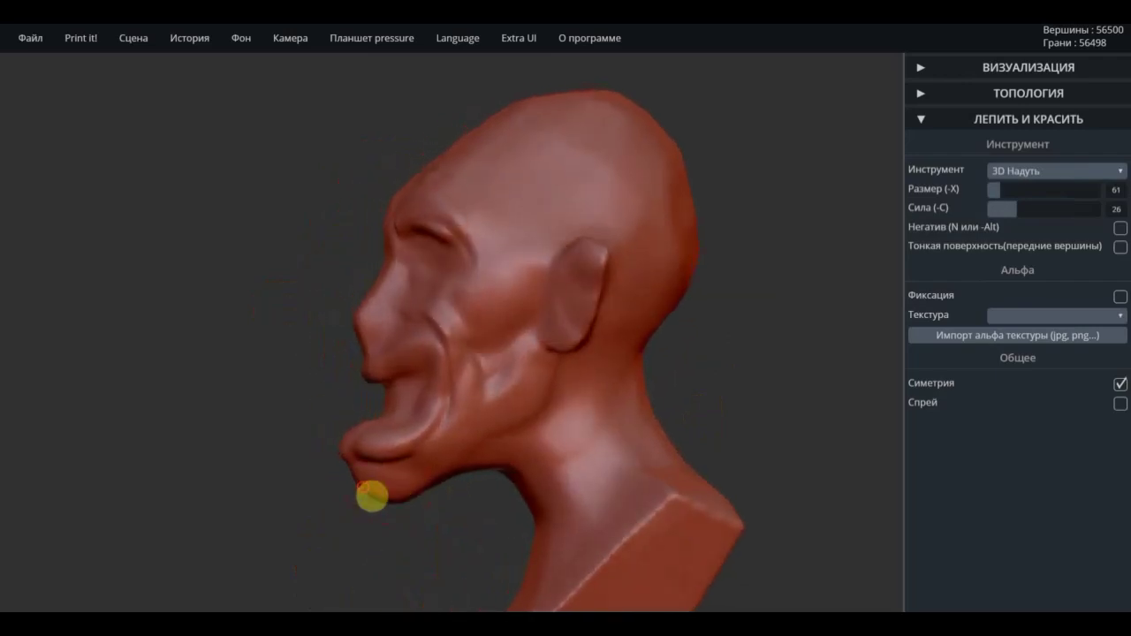
{"action": "mouse_move", "coordinate": [505, 450]}
{"action": "right_mouse_down"}
{"action": "mouse_move", "coordinate": [733, 379]}
{"action": "mouse_move", "coordinate": [370, 277]}
{"action": "mouse_move", "coordinate": [513, 304]}
{"action": "mouse_move", "coordinate": [486, 375]}
{"action": "right_mouse_up"}
{"action": "scroll", "coordinate": [485, 375], "scroll_direction": "up", "scroll_amount": 2}
Flatten the cheek between eye and ear with 3D Расплющить at strength 23.
{"action": "left_click", "coordinate": [1037, 171]}
{"action": "left_click", "coordinate": [1025, 242]}
{"action": "scroll", "coordinate": [406, 416], "scroll_direction": "up", "scroll_amount": 2}
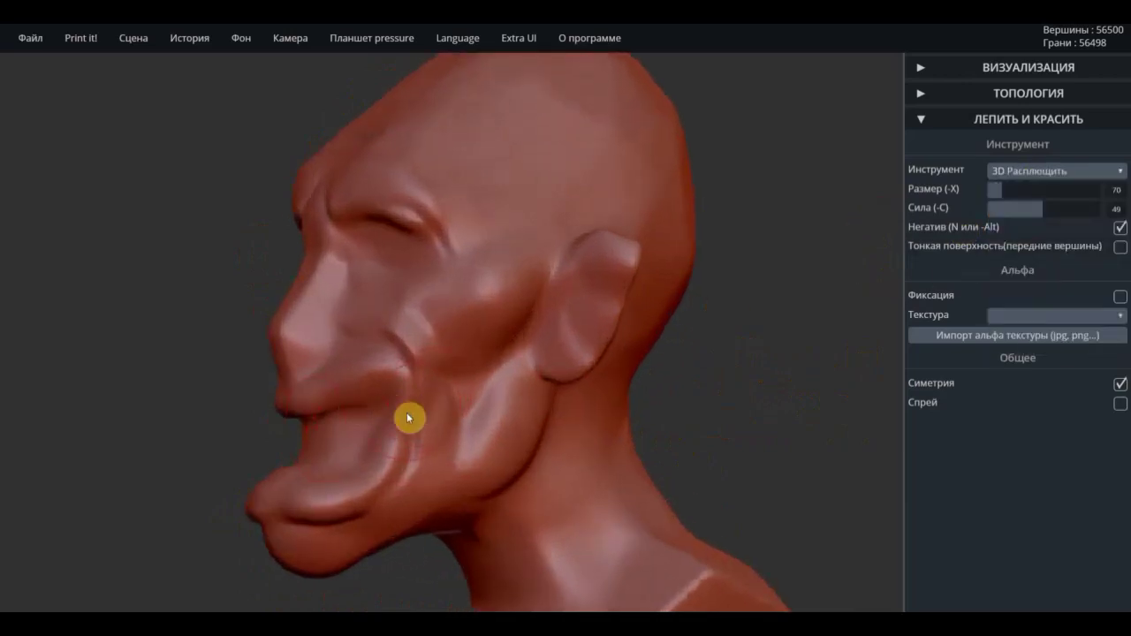
{"action": "left_click_drag", "start_coordinate": [1041, 209], "coordinate": [1017, 208]}
{"action": "left_click", "coordinate": [1010, 207]}
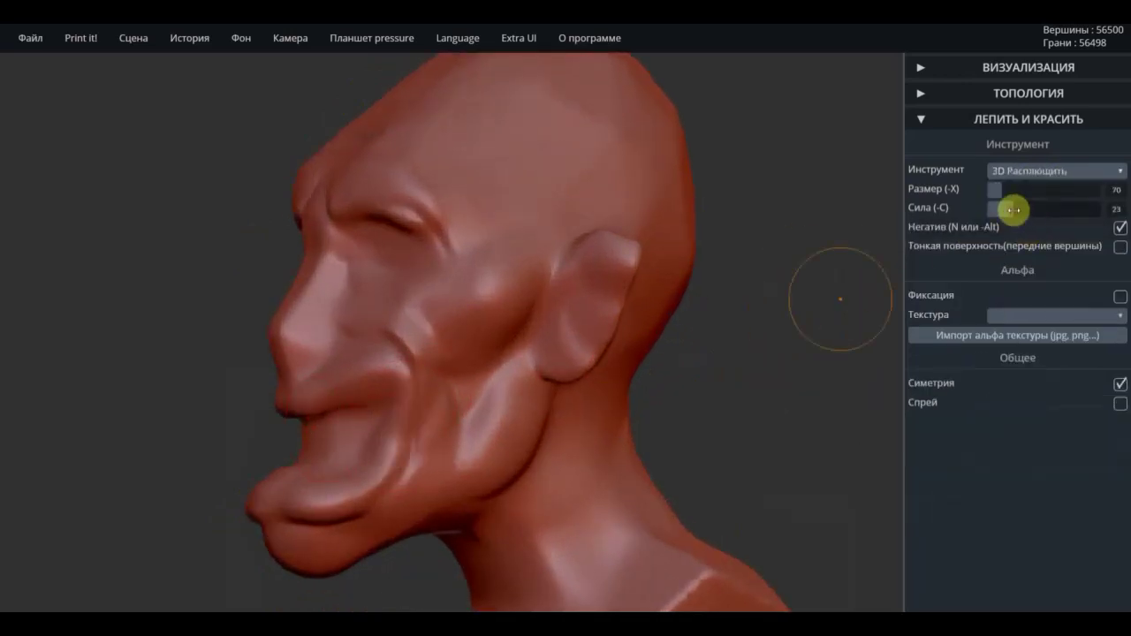
{"action": "left_click_drag", "start_coordinate": [442, 302], "coordinate": [447, 272]}
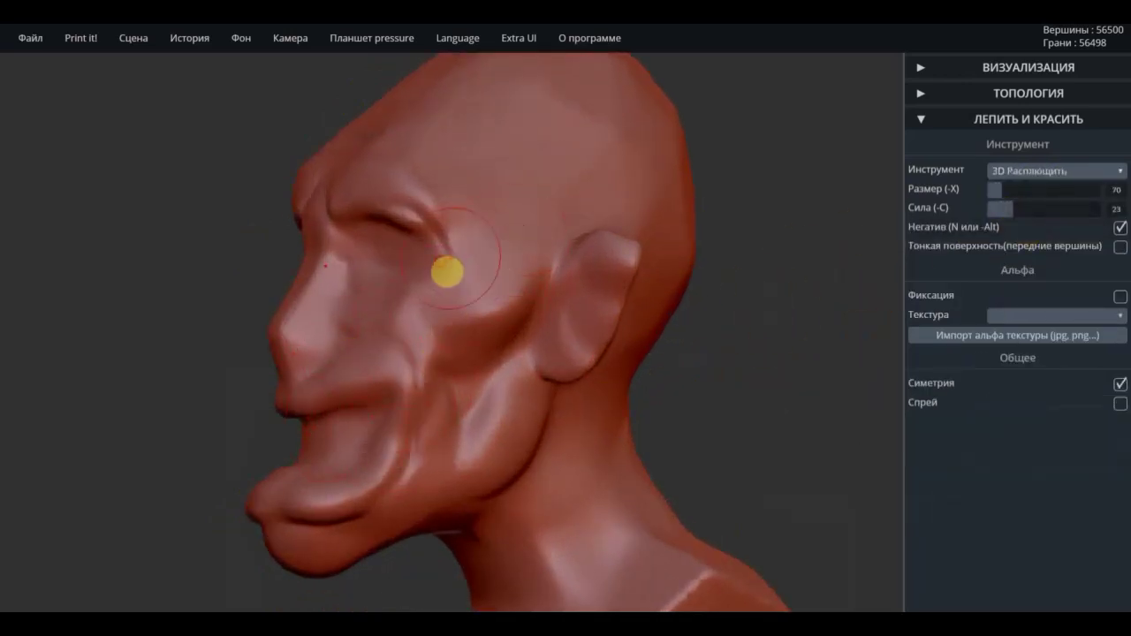
{"action": "mouse_move", "coordinate": [378, 292]}
{"action": "left_mouse_down"}
{"action": "mouse_move", "coordinate": [515, 333]}
{"action": "mouse_move", "coordinate": [462, 323]}
{"action": "mouse_move", "coordinate": [444, 397]}
{"action": "mouse_move", "coordinate": [509, 389]}
{"action": "left_mouse_up"}
{"action": "mouse_move", "coordinate": [341, 323]}
{"action": "right_mouse_down"}
{"action": "mouse_move", "coordinate": [1017, 290]}
{"action": "mouse_move", "coordinate": [804, 310]}
{"action": "right_mouse_up"}
Select 3D Складка and smooth out the chin with Shift.
{"action": "left_click", "coordinate": [1060, 171]}
{"action": "left_click", "coordinate": [1034, 281]}
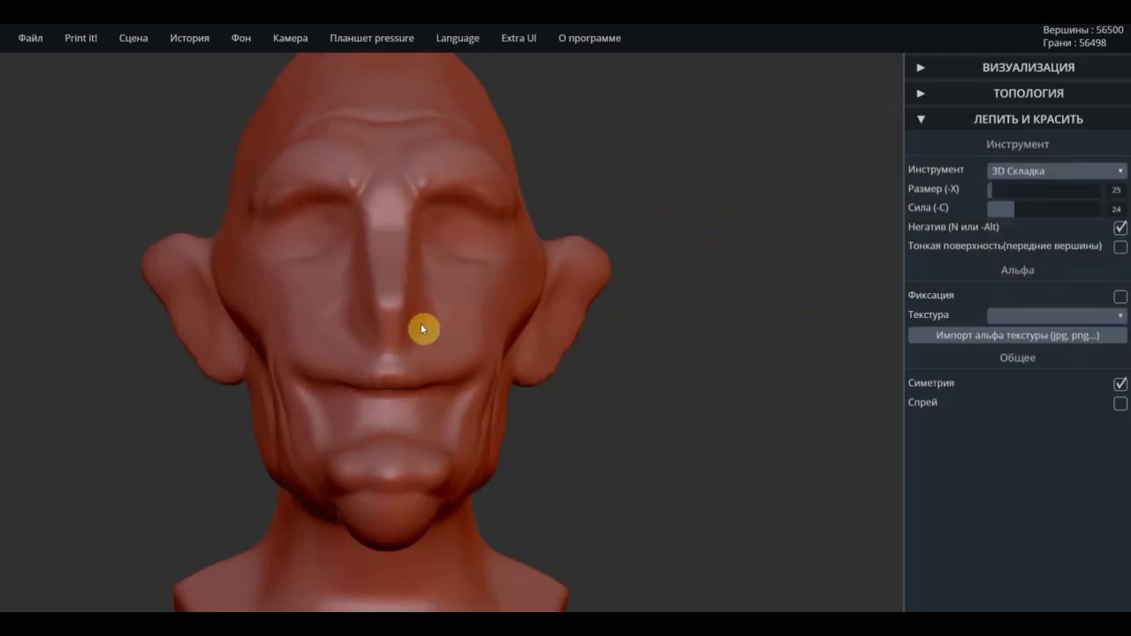
{"action": "right_click_drag", "start_coordinate": [698, 386], "coordinate": [448, 343]}
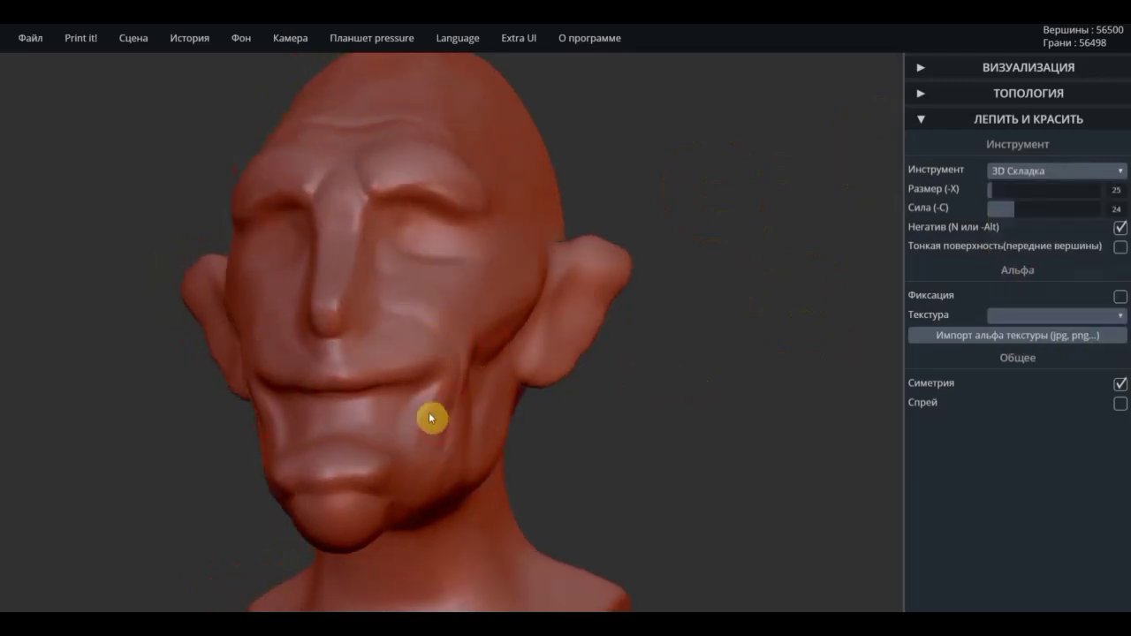
{"action": "mouse_move", "coordinate": [442, 416]}
{"action": "right_mouse_down"}
{"action": "mouse_move", "coordinate": [644, 369]}
{"action": "mouse_move", "coordinate": [184, 487]}
{"action": "right_mouse_up"}
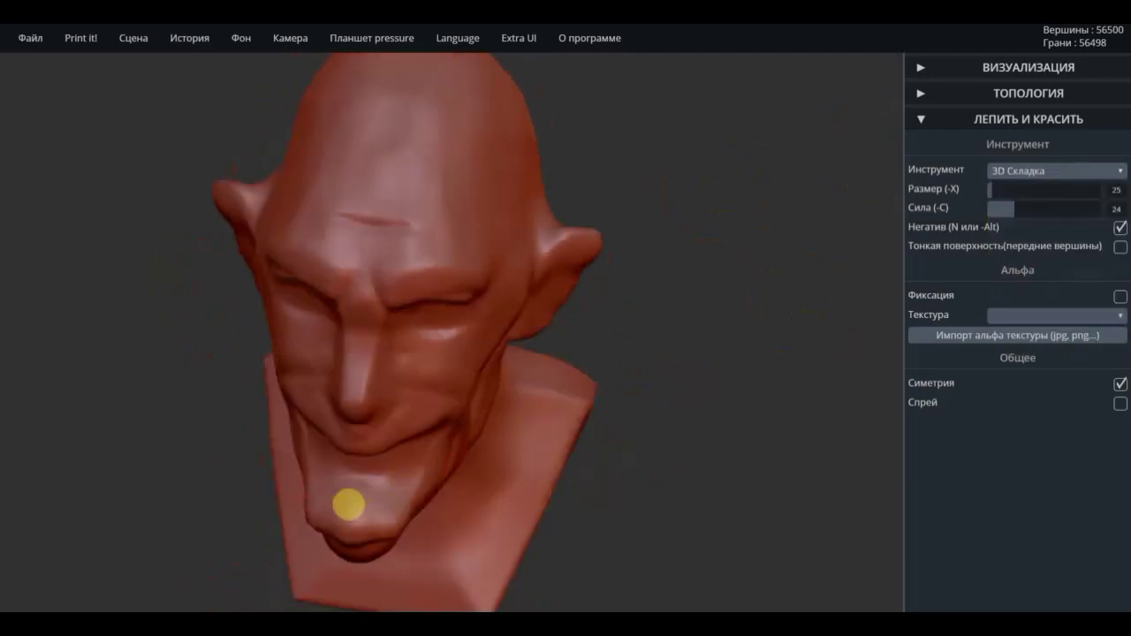
{"action": "mouse_move", "coordinate": [345, 501]}
{"action": "right_mouse_down"}
{"action": "mouse_move", "coordinate": [684, 376]}
{"action": "mouse_move", "coordinate": [704, 324]}
{"action": "mouse_move", "coordinate": [722, 379]}
{"action": "right_mouse_up"}
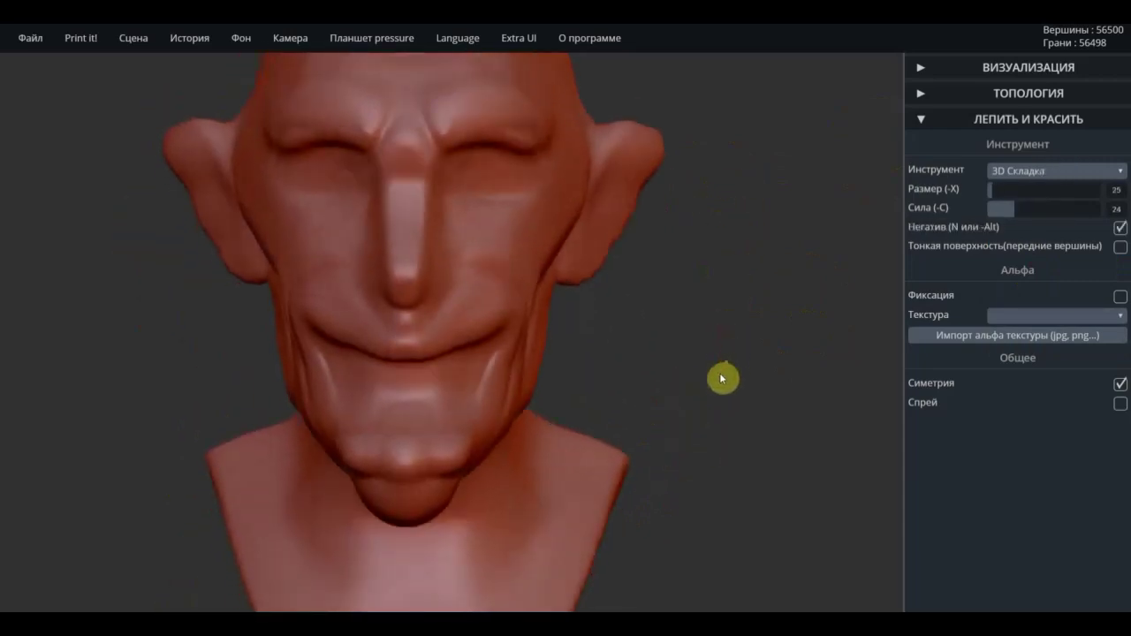
{"action": "key", "text": "shift"}
{"action": "left_click_drag", "start_coordinate": [444, 476], "coordinate": [386, 456], "text": "shift"}
{"action": "right_click_drag", "start_coordinate": [664, 374], "coordinate": [883, 228]}
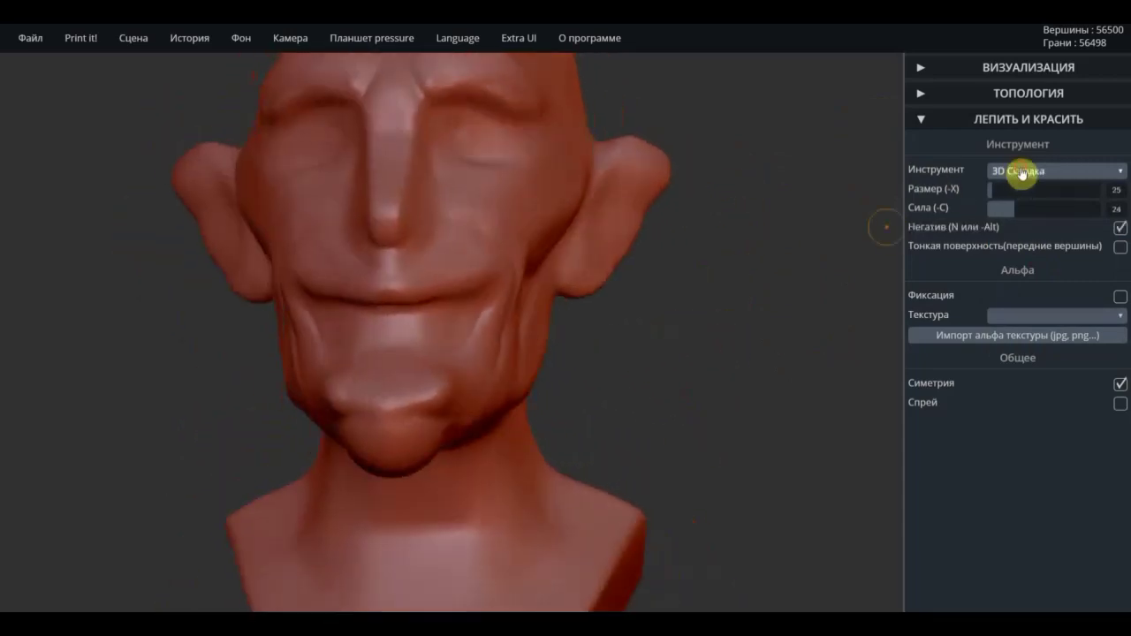
Switch to the standard 3D Кисть brush and orbit to a near-front view.
{"action": "left_click", "coordinate": [1016, 170]}
{"action": "left_click", "coordinate": [1027, 189]}
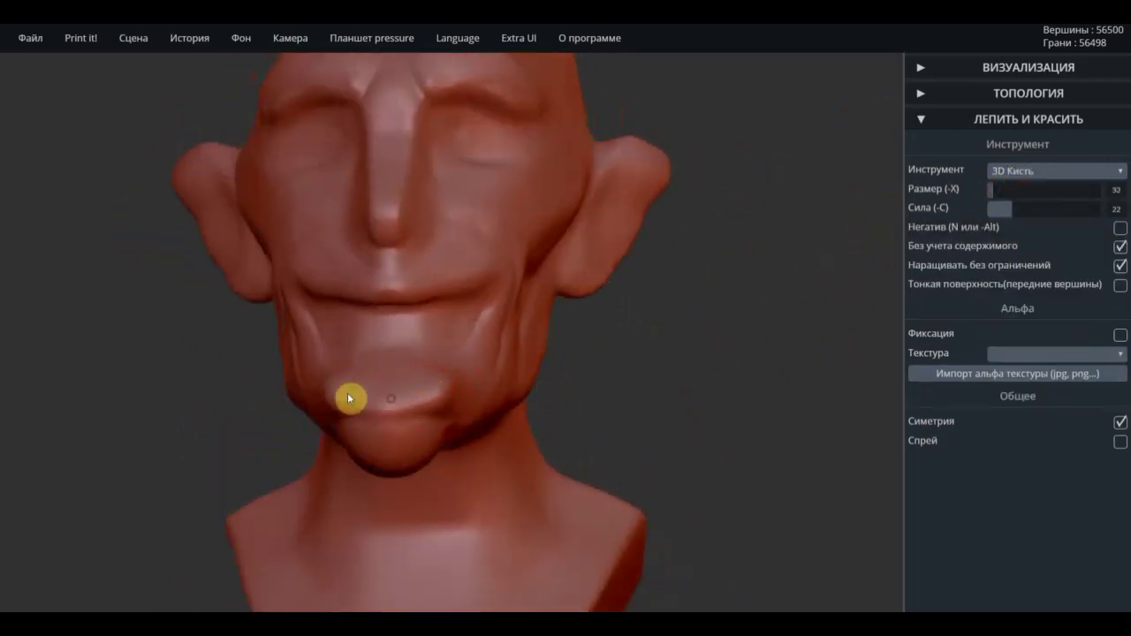
{"action": "right_click_drag", "start_coordinate": [348, 408], "coordinate": [335, 429]}
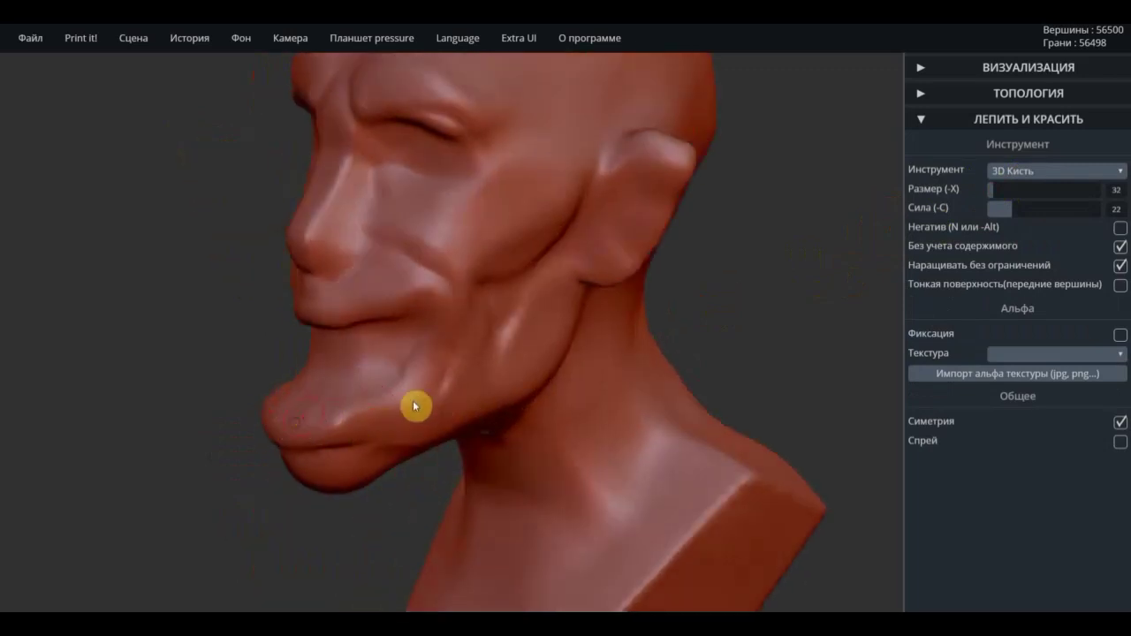
{"action": "right_click_drag", "start_coordinate": [416, 407], "coordinate": [404, 351]}
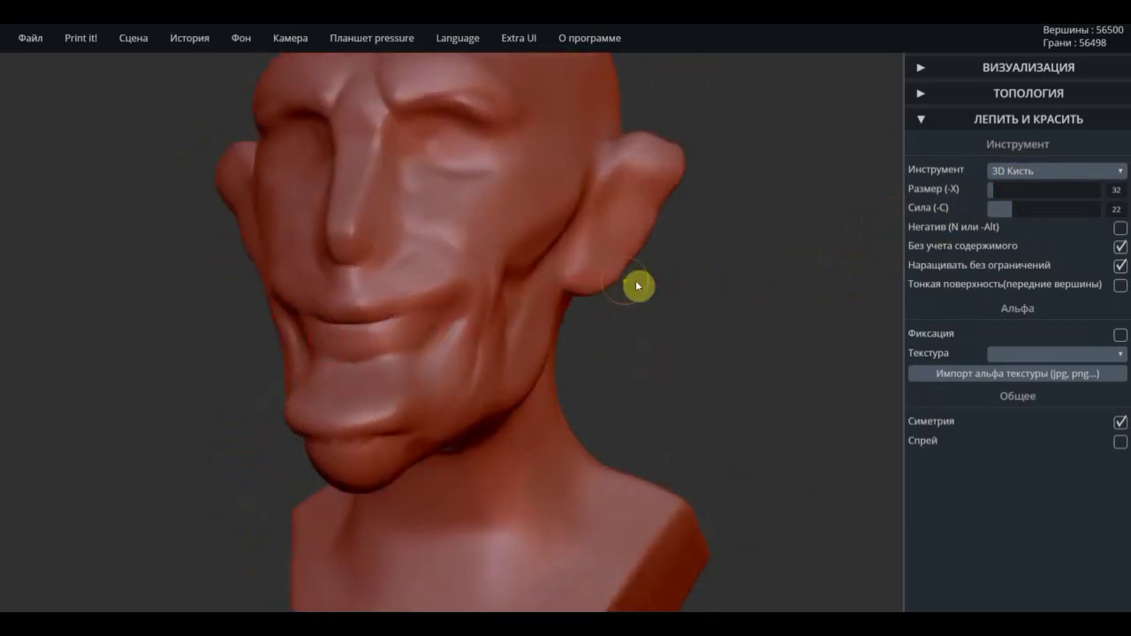
{"action": "mouse_move", "coordinate": [638, 285]}
{"action": "right_mouse_down"}
{"action": "mouse_move", "coordinate": [427, 426]}
{"action": "mouse_move", "coordinate": [537, 333]}
{"action": "mouse_move", "coordinate": [500, 354]}
{"action": "right_mouse_up"}
Voxel-remesh the whole bust from the Topology settings, down to 55,795 vertices.
{"action": "left_click", "coordinate": [927, 71]}
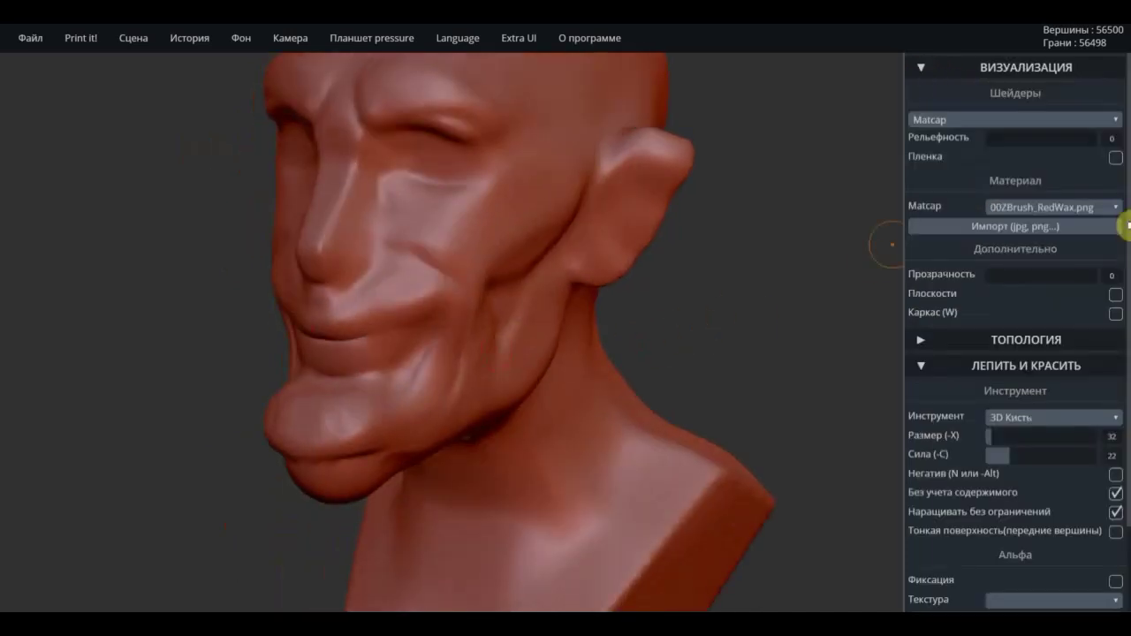
{"action": "left_click", "coordinate": [922, 344]}
{"action": "scroll", "coordinate": [1042, 156], "scroll_direction": "down", "scroll_amount": 3}
{"action": "scroll", "coordinate": [965, 314], "scroll_direction": "up", "scroll_amount": 2}
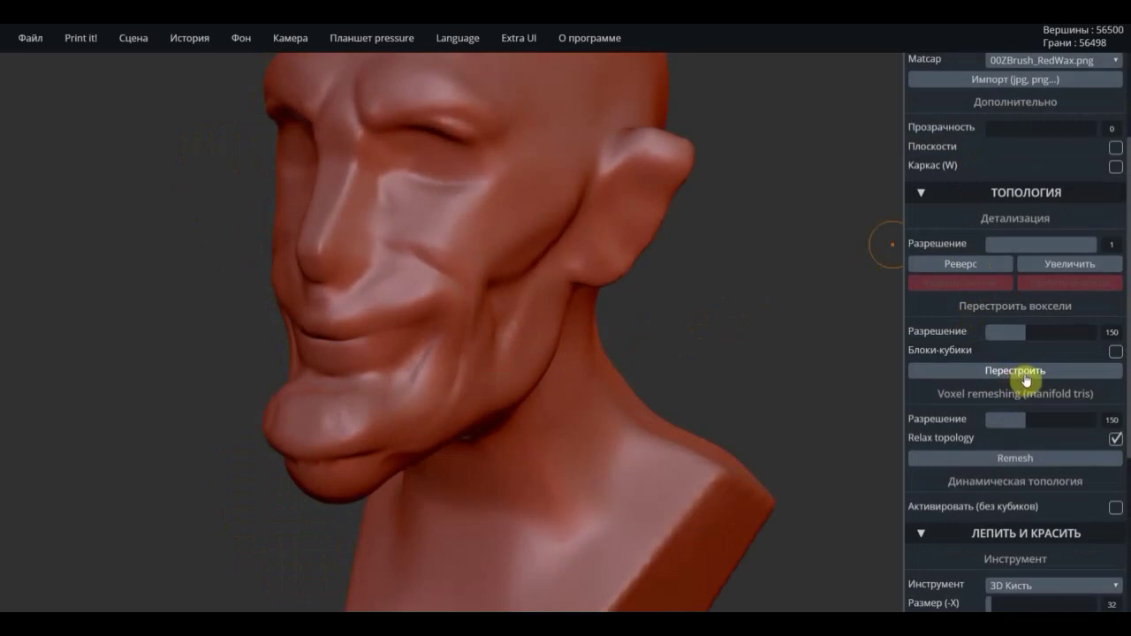
{"action": "left_click", "coordinate": [1025, 377]}
{"action": "mouse_move", "coordinate": [750, 356]}
{"action": "right_mouse_down"}
{"action": "mouse_move", "coordinate": [770, 351]}
{"action": "mouse_move", "coordinate": [439, 424]}
{"action": "right_mouse_up"}
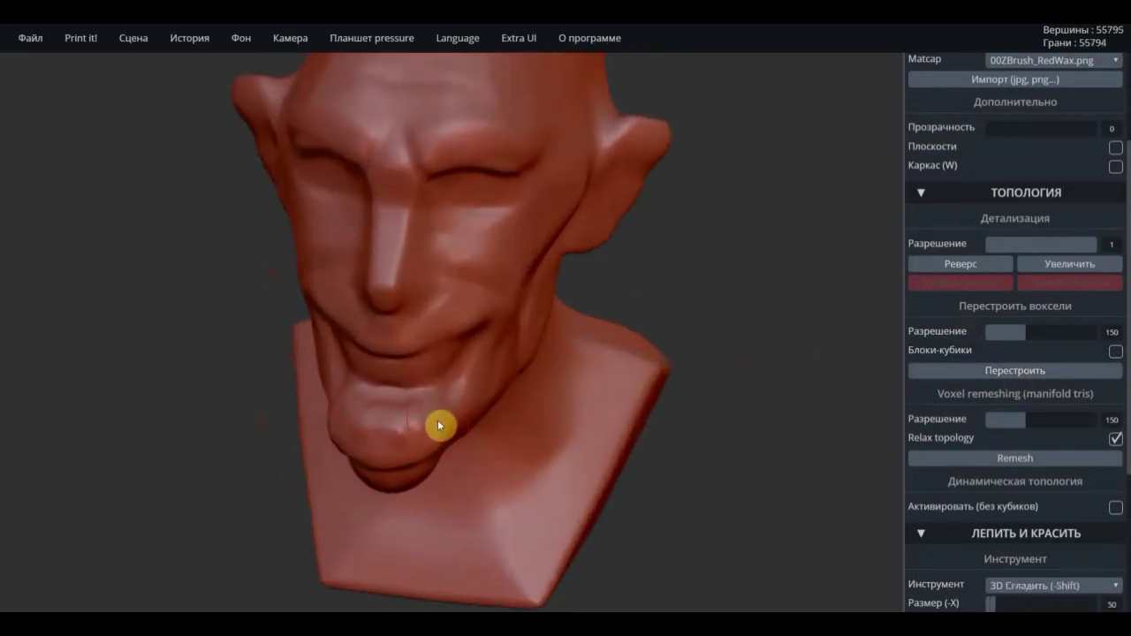
{"action": "mouse_move", "coordinate": [797, 351]}
{"action": "right_mouse_down"}
{"action": "mouse_move", "coordinate": [697, 379]}
{"action": "mouse_move", "coordinate": [361, 406]}
{"action": "right_mouse_up"}
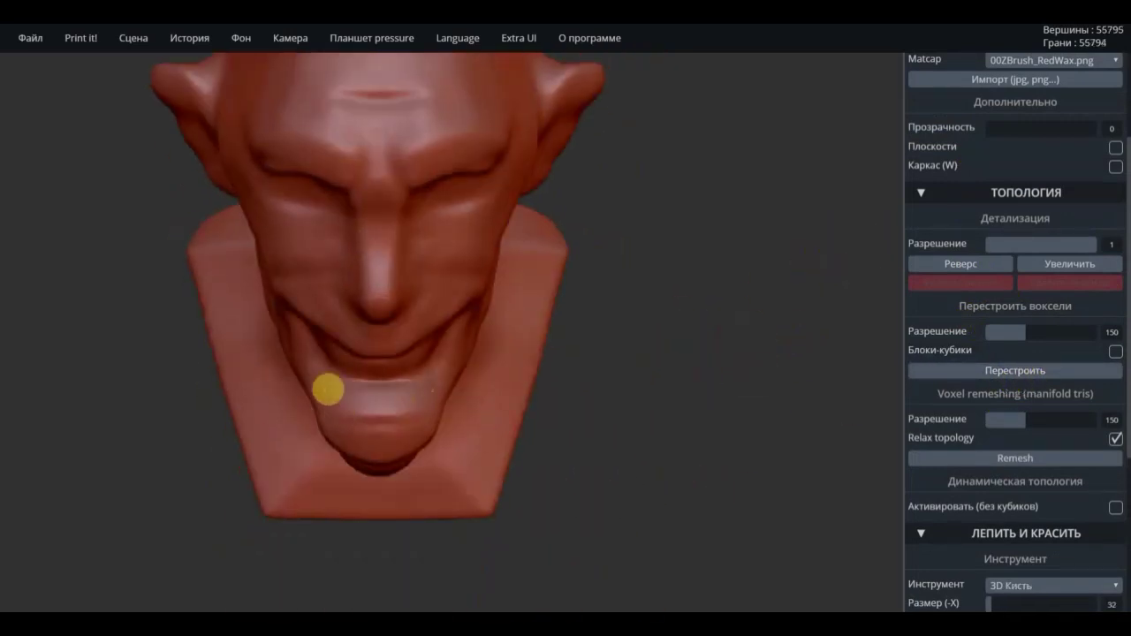
Puff up the upper lip and lip line with the 3D Надуть inflate brush.
{"action": "left_click", "coordinate": [1023, 192]}
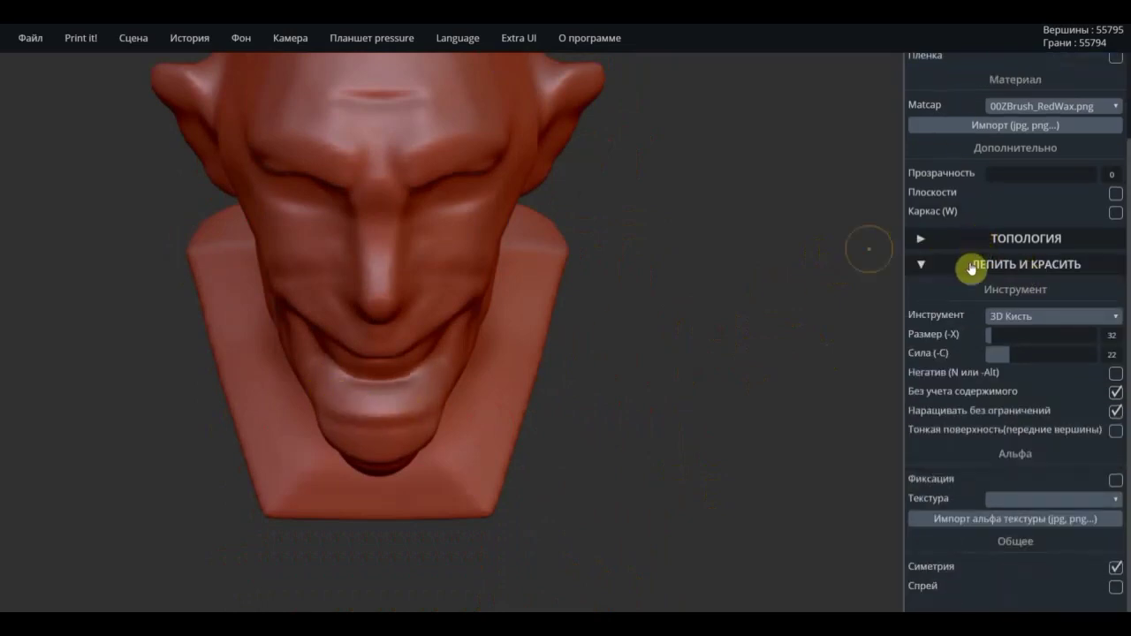
{"action": "left_click", "coordinate": [1036, 316]}
{"action": "left_click", "coordinate": [1016, 343]}
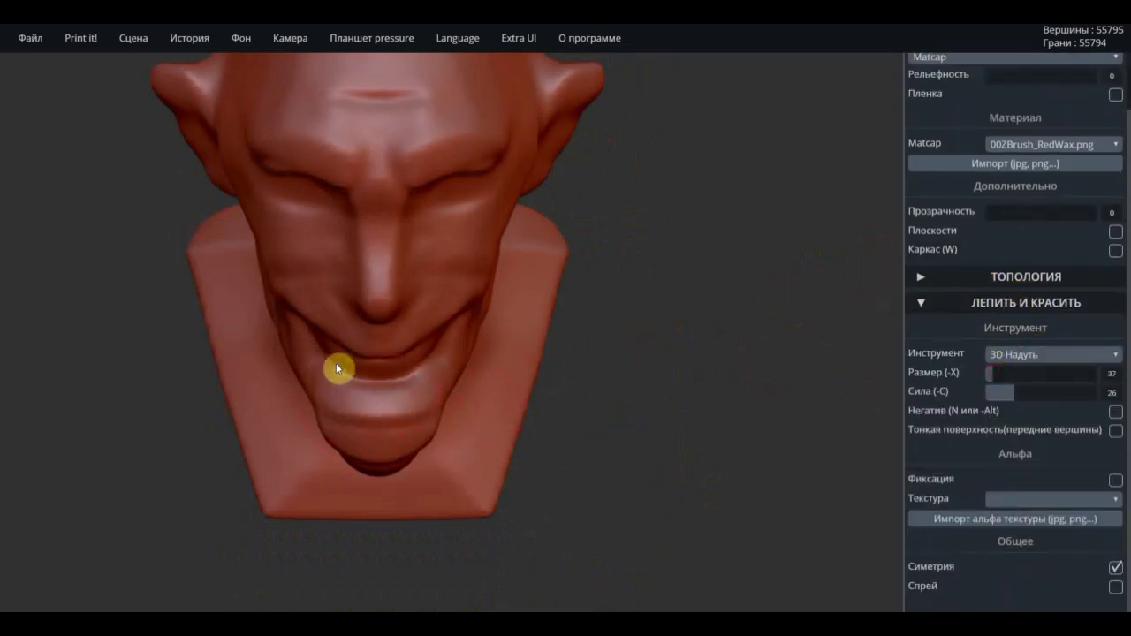
{"action": "right_click_drag", "start_coordinate": [648, 406], "coordinate": [454, 380]}
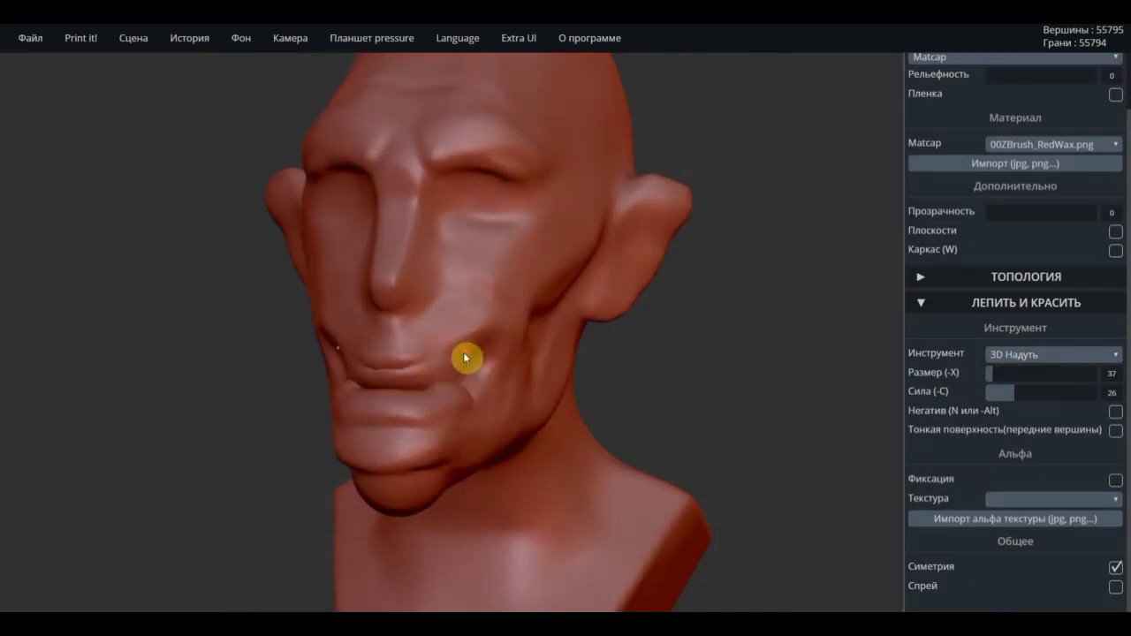
{"action": "mouse_move", "coordinate": [463, 357]}
{"action": "left_mouse_down"}
{"action": "mouse_move", "coordinate": [371, 366]}
{"action": "mouse_move", "coordinate": [349, 318]}
{"action": "mouse_move", "coordinate": [392, 345]}
{"action": "mouse_move", "coordinate": [328, 326]}
{"action": "left_mouse_up"}
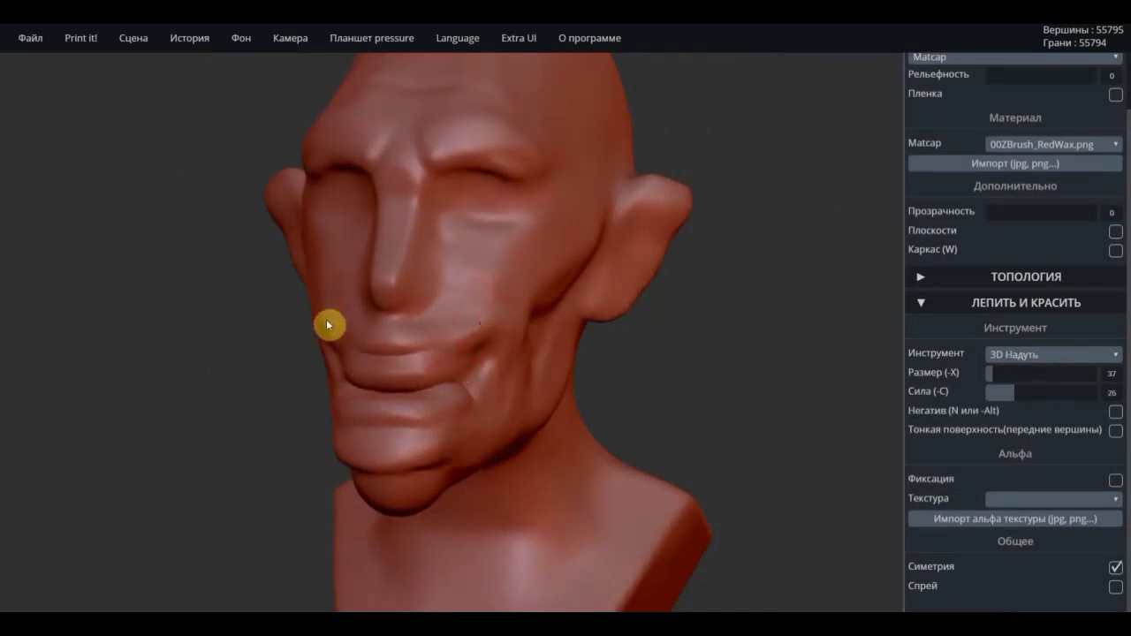
Turn off Relax topology and remesh again, giving 55,896 vertices and 111,788 faces.
{"action": "right_click_drag", "start_coordinate": [371, 350], "coordinate": [851, 323]}
{"action": "left_click", "coordinate": [985, 277]}
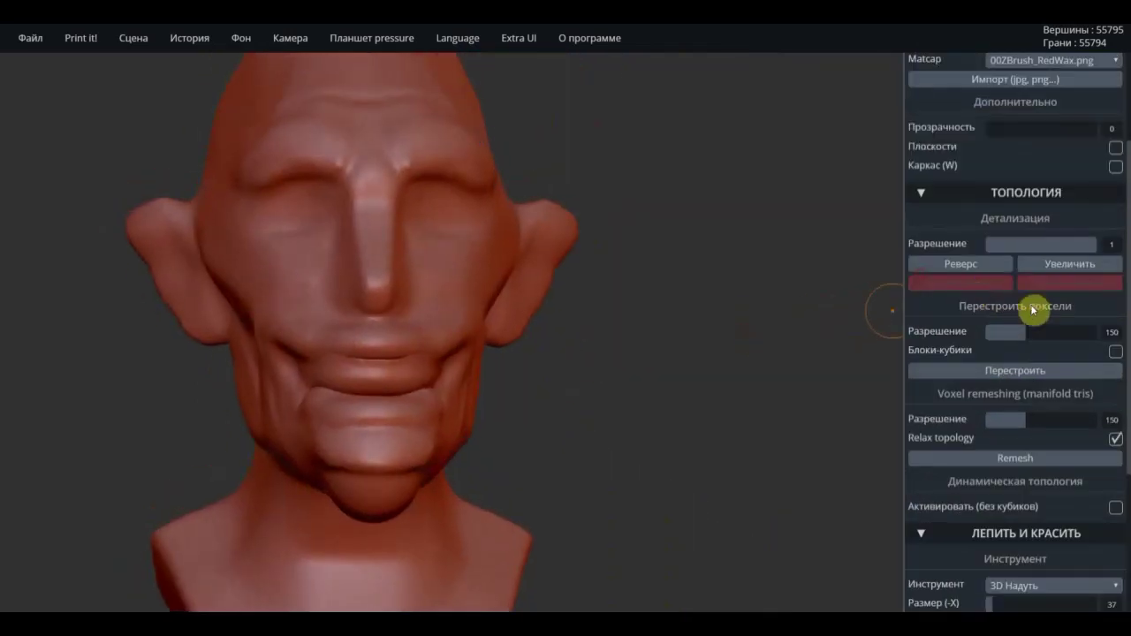
{"action": "left_click", "coordinate": [1115, 439]}
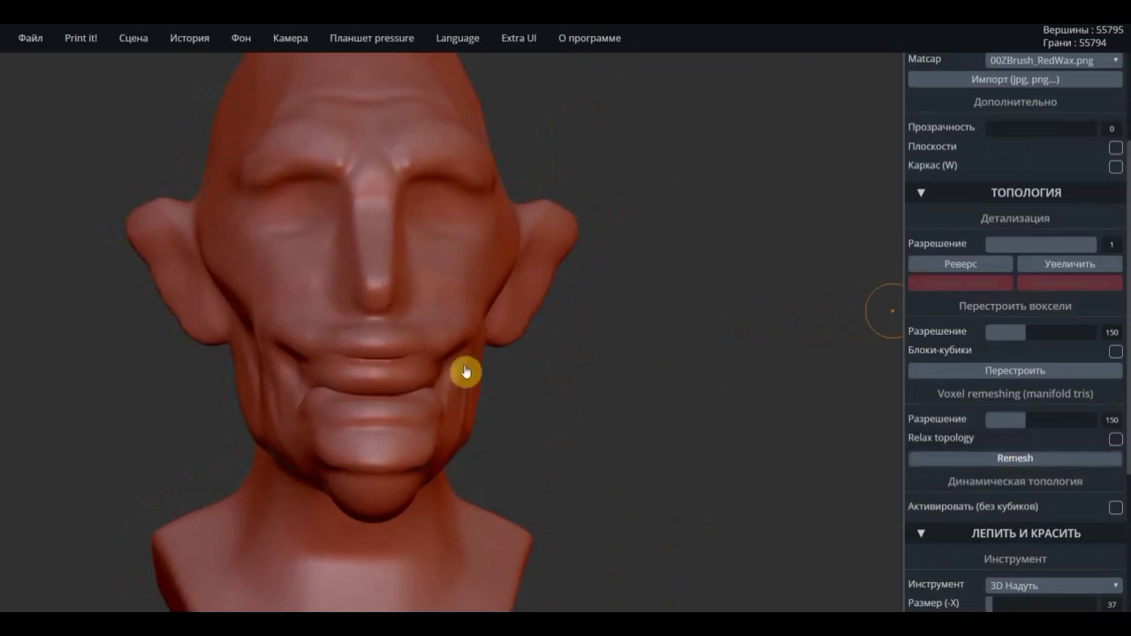
{"action": "mouse_move", "coordinate": [616, 383]}
{"action": "right_mouse_down"}
{"action": "mouse_move", "coordinate": [694, 392]}
{"action": "mouse_move", "coordinate": [518, 285]}
{"action": "right_mouse_up"}
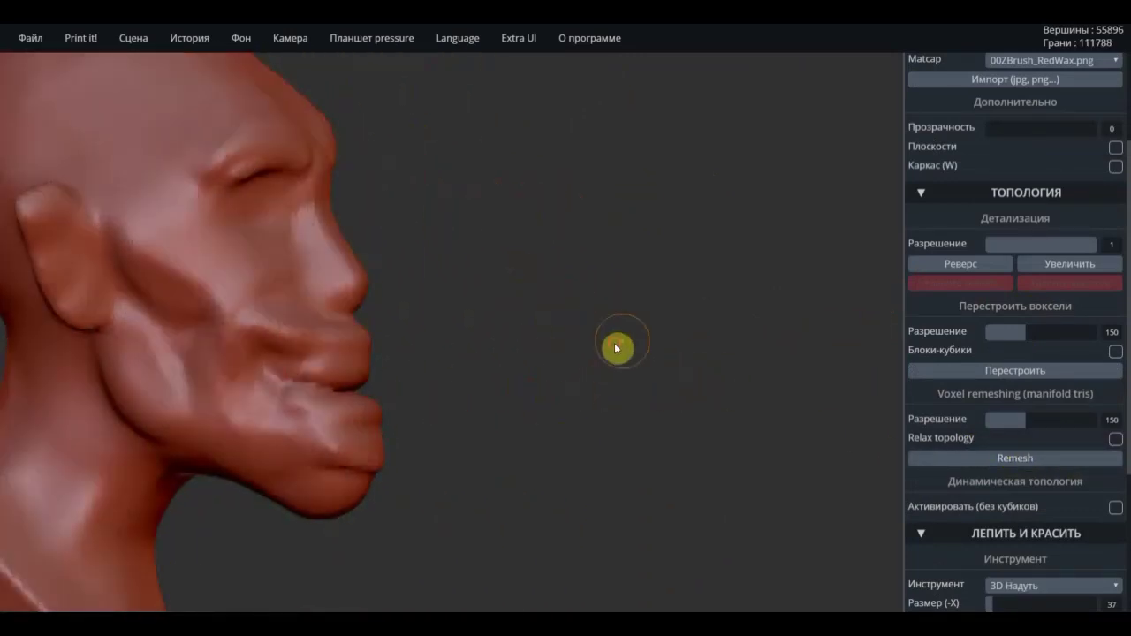
{"action": "mouse_move", "coordinate": [616, 346]}
{"action": "right_mouse_down"}
{"action": "mouse_move", "coordinate": [422, 421]}
{"action": "mouse_move", "coordinate": [837, 314]}
{"action": "right_mouse_up"}
{"action": "left_click", "coordinate": [1052, 188]}
{"action": "scroll", "coordinate": [997, 133], "scroll_direction": "up", "scroll_amount": 2}
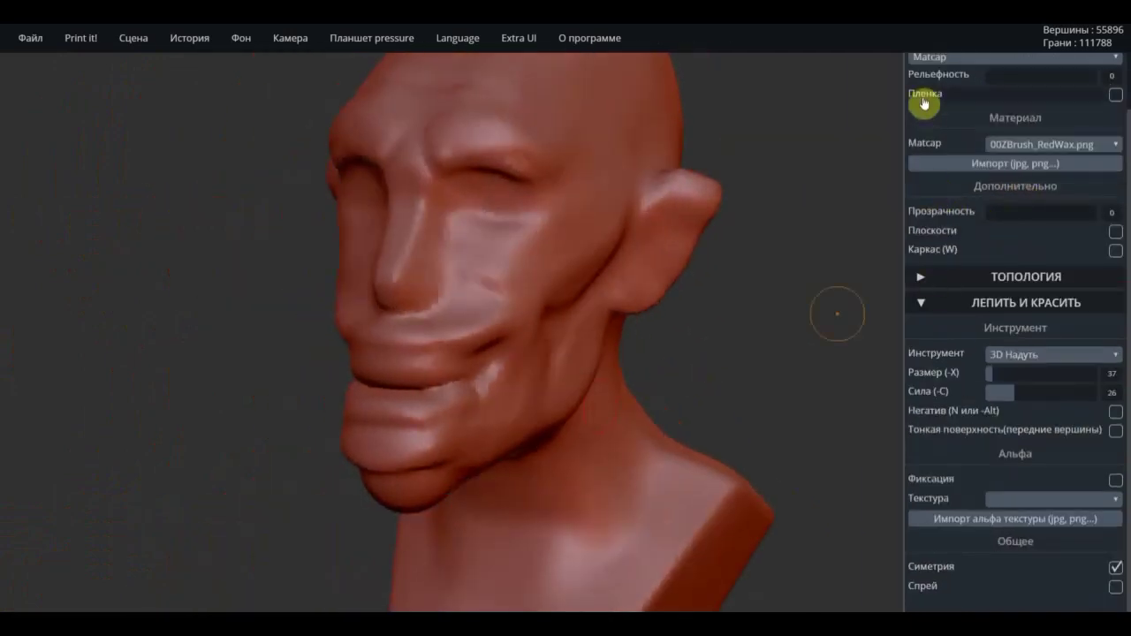
{"action": "scroll", "coordinate": [925, 97], "scroll_direction": "up", "scroll_amount": 2}
Flatten the lips and mouth area with the 3D Расплющить brush at size 42.
{"action": "left_click", "coordinate": [923, 70]}
{"action": "left_click", "coordinate": [1024, 174]}
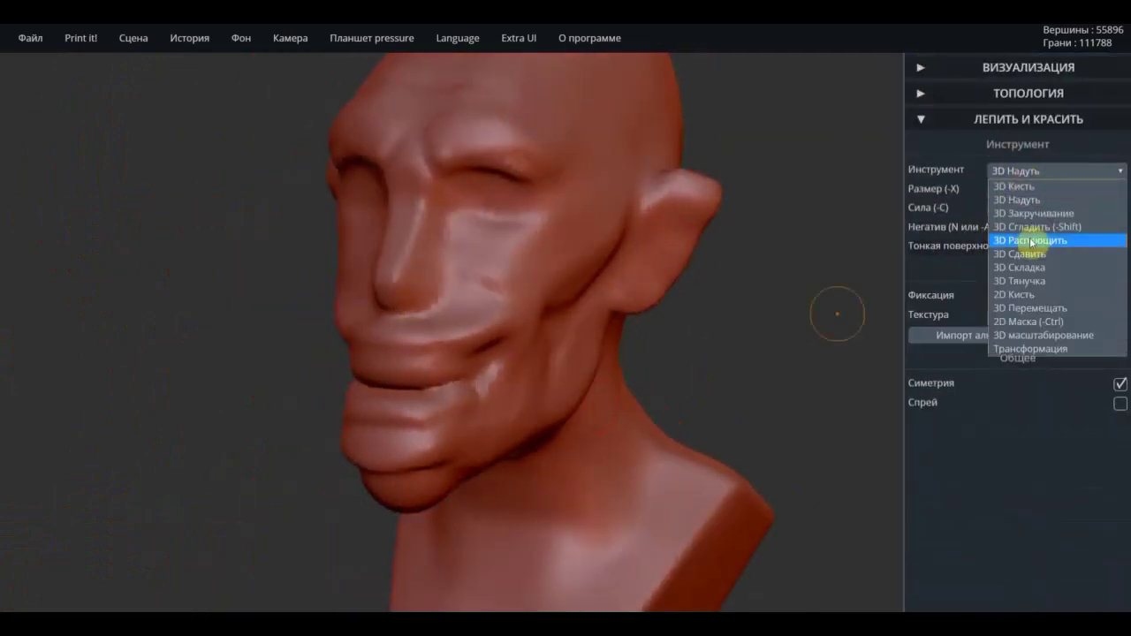
{"action": "mouse_move", "coordinate": [787, 324]}
{"action": "right_mouse_down"}
{"action": "mouse_move", "coordinate": [458, 402]}
{"action": "mouse_move", "coordinate": [795, 336]}
{"action": "right_mouse_up"}
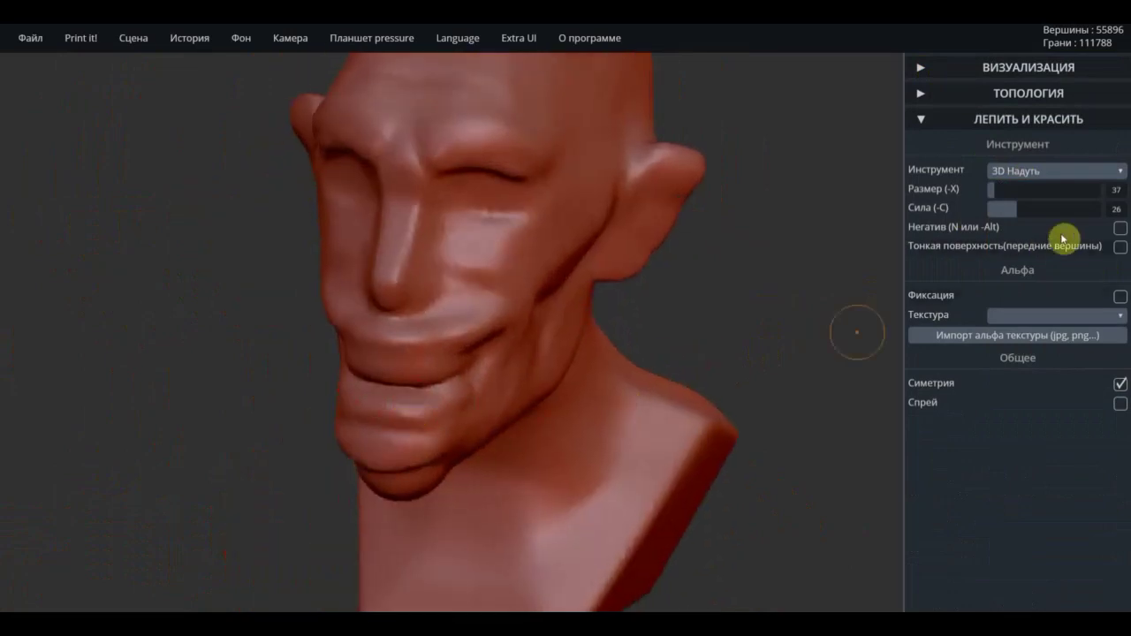
{"action": "left_click", "coordinate": [1056, 170]}
{"action": "left_click", "coordinate": [1038, 242]}
{"action": "left_click_drag", "start_coordinate": [998, 190], "coordinate": [991, 190]}
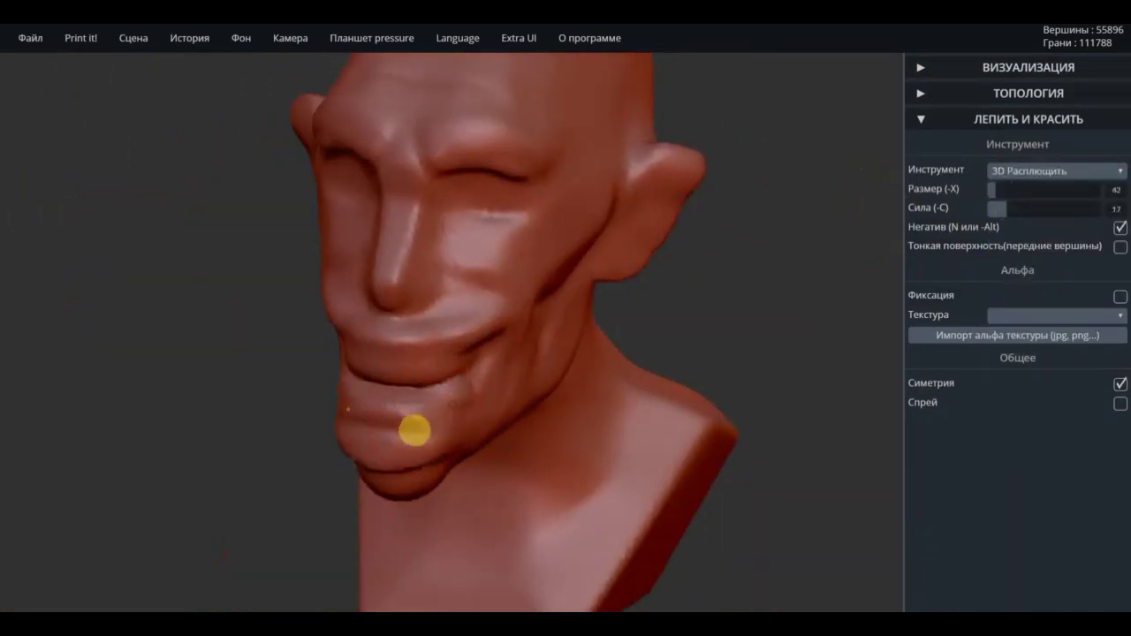
{"action": "mouse_move", "coordinate": [415, 432]}
{"action": "left_mouse_down"}
{"action": "mouse_move", "coordinate": [383, 429]}
{"action": "mouse_move", "coordinate": [389, 379]}
{"action": "mouse_move", "coordinate": [515, 344]}
{"action": "left_mouse_up"}
{"action": "scroll", "coordinate": [516, 344], "scroll_direction": "down", "scroll_amount": 3}
{"action": "mouse_move", "coordinate": [515, 343]}
{"action": "right_mouse_down"}
{"action": "mouse_move", "coordinate": [674, 401]}
{"action": "mouse_move", "coordinate": [674, 419]}
{"action": "mouse_move", "coordinate": [609, 411]}
{"action": "mouse_move", "coordinate": [645, 410]}
{"action": "right_mouse_up"}
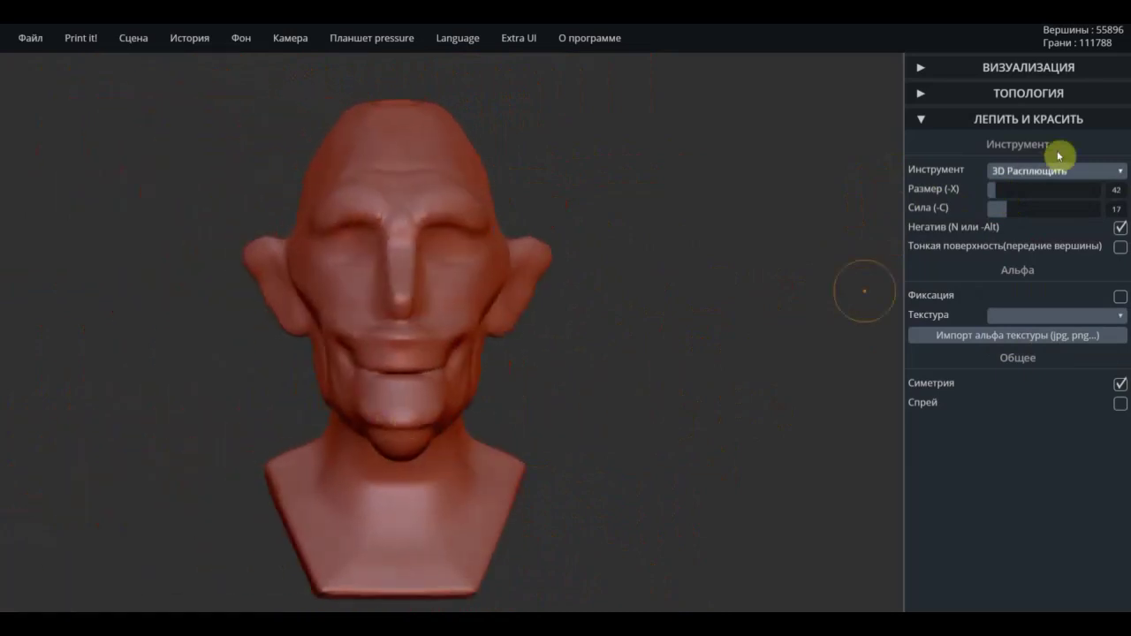
{"action": "scroll", "coordinate": [513, 384], "scroll_direction": "up", "scroll_amount": 2}
Carve teeth rows and ear creases with 3D Складка at strength 27, then select 3D Тянучка.
{"action": "left_click", "coordinate": [1043, 170]}
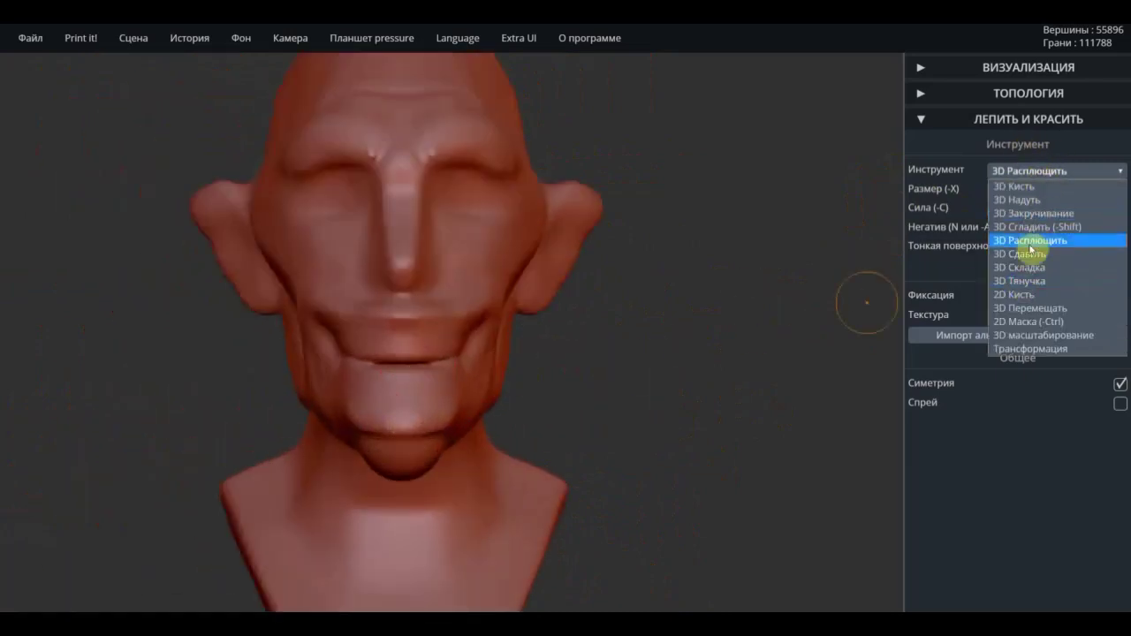
{"action": "left_click", "coordinate": [1034, 271]}
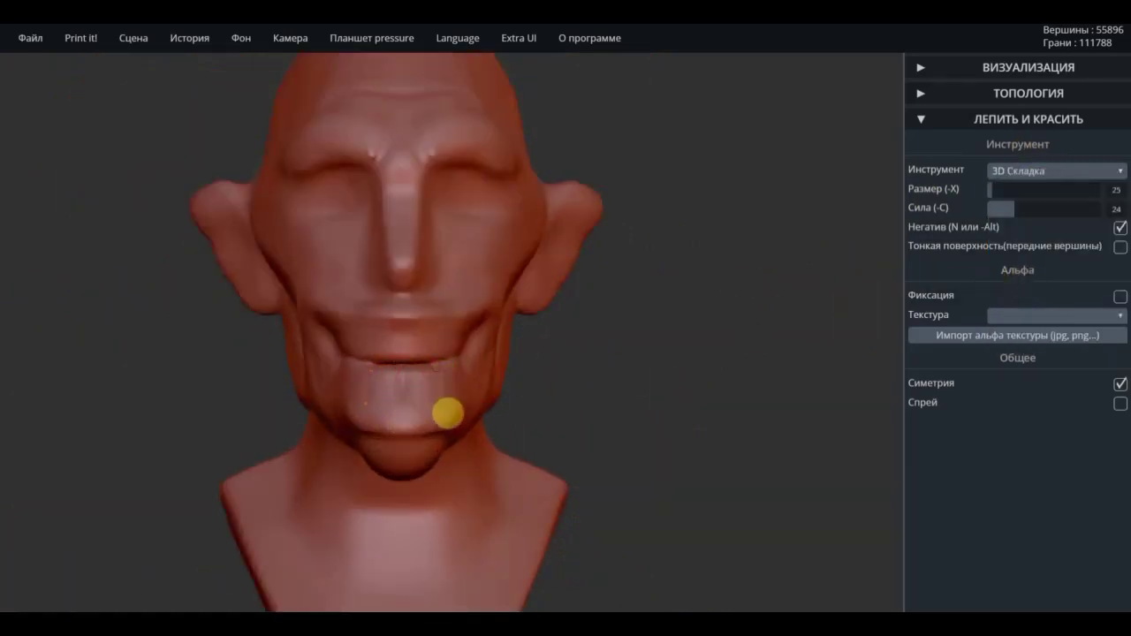
{"action": "mouse_move", "coordinate": [427, 411]}
{"action": "right_mouse_down"}
{"action": "mouse_move", "coordinate": [507, 445]}
{"action": "mouse_move", "coordinate": [465, 416]}
{"action": "right_mouse_up"}
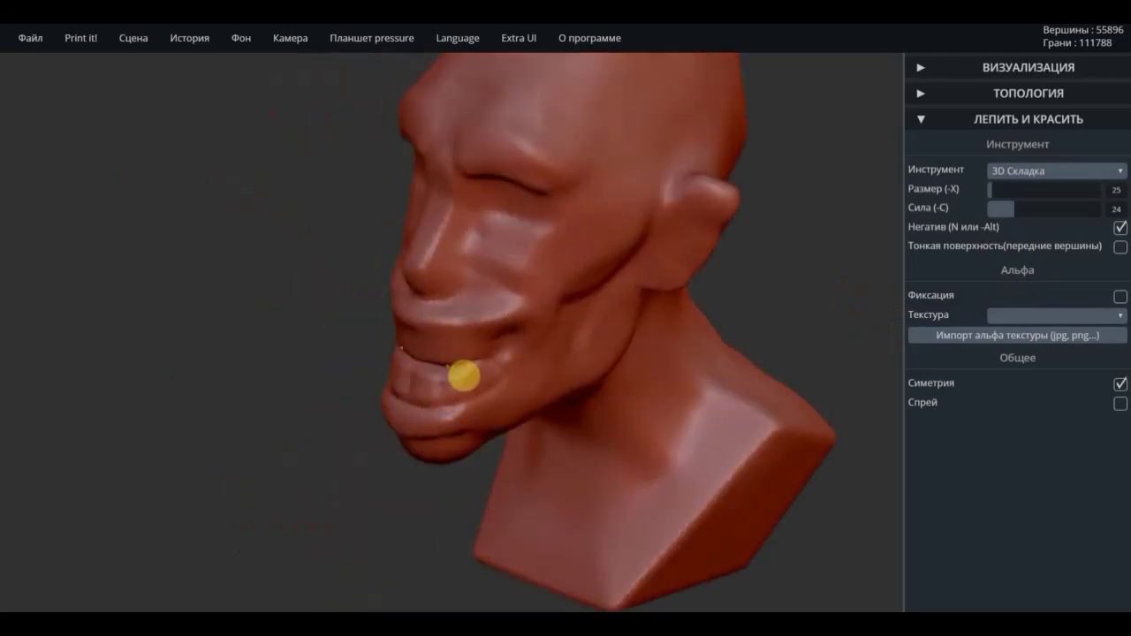
{"action": "mouse_move", "coordinate": [512, 385]}
{"action": "right_mouse_down"}
{"action": "mouse_move", "coordinate": [478, 360]}
{"action": "mouse_move", "coordinate": [589, 305]}
{"action": "mouse_move", "coordinate": [413, 350]}
{"action": "right_mouse_up"}
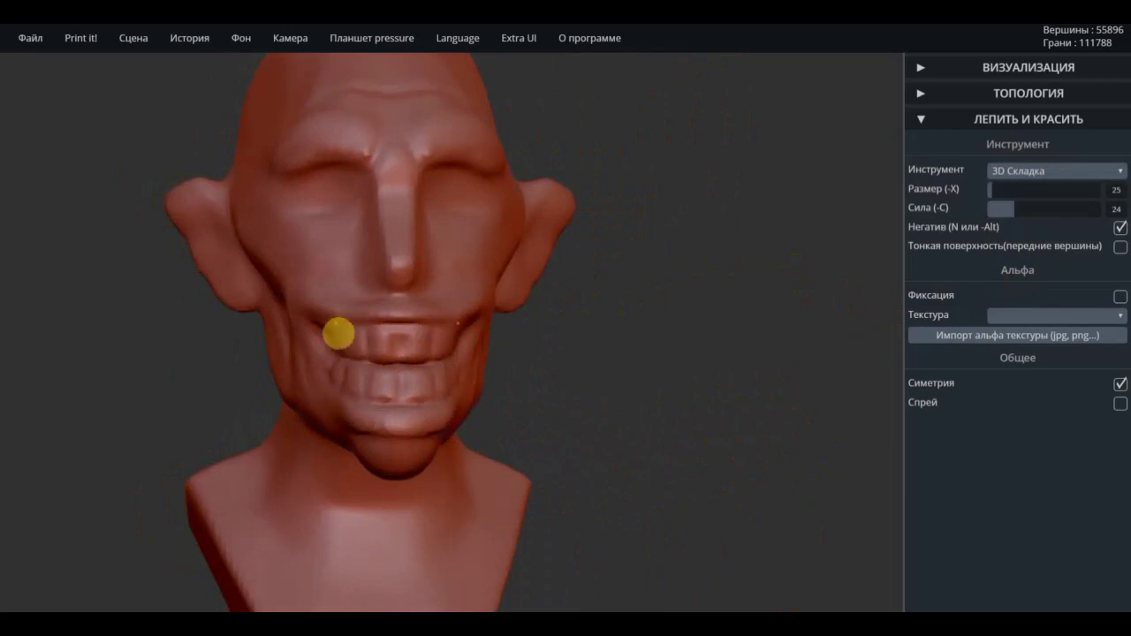
{"action": "right_click_drag", "start_coordinate": [557, 331], "coordinate": [292, 319]}
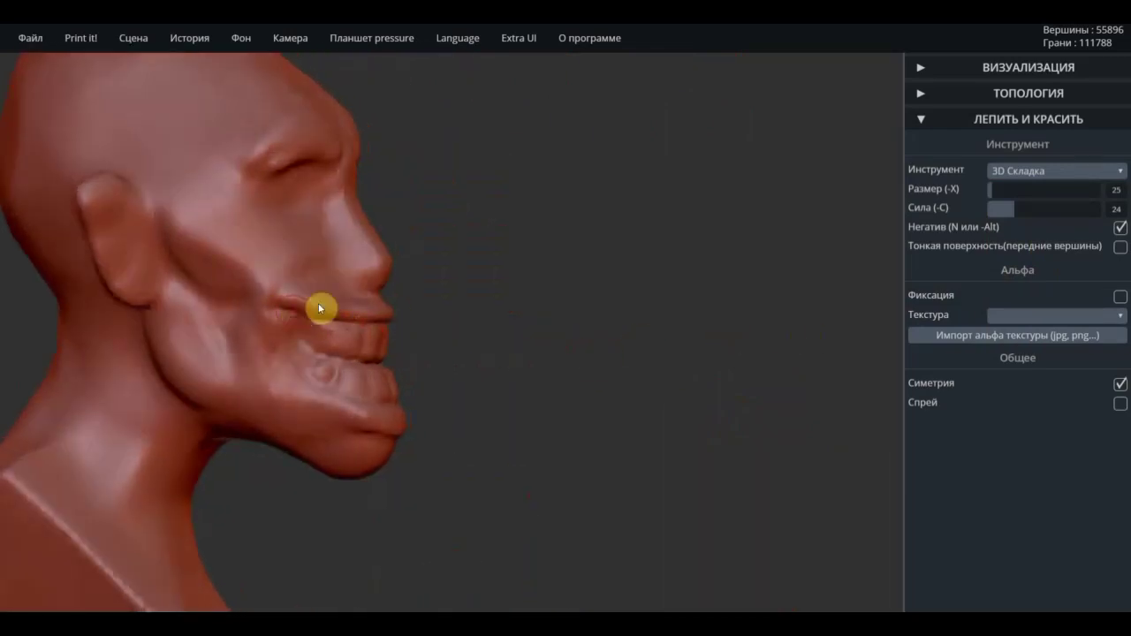
{"action": "left_click", "coordinate": [1018, 208]}
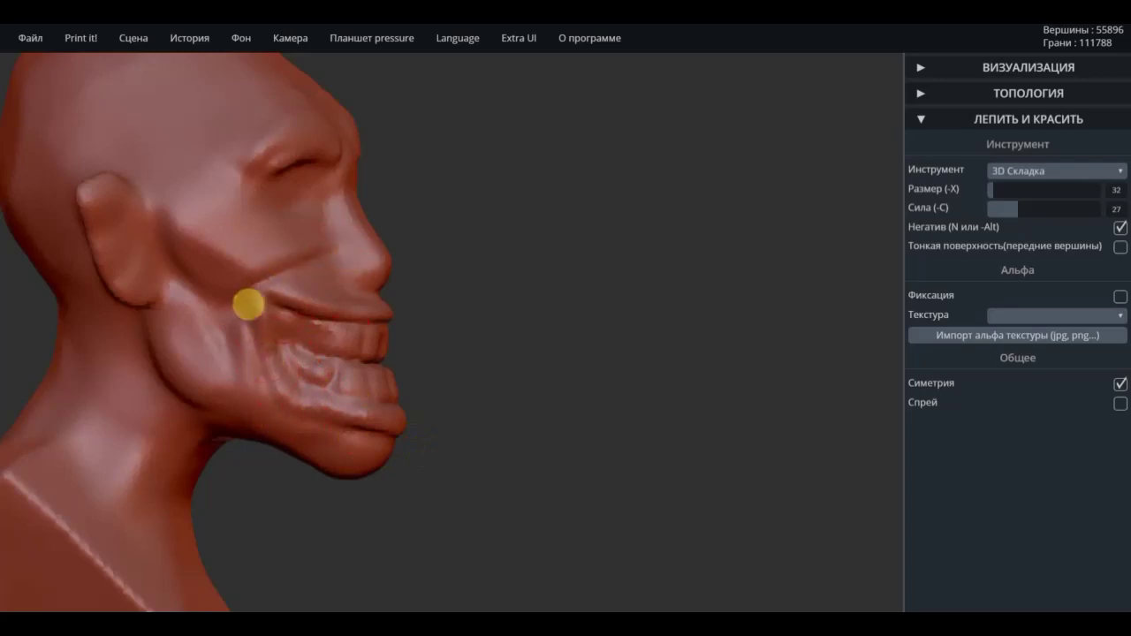
{"action": "mouse_move", "coordinate": [358, 297]}
{"action": "right_mouse_down"}
{"action": "mouse_move", "coordinate": [292, 283]}
{"action": "mouse_move", "coordinate": [588, 379]}
{"action": "mouse_move", "coordinate": [500, 210]}
{"action": "right_mouse_up"}
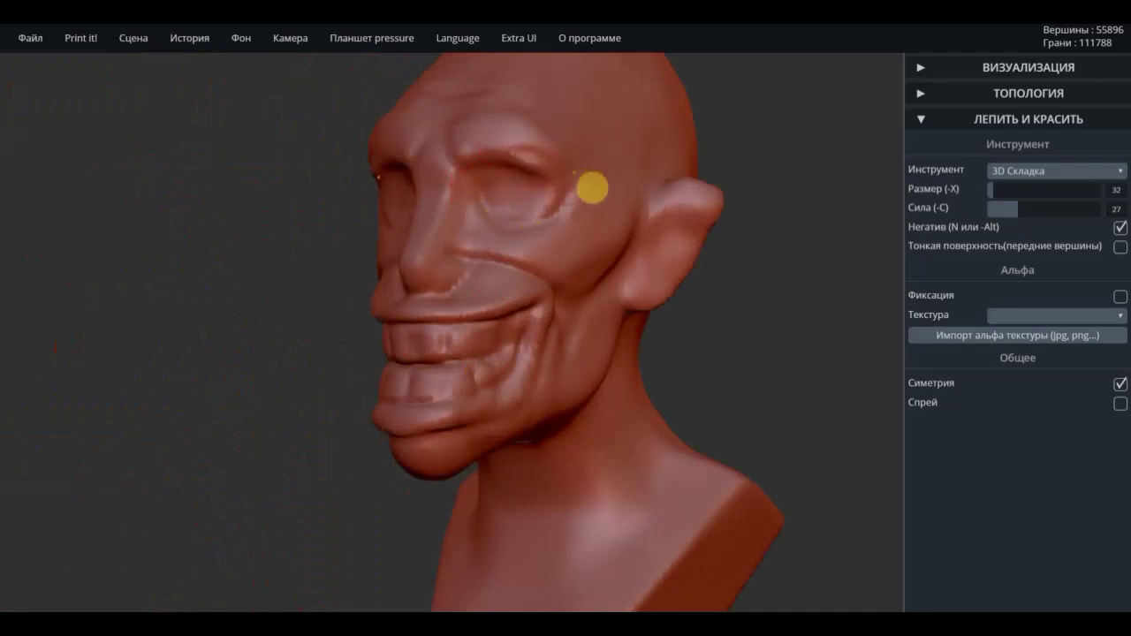
{"action": "mouse_move", "coordinate": [655, 245]}
{"action": "left_mouse_down"}
{"action": "mouse_move", "coordinate": [704, 232]}
{"action": "mouse_move", "coordinate": [651, 253]}
{"action": "left_mouse_up"}
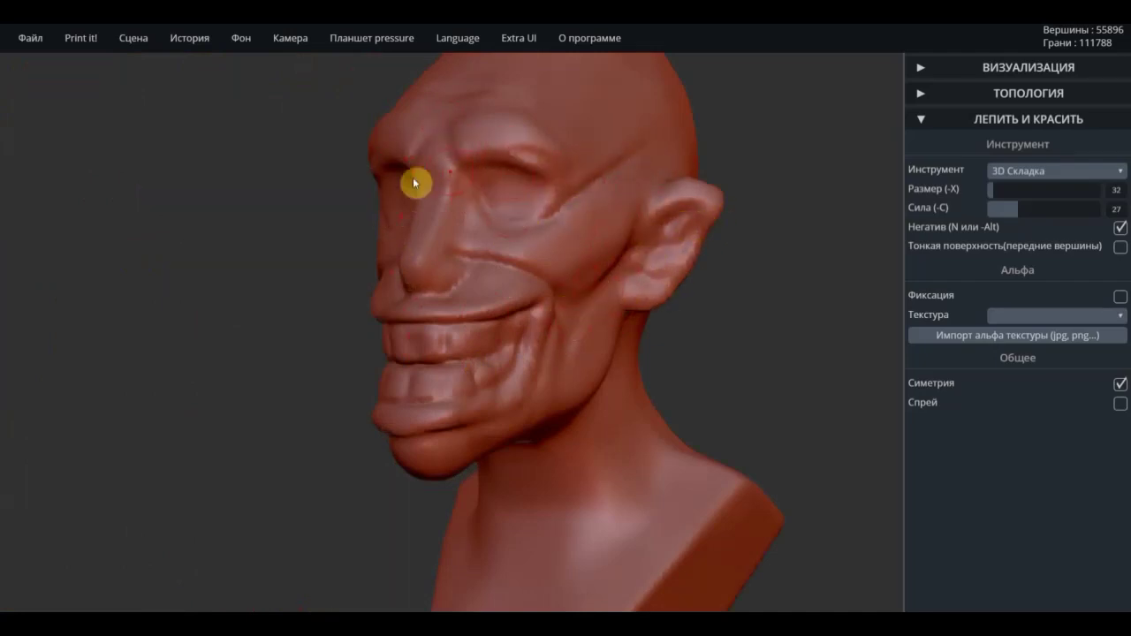
{"action": "right_click_drag", "start_coordinate": [416, 183], "coordinate": [657, 225]}
{"action": "scroll", "coordinate": [657, 224], "scroll_direction": "down", "scroll_amount": 3}
{"action": "left_click", "coordinate": [1056, 171]}
{"action": "left_click", "coordinate": [1040, 282]}
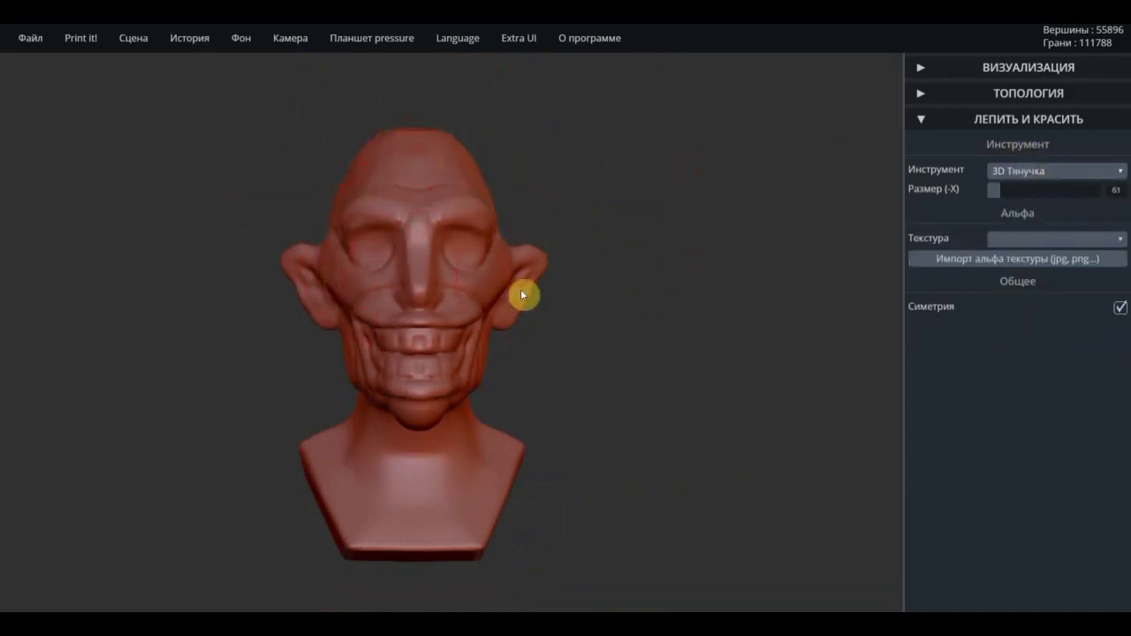
Pull the chin down into a pointed shape with the 3D Тянучка brush.
{"action": "right_click_drag", "start_coordinate": [523, 296], "coordinate": [597, 265]}
{"action": "mouse_move", "coordinate": [407, 436]}
{"action": "right_mouse_down"}
{"action": "mouse_move", "coordinate": [344, 421]}
{"action": "mouse_move", "coordinate": [639, 230]}
{"action": "mouse_move", "coordinate": [404, 428]}
{"action": "mouse_move", "coordinate": [512, 330]}
{"action": "mouse_move", "coordinate": [515, 345]}
{"action": "right_mouse_up"}
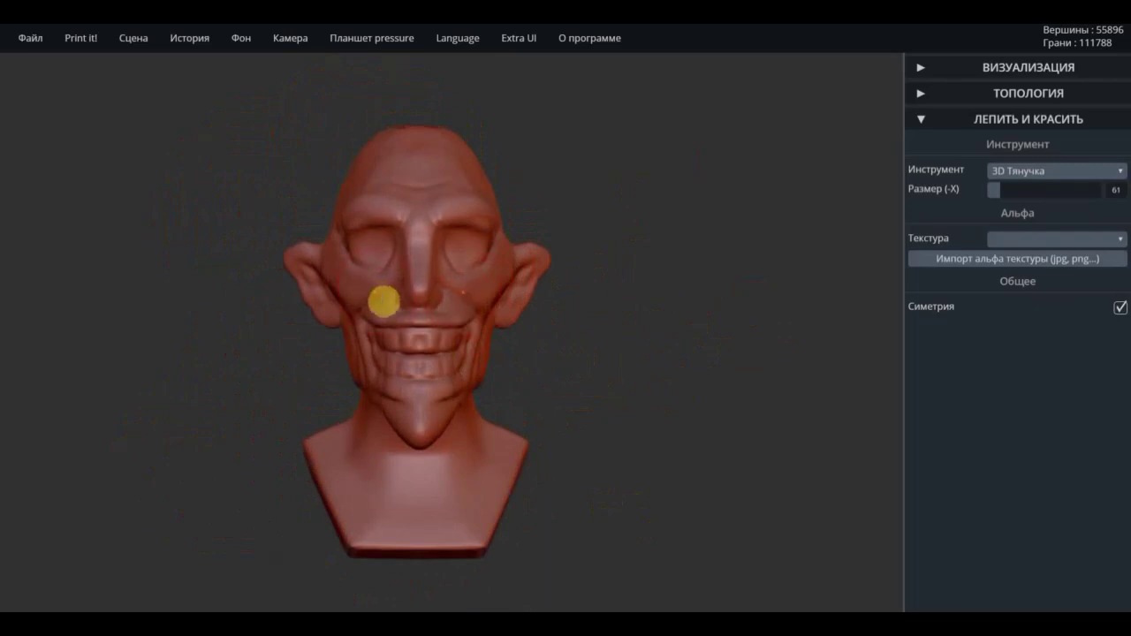
{"action": "mouse_move", "coordinate": [677, 273]}
{"action": "right_mouse_down"}
{"action": "mouse_move", "coordinate": [496, 291]}
{"action": "mouse_move", "coordinate": [648, 295]}
{"action": "mouse_move", "coordinate": [511, 337]}
{"action": "right_mouse_up"}
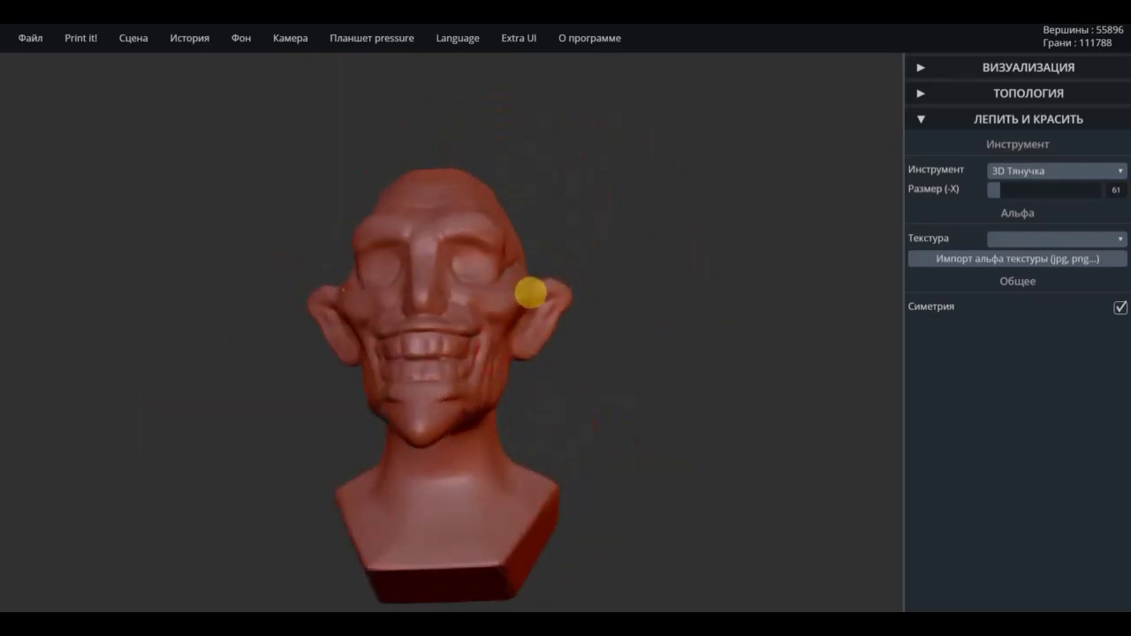
Build the nose up larger and bulbous with 3D Кисть, then return to 3D Тянучка.
{"action": "key", "text": "1"}
{"action": "scroll", "coordinate": [573, 286], "scroll_direction": "up", "scroll_amount": 5}
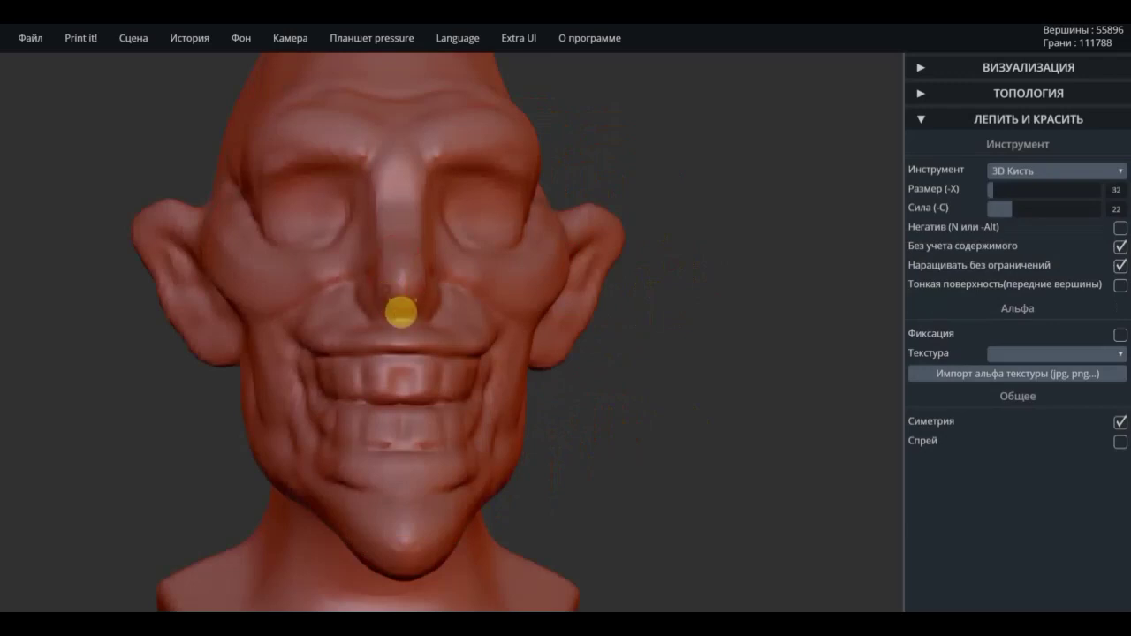
{"action": "right_click_drag", "start_coordinate": [760, 386], "coordinate": [371, 275]}
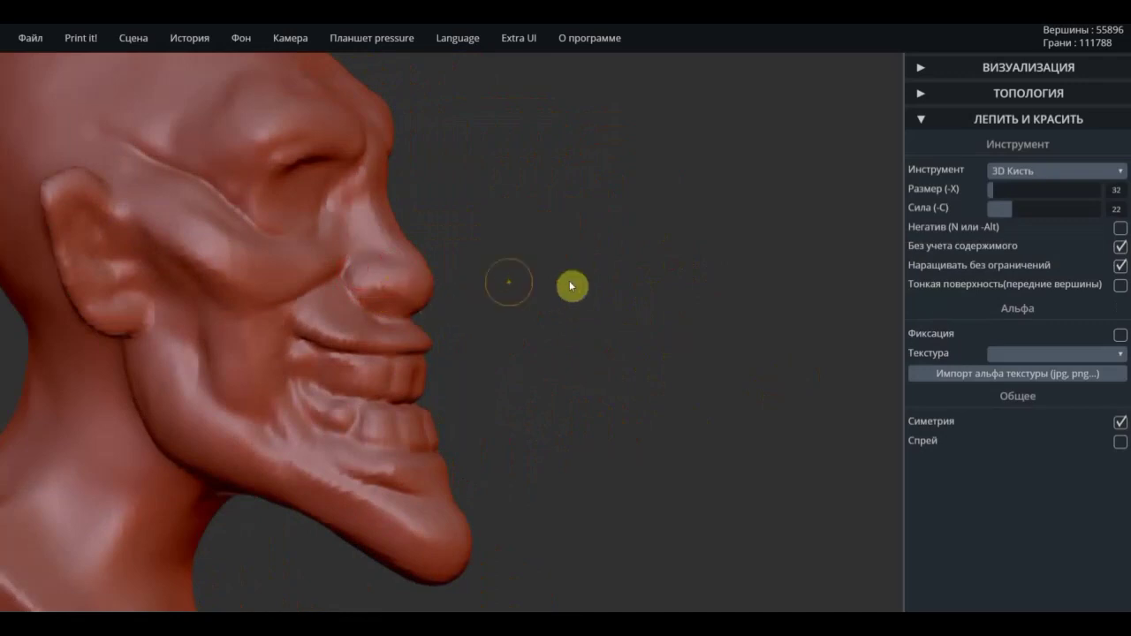
{"action": "key", "text": "8"}
{"action": "scroll", "coordinate": [532, 303], "scroll_direction": "down", "scroll_amount": 3}
{"action": "mouse_move", "coordinate": [532, 303]}
{"action": "left_mouse_down"}
{"action": "mouse_move", "coordinate": [467, 313]}
{"action": "mouse_move", "coordinate": [574, 308]}
{"action": "mouse_move", "coordinate": [427, 270]}
{"action": "left_mouse_up"}
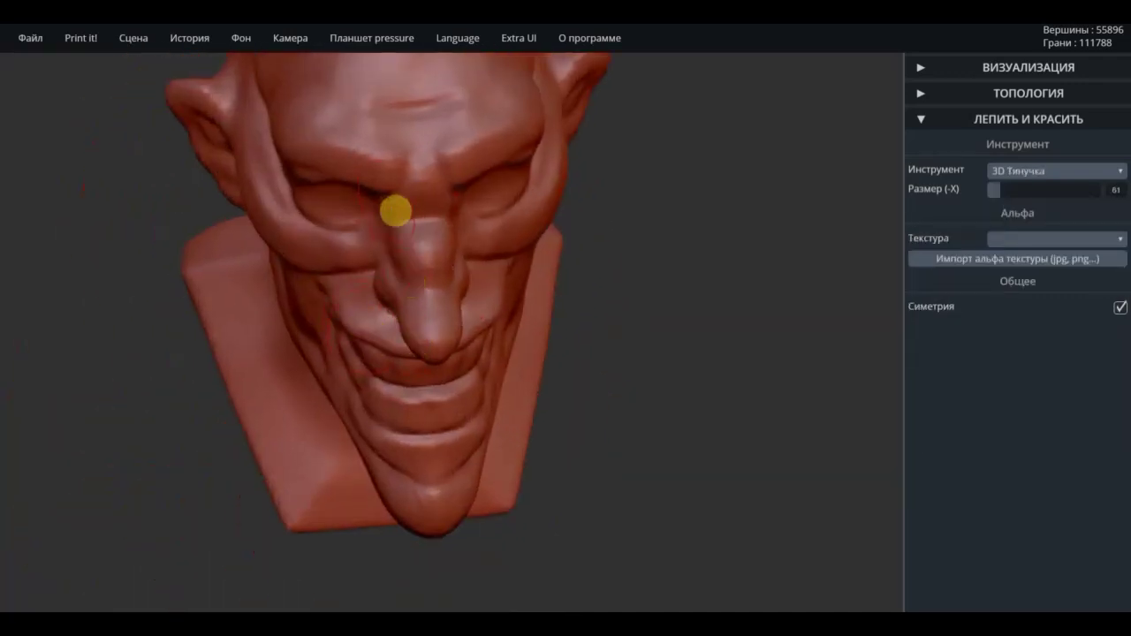
{"action": "right_click_drag", "start_coordinate": [397, 209], "coordinate": [500, 212]}
Flatten and refine the nose with the 3D Расплющить brush.
{"action": "left_click", "coordinate": [1061, 170]}
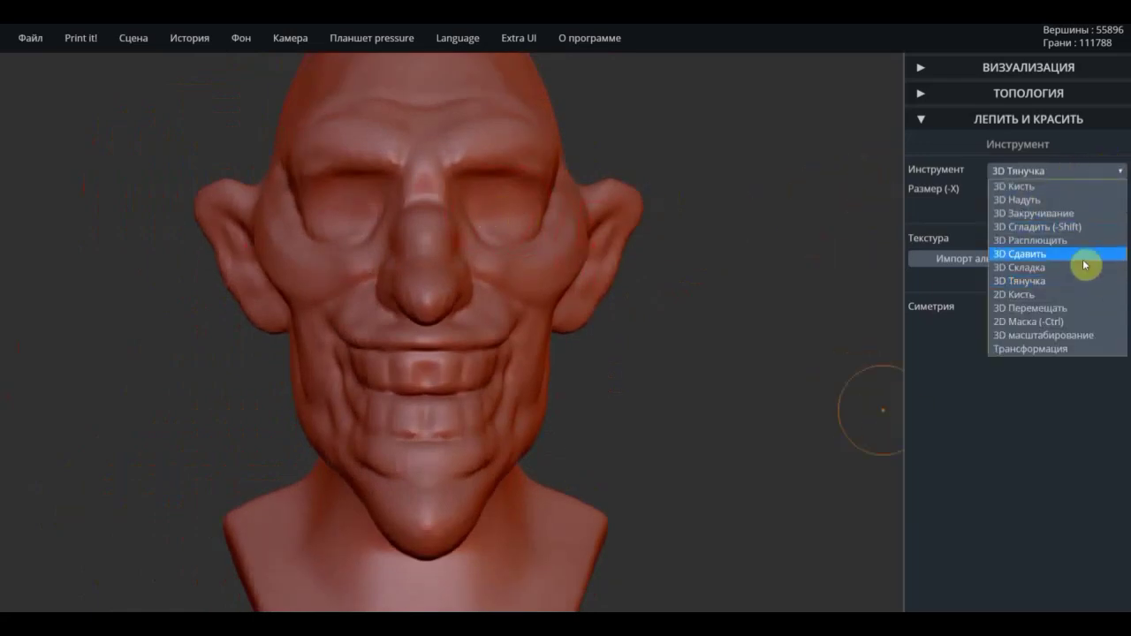
{"action": "left_click", "coordinate": [1038, 240]}
{"action": "mouse_move", "coordinate": [875, 291]}
{"action": "right_mouse_down"}
{"action": "mouse_move", "coordinate": [682, 338]}
{"action": "mouse_move", "coordinate": [463, 235]}
{"action": "right_mouse_up"}
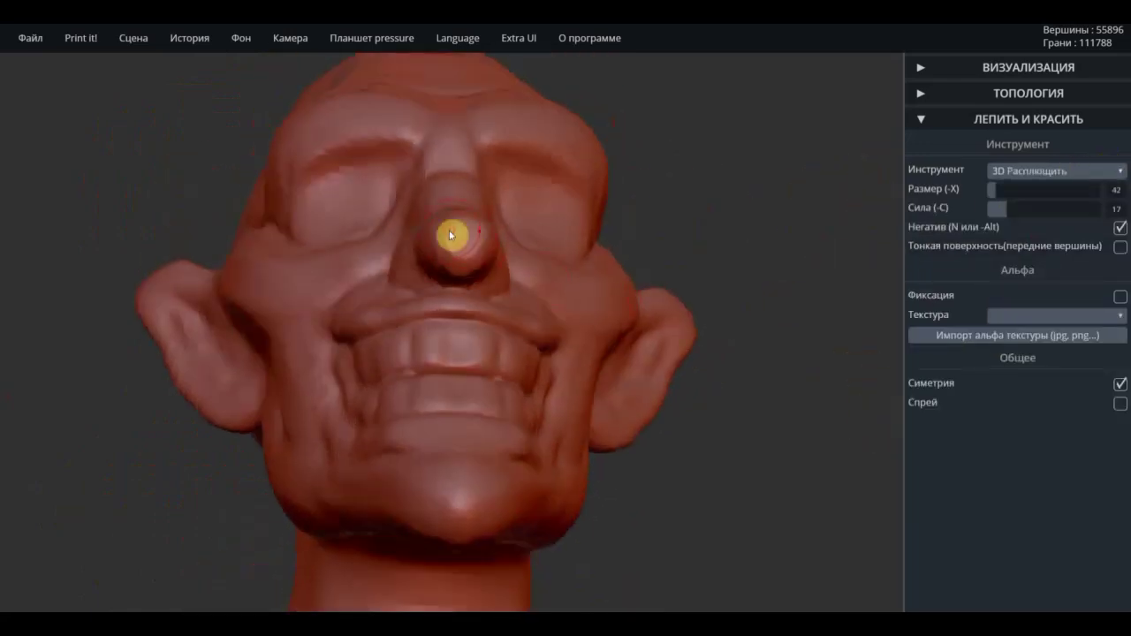
{"action": "right_click_drag", "start_coordinate": [695, 236], "coordinate": [462, 291]}
{"action": "right_click_drag", "start_coordinate": [449, 230], "coordinate": [456, 239]}
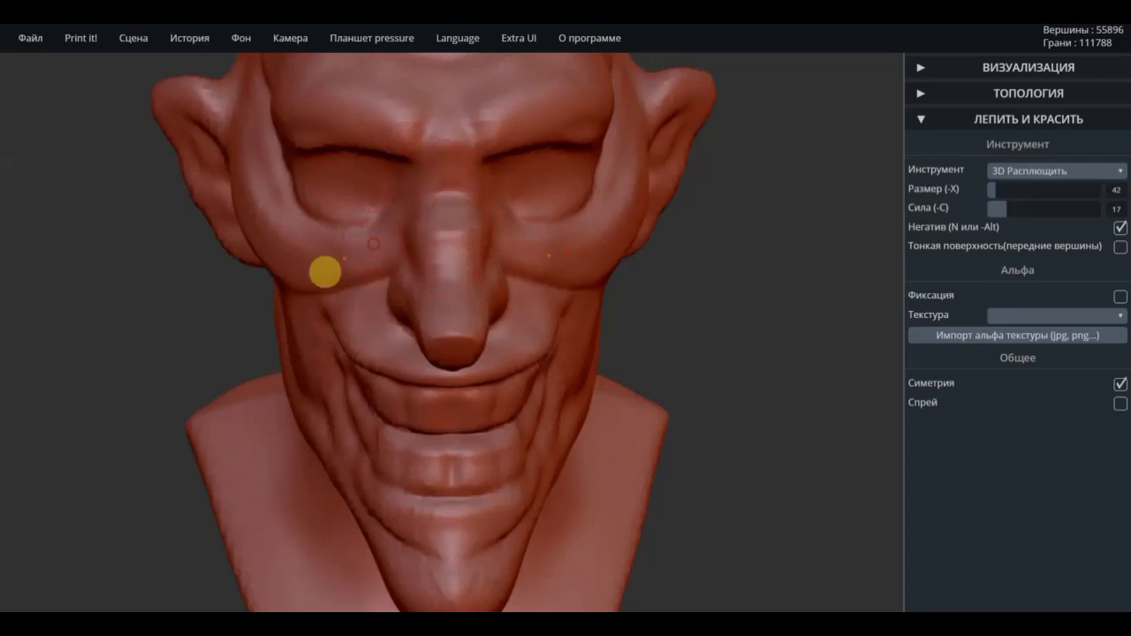
{"action": "mouse_move", "coordinate": [303, 240]}
{"action": "right_mouse_down"}
{"action": "mouse_move", "coordinate": [413, 301]}
{"action": "mouse_move", "coordinate": [580, 300]}
{"action": "mouse_move", "coordinate": [864, 245]}
{"action": "right_mouse_up"}
Carve deep creases from each nostril across the cheeks with 3D Складка, then select 3D Кисть.
{"action": "left_click", "coordinate": [1034, 170]}
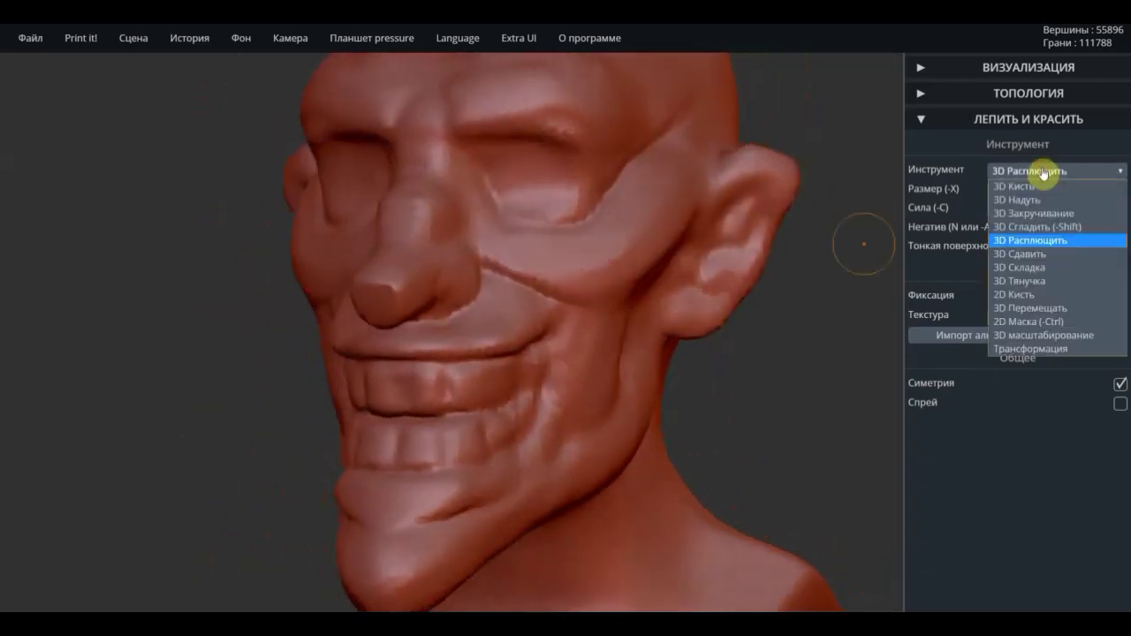
{"action": "left_click", "coordinate": [1037, 268]}
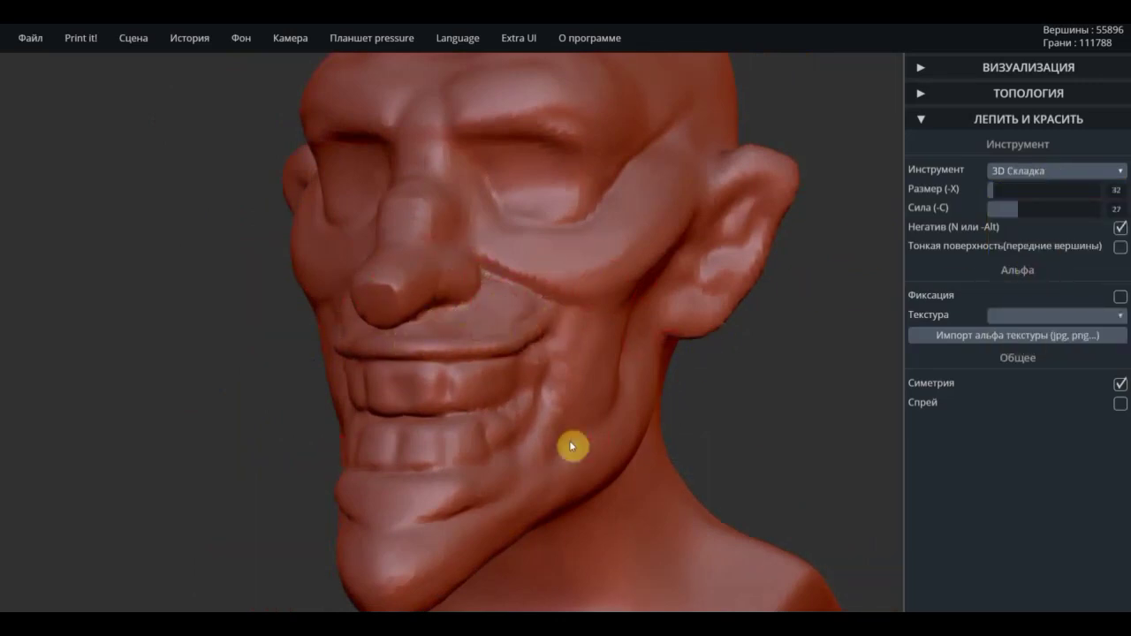
{"action": "right_click_drag", "start_coordinate": [572, 447], "coordinate": [563, 444]}
{"action": "right_click_drag", "start_coordinate": [359, 495], "coordinate": [790, 422]}
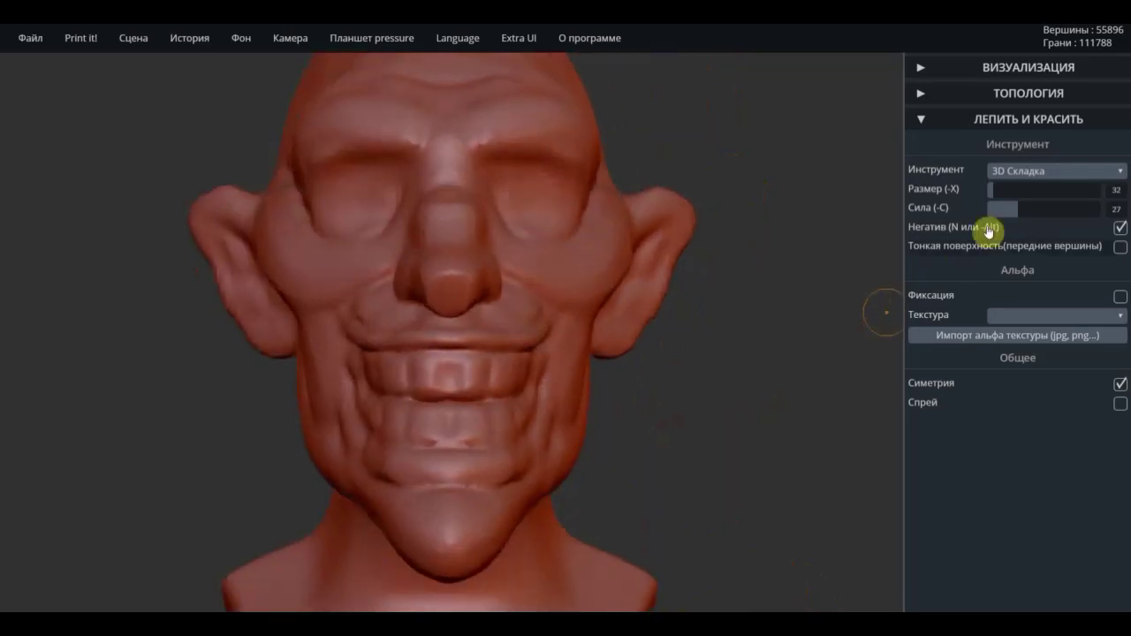
{"action": "left_click", "coordinate": [999, 171]}
{"action": "left_click", "coordinate": [1016, 186]}
{"action": "right_click_drag", "start_coordinate": [712, 384], "coordinate": [872, 295]}
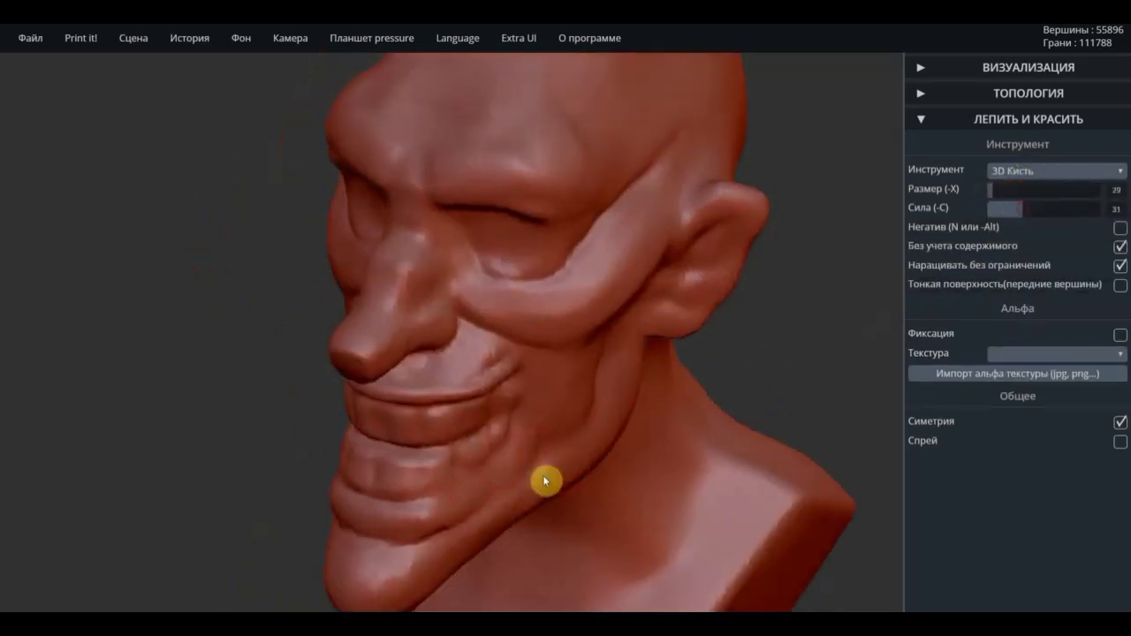
Build up the chin and lower lip and reshape the upper lip with 3D Кисть.
{"action": "mouse_move", "coordinate": [545, 480]}
{"action": "left_mouse_down"}
{"action": "mouse_move", "coordinate": [397, 528]}
{"action": "mouse_move", "coordinate": [462, 507]}
{"action": "left_mouse_up"}
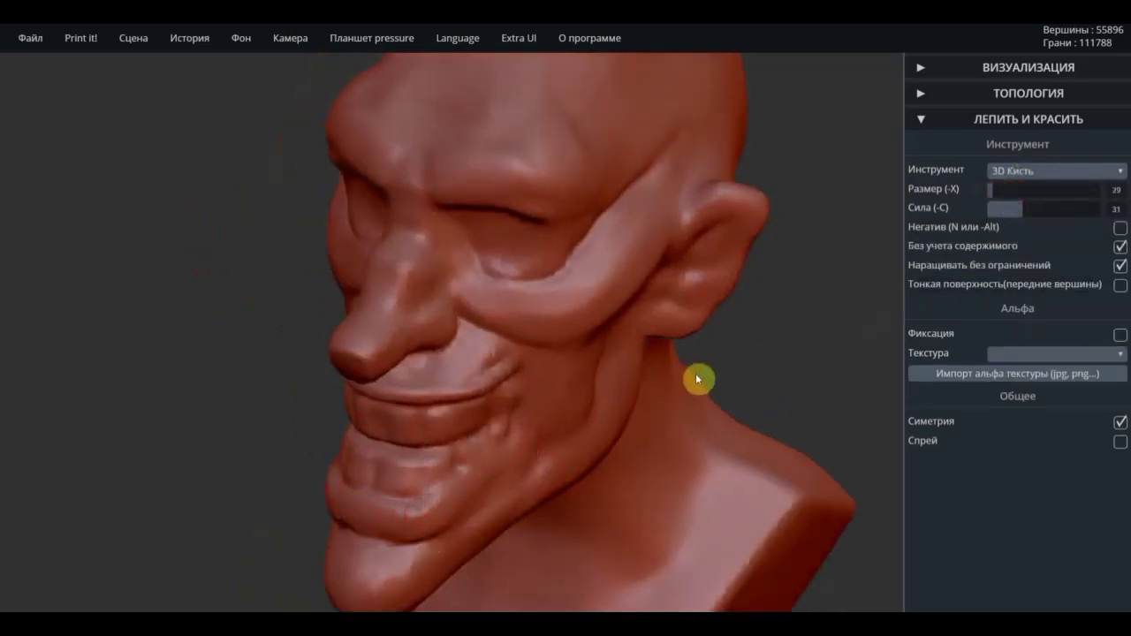
{"action": "middle_click_drag", "start_coordinate": [698, 379], "coordinate": [589, 256]}
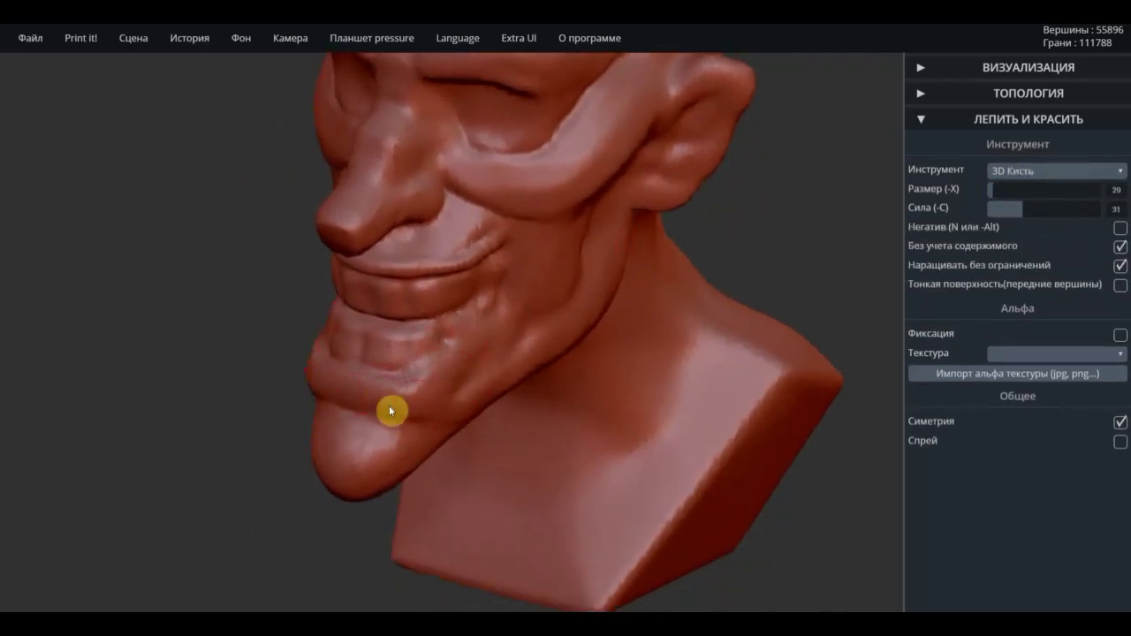
{"action": "right_click_drag", "start_coordinate": [480, 376], "coordinate": [601, 285]}
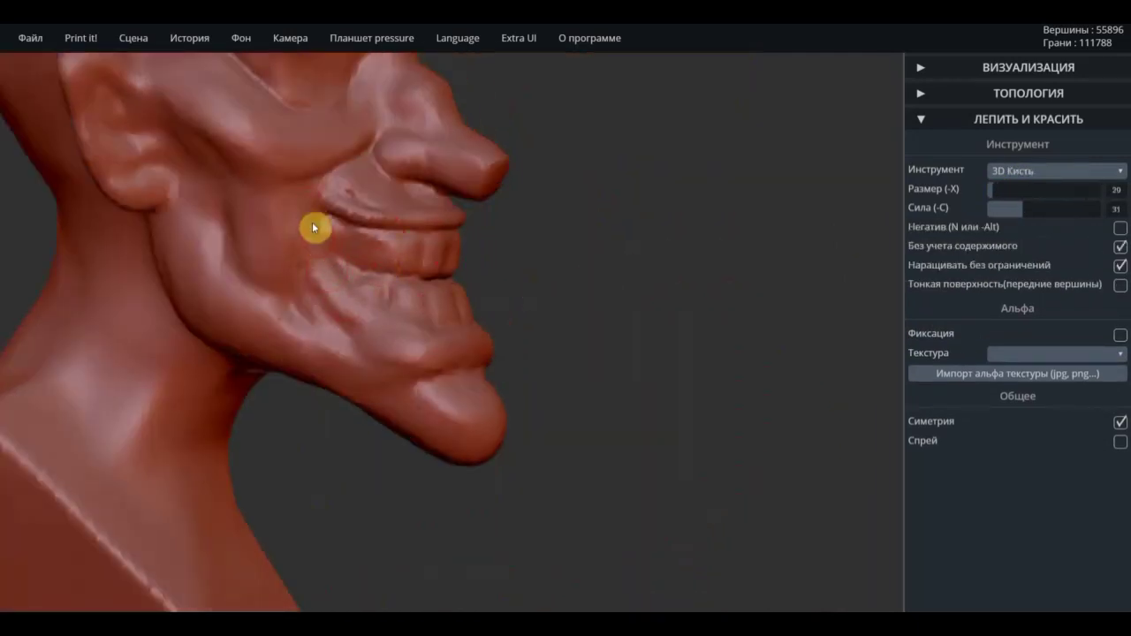
{"action": "mouse_move", "coordinate": [310, 199]}
{"action": "left_mouse_down"}
{"action": "mouse_move", "coordinate": [310, 235]}
{"action": "mouse_move", "coordinate": [309, 192]}
{"action": "mouse_move", "coordinate": [366, 204]}
{"action": "left_mouse_up"}
{"action": "right_click_drag", "start_coordinate": [556, 257], "coordinate": [277, 197]}
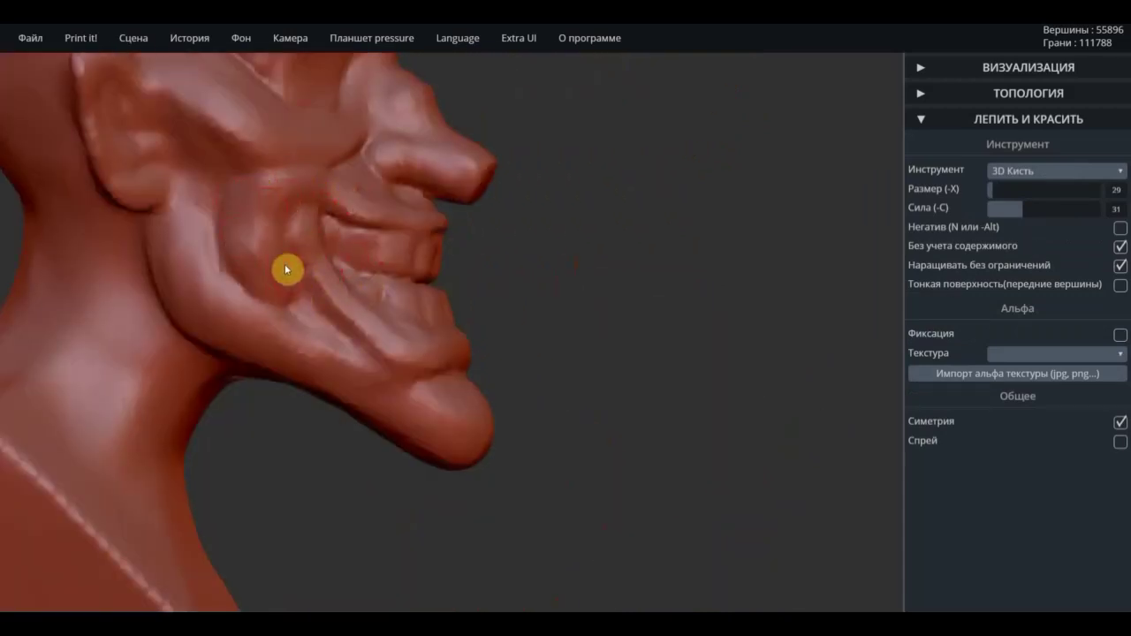
Soften the surface of the grinning mouth slightly.
{"action": "scroll", "coordinate": [530, 339], "scroll_direction": "down", "scroll_amount": 5}
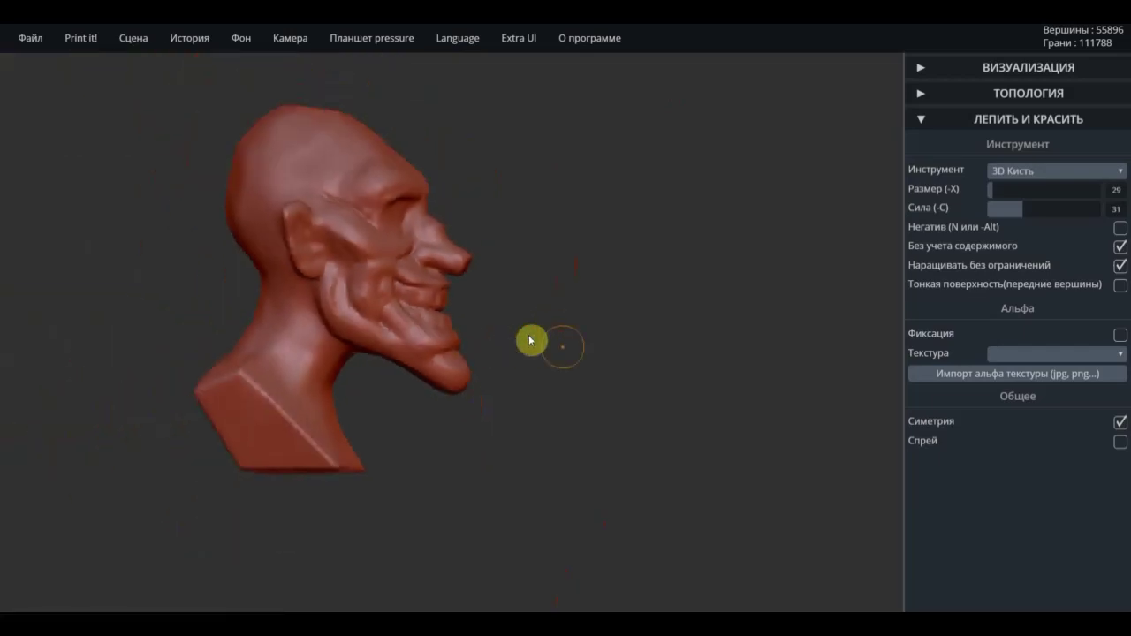
{"action": "mouse_move", "coordinate": [530, 338]}
{"action": "right_mouse_down"}
{"action": "mouse_move", "coordinate": [561, 348]}
{"action": "mouse_move", "coordinate": [462, 351]}
{"action": "right_mouse_up"}
{"action": "scroll", "coordinate": [462, 351], "scroll_direction": "up", "scroll_amount": 3}
{"action": "scroll", "coordinate": [575, 313], "scroll_direction": "up", "scroll_amount": 3}
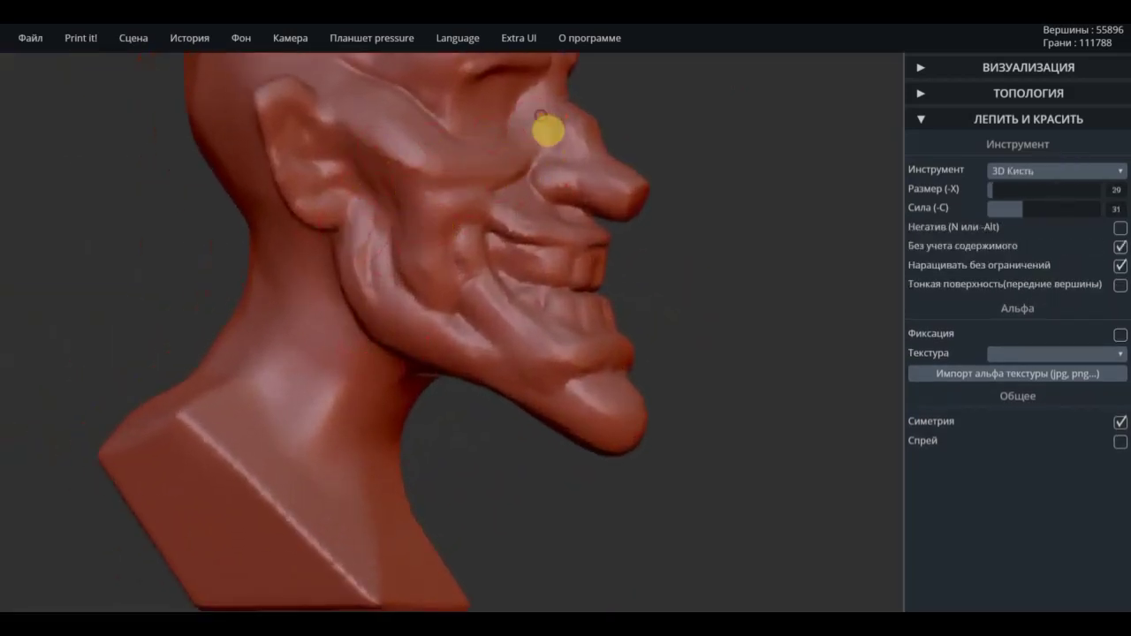
{"action": "scroll", "coordinate": [692, 212], "scroll_direction": "down", "scroll_amount": 5}
{"action": "right_click_drag", "start_coordinate": [692, 212], "coordinate": [543, 306]}
{"action": "scroll", "coordinate": [541, 371], "scroll_direction": "up", "scroll_amount": 3}
{"action": "scroll", "coordinate": [619, 380], "scroll_direction": "up", "scroll_amount": 2}
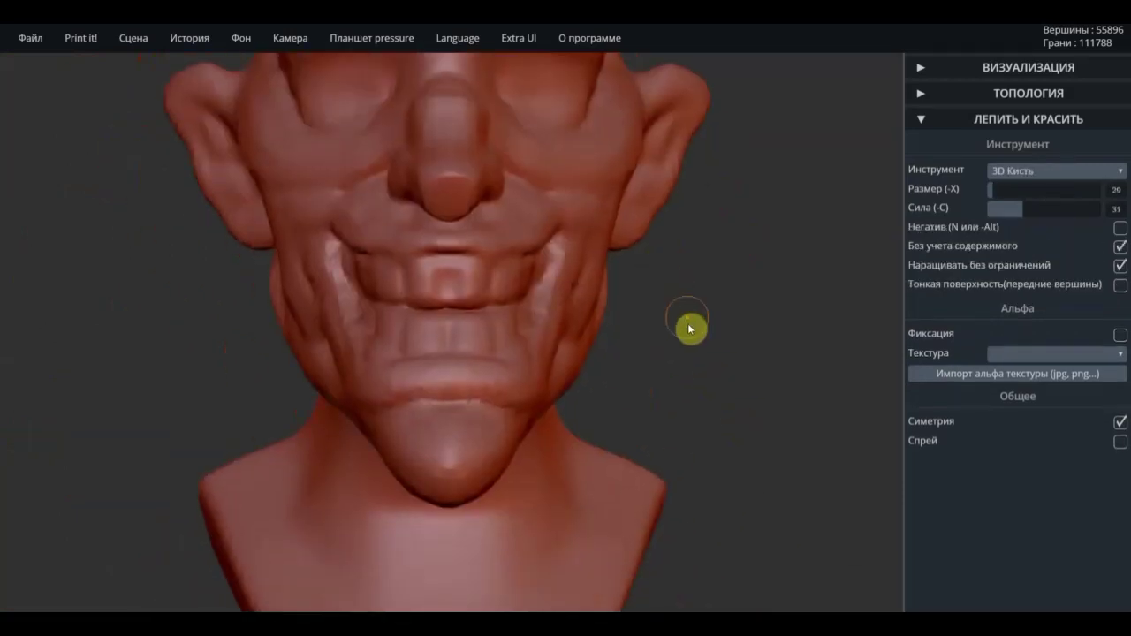
{"action": "right_click_drag", "start_coordinate": [691, 329], "coordinate": [543, 328]}
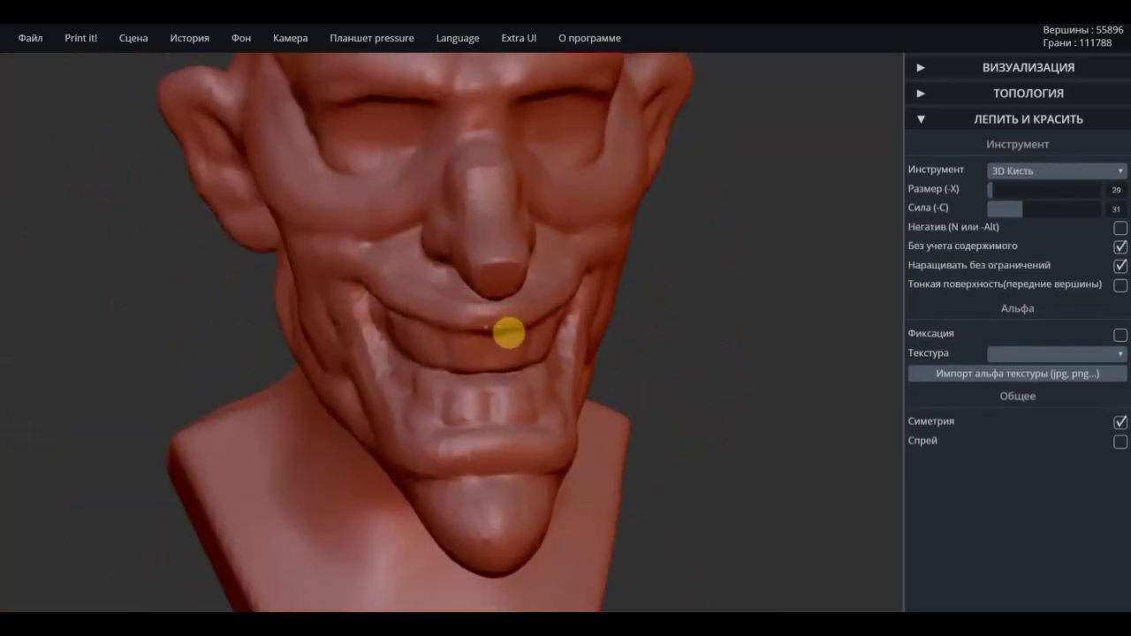
{"action": "mouse_move", "coordinate": [638, 348]}
{"action": "right_mouse_down"}
{"action": "mouse_move", "coordinate": [821, 316]}
{"action": "mouse_move", "coordinate": [661, 182]}
{"action": "right_mouse_up"}
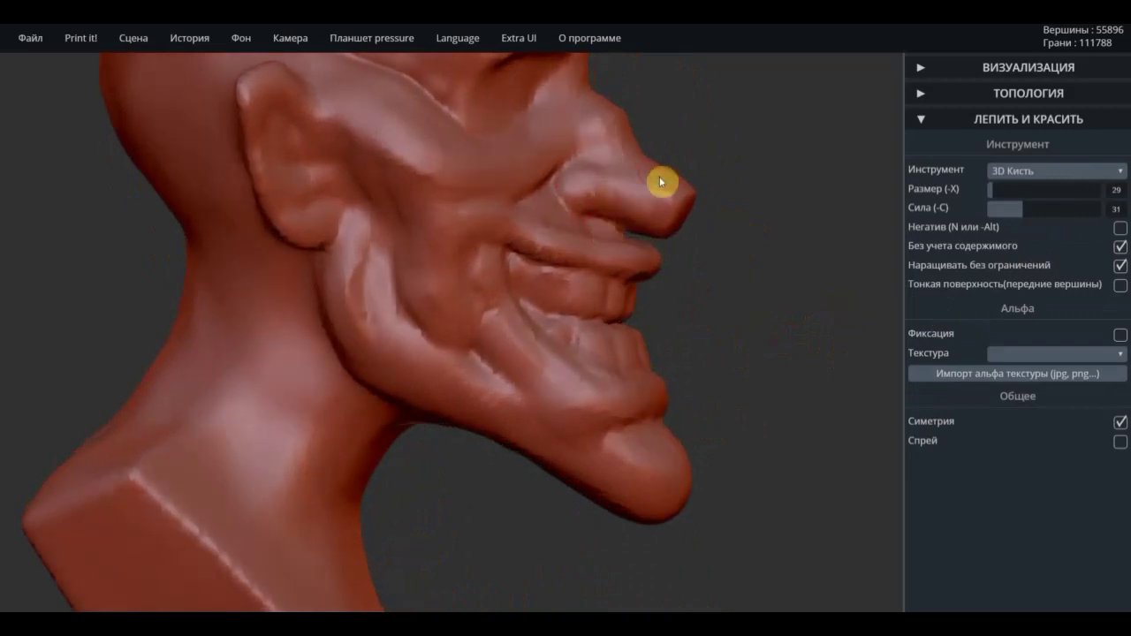
{"action": "left_click_drag", "start_coordinate": [631, 248], "coordinate": [641, 250], "text": "shift"}
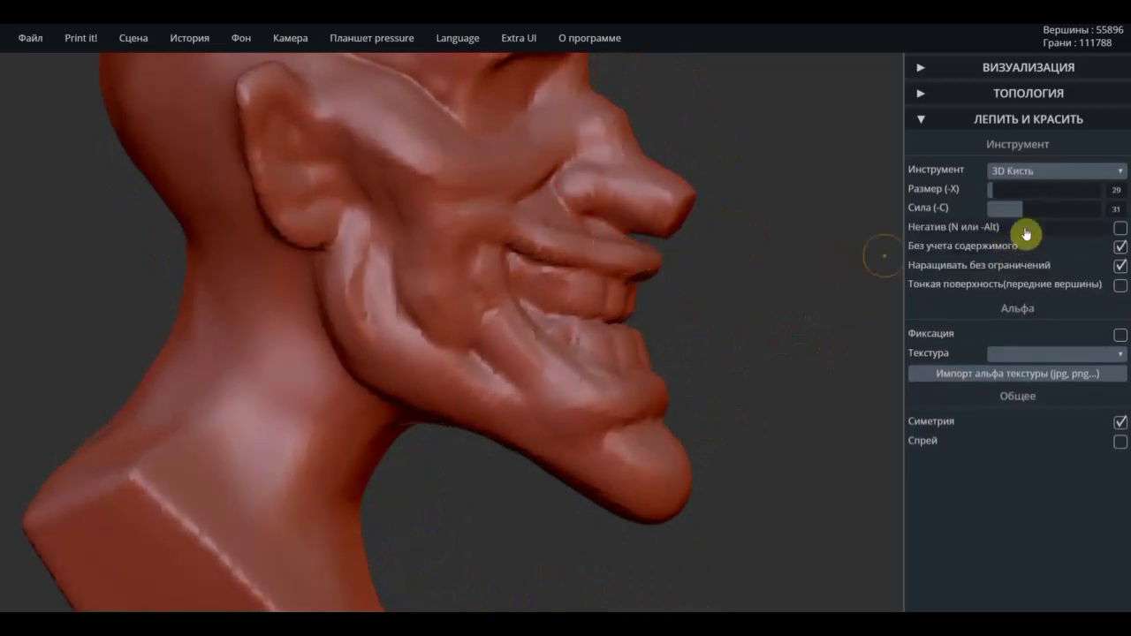
Pull the nose bridge upward with the 3D Тянучка brush.
{"action": "left_click", "coordinate": [1054, 174]}
{"action": "left_click", "coordinate": [1020, 280]}
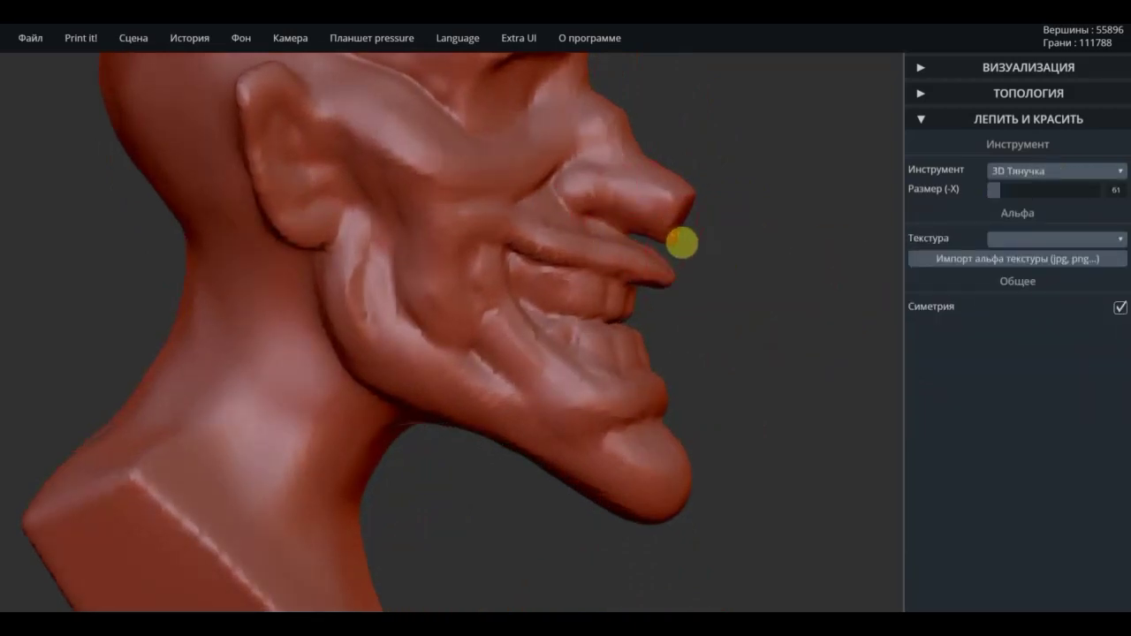
{"action": "mouse_move", "coordinate": [694, 194]}
{"action": "right_mouse_down"}
{"action": "mouse_move", "coordinate": [474, 215]}
{"action": "mouse_move", "coordinate": [529, 248]}
{"action": "right_mouse_up"}
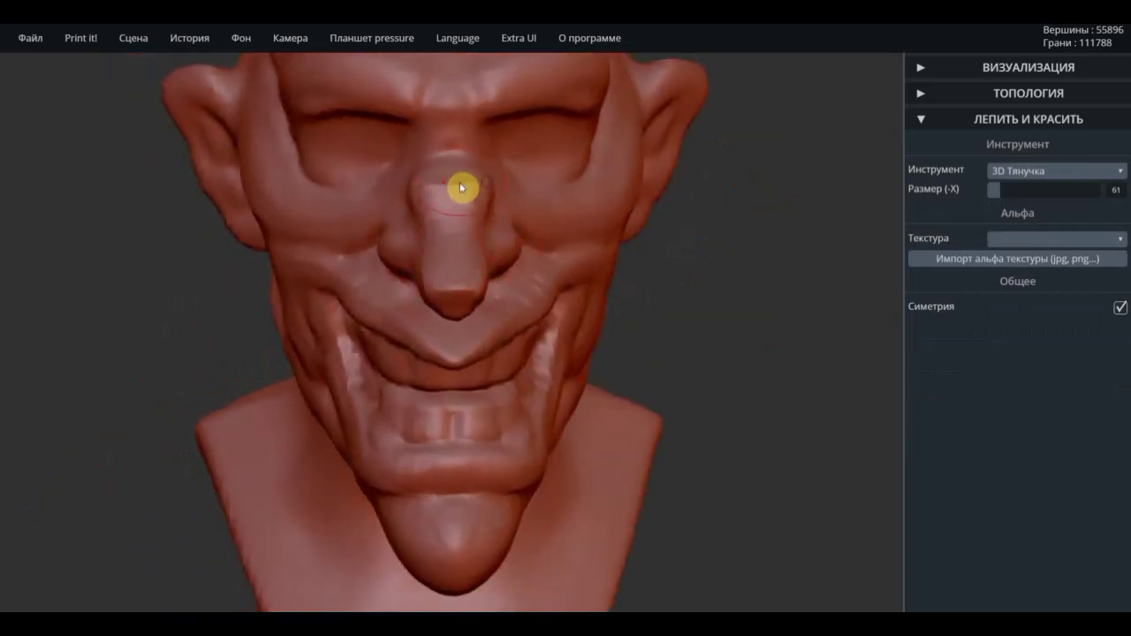
{"action": "mouse_move", "coordinate": [460, 182]}
{"action": "right_mouse_down"}
{"action": "mouse_move", "coordinate": [530, 245]}
{"action": "mouse_move", "coordinate": [467, 199]}
{"action": "right_mouse_up"}
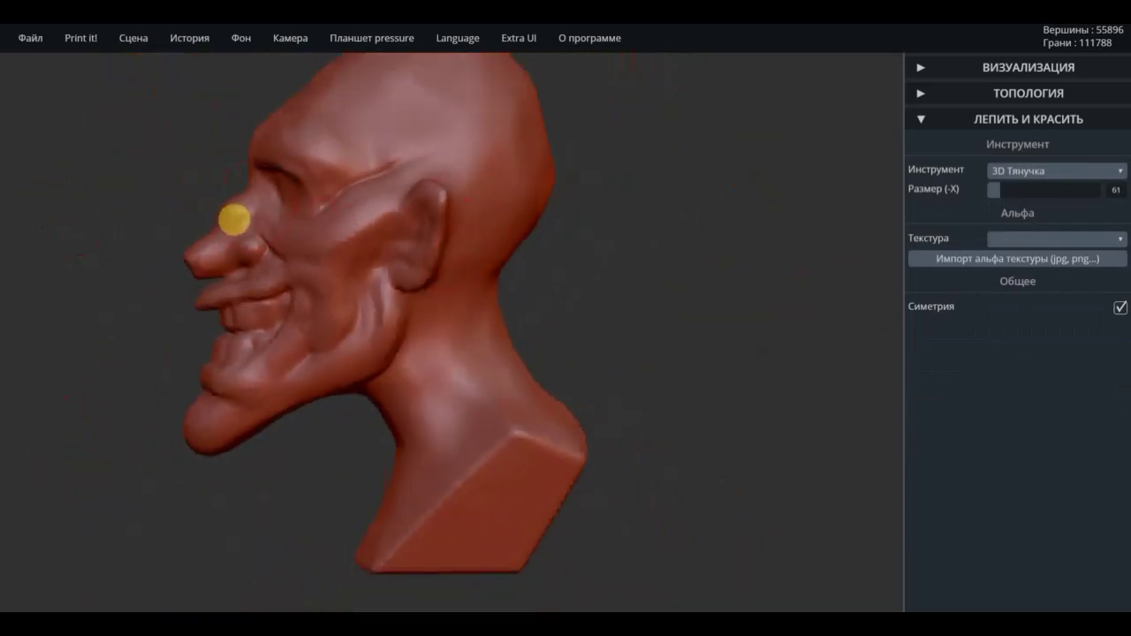
{"action": "left_click_drag", "start_coordinate": [234, 219], "coordinate": [265, 187]}
{"action": "mouse_move", "coordinate": [302, 251]}
{"action": "right_mouse_down"}
{"action": "mouse_move", "coordinate": [742, 278]}
{"action": "mouse_move", "coordinate": [677, 316]}
{"action": "right_mouse_up"}
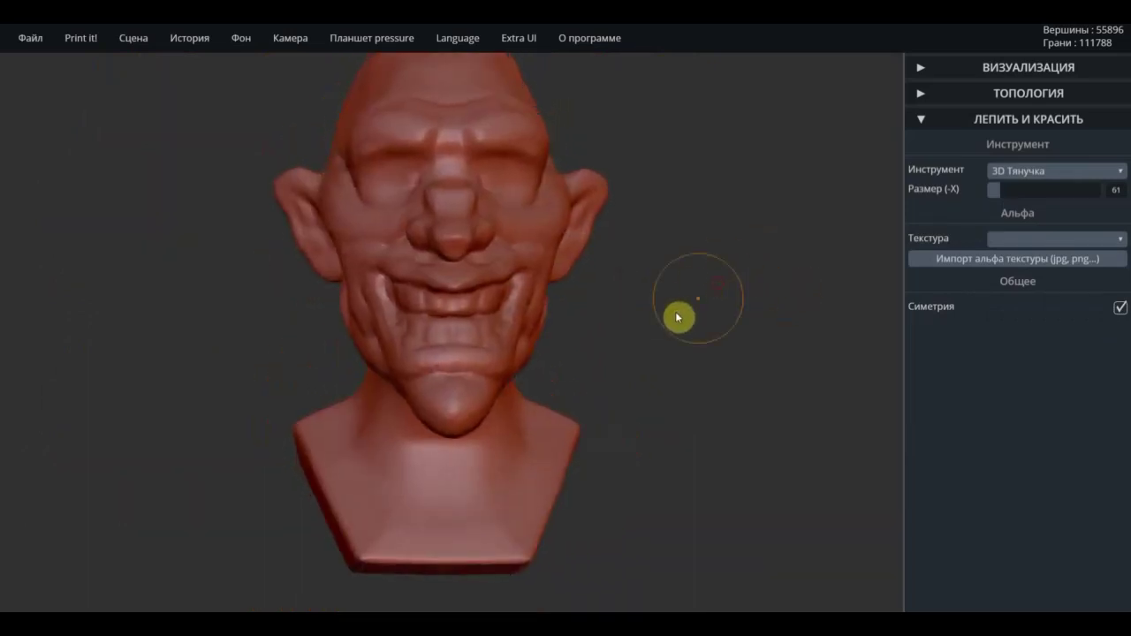
Pull the cheeks and mouth corners upward and shape both eye bulges symmetrically.
{"action": "left_click_drag", "start_coordinate": [393, 337], "coordinate": [368, 273]}
{"action": "mouse_move", "coordinate": [374, 316]}
{"action": "right_mouse_down"}
{"action": "mouse_move", "coordinate": [454, 346]}
{"action": "mouse_move", "coordinate": [669, 328]}
{"action": "mouse_move", "coordinate": [753, 382]}
{"action": "right_mouse_up"}
{"action": "mouse_move", "coordinate": [536, 368]}
{"action": "right_mouse_down"}
{"action": "mouse_move", "coordinate": [409, 361]}
{"action": "mouse_move", "coordinate": [430, 394]}
{"action": "mouse_move", "coordinate": [578, 381]}
{"action": "mouse_move", "coordinate": [419, 387]}
{"action": "right_mouse_up"}
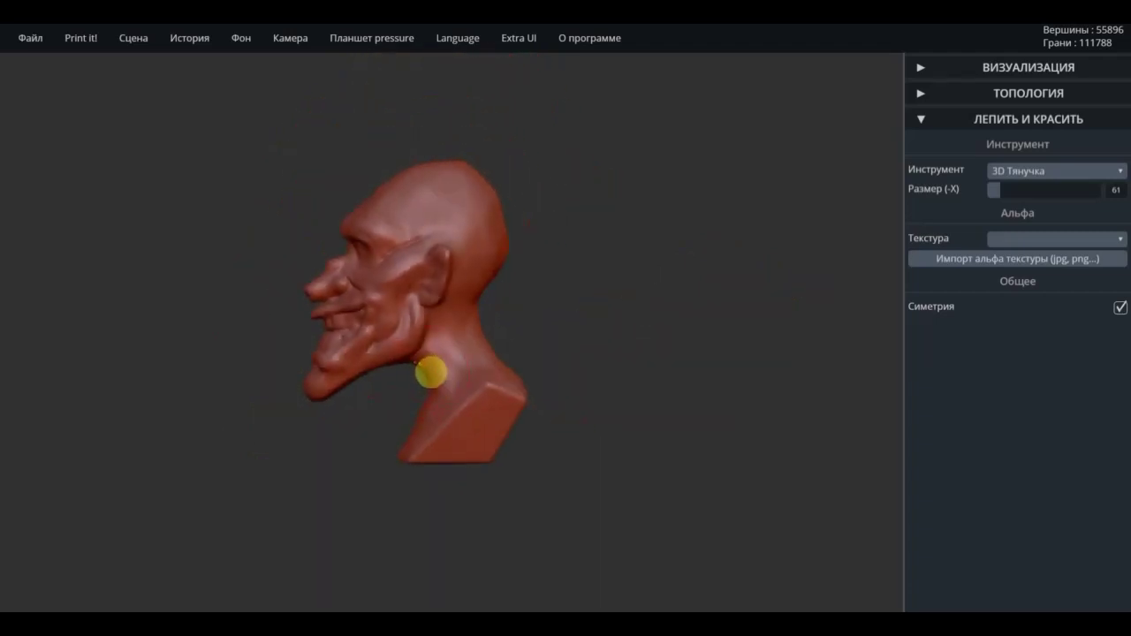
{"action": "mouse_move", "coordinate": [482, 341]}
{"action": "right_mouse_down"}
{"action": "mouse_move", "coordinate": [677, 331]}
{"action": "mouse_move", "coordinate": [492, 374]}
{"action": "mouse_move", "coordinate": [475, 412]}
{"action": "right_mouse_up"}
{"action": "mouse_move", "coordinate": [541, 389]}
{"action": "right_mouse_down"}
{"action": "mouse_move", "coordinate": [505, 373]}
{"action": "mouse_move", "coordinate": [648, 366]}
{"action": "mouse_move", "coordinate": [644, 525]}
{"action": "right_mouse_up"}
{"action": "scroll", "coordinate": [613, 356], "scroll_direction": "up", "scroll_amount": 2}
{"action": "scroll", "coordinate": [702, 363], "scroll_direction": "up", "scroll_amount": 2}
{"action": "scroll", "coordinate": [598, 379], "scroll_direction": "up", "scroll_amount": 2}
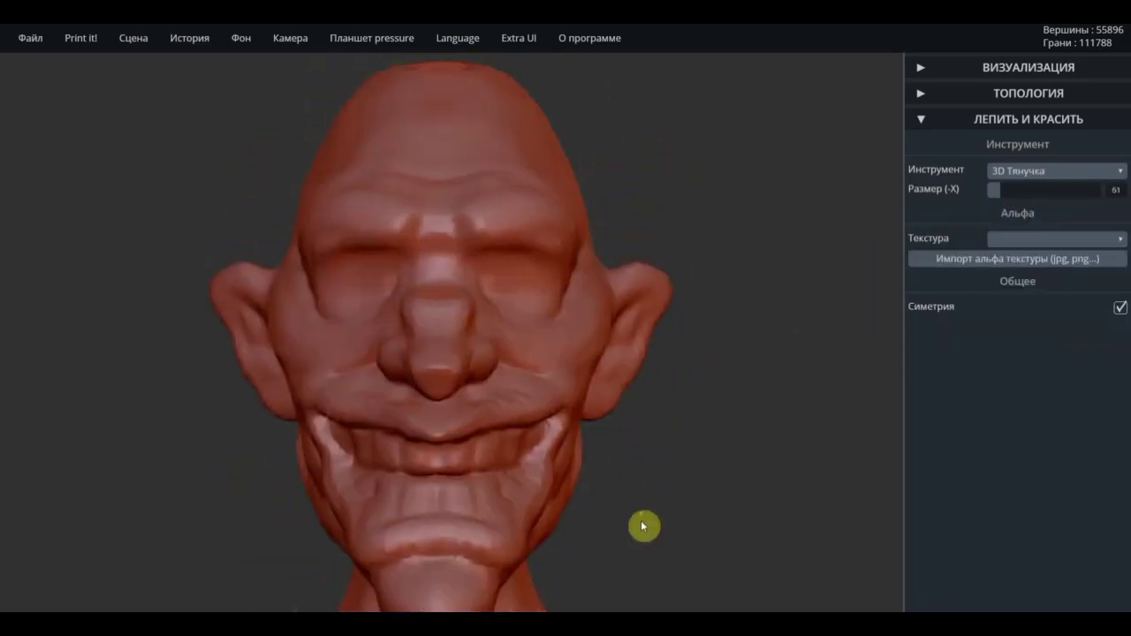
{"action": "scroll", "coordinate": [548, 228], "scroll_direction": "up", "scroll_amount": 2}
{"action": "left_click_drag", "start_coordinate": [563, 232], "coordinate": [579, 232]}
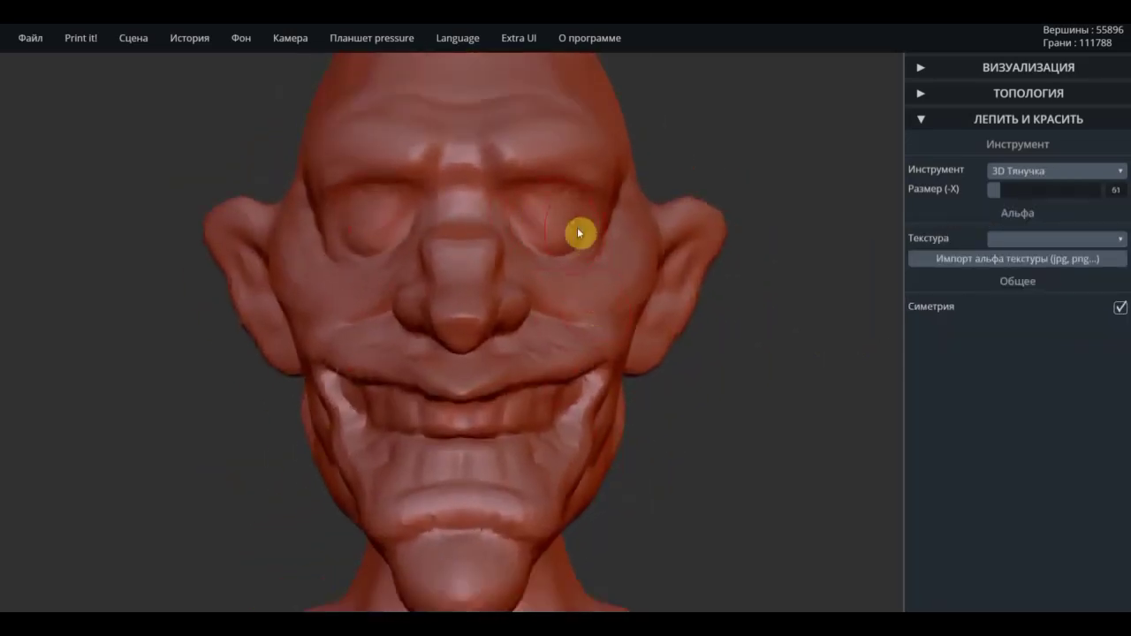
Inflate the eyes into rounder eyeballs with 3D Надуть, then return to 3D Тянучка.
{"action": "left_click", "coordinate": [1030, 200]}
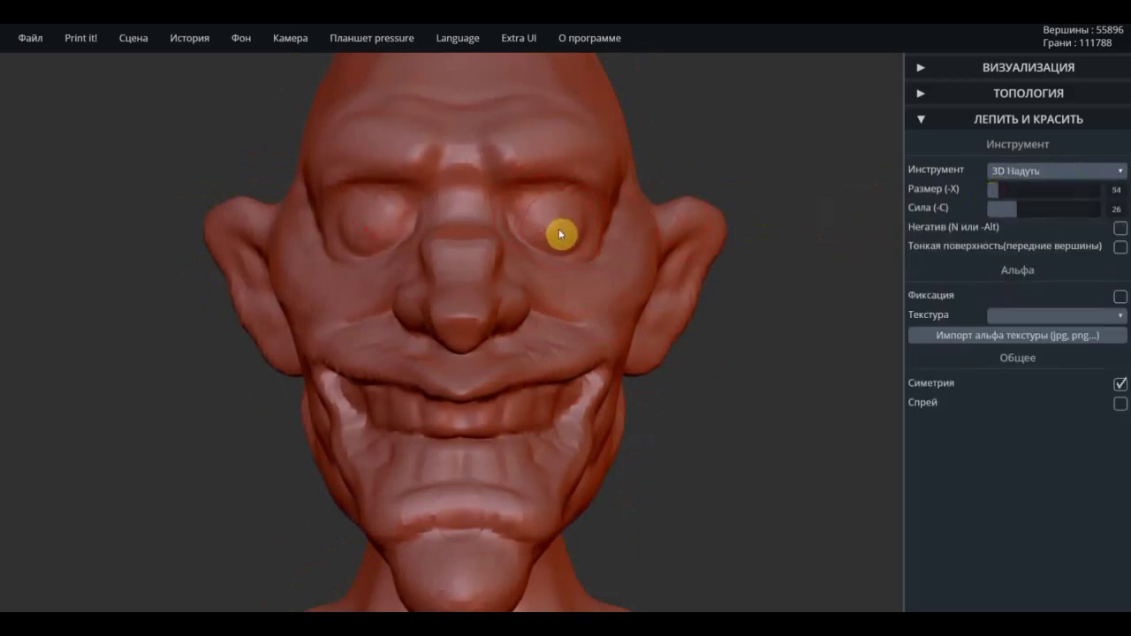
{"action": "left_click_drag", "start_coordinate": [772, 318], "coordinate": [371, 210]}
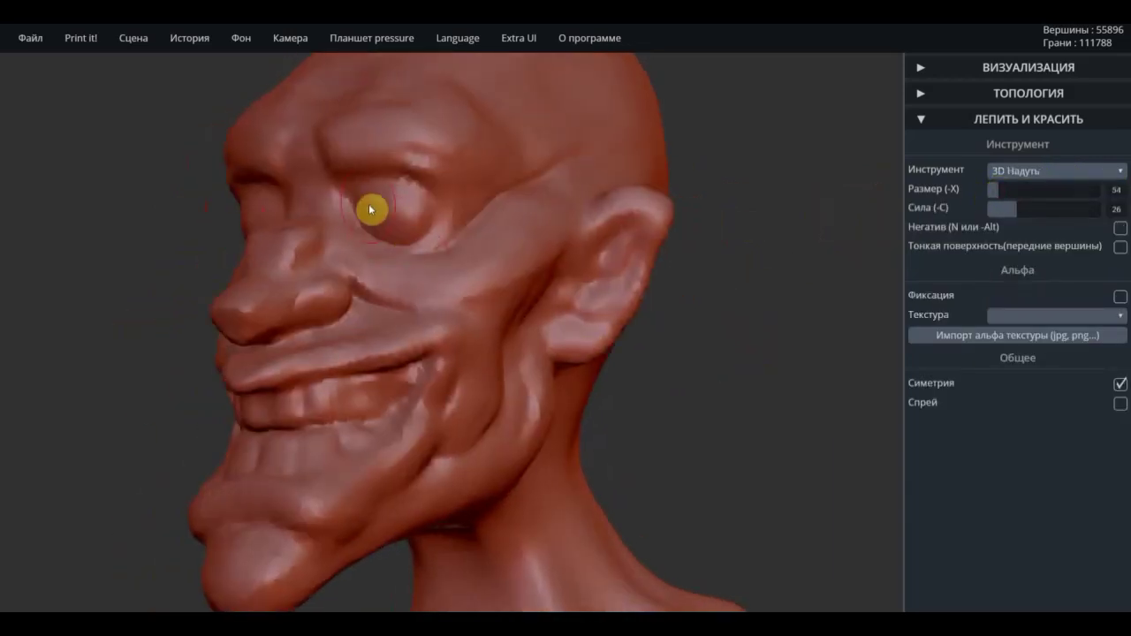
{"action": "left_click_drag", "start_coordinate": [642, 340], "coordinate": [786, 374]}
{"action": "left_click", "coordinate": [1056, 170]}
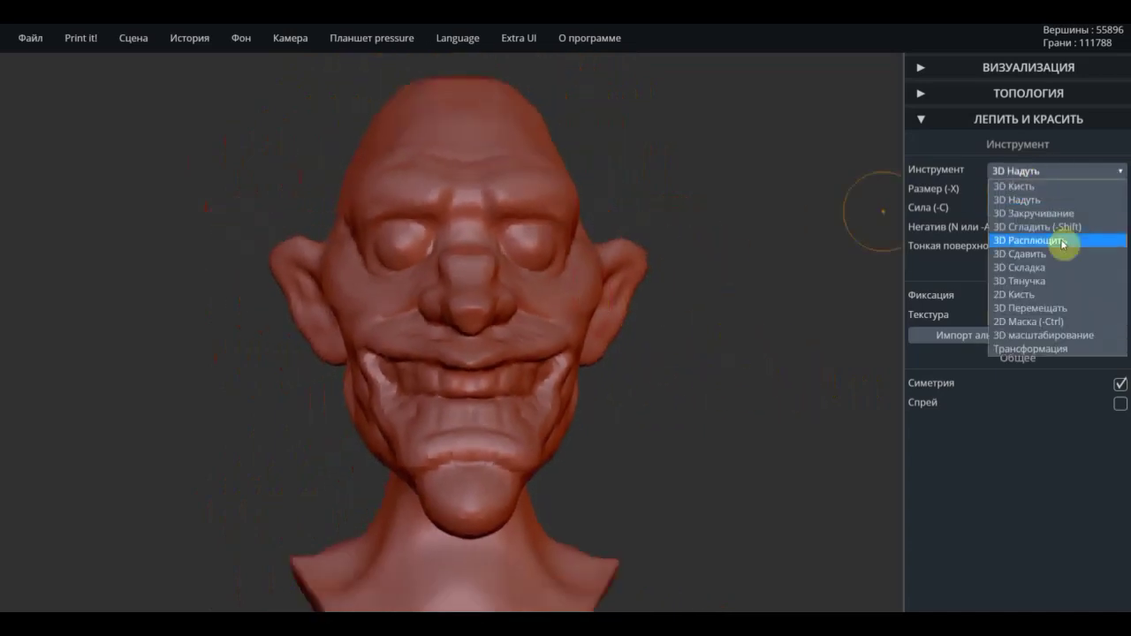
{"action": "left_click", "coordinate": [1061, 289]}
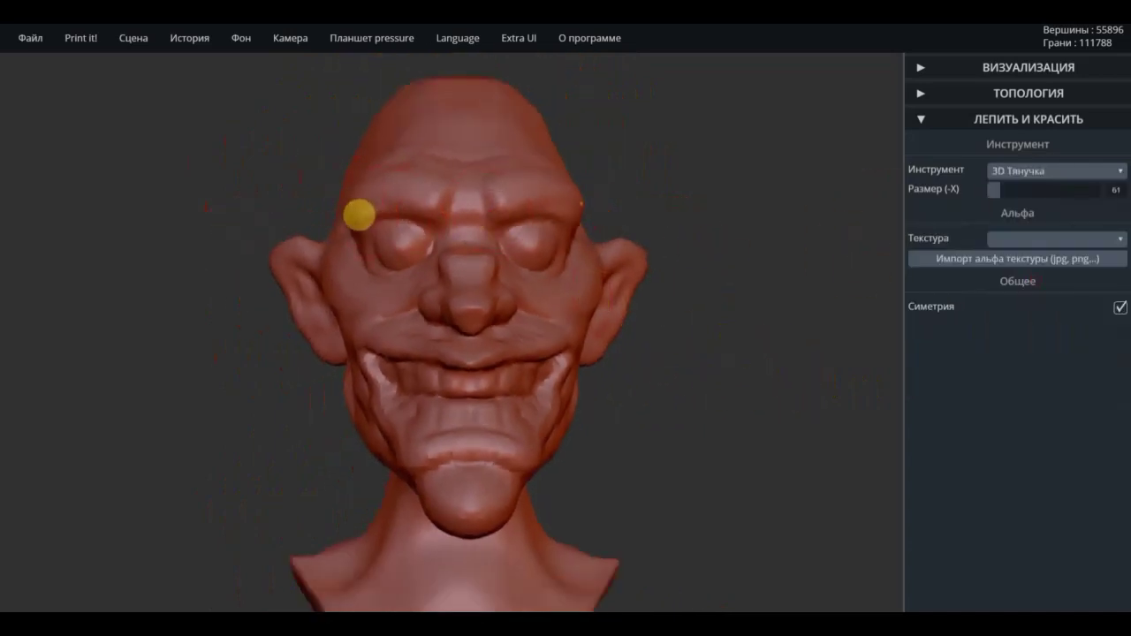
{"action": "left_click_drag", "start_coordinate": [677, 182], "coordinate": [427, 238]}
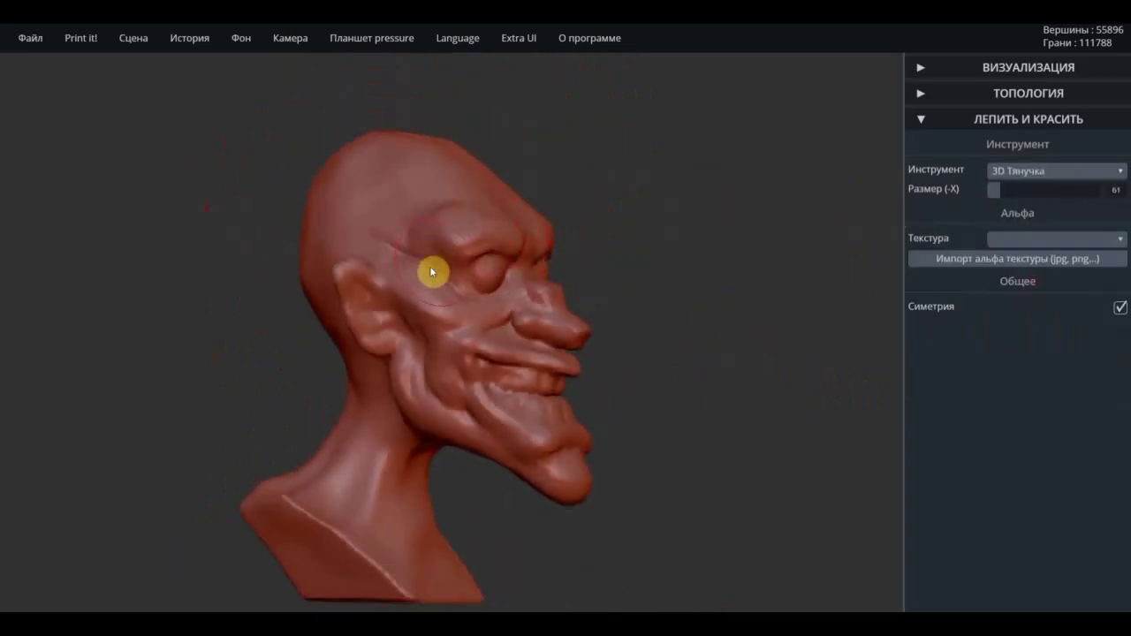
{"action": "mouse_move", "coordinate": [750, 263]}
{"action": "left_mouse_down"}
{"action": "mouse_move", "coordinate": [555, 309]}
{"action": "mouse_move", "coordinate": [465, 368]}
{"action": "mouse_move", "coordinate": [495, 397]}
{"action": "left_mouse_up"}
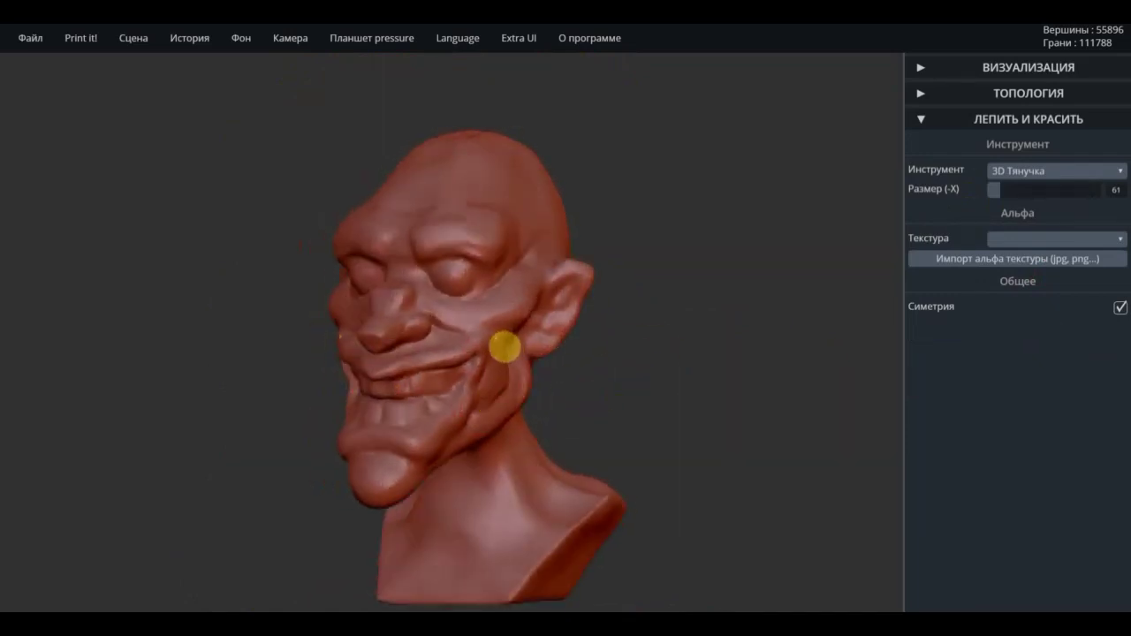
Raise the 3D Тянучка brush size to 80 and orbit to view the back of the head.
{"action": "left_click_drag", "start_coordinate": [460, 358], "coordinate": [657, 369]}
{"action": "scroll", "coordinate": [695, 427], "scroll_direction": "up", "scroll_amount": 3}
{"action": "left_click_drag", "start_coordinate": [694, 427], "coordinate": [528, 447]}
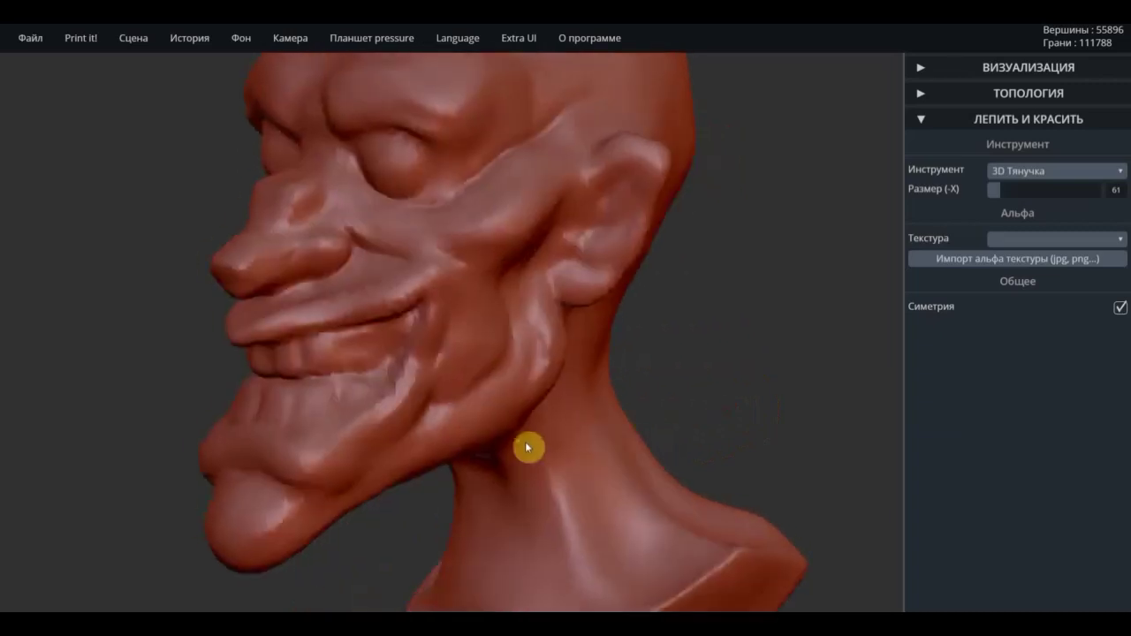
{"action": "scroll", "coordinate": [618, 407], "scroll_direction": "down", "scroll_amount": 5}
{"action": "left_click_drag", "start_coordinate": [697, 372], "coordinate": [730, 368]}
{"action": "mouse_move", "coordinate": [578, 492]}
{"action": "left_mouse_down"}
{"action": "mouse_move", "coordinate": [624, 394]}
{"action": "mouse_move", "coordinate": [315, 488]}
{"action": "mouse_move", "coordinate": [512, 374]}
{"action": "left_mouse_up"}
{"action": "scroll", "coordinate": [641, 369], "scroll_direction": "up", "scroll_amount": 3}
{"action": "scroll", "coordinate": [642, 444], "scroll_direction": "down", "scroll_amount": 2}
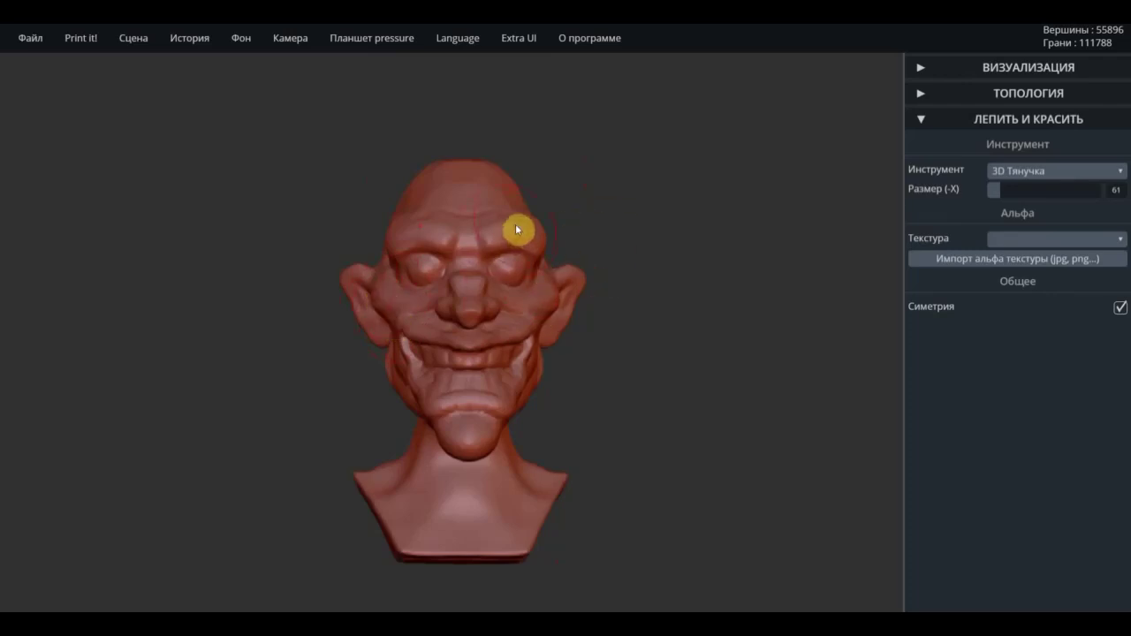
{"action": "left_click_drag", "start_coordinate": [994, 188], "coordinate": [997, 189]}
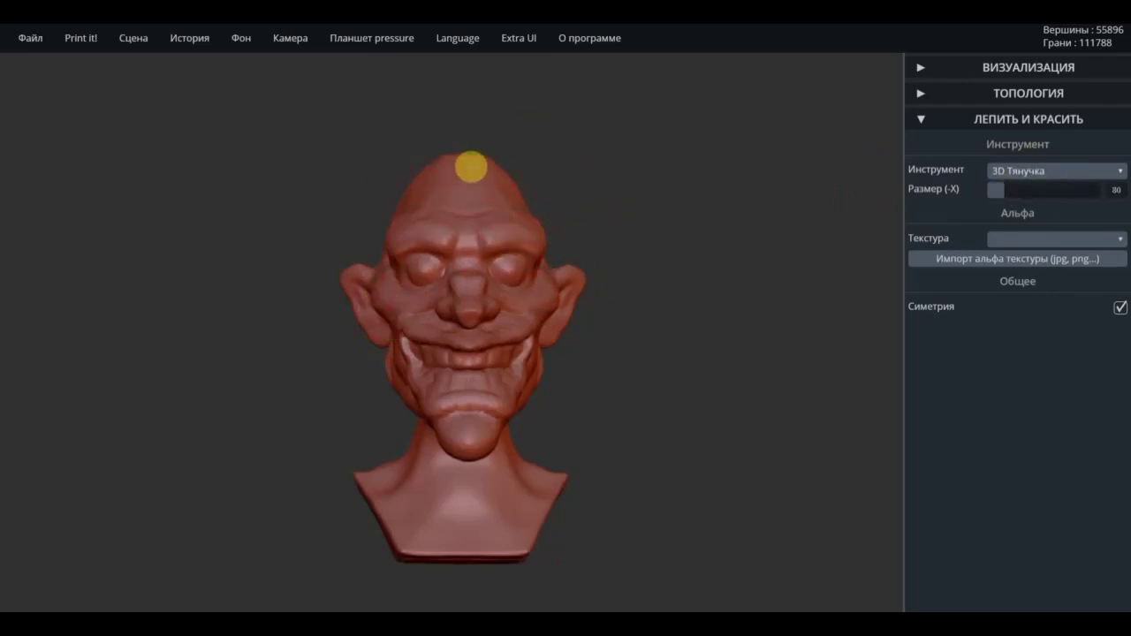
{"action": "mouse_move", "coordinate": [643, 200]}
{"action": "left_mouse_down"}
{"action": "mouse_move", "coordinate": [747, 220]}
{"action": "mouse_move", "coordinate": [552, 243]}
{"action": "left_mouse_up"}
{"action": "mouse_move", "coordinate": [560, 180]}
{"action": "left_mouse_down"}
{"action": "mouse_move", "coordinate": [586, 282]}
{"action": "mouse_move", "coordinate": [671, 266]}
{"action": "left_mouse_up"}
{"action": "left_click", "coordinate": [1057, 171]}
Switch from the 3D Сгладить smoothing brush to the standard 3D Кисть brush.
{"action": "left_click", "coordinate": [1035, 232]}
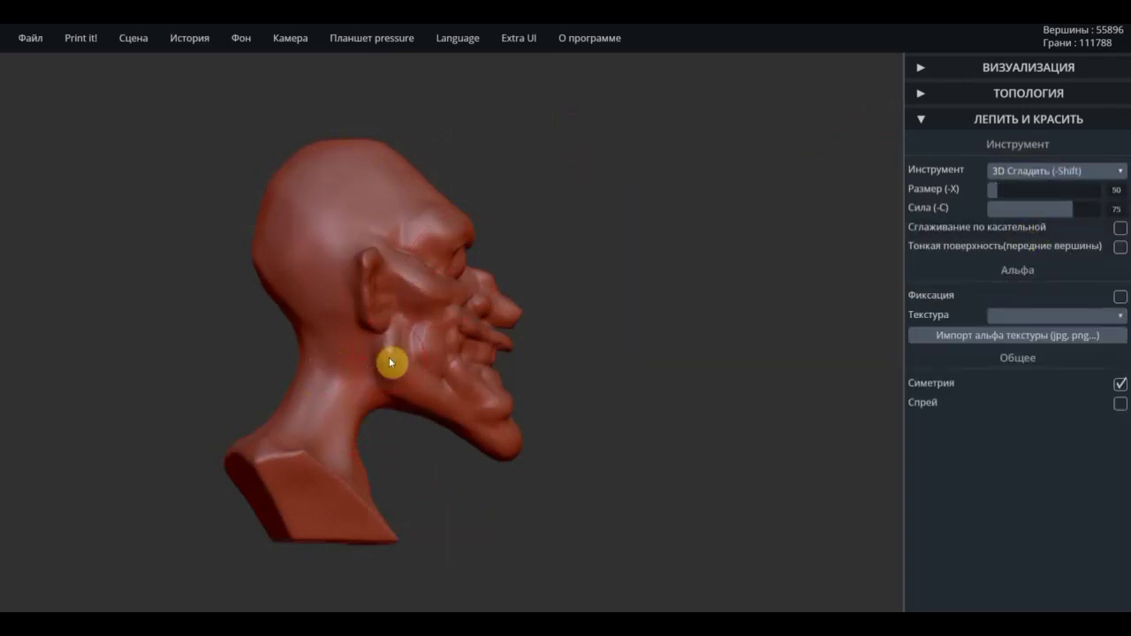
{"action": "right_click_drag", "start_coordinate": [390, 362], "coordinate": [374, 210]}
{"action": "right_click_drag", "start_coordinate": [624, 411], "coordinate": [464, 449]}
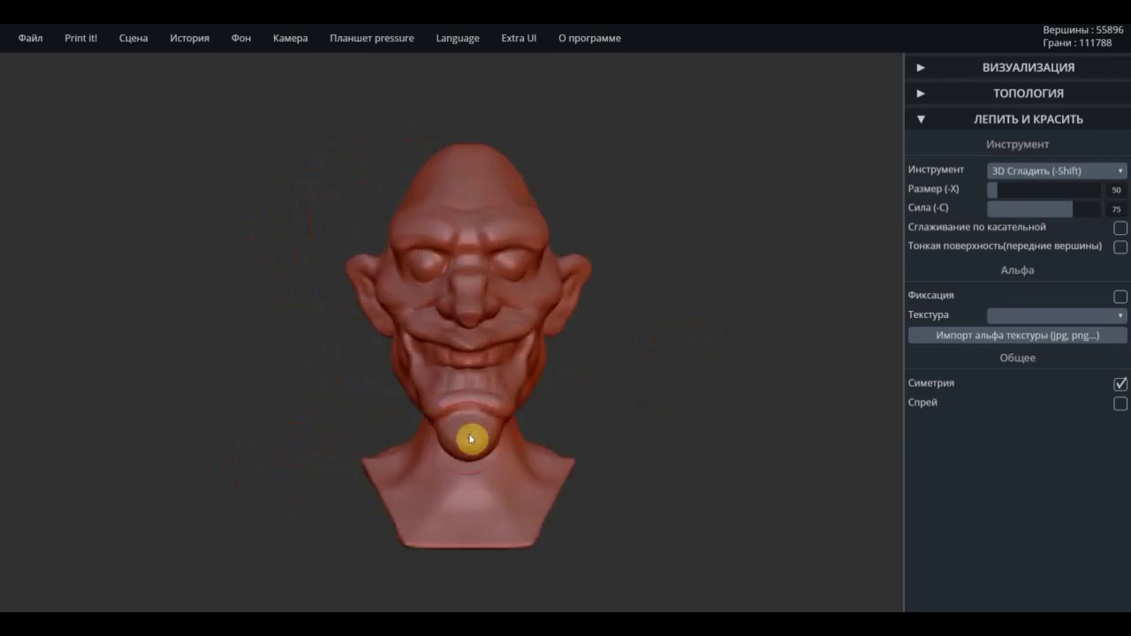
{"action": "scroll", "coordinate": [674, 341], "scroll_direction": "up", "scroll_amount": 5}
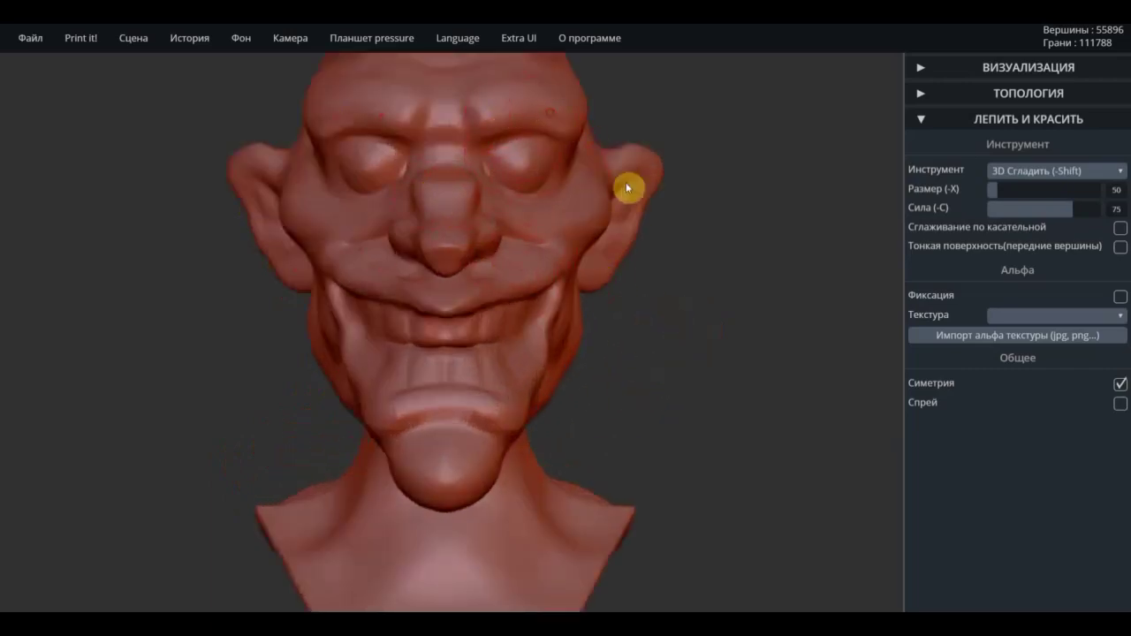
{"action": "scroll", "coordinate": [681, 362], "scroll_direction": "down", "scroll_amount": 2}
{"action": "left_click", "coordinate": [1034, 171]}
{"action": "left_click", "coordinate": [1025, 188]}
Sculpt ridges and small dents across the top of the bald skull.
{"action": "mouse_move", "coordinate": [495, 459]}
{"action": "right_mouse_down"}
{"action": "mouse_move", "coordinate": [528, 447]}
{"action": "mouse_move", "coordinate": [599, 279]}
{"action": "right_mouse_up"}
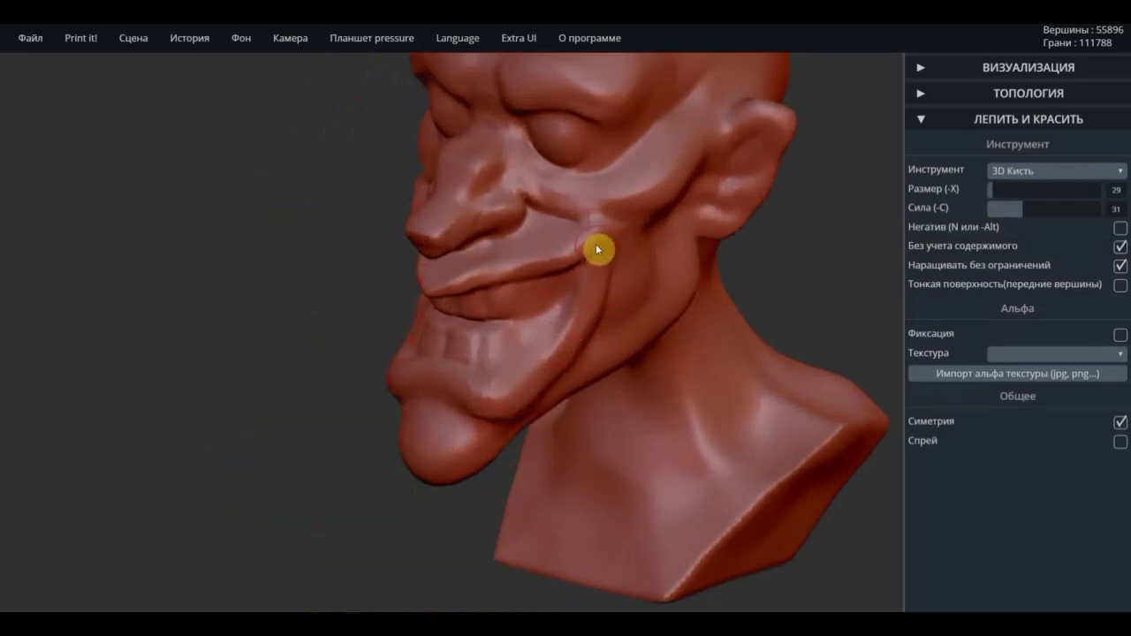
{"action": "right_click_drag", "start_coordinate": [303, 369], "coordinate": [477, 391]}
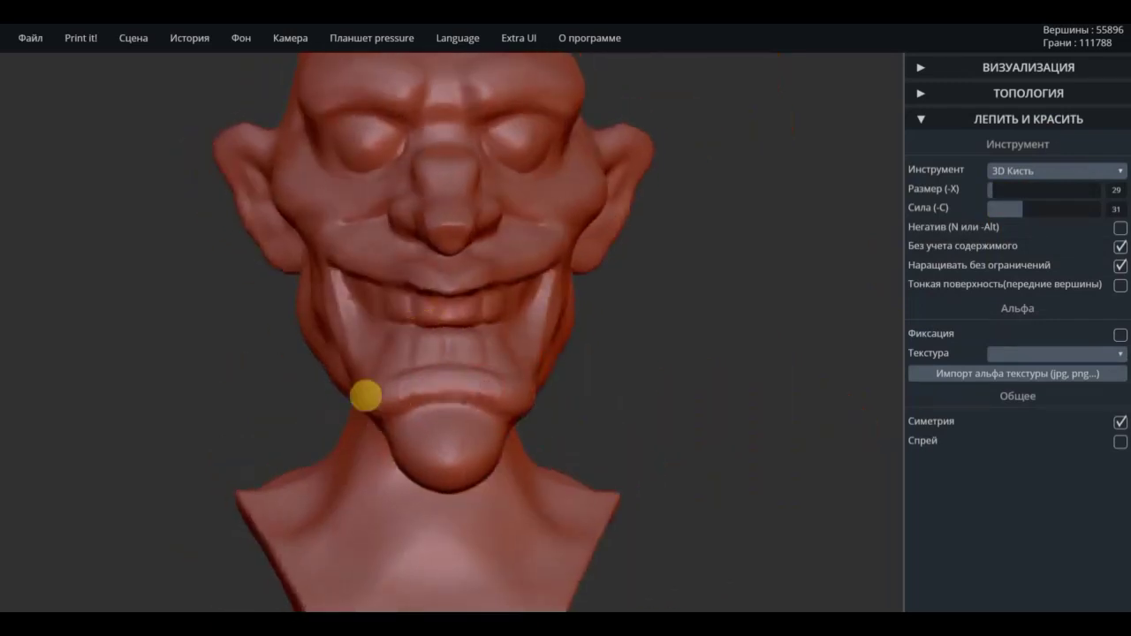
{"action": "mouse_move", "coordinate": [357, 380]}
{"action": "right_mouse_down"}
{"action": "mouse_move", "coordinate": [578, 371]}
{"action": "mouse_move", "coordinate": [730, 399]}
{"action": "right_mouse_up"}
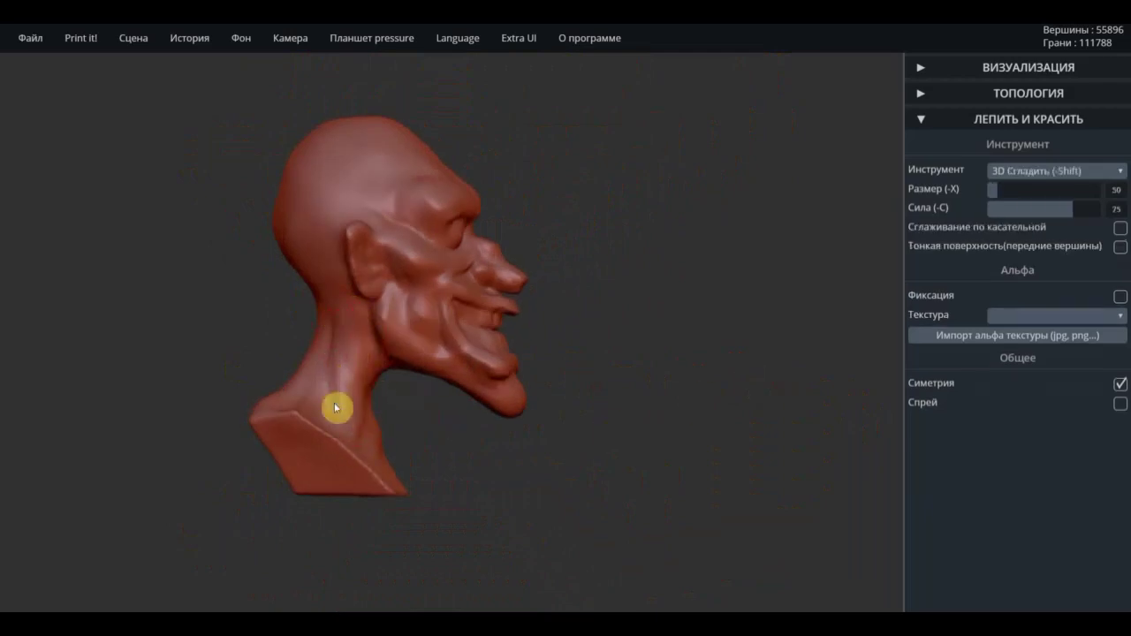
{"action": "mouse_move", "coordinate": [338, 407]}
{"action": "right_mouse_down"}
{"action": "mouse_move", "coordinate": [404, 454]}
{"action": "mouse_move", "coordinate": [636, 379]}
{"action": "mouse_move", "coordinate": [295, 398]}
{"action": "right_mouse_up"}
{"action": "scroll", "coordinate": [636, 379], "scroll_direction": "down", "scroll_amount": 2}
{"action": "scroll", "coordinate": [570, 306], "scroll_direction": "down", "scroll_amount": 2}
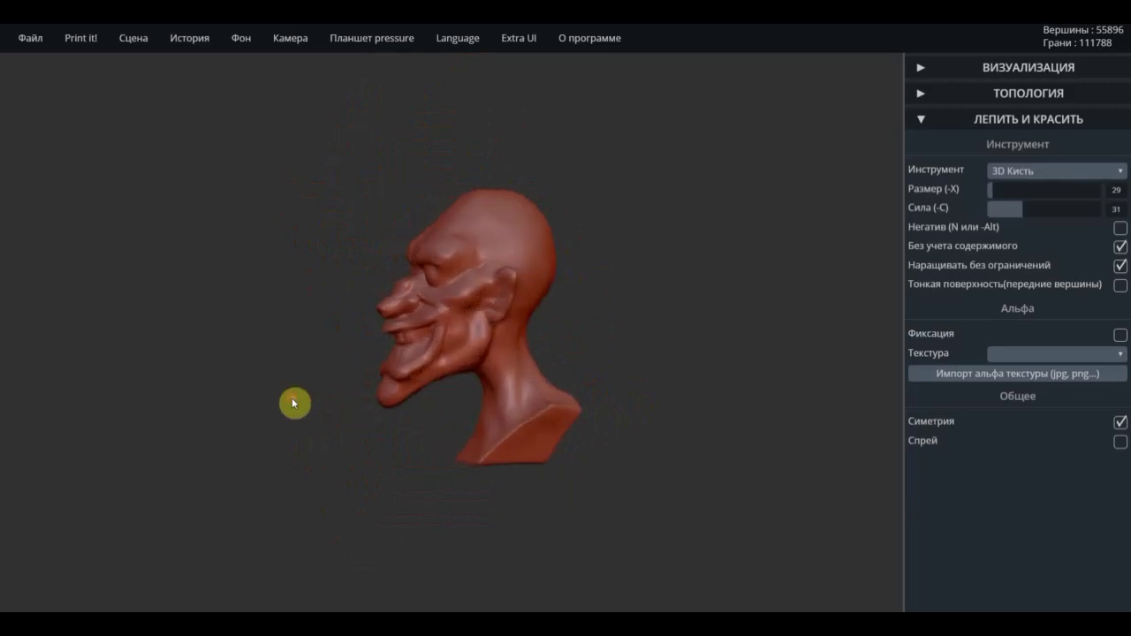
{"action": "mouse_move", "coordinate": [637, 295]}
{"action": "right_mouse_down"}
{"action": "mouse_move", "coordinate": [472, 337]}
{"action": "mouse_move", "coordinate": [651, 300]}
{"action": "mouse_move", "coordinate": [628, 275]}
{"action": "mouse_move", "coordinate": [662, 273]}
{"action": "right_mouse_up"}
{"action": "scroll", "coordinate": [671, 256], "scroll_direction": "up", "scroll_amount": 3}
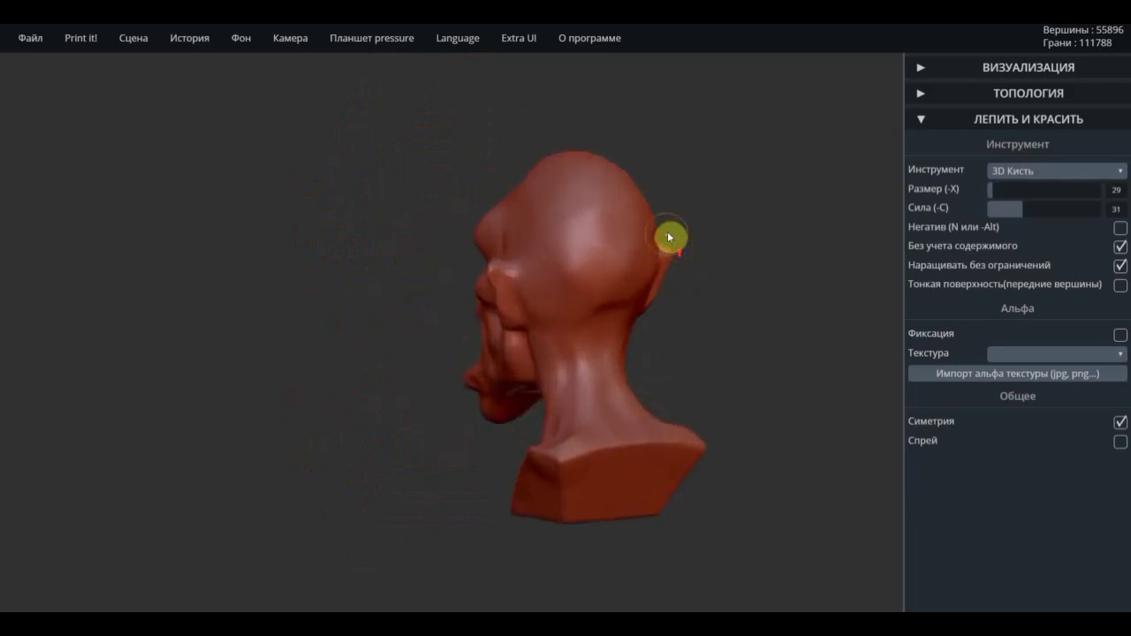
{"action": "mouse_move", "coordinate": [737, 331]}
{"action": "right_mouse_down", "text": "shift"}
{"action": "mouse_move", "coordinate": [588, 336]}
{"action": "mouse_move", "coordinate": [677, 381]}
{"action": "mouse_move", "coordinate": [493, 265]}
{"action": "right_mouse_up", "text": "shift"}
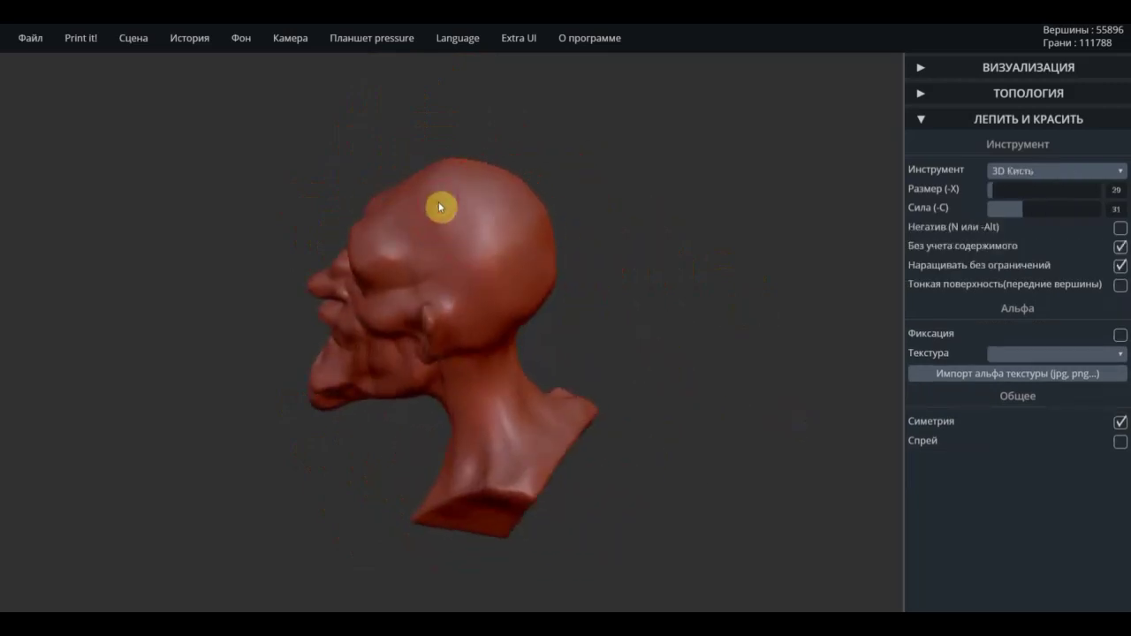
{"action": "mouse_move", "coordinate": [434, 207]}
{"action": "left_mouse_down"}
{"action": "mouse_move", "coordinate": [472, 239]}
{"action": "mouse_move", "coordinate": [454, 215]}
{"action": "mouse_move", "coordinate": [442, 220]}
{"action": "left_mouse_up"}
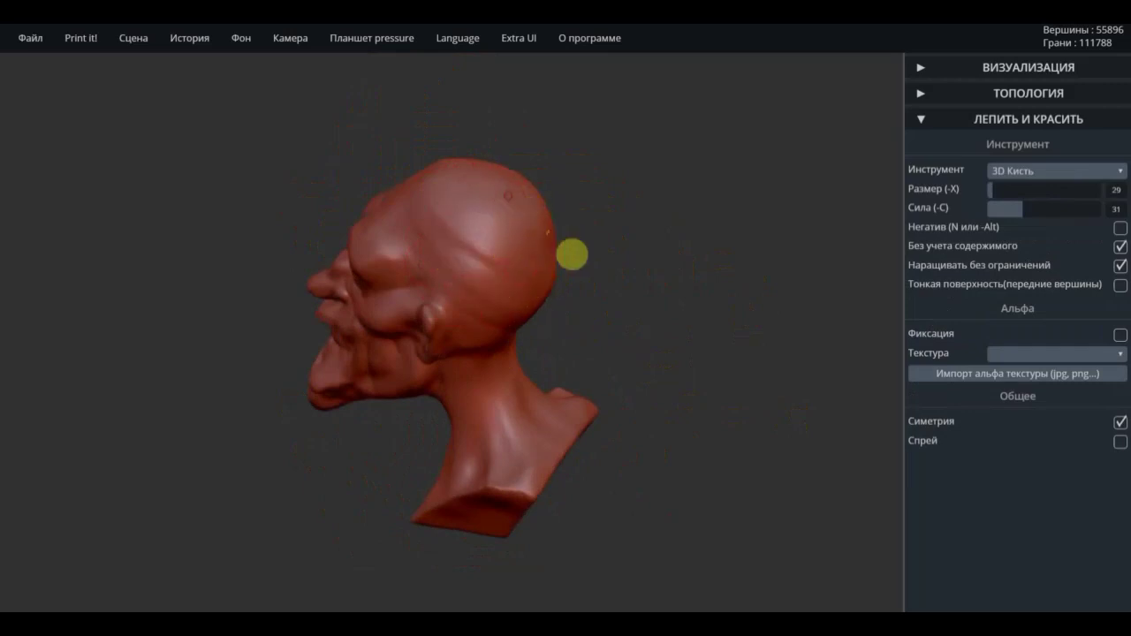
Use 3D Кисть strokes to deepen the creases on the back and top of the skull.
{"action": "left_click", "coordinate": [490, 193]}
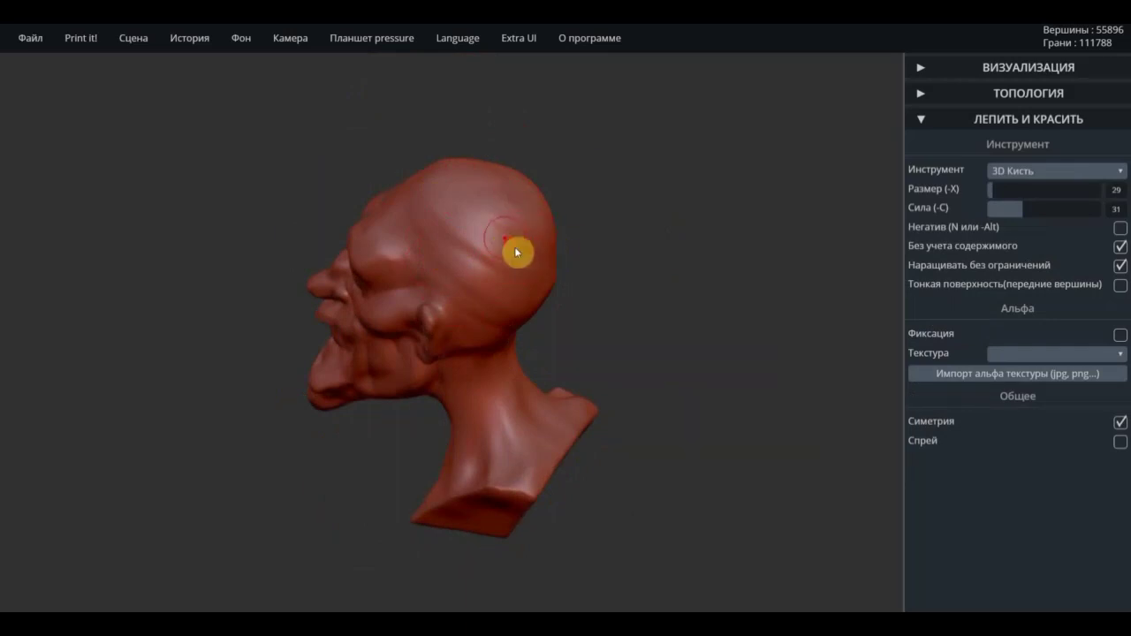
{"action": "mouse_move", "coordinate": [604, 290]}
{"action": "left_mouse_down"}
{"action": "mouse_move", "coordinate": [536, 250]}
{"action": "mouse_move", "coordinate": [507, 331]}
{"action": "left_mouse_up"}
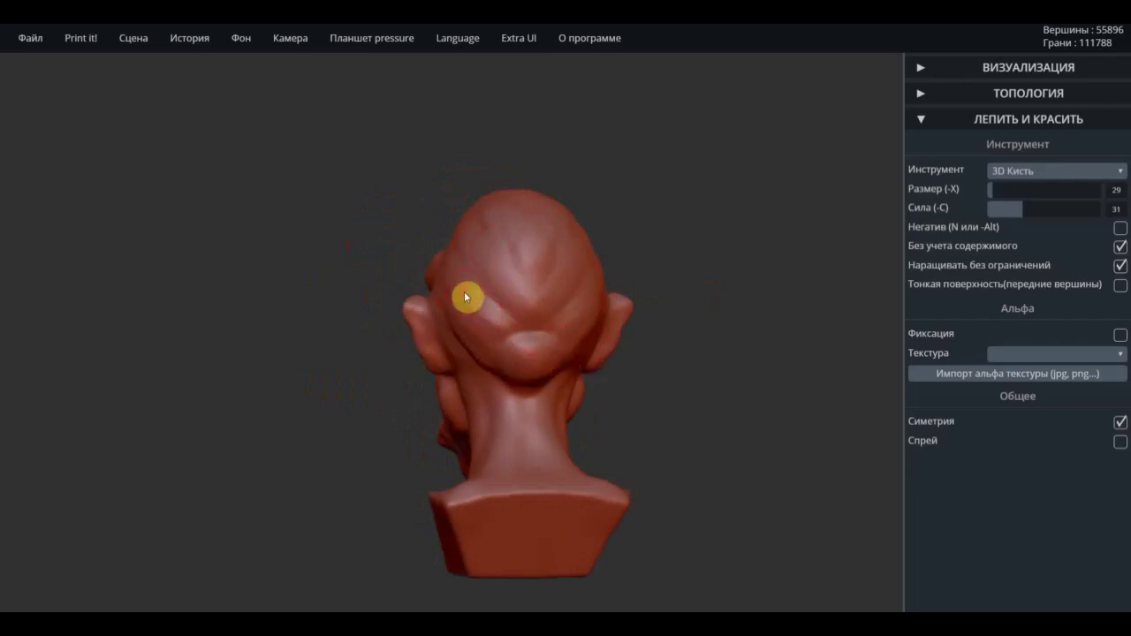
{"action": "mouse_move", "coordinate": [493, 334]}
{"action": "left_mouse_down"}
{"action": "mouse_move", "coordinate": [535, 334]}
{"action": "mouse_move", "coordinate": [479, 256]}
{"action": "mouse_move", "coordinate": [532, 352]}
{"action": "mouse_move", "coordinate": [532, 394]}
{"action": "left_mouse_up"}
{"action": "mouse_move", "coordinate": [669, 397]}
{"action": "left_mouse_down"}
{"action": "mouse_move", "coordinate": [747, 392]}
{"action": "mouse_move", "coordinate": [775, 374]}
{"action": "mouse_move", "coordinate": [616, 329]}
{"action": "mouse_move", "coordinate": [690, 348]}
{"action": "mouse_move", "coordinate": [551, 352]}
{"action": "left_mouse_up"}
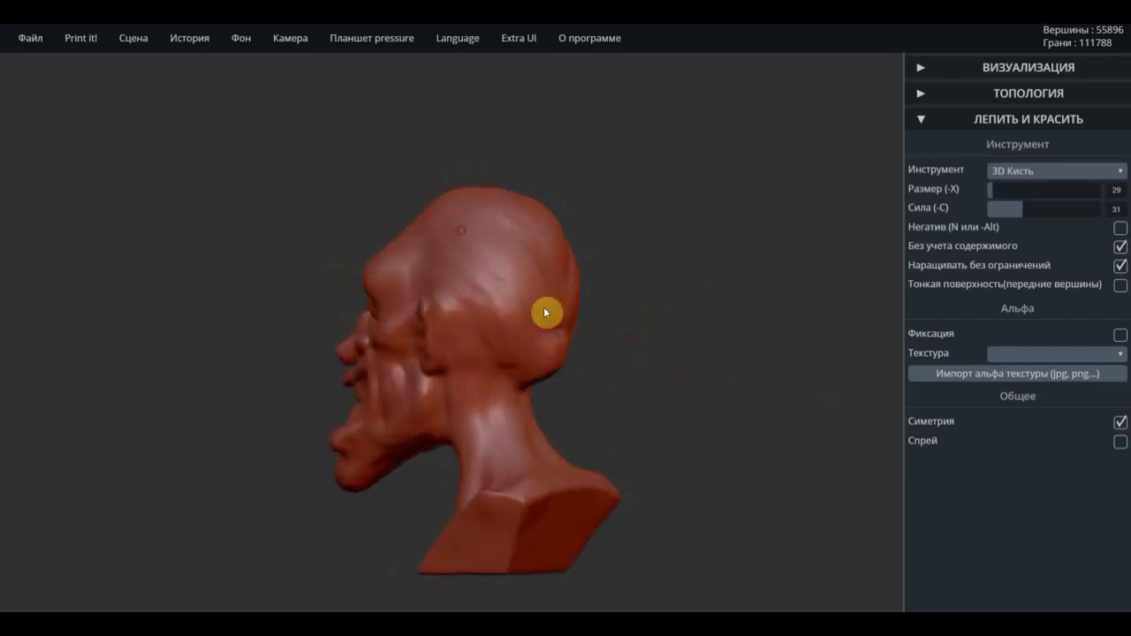
{"action": "left_click_drag", "start_coordinate": [506, 262], "coordinate": [500, 236]}
Turn the bust to a right-facing profile, zoom in, and open the Инструмент tool list.
{"action": "mouse_move", "coordinate": [588, 281]}
{"action": "left_mouse_down"}
{"action": "mouse_move", "coordinate": [851, 291]}
{"action": "mouse_move", "coordinate": [725, 323]}
{"action": "mouse_move", "coordinate": [589, 336]}
{"action": "mouse_move", "coordinate": [729, 340]}
{"action": "left_mouse_up"}
{"action": "mouse_move", "coordinate": [627, 328]}
{"action": "left_mouse_down"}
{"action": "mouse_move", "coordinate": [727, 353]}
{"action": "mouse_move", "coordinate": [714, 344]}
{"action": "left_mouse_up"}
{"action": "scroll", "coordinate": [560, 238], "scroll_direction": "up", "scroll_amount": 2}
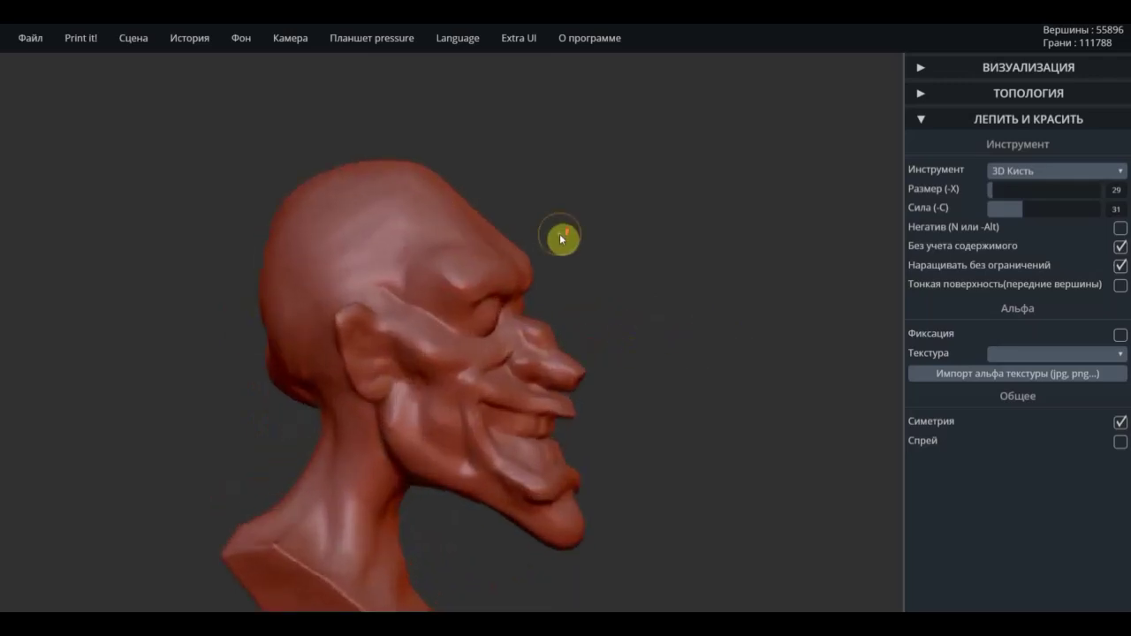
{"action": "left_click", "coordinate": [1055, 171]}
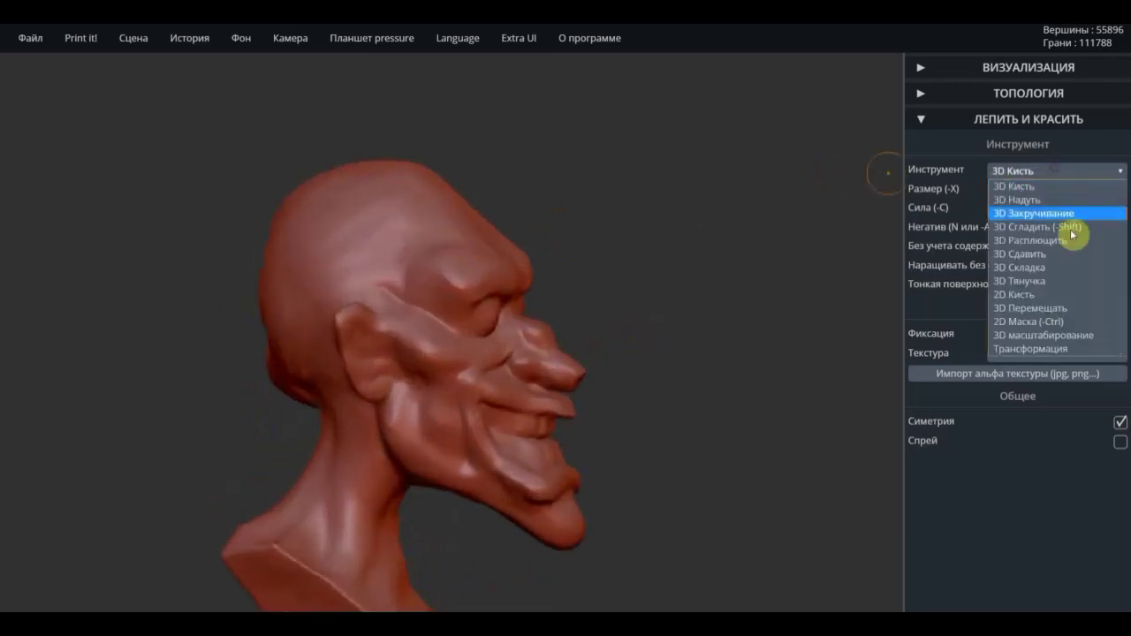
Switch to 3D Складка with Негатив and carve a crease down the temple.
{"action": "left_click", "coordinate": [1033, 269]}
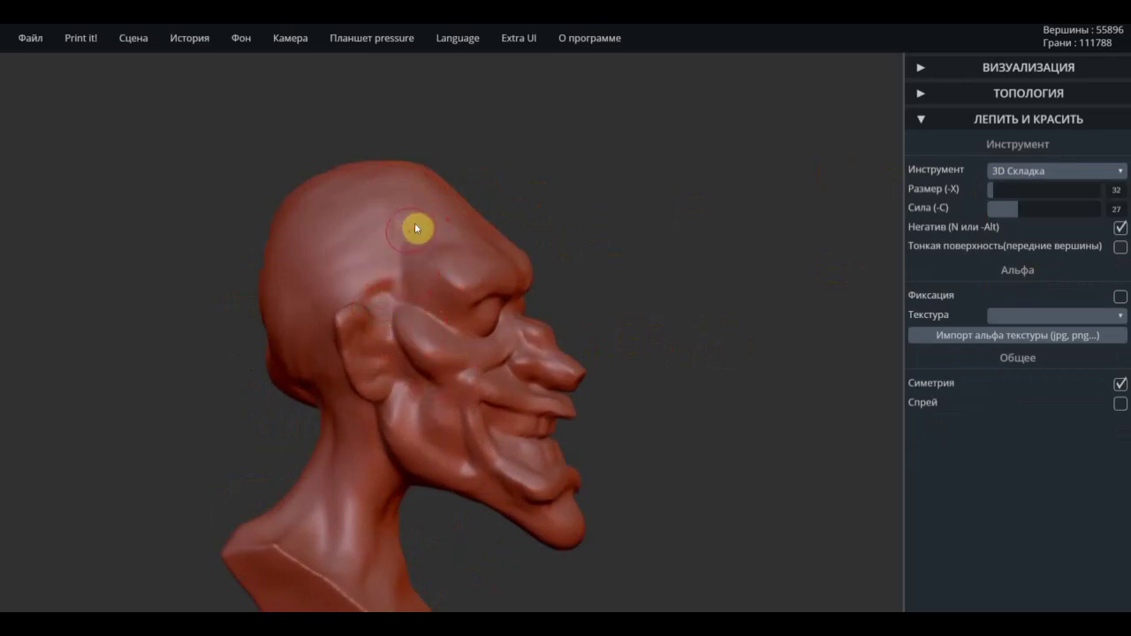
{"action": "mouse_move", "coordinate": [584, 155]}
{"action": "left_mouse_down"}
{"action": "mouse_move", "coordinate": [550, 245]}
{"action": "mouse_move", "coordinate": [455, 310]}
{"action": "left_mouse_up"}
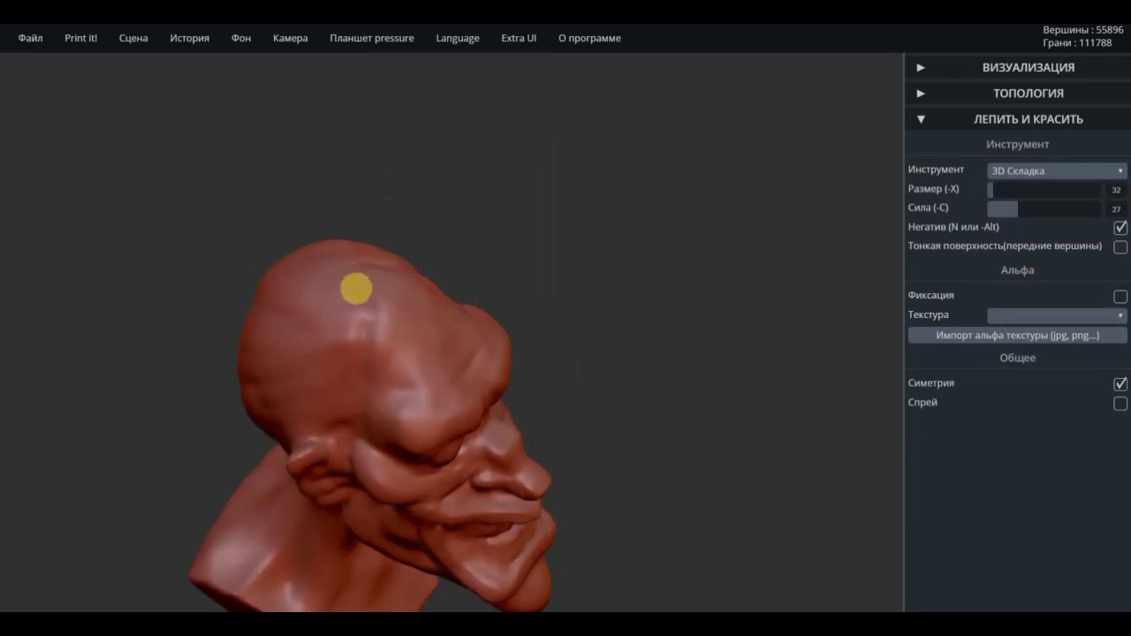
{"action": "left_click_drag", "start_coordinate": [370, 293], "coordinate": [387, 384]}
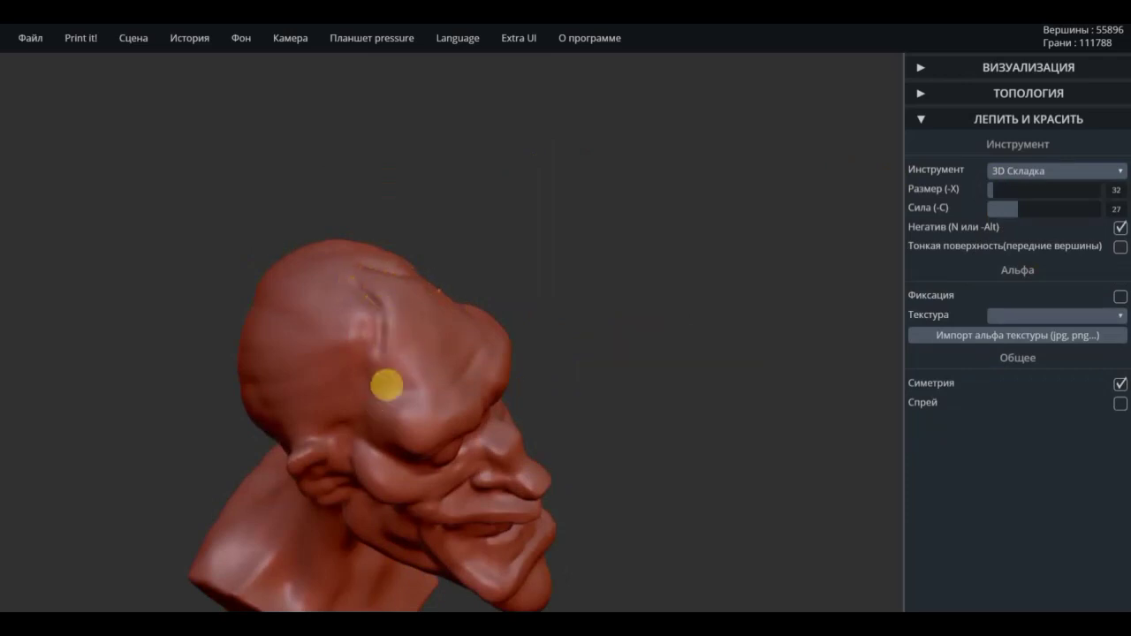
Carve a thin horizontal groove across the forehead from a frontal view.
{"action": "mouse_move", "coordinate": [519, 285]}
{"action": "left_mouse_down"}
{"action": "mouse_move", "coordinate": [295, 184]}
{"action": "mouse_move", "coordinate": [328, 246]}
{"action": "mouse_move", "coordinate": [295, 203]}
{"action": "left_mouse_up"}
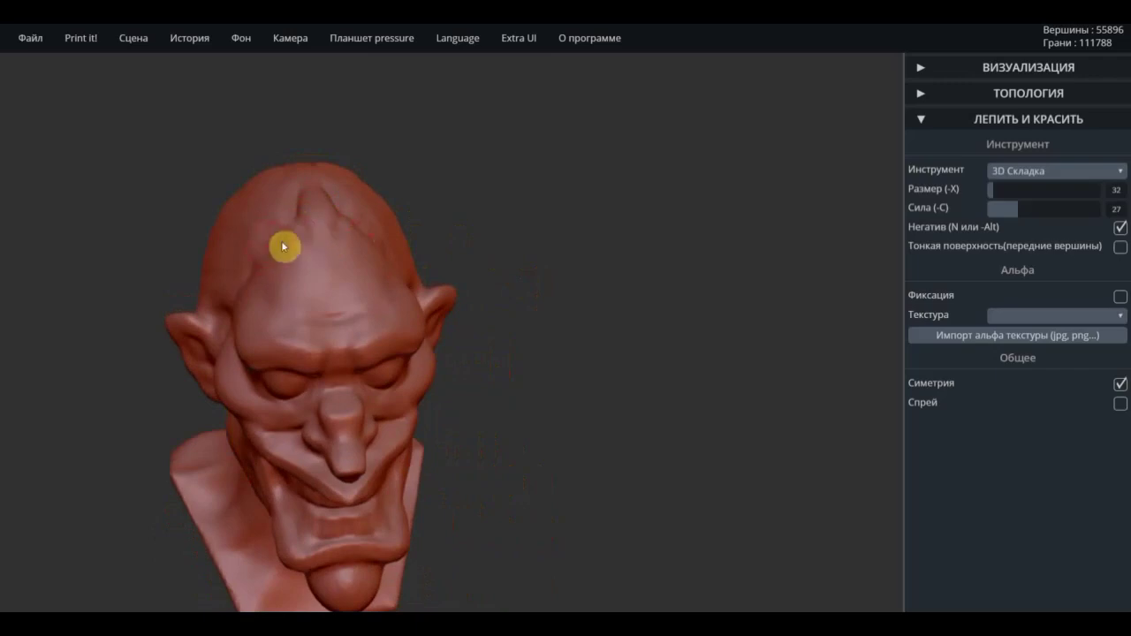
{"action": "mouse_move", "coordinate": [497, 235]}
{"action": "left_mouse_down"}
{"action": "mouse_move", "coordinate": [230, 222]}
{"action": "mouse_move", "coordinate": [167, 194]}
{"action": "left_mouse_up"}
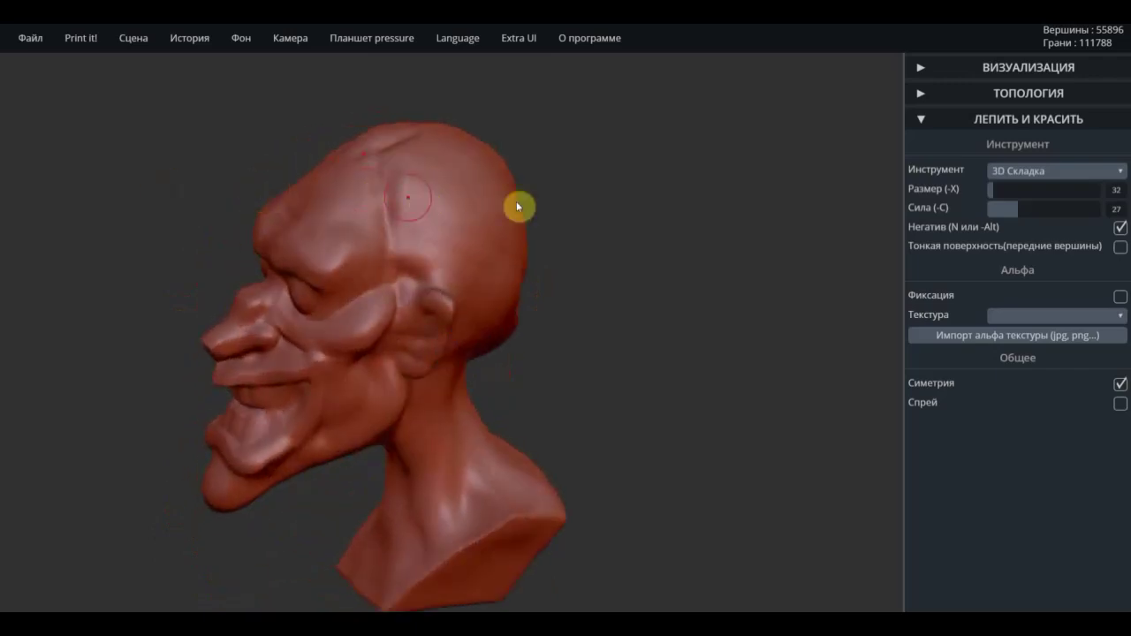
{"action": "left_click_drag", "start_coordinate": [664, 215], "coordinate": [813, 233]}
{"action": "left_click_drag", "start_coordinate": [474, 234], "coordinate": [575, 240]}
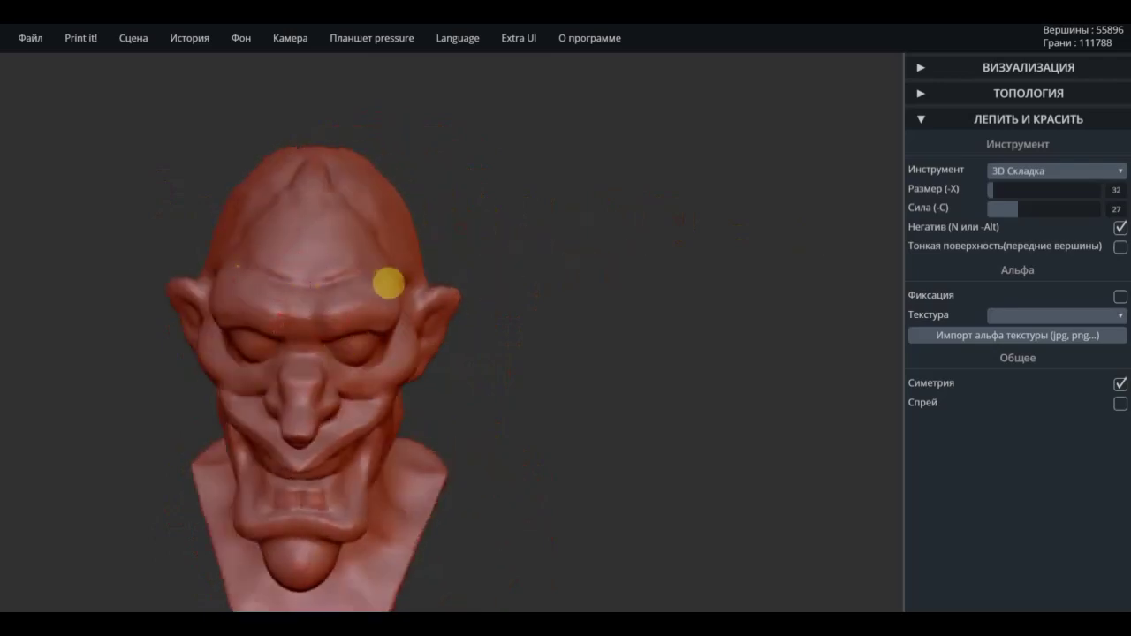
{"action": "left_click_drag", "start_coordinate": [345, 284], "coordinate": [276, 279]}
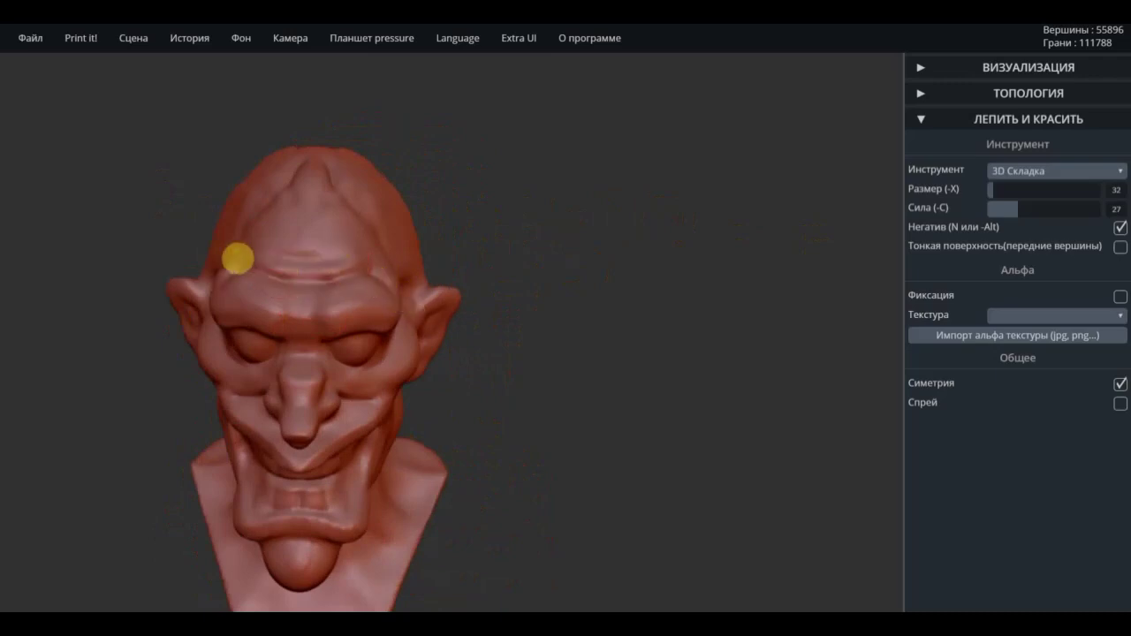
{"action": "left_click_drag", "start_coordinate": [470, 243], "coordinate": [490, 179]}
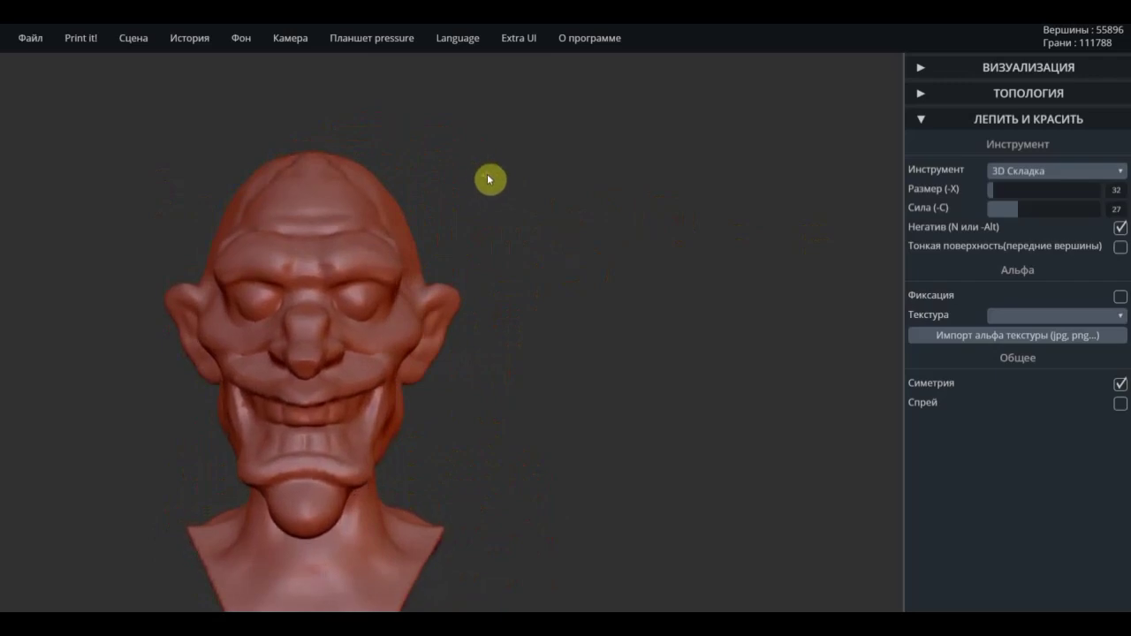
{"action": "scroll", "coordinate": [503, 186], "scroll_direction": "down", "scroll_amount": 3}
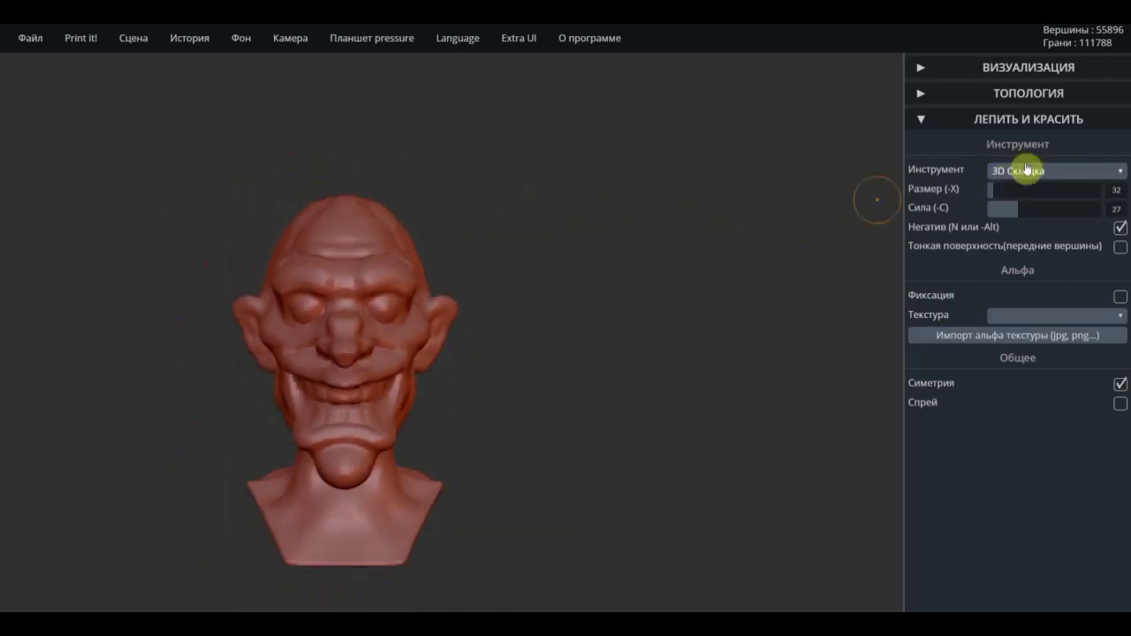
Select 3D Тянучка and pull the back of the skull outward.
{"action": "left_click", "coordinate": [1039, 171]}
{"action": "left_click", "coordinate": [1048, 282]}
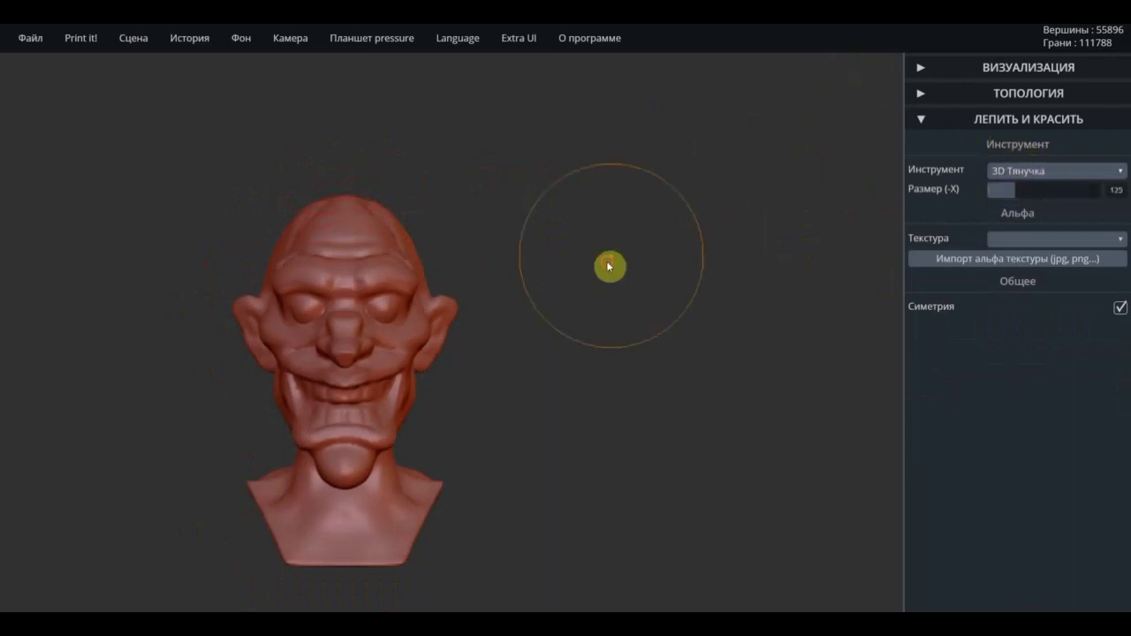
{"action": "left_click_drag", "start_coordinate": [609, 265], "coordinate": [768, 263]}
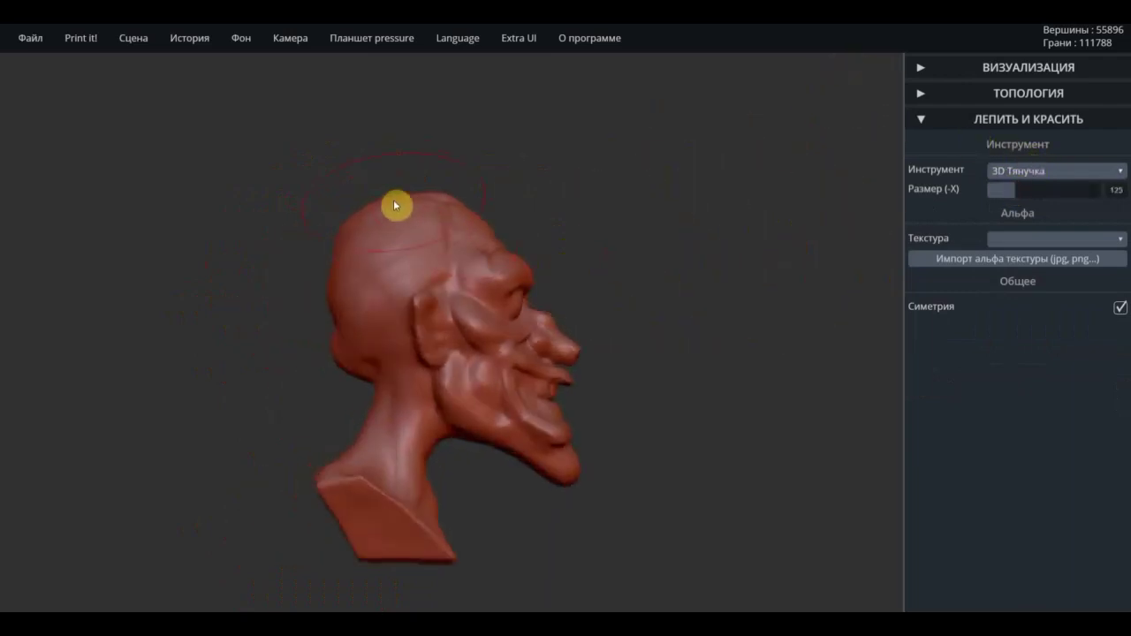
{"action": "mouse_move", "coordinate": [415, 190]}
{"action": "left_mouse_down"}
{"action": "mouse_move", "coordinate": [434, 221]}
{"action": "mouse_move", "coordinate": [424, 211]}
{"action": "left_mouse_up"}
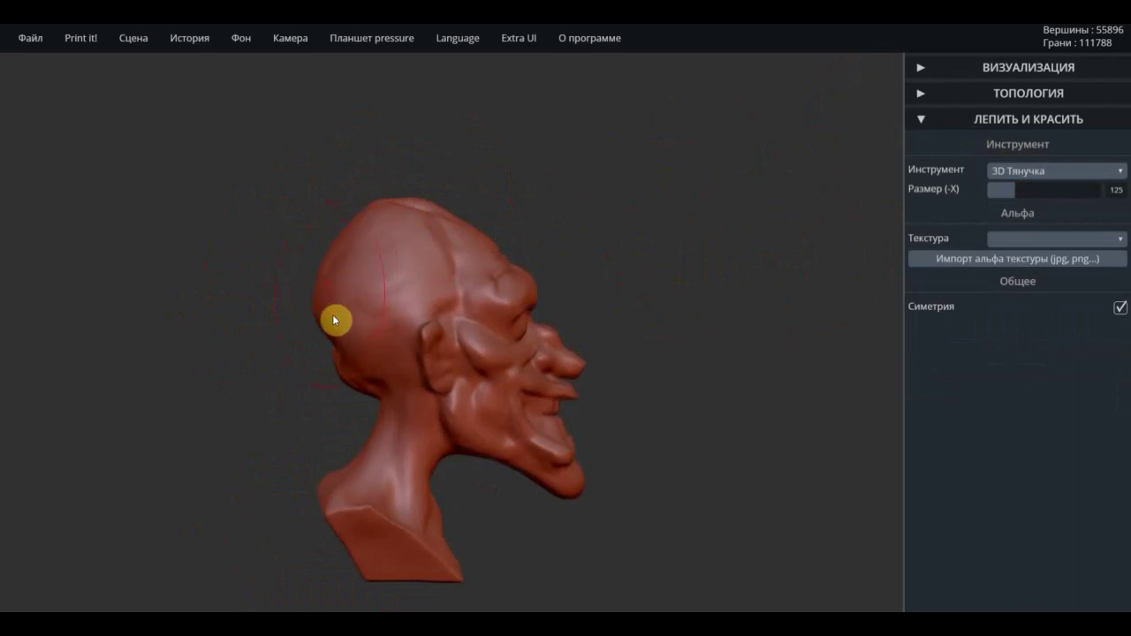
{"action": "left_click_drag", "start_coordinate": [341, 361], "coordinate": [338, 367]}
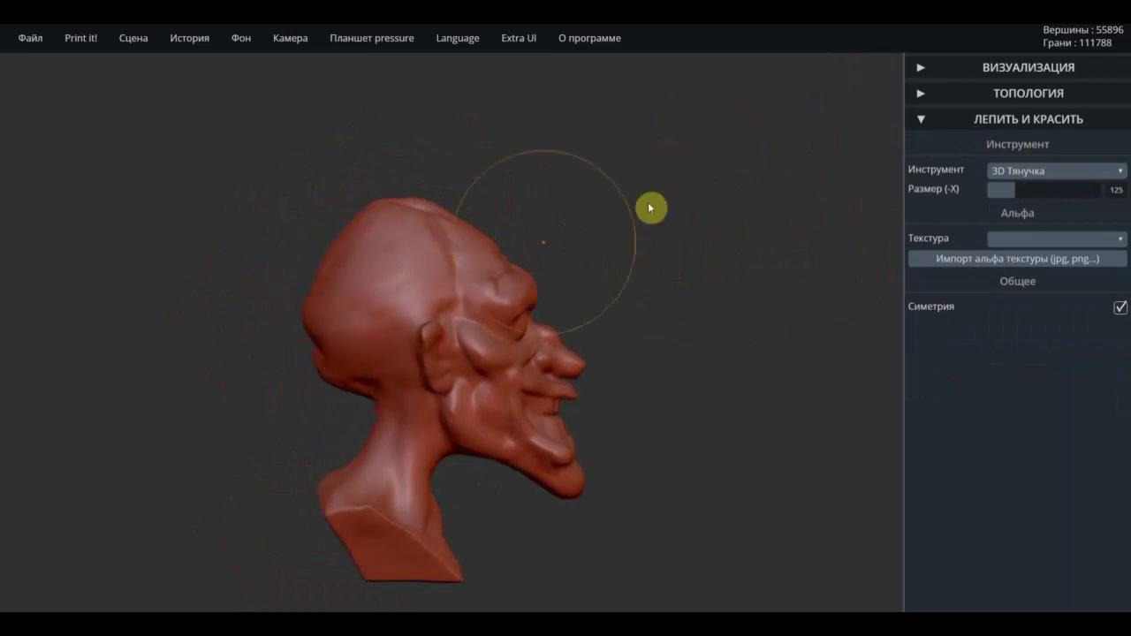
Pull the top of the head up into a pointed dome, then switch to smoothing.
{"action": "left_click_drag", "start_coordinate": [652, 207], "coordinate": [309, 177]}
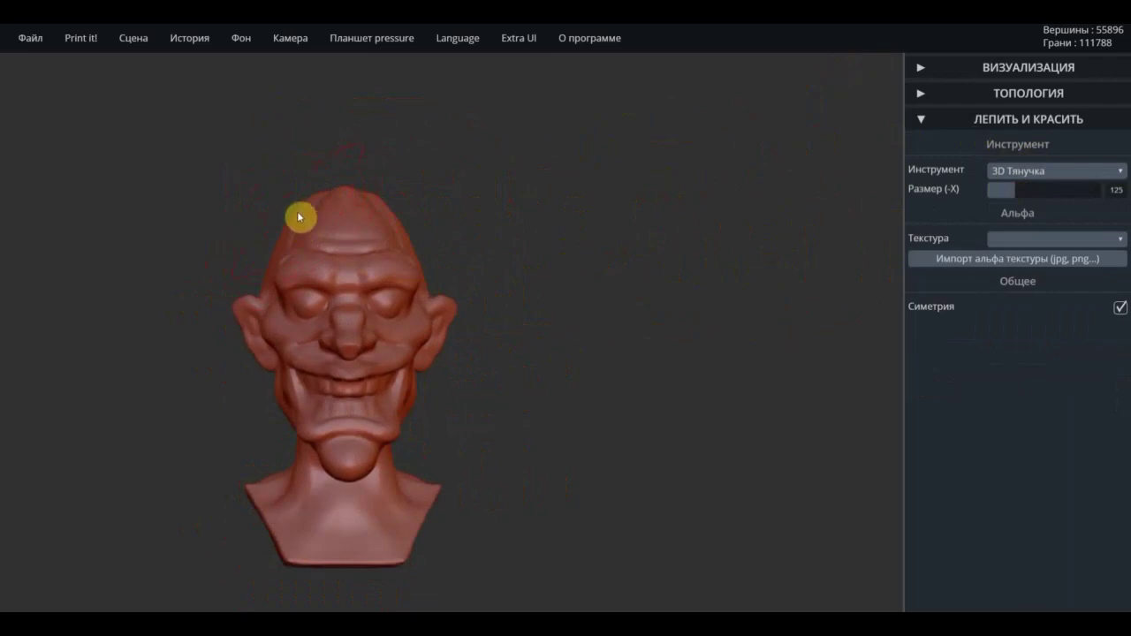
{"action": "left_click_drag", "start_coordinate": [298, 230], "coordinate": [308, 231]}
{"action": "mouse_move", "coordinate": [560, 215]}
{"action": "left_mouse_down"}
{"action": "mouse_move", "coordinate": [518, 333]}
{"action": "mouse_move", "coordinate": [409, 225]}
{"action": "mouse_move", "coordinate": [576, 133]}
{"action": "mouse_move", "coordinate": [553, 217]}
{"action": "mouse_move", "coordinate": [631, 212]}
{"action": "mouse_move", "coordinate": [581, 204]}
{"action": "left_mouse_up"}
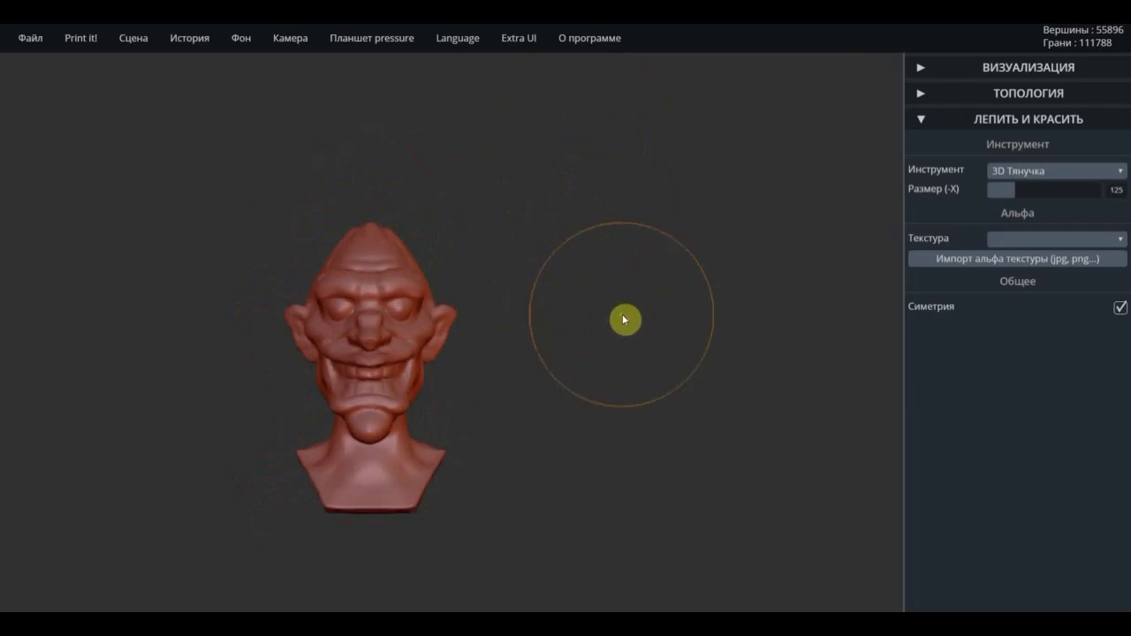
{"action": "scroll", "coordinate": [624, 318], "scroll_direction": "up", "scroll_amount": 2}
{"action": "scroll", "coordinate": [624, 319], "scroll_direction": "up", "scroll_amount": 1}
{"action": "key", "text": "shift"}
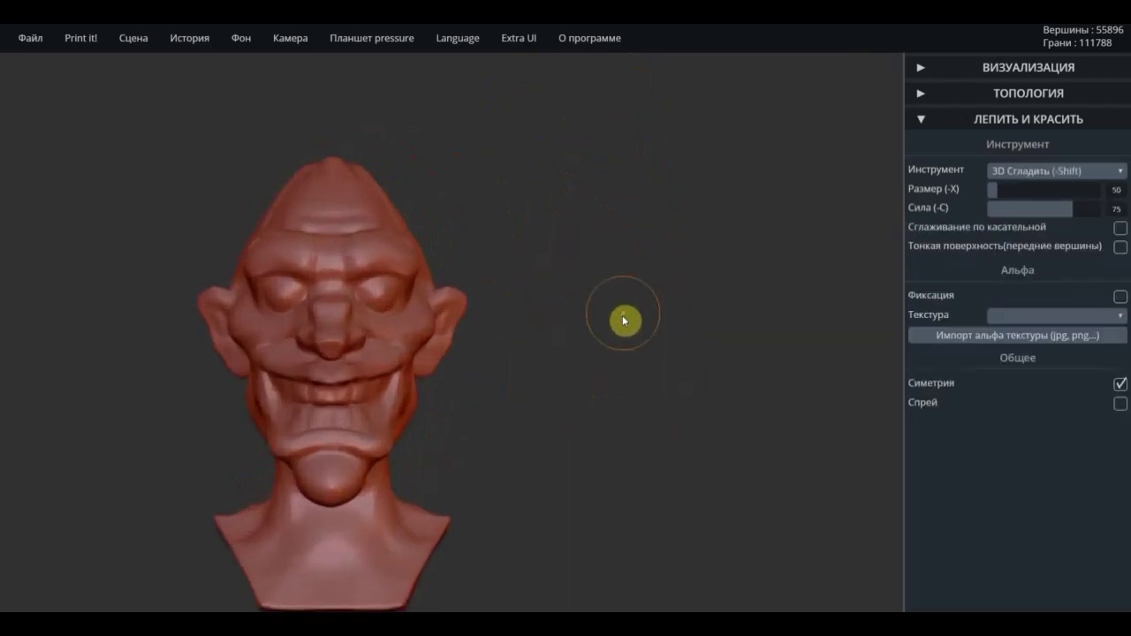
{"action": "mouse_move", "coordinate": [601, 356]}
{"action": "left_mouse_down"}
{"action": "mouse_move", "coordinate": [689, 257]}
{"action": "mouse_move", "coordinate": [669, 263]}
{"action": "mouse_move", "coordinate": [888, 168]}
{"action": "left_mouse_up"}
{"action": "left_click", "coordinate": [1107, 172]}
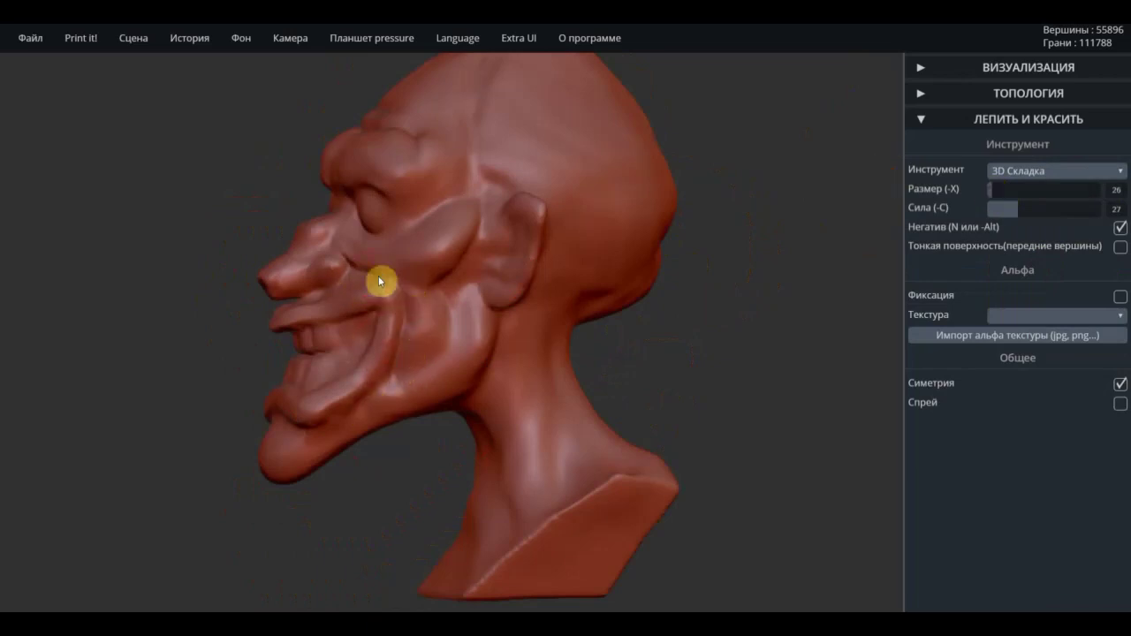
{"action": "key", "text": "f"}
{"action": "key", "text": "l"}
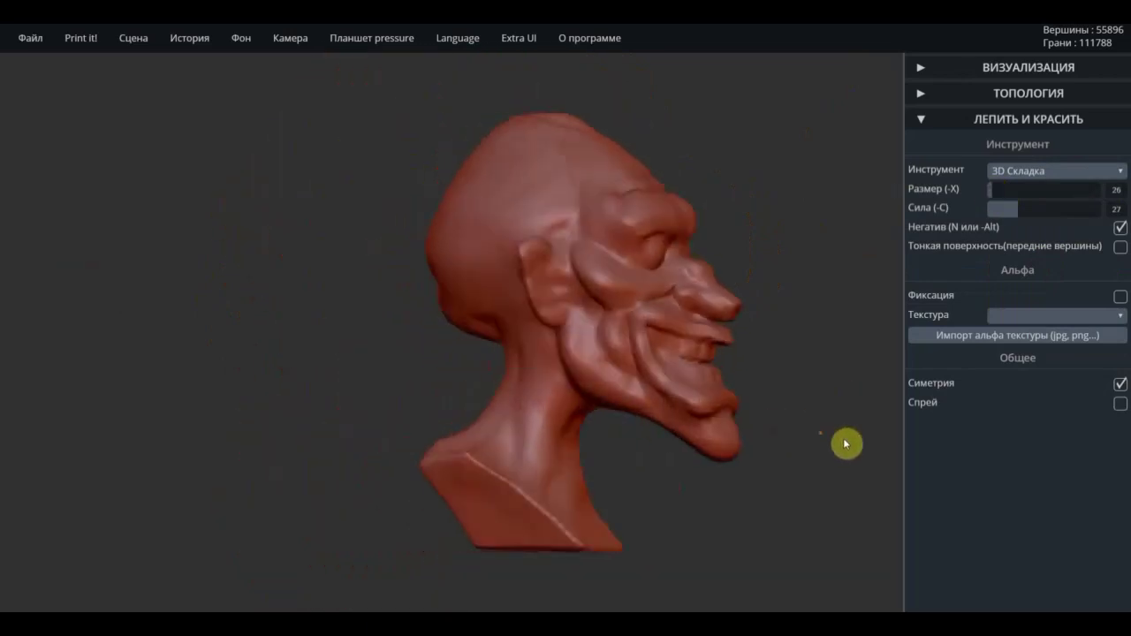
{"action": "left_click", "coordinate": [1055, 172]}
{"action": "left_click", "coordinate": [1051, 286]}
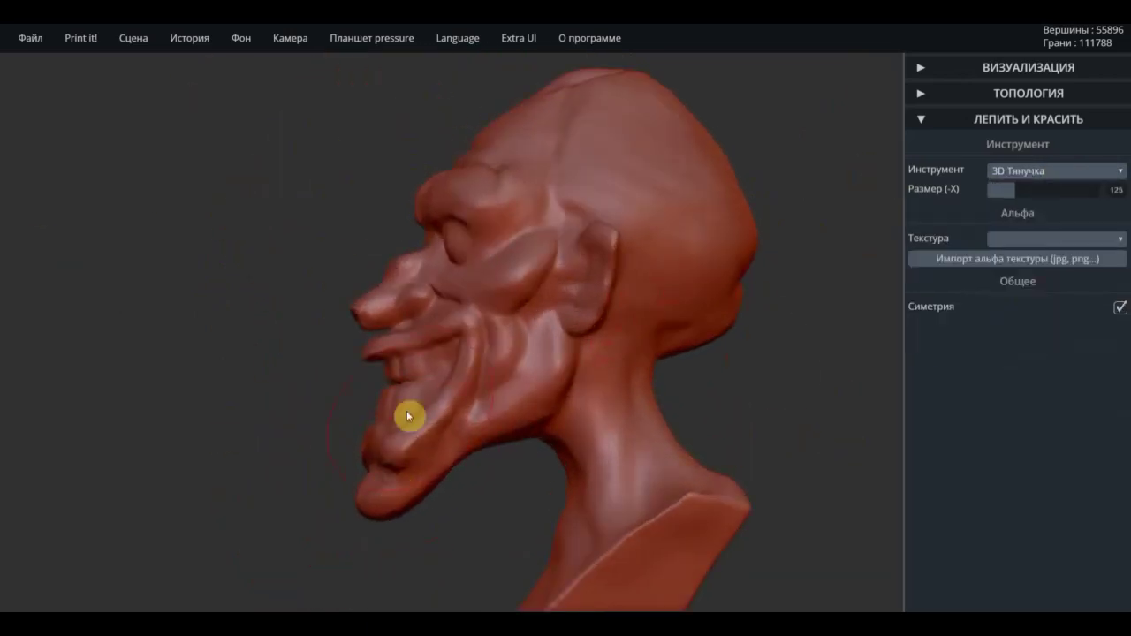
{"action": "key", "text": "f"}
{"action": "key", "text": "x"}
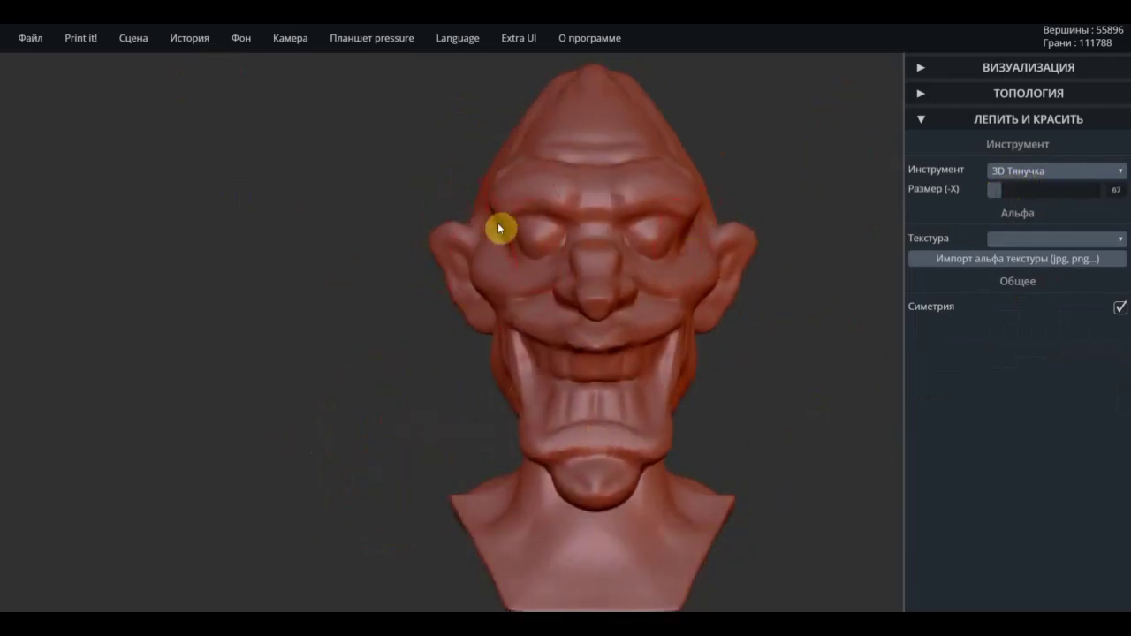
{"action": "mouse_move", "coordinate": [725, 161]}
{"action": "left_mouse_down"}
{"action": "mouse_move", "coordinate": [788, 271]}
{"action": "mouse_move", "coordinate": [361, 212]}
{"action": "left_mouse_up"}
{"action": "key", "text": "f"}
{"action": "left_click", "coordinate": [1048, 172]}
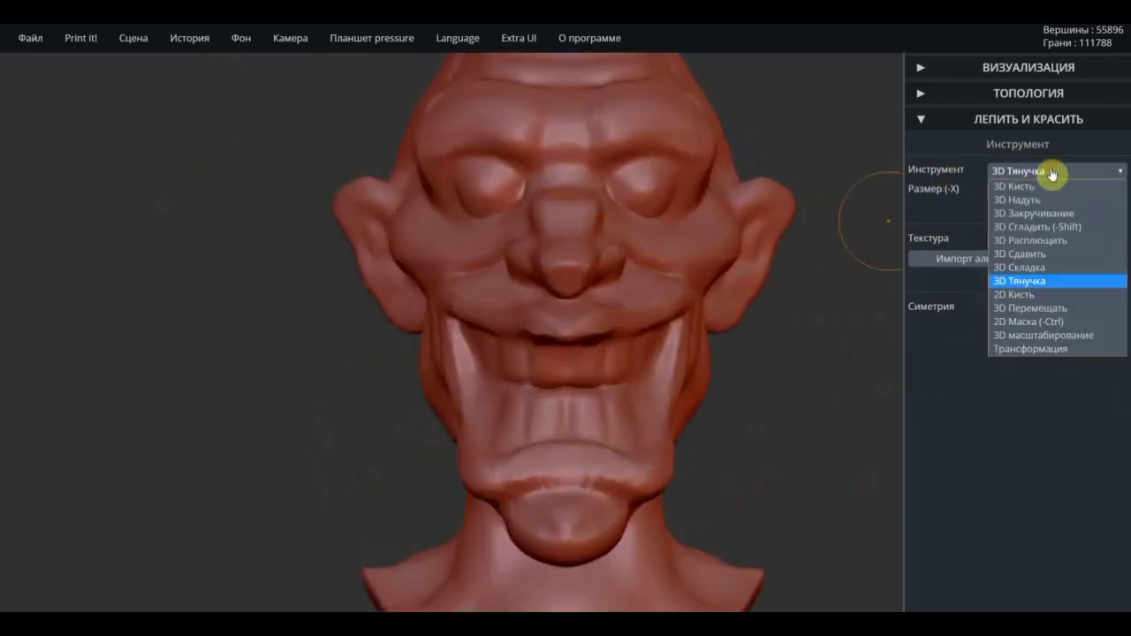
{"action": "left_click", "coordinate": [990, 184]}
{"action": "left_click", "coordinate": [991, 188]}
{"action": "left_click", "coordinate": [1055, 206]}
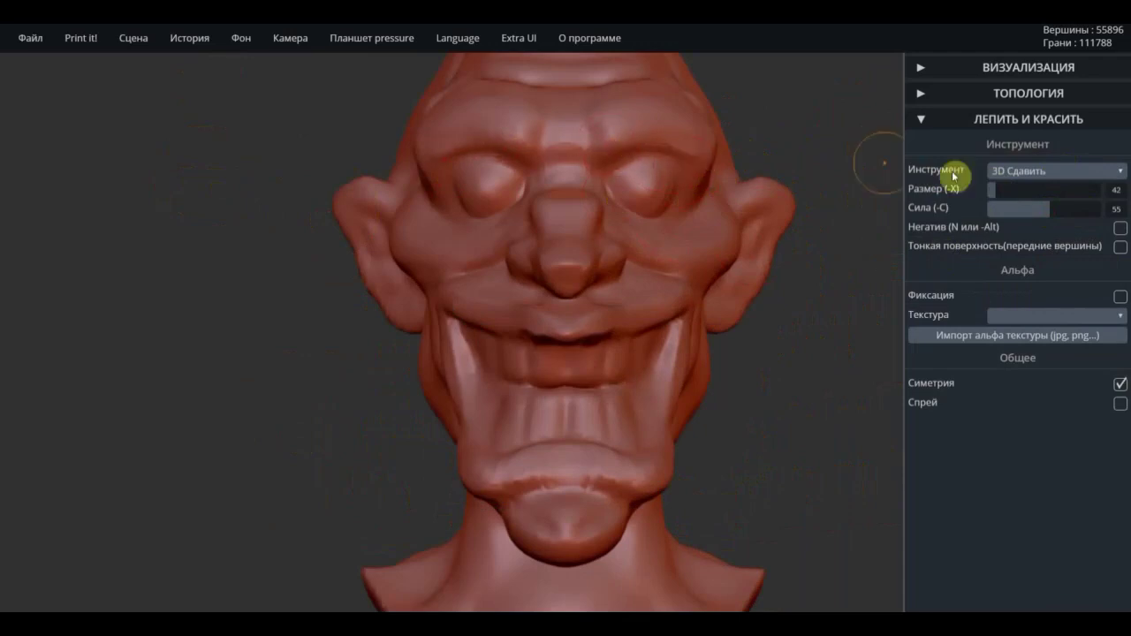
{"action": "scroll", "coordinate": [569, 236], "scroll_direction": "up", "scroll_amount": 3}
{"action": "key", "text": "5"}
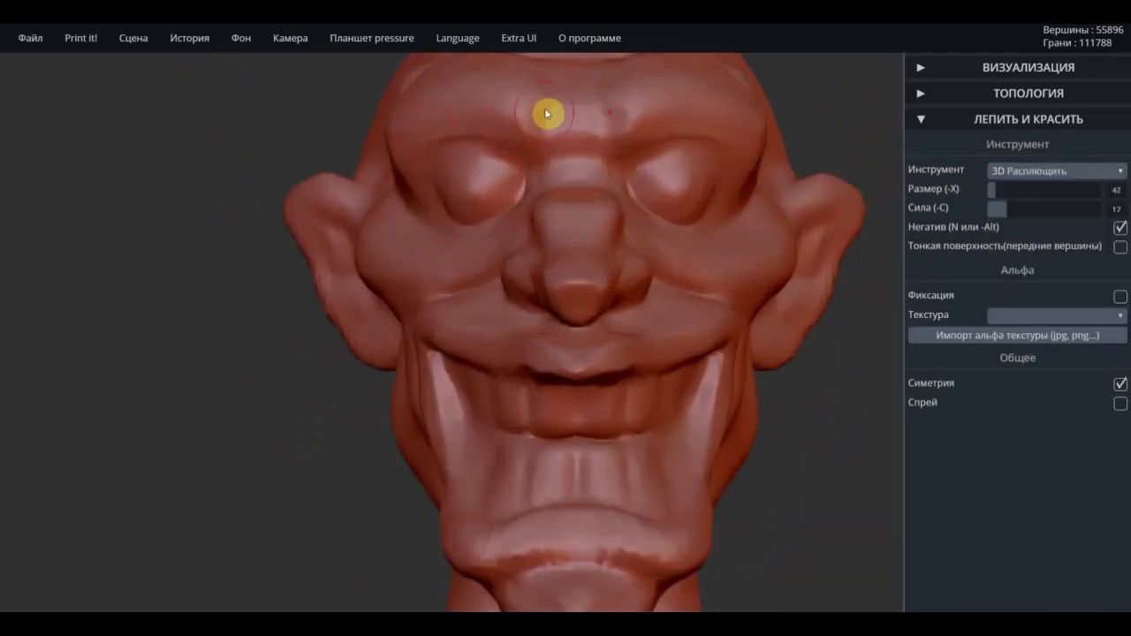
{"action": "right_click_drag", "start_coordinate": [348, 200], "coordinate": [361, 109]}
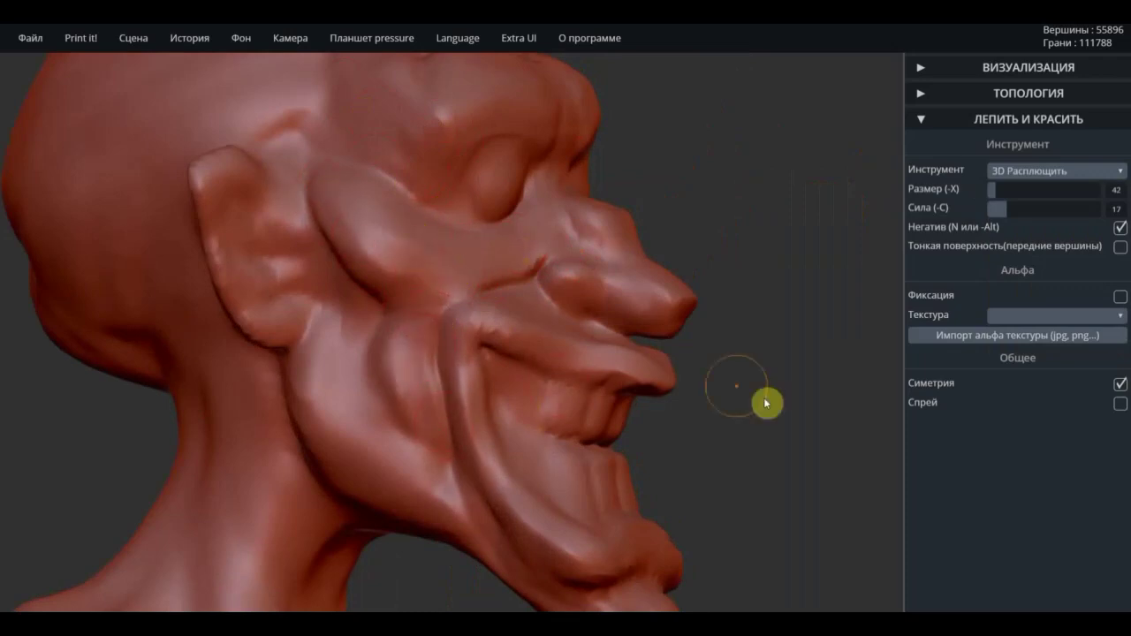
{"action": "mouse_move", "coordinate": [765, 401]}
{"action": "right_mouse_down"}
{"action": "mouse_move", "coordinate": [429, 414]}
{"action": "mouse_move", "coordinate": [591, 280]}
{"action": "right_mouse_up"}
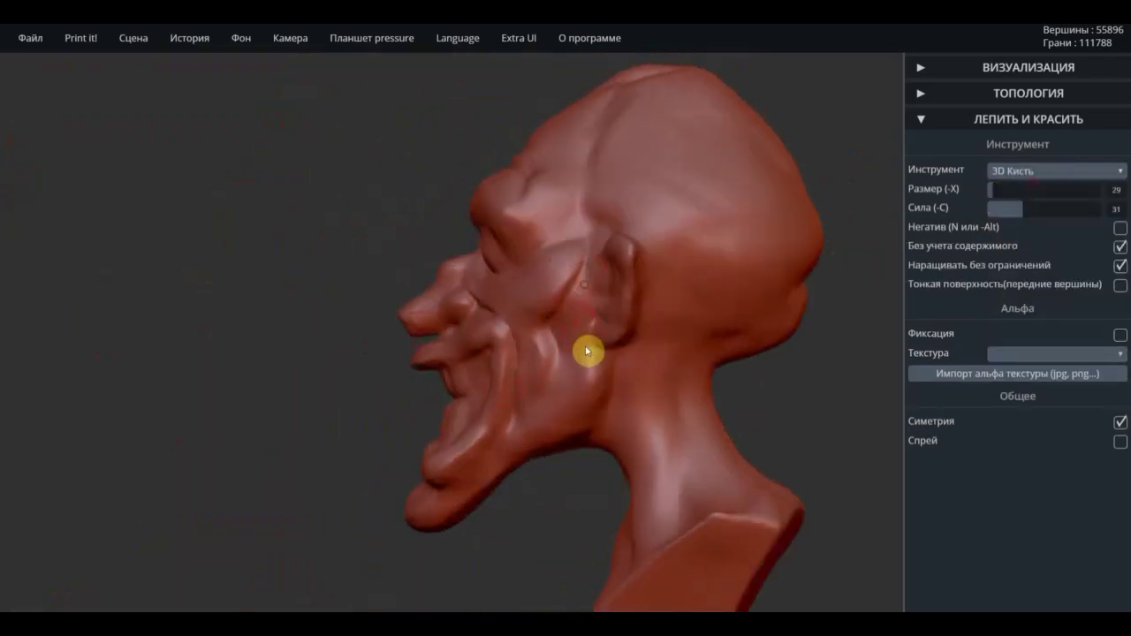
{"action": "mouse_move", "coordinate": [508, 469]}
{"action": "right_mouse_down"}
{"action": "mouse_move", "coordinate": [699, 525]}
{"action": "mouse_move", "coordinate": [522, 317]}
{"action": "right_mouse_up"}
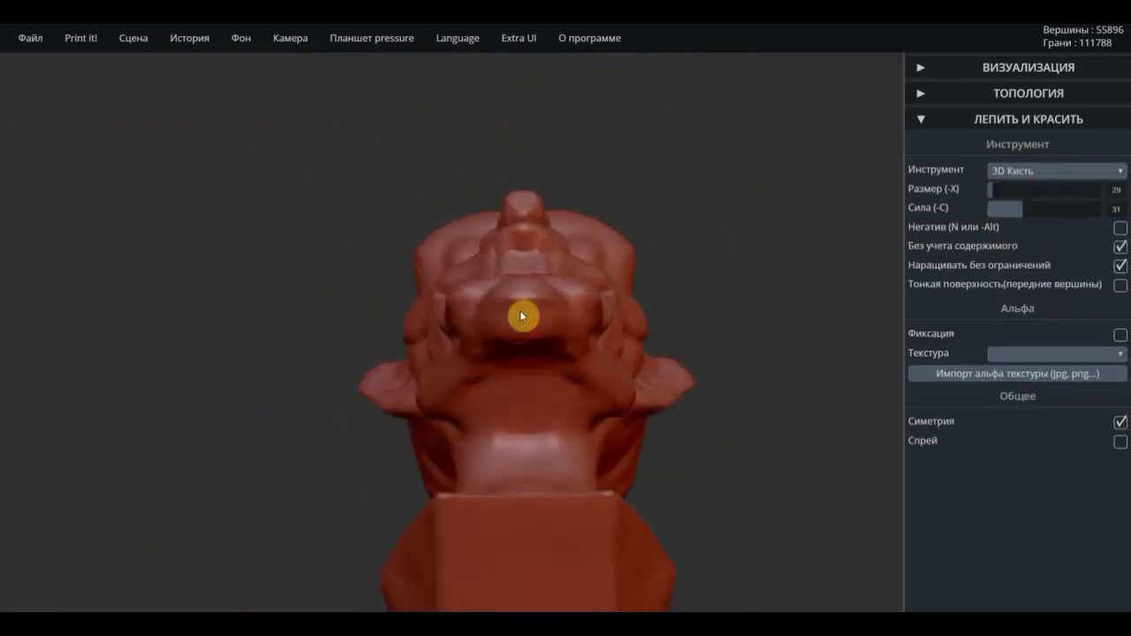
{"action": "mouse_move", "coordinate": [447, 485]}
{"action": "right_mouse_down"}
{"action": "mouse_move", "coordinate": [374, 379]}
{"action": "mouse_move", "coordinate": [593, 419]}
{"action": "mouse_move", "coordinate": [536, 498]}
{"action": "mouse_move", "coordinate": [715, 436]}
{"action": "mouse_move", "coordinate": [546, 362]}
{"action": "mouse_move", "coordinate": [607, 366]}
{"action": "right_mouse_up"}
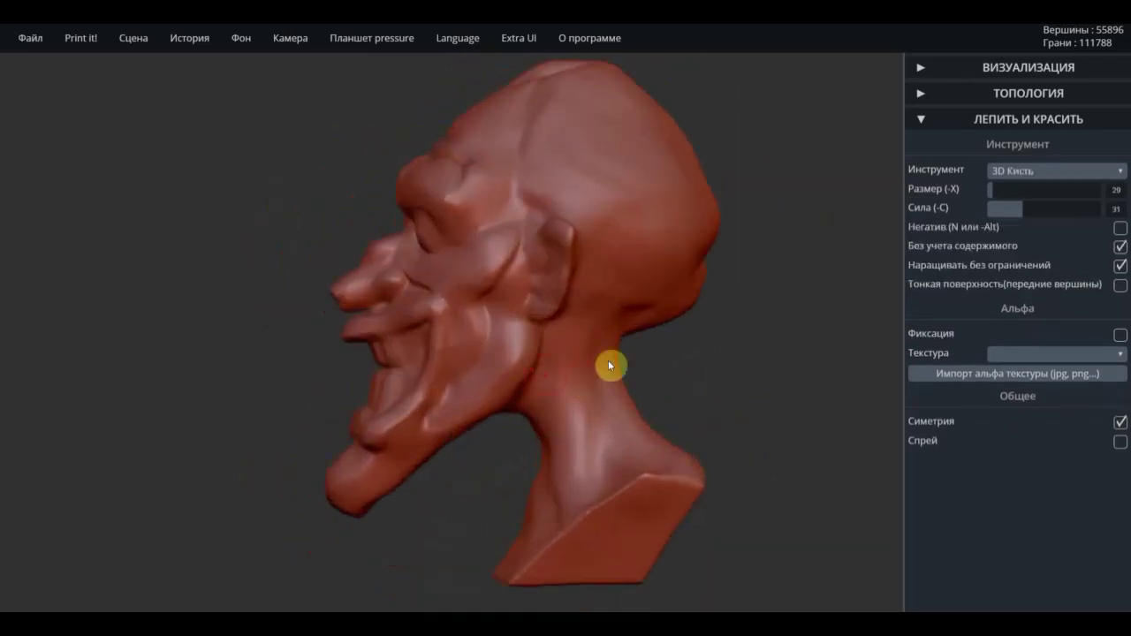
{"action": "left_click", "coordinate": [1056, 171]}
Pull the chin down into a long beard with 3D Тянучка.
{"action": "left_click", "coordinate": [1034, 201]}
{"action": "right_click_drag", "start_coordinate": [707, 335], "coordinate": [512, 379]}
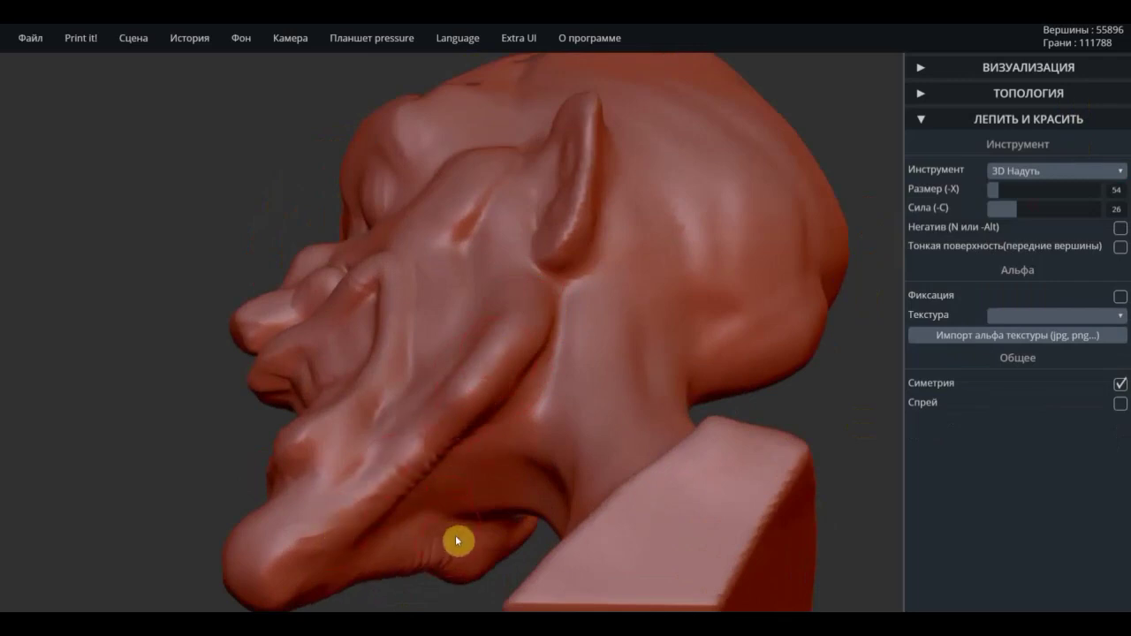
{"action": "mouse_move", "coordinate": [395, 507]}
{"action": "right_mouse_down"}
{"action": "mouse_move", "coordinate": [626, 422]}
{"action": "mouse_move", "coordinate": [336, 447]}
{"action": "mouse_move", "coordinate": [585, 451]}
{"action": "mouse_move", "coordinate": [469, 457]}
{"action": "mouse_move", "coordinate": [573, 488]}
{"action": "right_mouse_up"}
{"action": "left_click", "coordinate": [1056, 171]}
{"action": "left_click", "coordinate": [1035, 297]}
{"action": "left_click_drag", "start_coordinate": [573, 488], "coordinate": [587, 531]}
Orbit around the head to inspect the new beard from the front and sides.
{"action": "mouse_move", "coordinate": [548, 482]}
{"action": "right_mouse_down"}
{"action": "mouse_move", "coordinate": [601, 536]}
{"action": "mouse_move", "coordinate": [392, 453]}
{"action": "mouse_move", "coordinate": [560, 250]}
{"action": "right_mouse_up"}
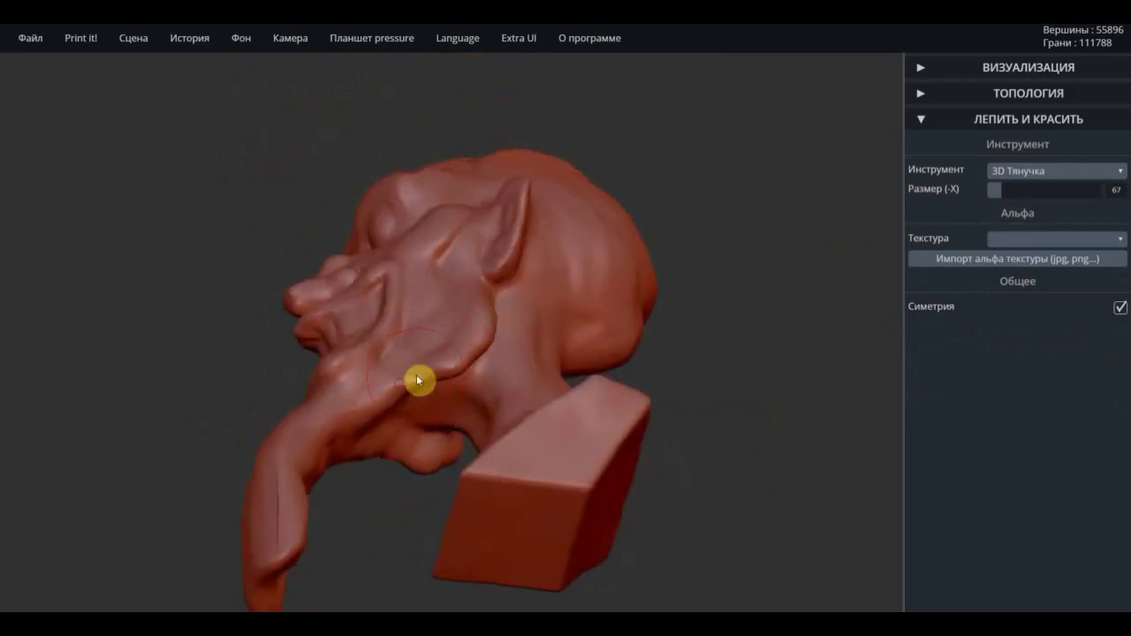
{"action": "mouse_move", "coordinate": [623, 314]}
{"action": "right_mouse_down"}
{"action": "mouse_move", "coordinate": [469, 387]}
{"action": "mouse_move", "coordinate": [288, 343]}
{"action": "right_mouse_up"}
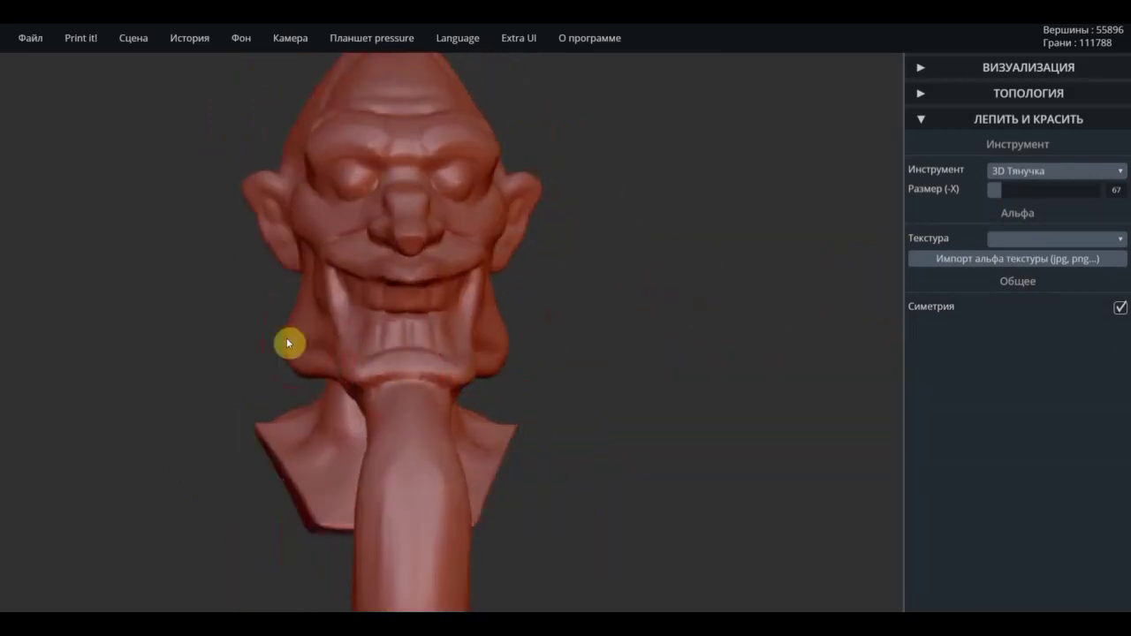
{"action": "right_click_drag", "start_coordinate": [302, 296], "coordinate": [314, 314]}
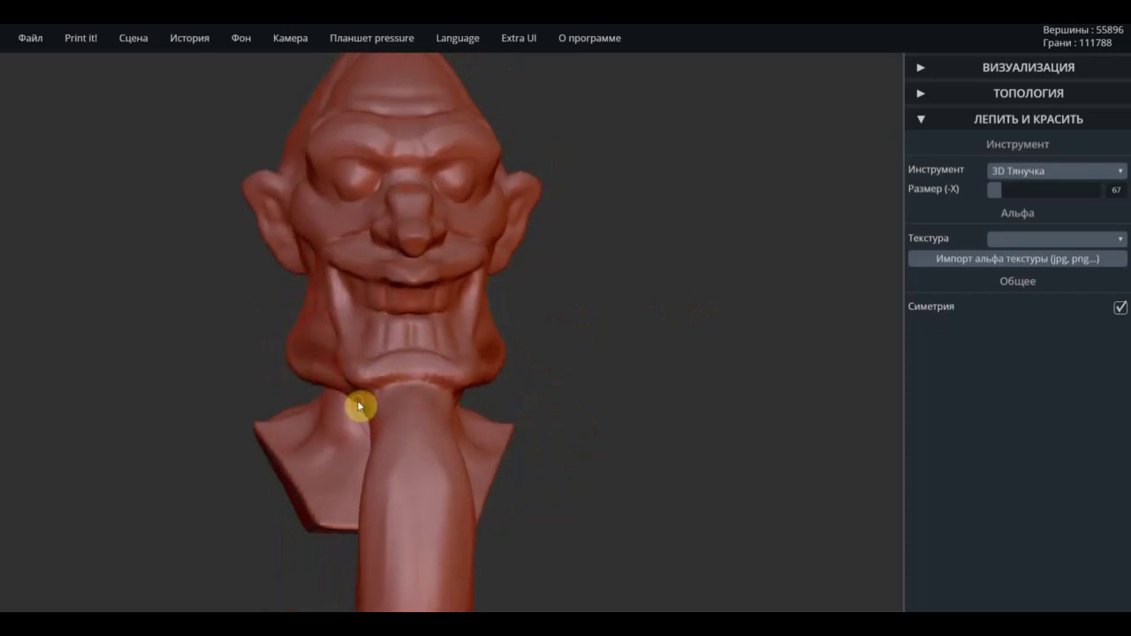
{"action": "right_click_drag", "start_coordinate": [360, 407], "coordinate": [522, 233]}
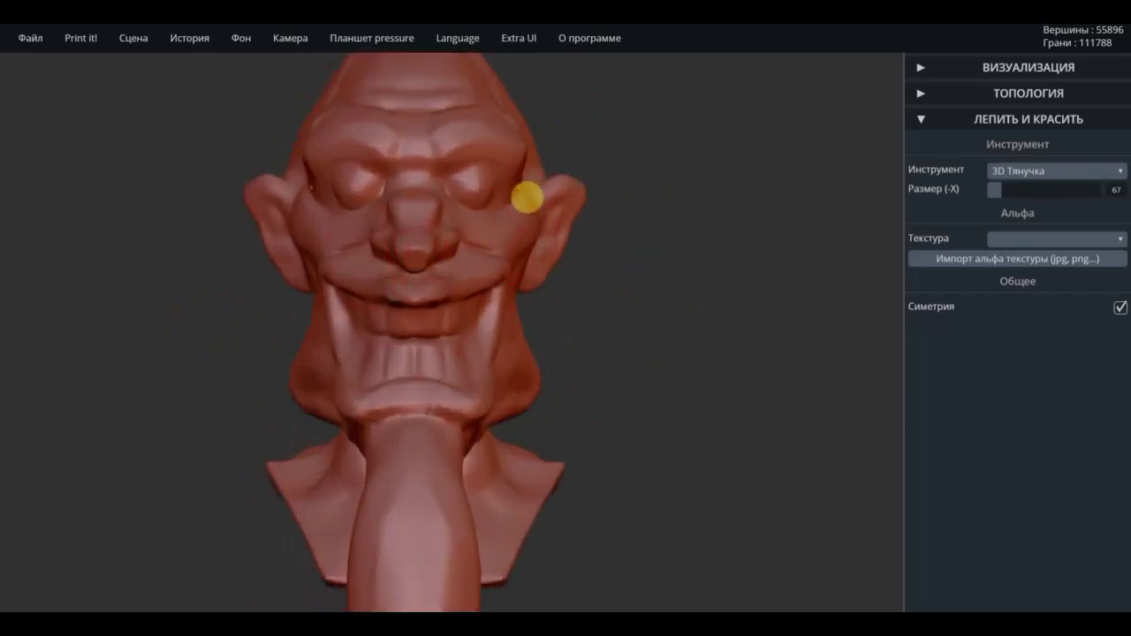
{"action": "right_click_drag", "start_coordinate": [544, 227], "coordinate": [449, 257]}
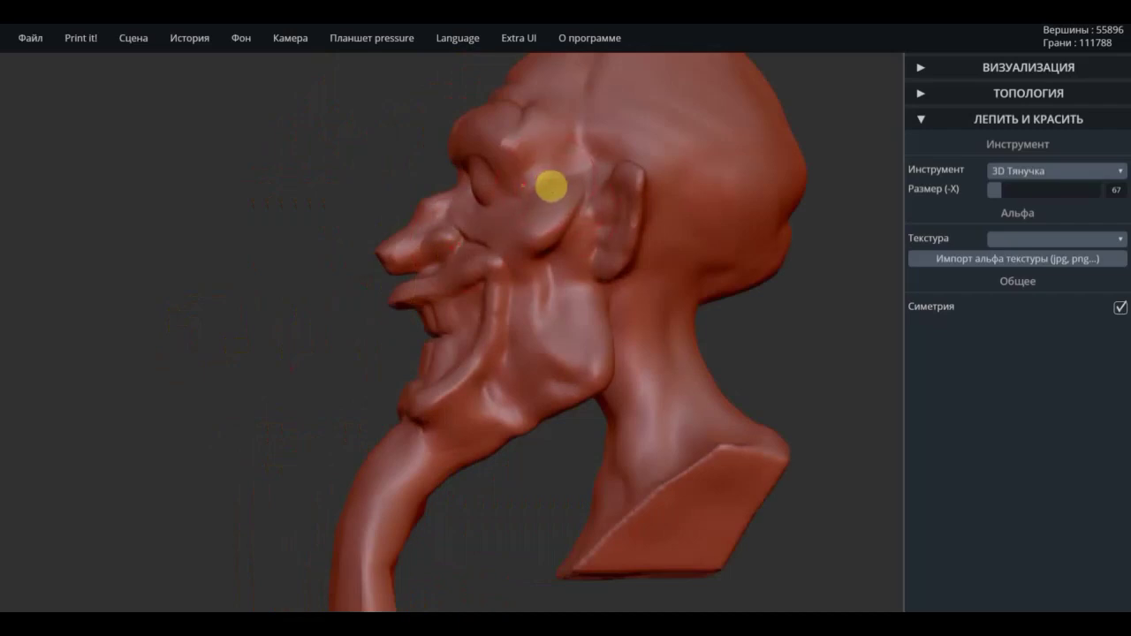
{"action": "mouse_move", "coordinate": [551, 185]}
{"action": "right_mouse_down"}
{"action": "mouse_move", "coordinate": [540, 161]}
{"action": "mouse_move", "coordinate": [465, 153]}
{"action": "mouse_move", "coordinate": [499, 158]}
{"action": "mouse_move", "coordinate": [454, 168]}
{"action": "right_mouse_up"}
{"action": "scroll", "coordinate": [662, 295], "scroll_direction": "down", "scroll_amount": 3}
{"action": "scroll", "coordinate": [649, 412], "scroll_direction": "down", "scroll_amount": 2}
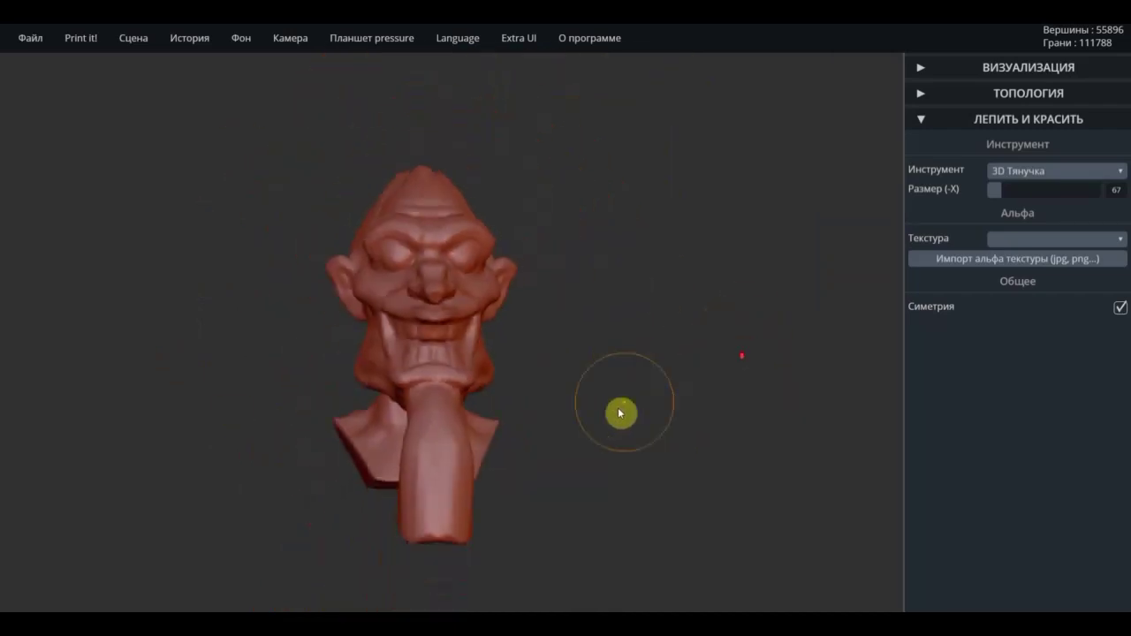
Switch to 3D Кисть and carve a groove down the beard.
{"action": "right_click_drag", "start_coordinate": [620, 413], "coordinate": [568, 452]}
{"action": "key", "text": "1"}
{"action": "scroll", "coordinate": [460, 327], "scroll_direction": "up", "scroll_amount": 4}
{"action": "left_click_drag", "start_coordinate": [482, 373], "coordinate": [511, 469], "text": "alt"}
{"action": "mouse_move", "coordinate": [492, 444]}
{"action": "right_mouse_down"}
{"action": "mouse_move", "coordinate": [578, 363]}
{"action": "mouse_move", "coordinate": [536, 467]}
{"action": "mouse_move", "coordinate": [716, 472]}
{"action": "mouse_move", "coordinate": [948, 128]}
{"action": "right_mouse_up"}
Enable dynamic topology and remesh the bust to just under 40,000 vertices.
{"action": "left_click", "coordinate": [972, 93]}
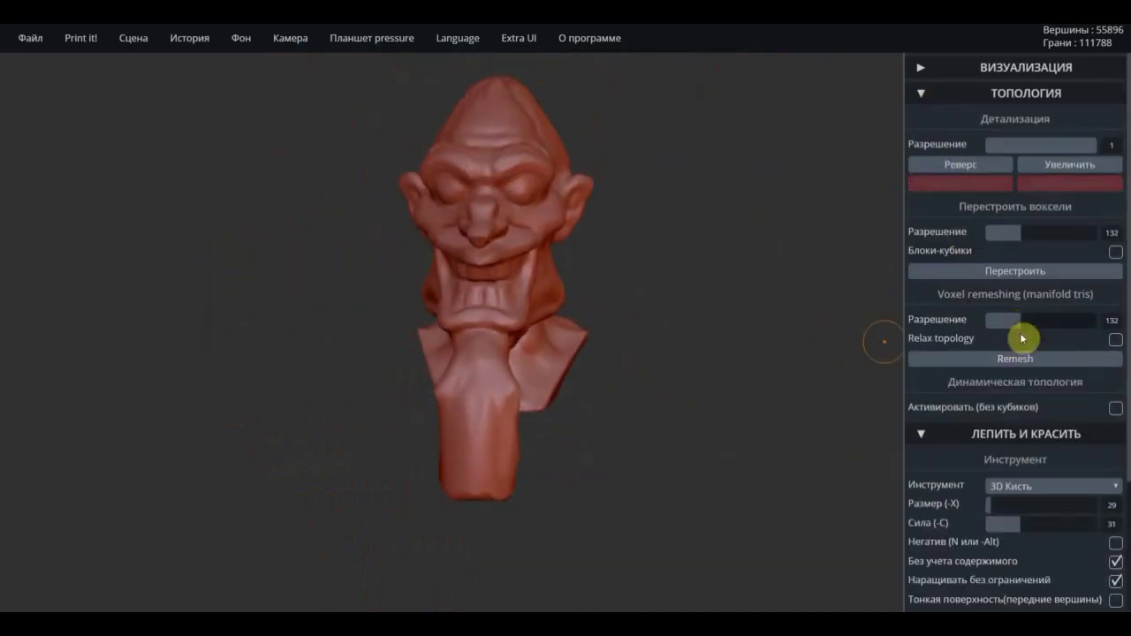
{"action": "scroll", "coordinate": [707, 389], "scroll_direction": "up", "scroll_amount": 3}
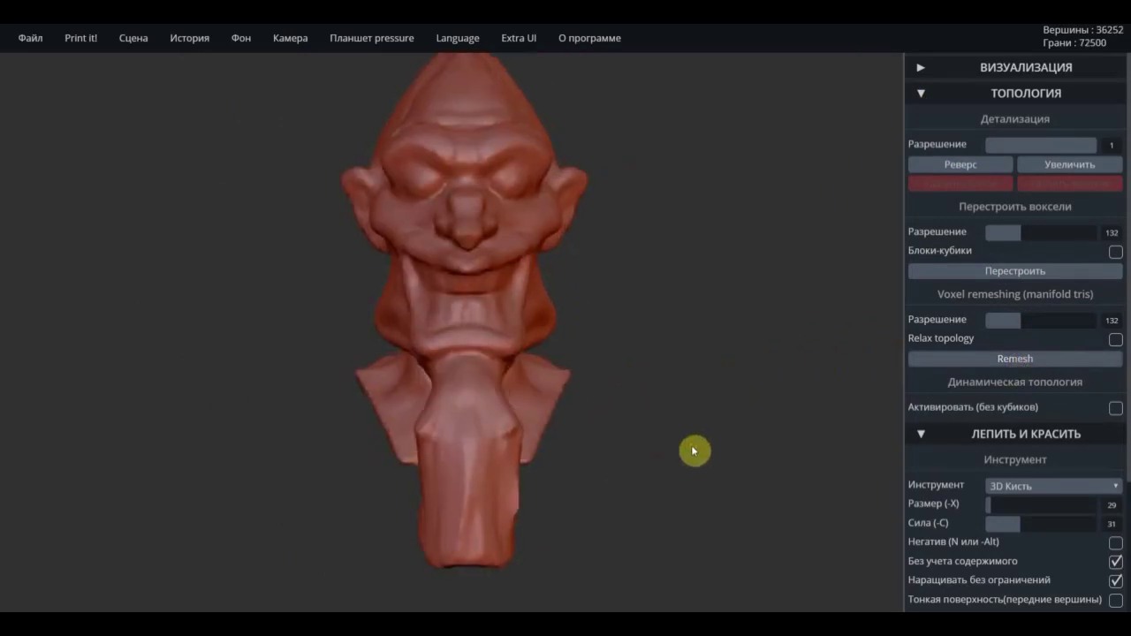
{"action": "left_click", "coordinate": [989, 409]}
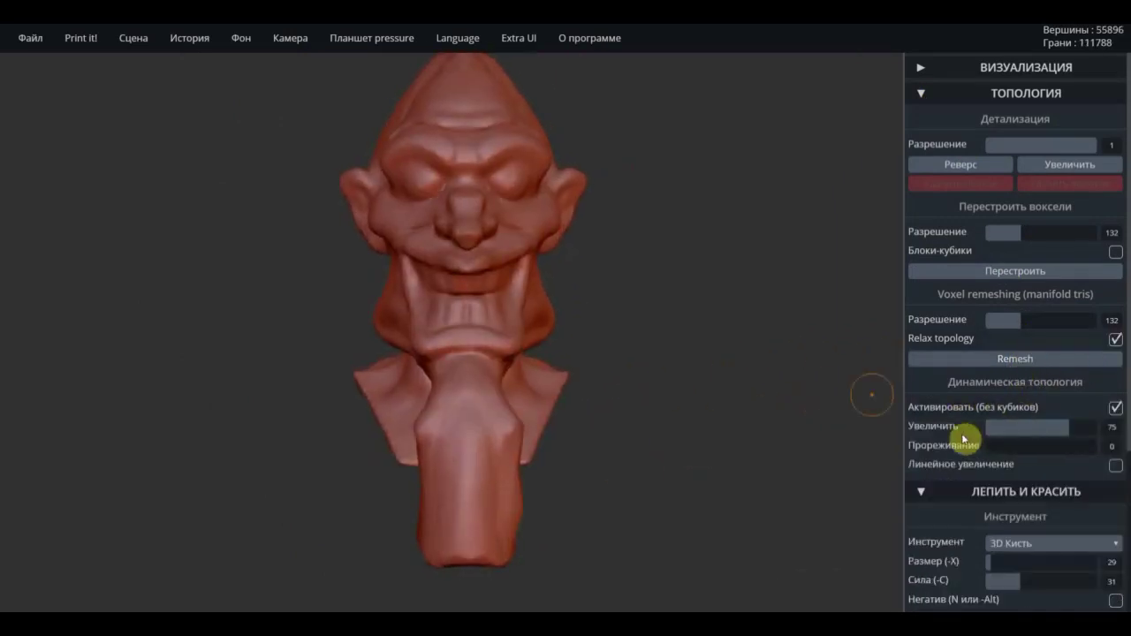
{"action": "left_click", "coordinate": [1016, 359]}
{"action": "scroll", "coordinate": [371, 380], "scroll_direction": "up", "scroll_amount": 5}
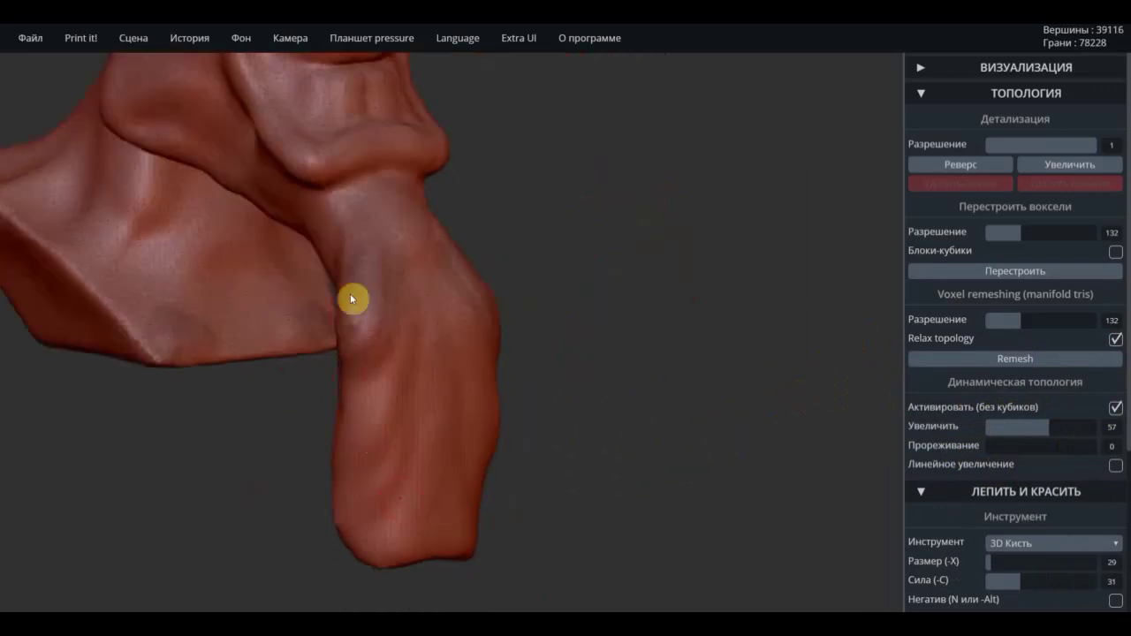
Sculpt strand-like ridges and detail strokes along the beard with 3D Кисть.
{"action": "left_click_drag", "start_coordinate": [352, 300], "coordinate": [355, 376]}
{"action": "right_click_drag", "start_coordinate": [354, 376], "coordinate": [800, 390]}
{"action": "mouse_move", "coordinate": [491, 256]}
{"action": "left_mouse_down"}
{"action": "mouse_move", "coordinate": [418, 257]}
{"action": "mouse_move", "coordinate": [371, 494]}
{"action": "mouse_move", "coordinate": [702, 498]}
{"action": "left_mouse_up"}
{"action": "right_click_drag", "start_coordinate": [702, 498], "coordinate": [580, 256]}
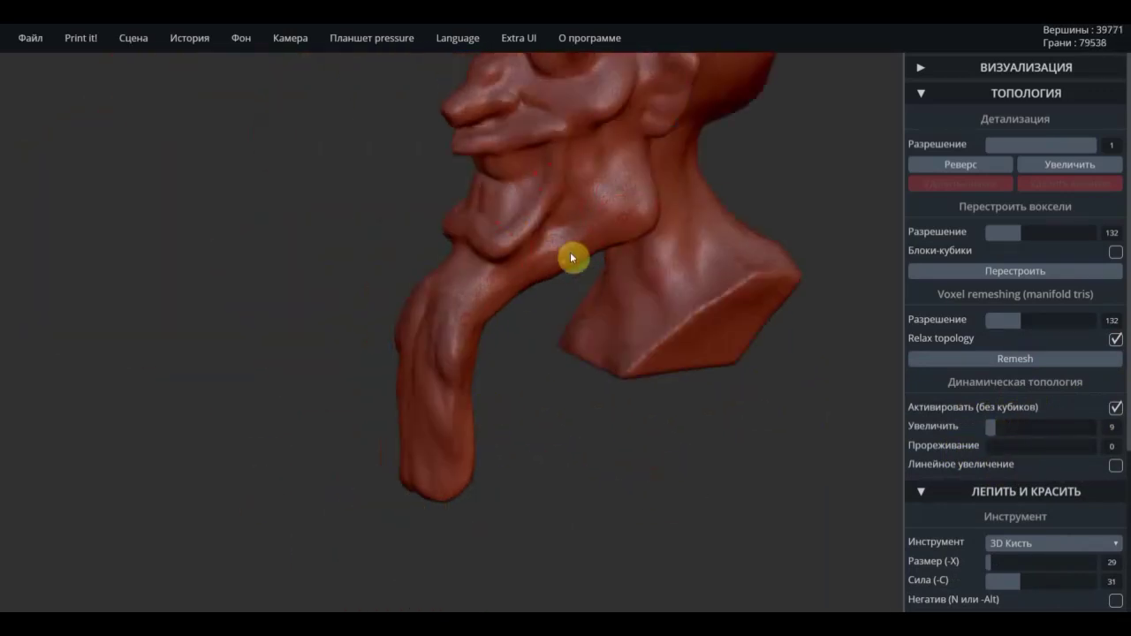
{"action": "left_click_drag", "start_coordinate": [573, 256], "coordinate": [574, 245]}
{"action": "mouse_move", "coordinate": [469, 328]}
{"action": "right_mouse_down"}
{"action": "mouse_move", "coordinate": [921, 397]}
{"action": "mouse_move", "coordinate": [419, 388]}
{"action": "right_mouse_up"}
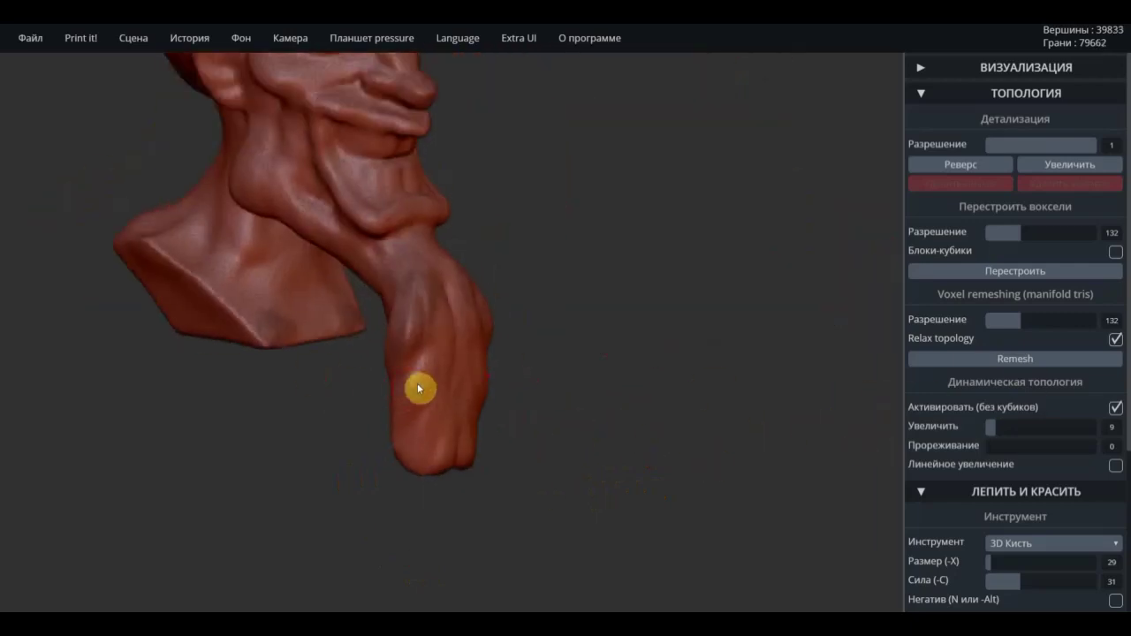
{"action": "mouse_move", "coordinate": [427, 347]}
{"action": "right_mouse_down"}
{"action": "mouse_move", "coordinate": [371, 422]}
{"action": "mouse_move", "coordinate": [449, 381]}
{"action": "right_mouse_up"}
Collapse Топология, select 3D Тянучка, and pull a small bulge out of the beard.
{"action": "left_click", "coordinate": [1025, 93]}
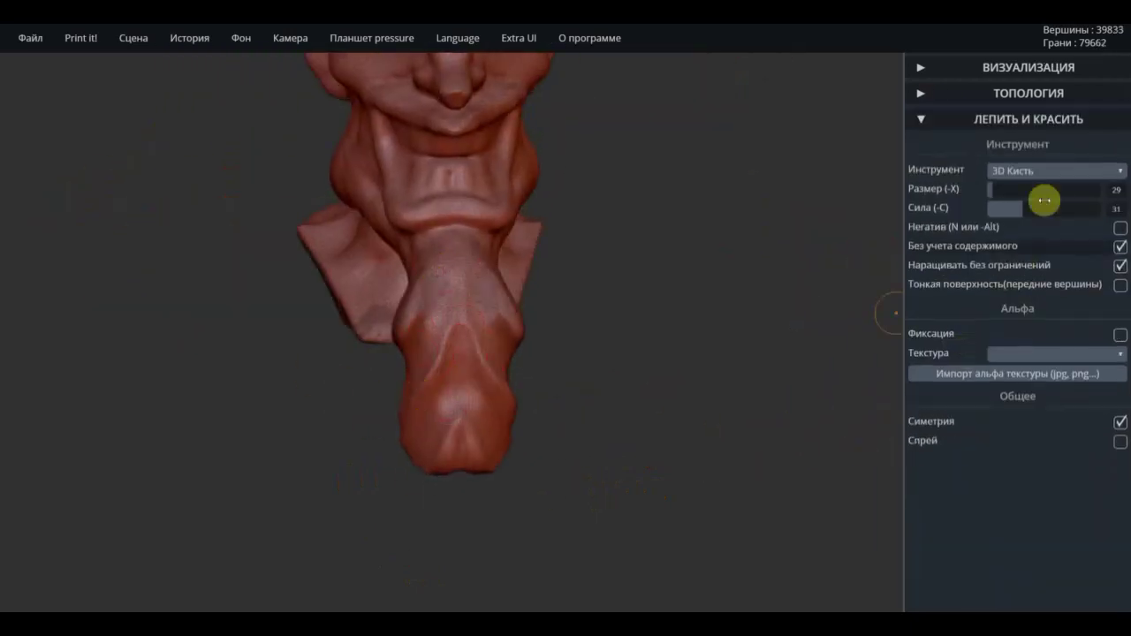
{"action": "left_click", "coordinate": [1051, 168]}
{"action": "left_click", "coordinate": [1051, 289]}
{"action": "left_click_drag", "start_coordinate": [530, 354], "coordinate": [537, 352]}
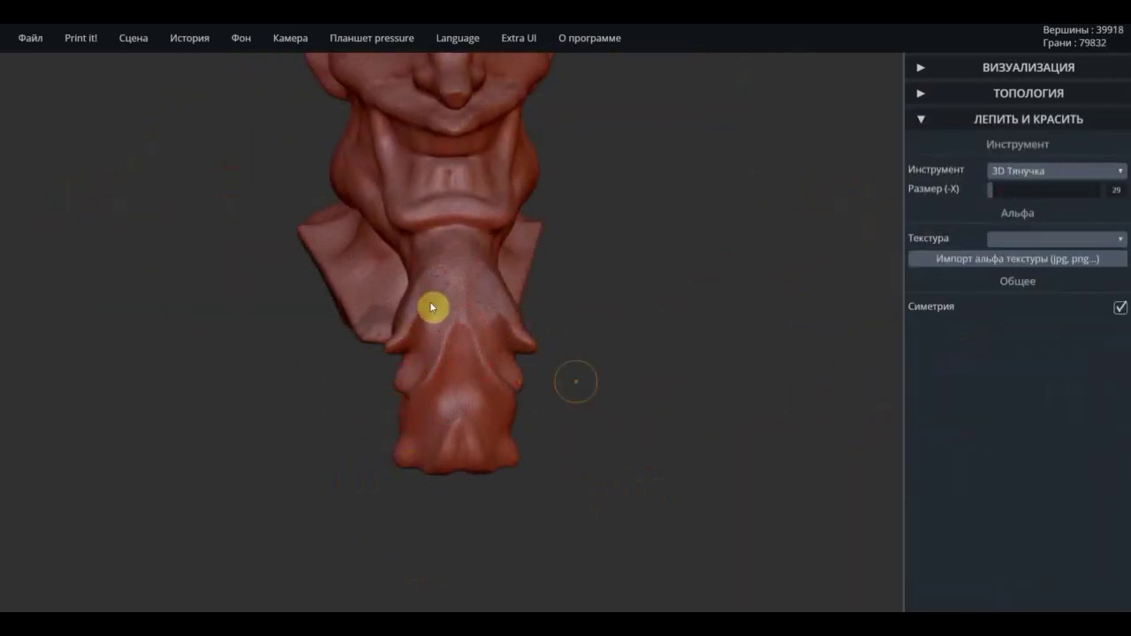
{"action": "mouse_move", "coordinate": [619, 260]}
{"action": "right_mouse_down"}
{"action": "mouse_move", "coordinate": [682, 194]}
{"action": "mouse_move", "coordinate": [701, 200]}
{"action": "mouse_move", "coordinate": [526, 198]}
{"action": "mouse_move", "coordinate": [793, 233]}
{"action": "mouse_move", "coordinate": [636, 313]}
{"action": "mouse_move", "coordinate": [714, 328]}
{"action": "right_mouse_up"}
Pull a ponytail strand out from the back of the head with 3D Тянучка.
{"action": "scroll", "coordinate": [669, 255], "scroll_direction": "up", "scroll_amount": 3}
{"action": "scroll", "coordinate": [599, 202], "scroll_direction": "up", "scroll_amount": 2}
{"action": "scroll", "coordinate": [285, 348], "scroll_direction": "down", "scroll_amount": 3}
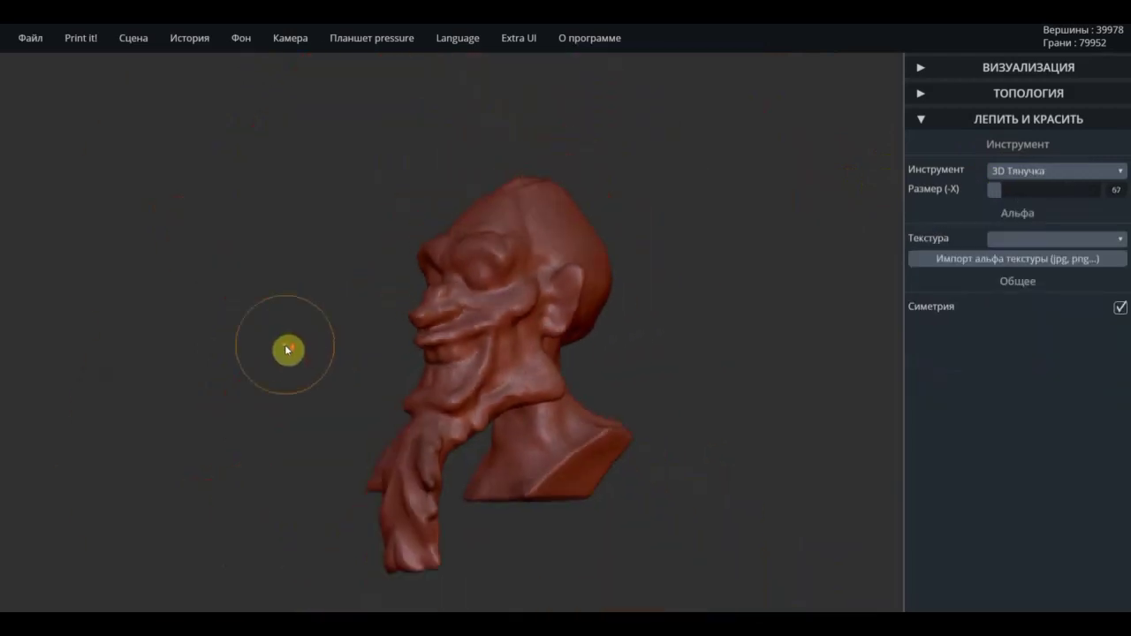
{"action": "mouse_move", "coordinate": [285, 348]}
{"action": "right_mouse_down"}
{"action": "mouse_move", "coordinate": [648, 374]}
{"action": "mouse_move", "coordinate": [868, 374]}
{"action": "mouse_move", "coordinate": [742, 305]}
{"action": "right_mouse_up"}
{"action": "left_click_drag", "start_coordinate": [742, 305], "coordinate": [727, 424]}
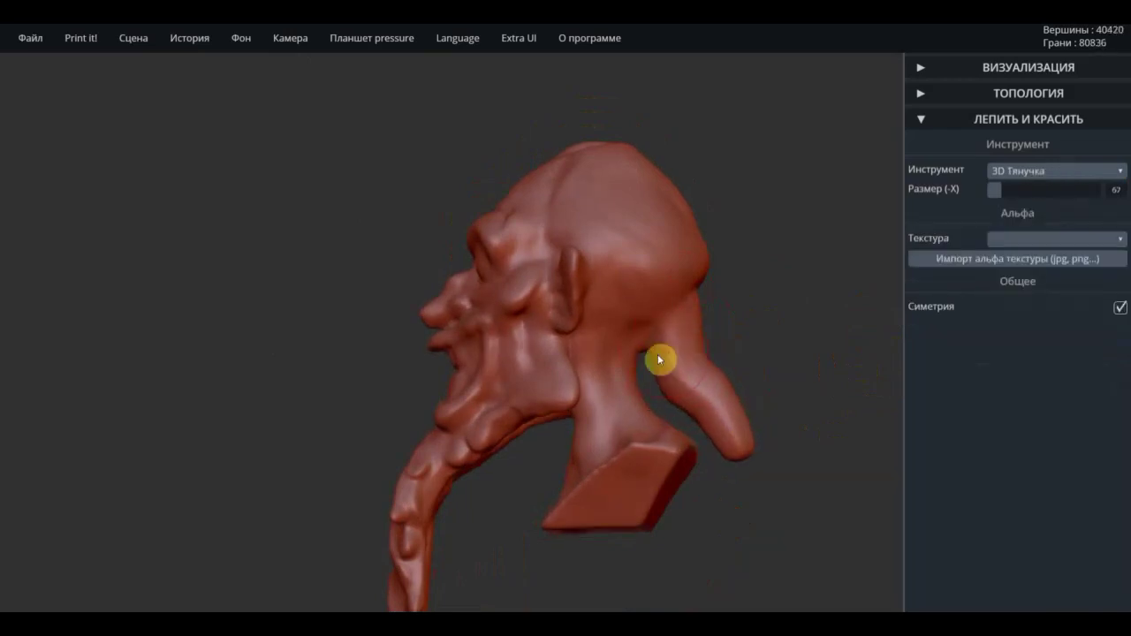
{"action": "right_click_drag", "start_coordinate": [733, 448], "coordinate": [565, 374]}
Flatten the ponytail's shape with the flatten brush.
{"action": "left_click", "coordinate": [1052, 171]}
{"action": "left_click", "coordinate": [1029, 243]}
{"action": "scroll", "coordinate": [588, 356], "scroll_direction": "up", "scroll_amount": 3}
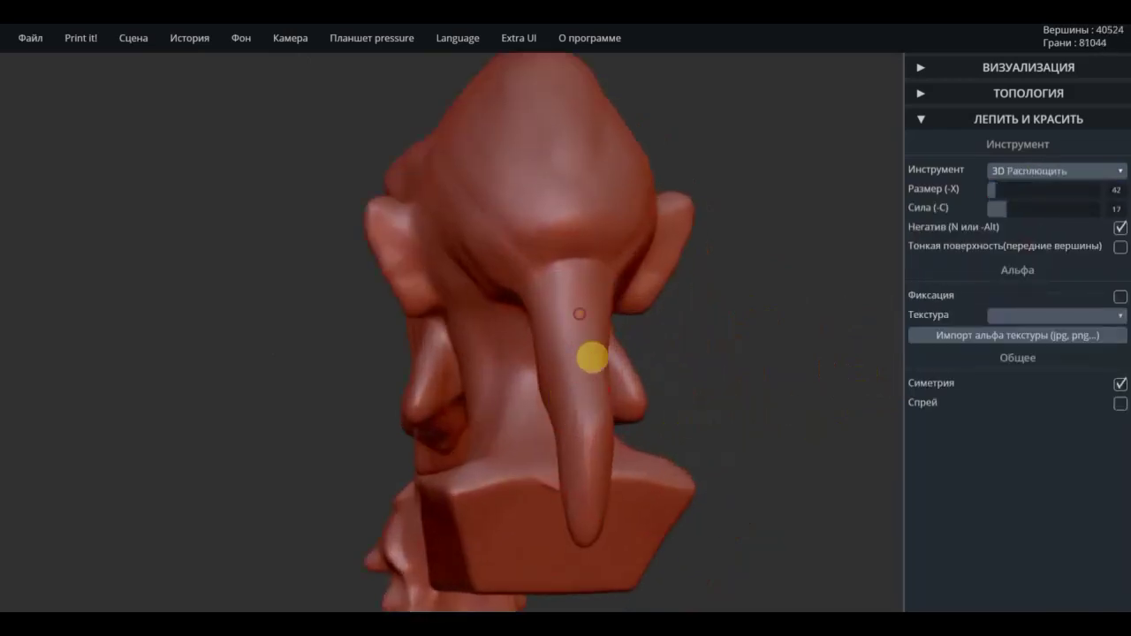
{"action": "left_click_drag", "start_coordinate": [589, 356], "coordinate": [549, 325]}
{"action": "mouse_move", "coordinate": [549, 325]}
{"action": "right_mouse_down"}
{"action": "mouse_move", "coordinate": [690, 429]}
{"action": "mouse_move", "coordinate": [858, 268]}
{"action": "right_mouse_up"}
Switch back to 3D Тянучка and pull the ponytail longer.
{"action": "left_click", "coordinate": [1052, 171]}
{"action": "left_click", "coordinate": [1035, 306]}
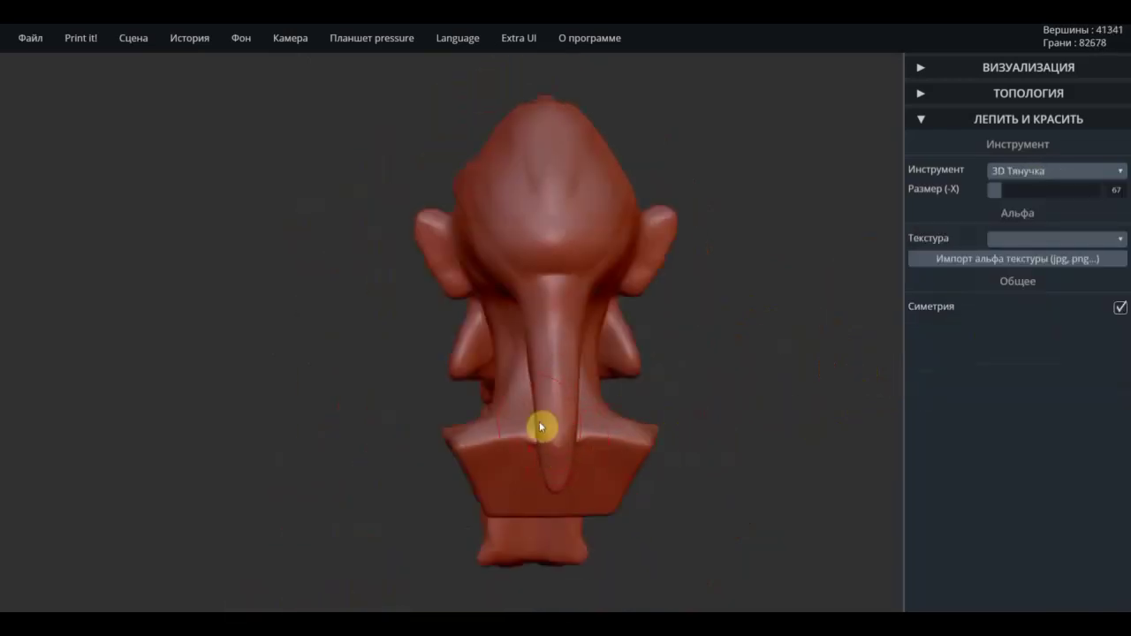
{"action": "left_click_drag", "start_coordinate": [540, 427], "coordinate": [538, 324]}
{"action": "right_click_drag", "start_coordinate": [639, 344], "coordinate": [580, 376]}
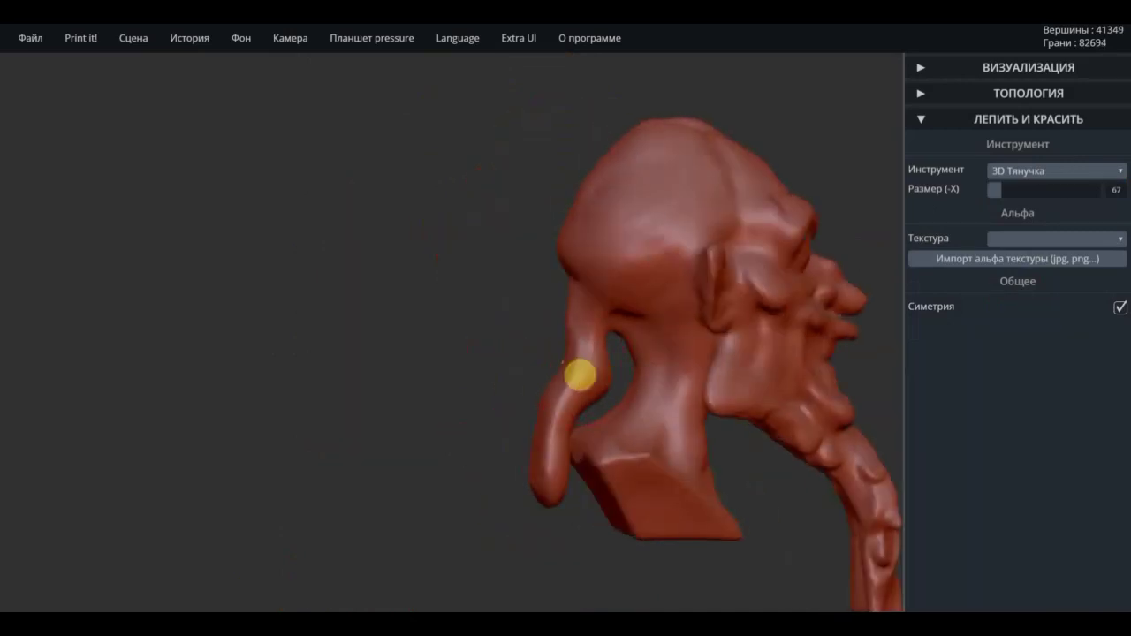
{"action": "scroll", "coordinate": [572, 291], "scroll_direction": "down", "scroll_amount": 2}
{"action": "right_click_drag", "start_coordinate": [558, 313], "coordinate": [204, 308]}
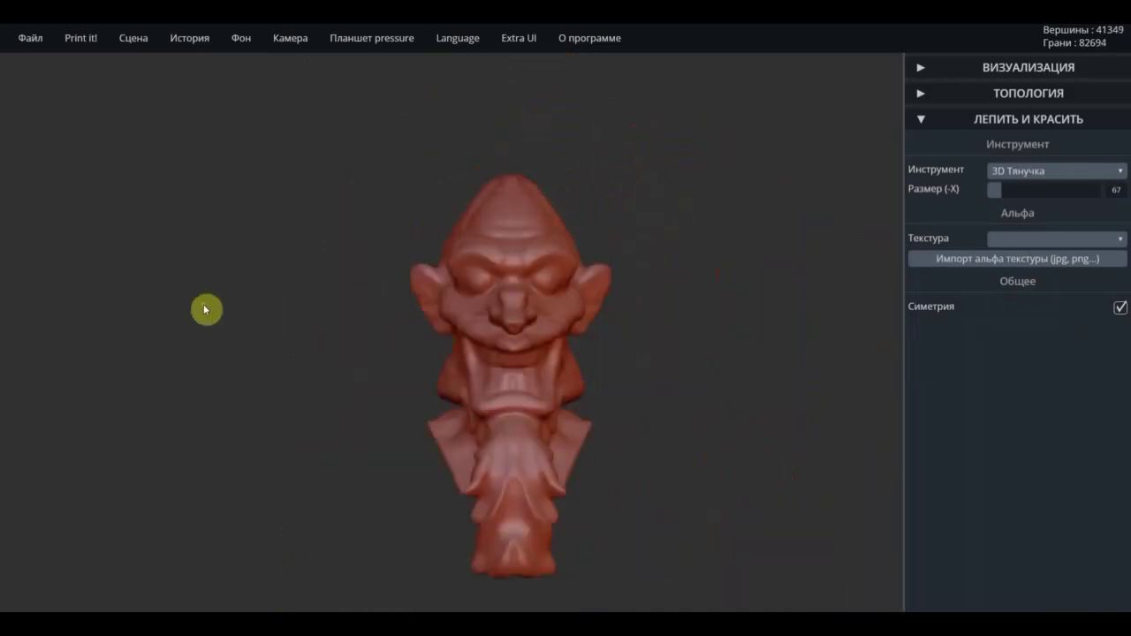
Smooth the ponytail surface while viewing the back of the head, then open the tool list.
{"action": "scroll", "coordinate": [588, 359], "scroll_direction": "up", "scroll_amount": 2}
{"action": "scroll", "coordinate": [535, 374], "scroll_direction": "up", "scroll_amount": 2}
{"action": "scroll", "coordinate": [431, 375], "scroll_direction": "up", "scroll_amount": 2}
{"action": "key", "text": "shift"}
{"action": "right_click_drag", "start_coordinate": [431, 376], "coordinate": [424, 348]}
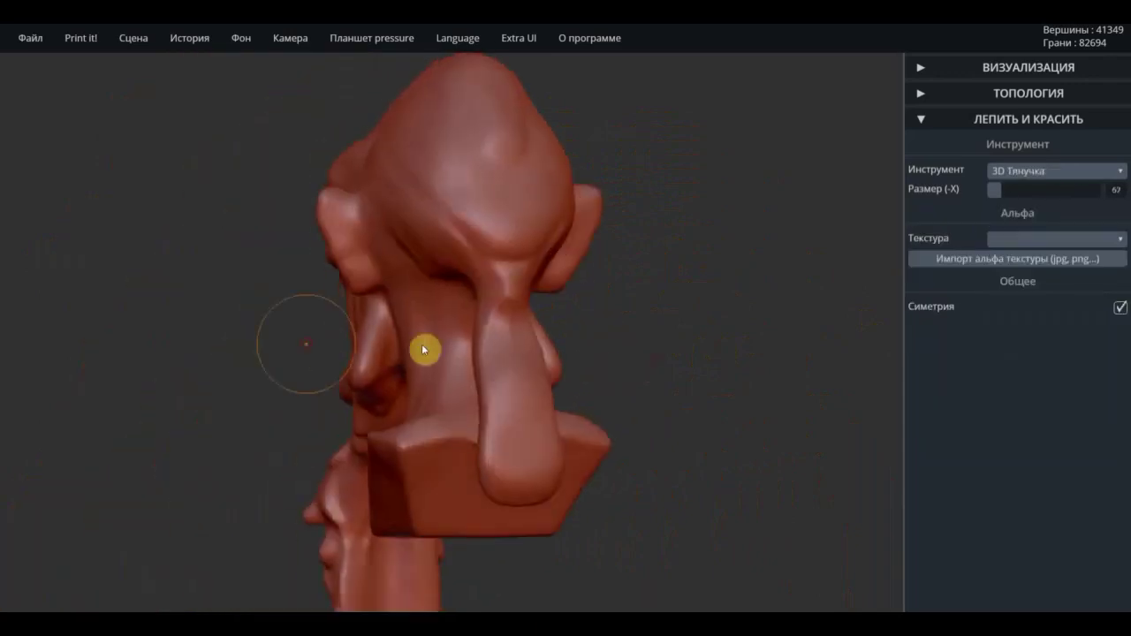
{"action": "left_click", "coordinate": [1057, 170]}
With 3D Кисть, extend the ponytail down to the base and hollow out the ears.
{"action": "left_click", "coordinate": [1016, 175]}
{"action": "left_click_drag", "start_coordinate": [493, 336], "coordinate": [526, 468]}
{"action": "right_click_drag", "start_coordinate": [525, 469], "coordinate": [482, 485]}
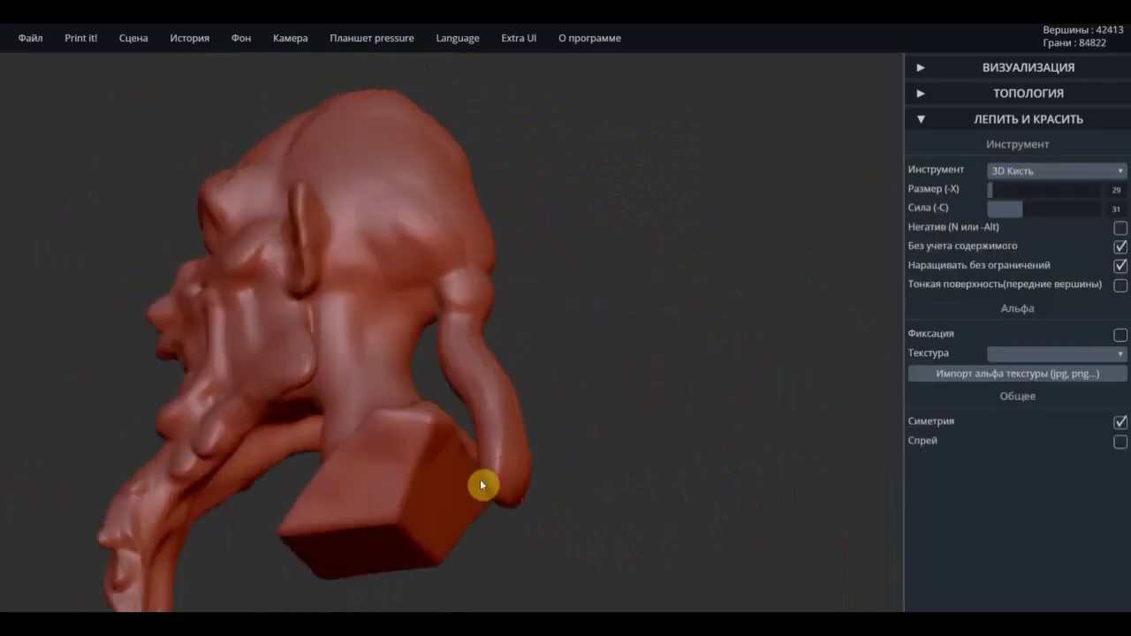
{"action": "right_click_drag", "start_coordinate": [422, 220], "coordinate": [382, 203]}
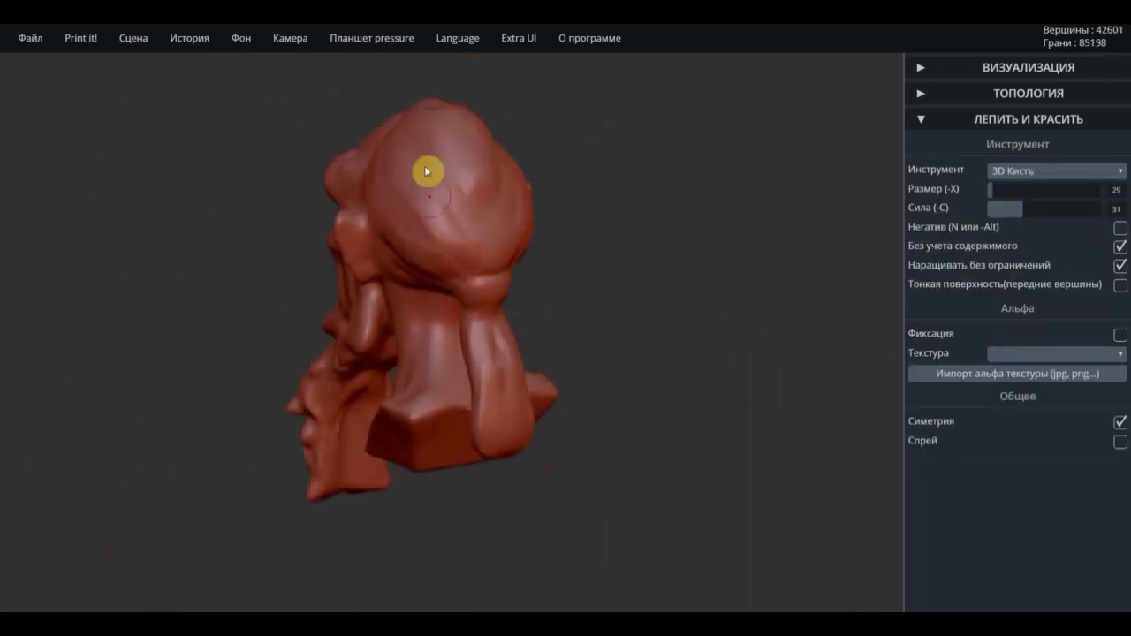
{"action": "mouse_move", "coordinate": [603, 284]}
{"action": "right_mouse_down"}
{"action": "mouse_move", "coordinate": [674, 250]}
{"action": "mouse_move", "coordinate": [556, 483]}
{"action": "right_mouse_up"}
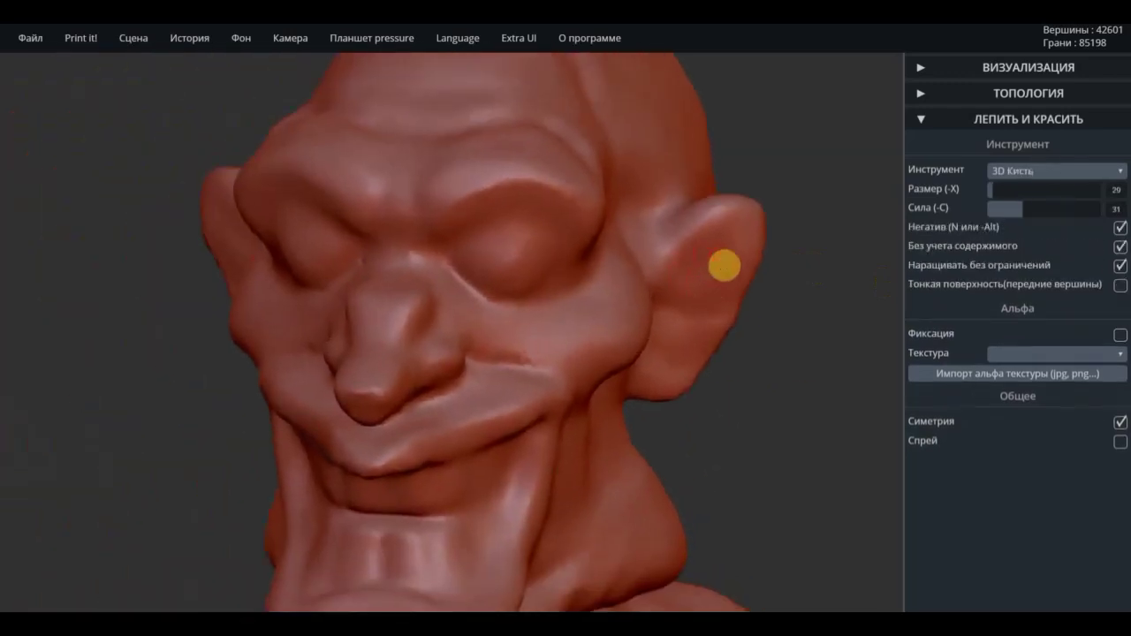
{"action": "left_click_drag", "start_coordinate": [725, 263], "coordinate": [654, 372], "text": "alt"}
{"action": "right_click_drag", "start_coordinate": [664, 387], "coordinate": [756, 176]}
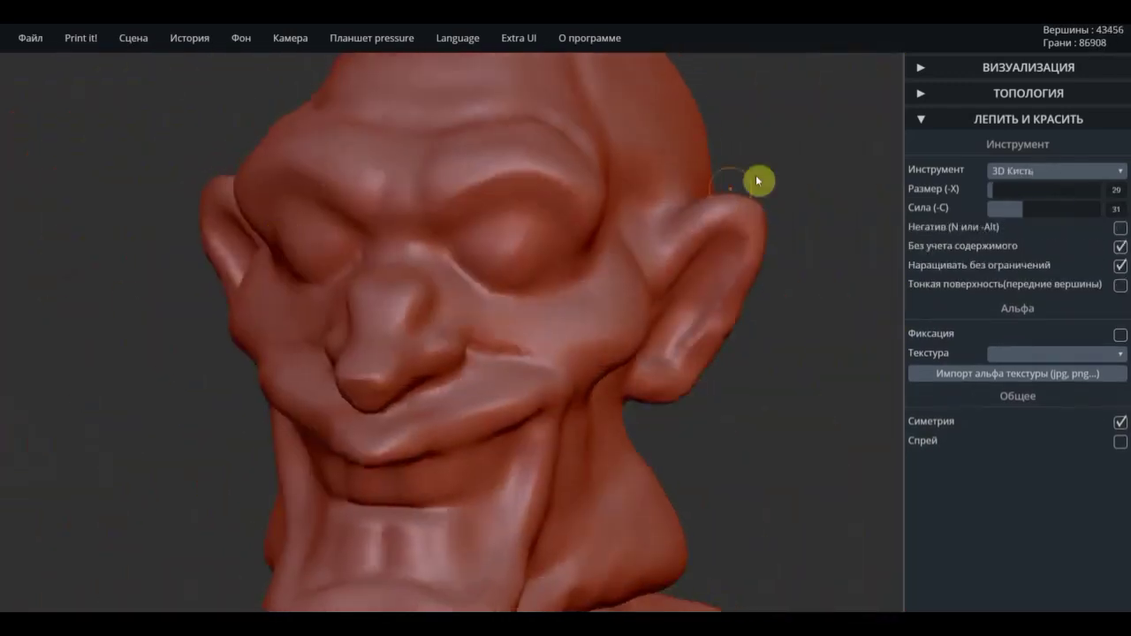
Switch to 3D Складка and carve a crease into the top of the cranium.
{"action": "left_click", "coordinate": [1056, 170]}
{"action": "left_click", "coordinate": [1033, 217]}
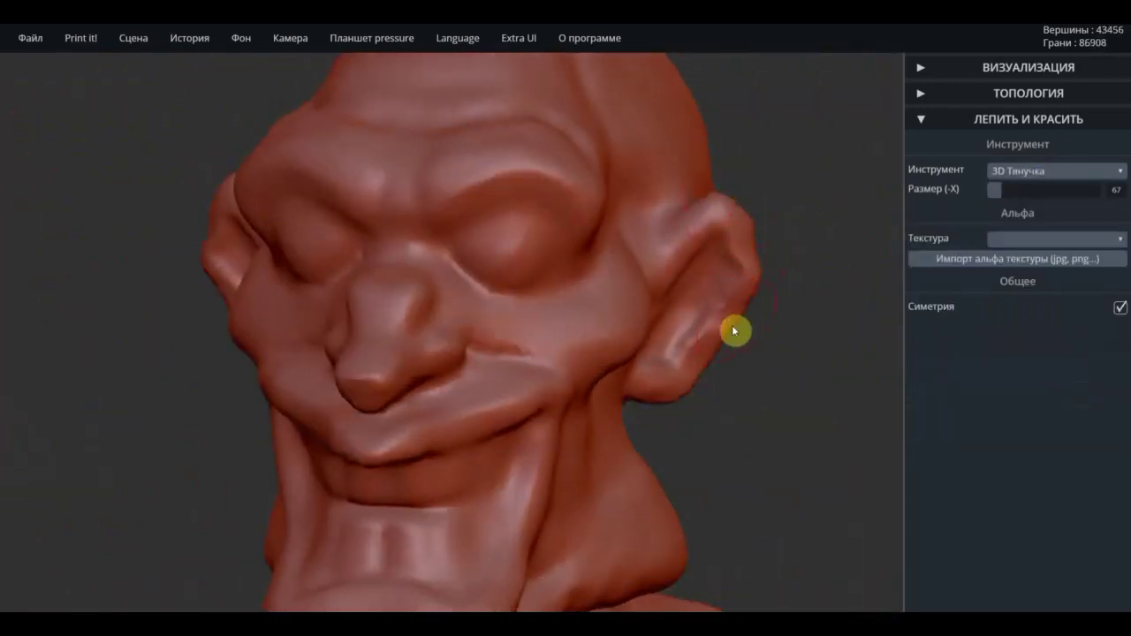
{"action": "scroll", "coordinate": [716, 357], "scroll_direction": "down", "scroll_amount": 3}
{"action": "key", "text": "7"}
{"action": "mouse_move", "coordinate": [682, 345]}
{"action": "right_mouse_down"}
{"action": "mouse_move", "coordinate": [614, 250]}
{"action": "mouse_move", "coordinate": [567, 240]}
{"action": "right_mouse_up"}
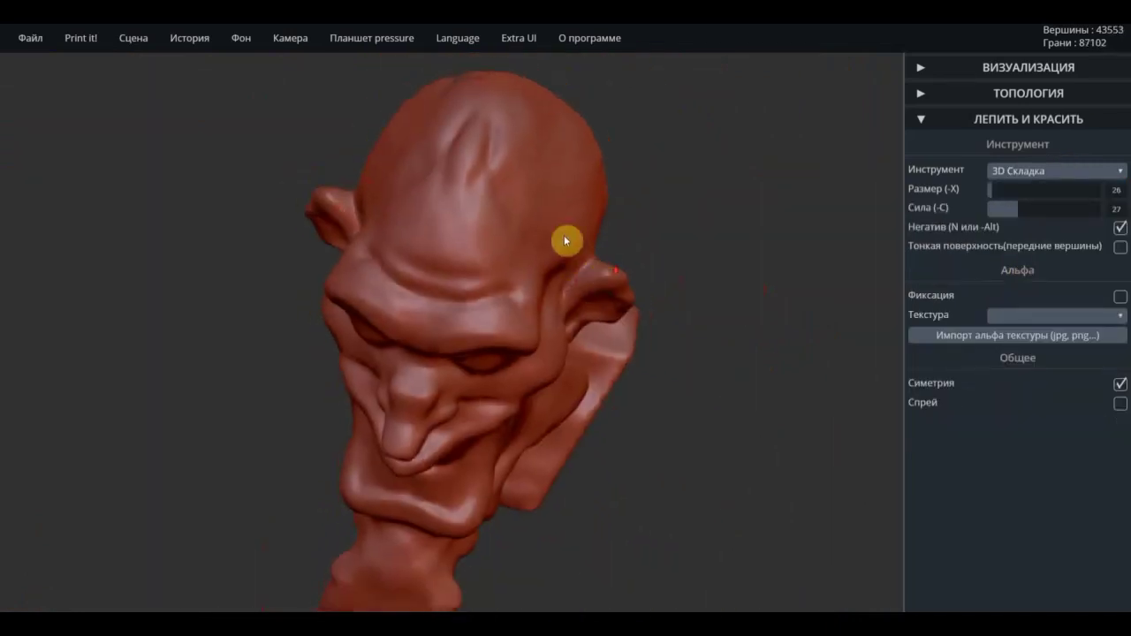
{"action": "right_click_drag", "start_coordinate": [840, 265], "coordinate": [758, 245]}
Select 3D Расплющить and zoom to a close three-quarter view of the face.
{"action": "left_click", "coordinate": [1056, 171]}
{"action": "left_click", "coordinate": [1034, 266]}
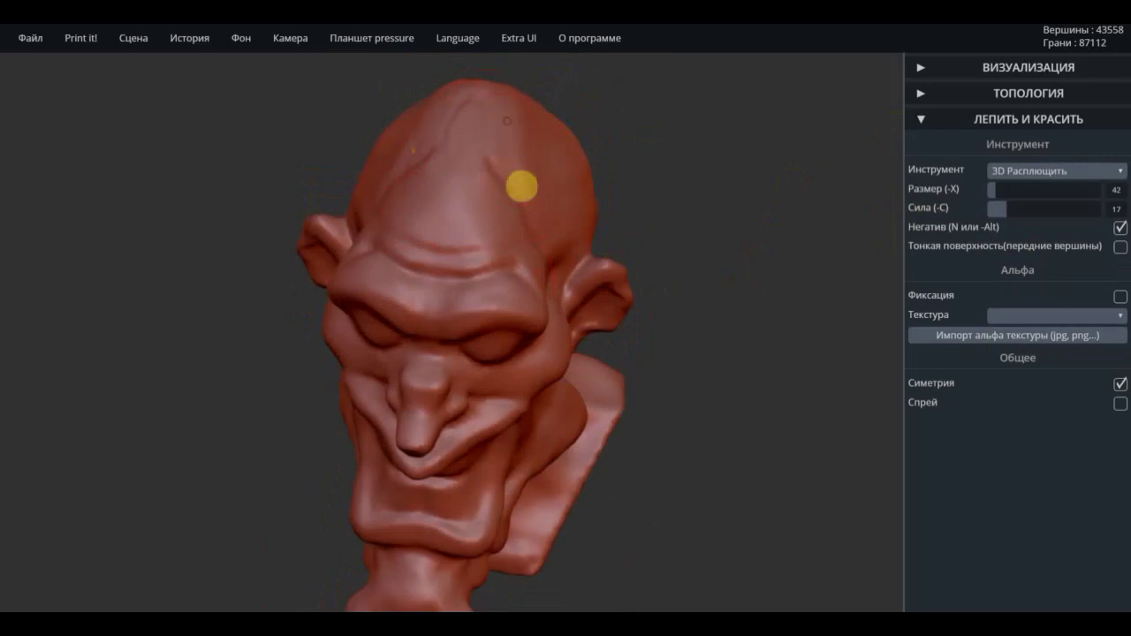
{"action": "mouse_move", "coordinate": [521, 186]}
{"action": "right_mouse_down"}
{"action": "mouse_move", "coordinate": [583, 336]}
{"action": "mouse_move", "coordinate": [613, 280]}
{"action": "mouse_move", "coordinate": [489, 289]}
{"action": "mouse_move", "coordinate": [474, 346]}
{"action": "right_mouse_up"}
{"action": "scroll", "coordinate": [583, 336], "scroll_direction": "up", "scroll_amount": 3}
{"action": "scroll", "coordinate": [475, 346], "scroll_direction": "up", "scroll_amount": 3}
{"action": "right_click_drag", "start_coordinate": [422, 283], "coordinate": [526, 300]}
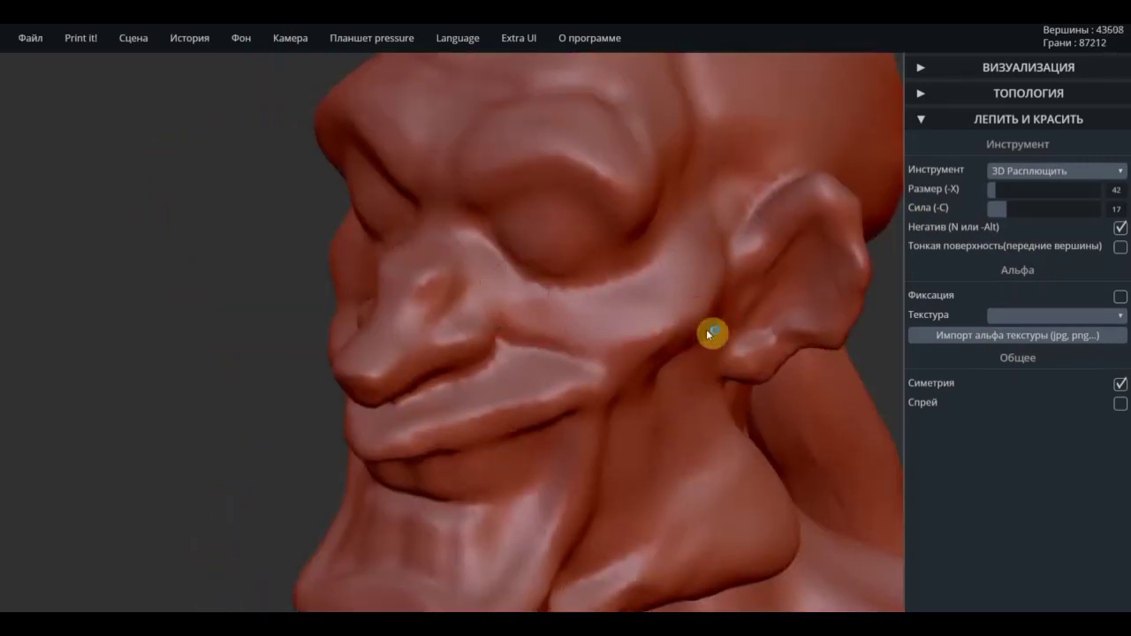
With 3D Кисть, build up the eye bags and cheek beside the nose, and deepen the lip crease.
{"action": "left_click", "coordinate": [1056, 171]}
{"action": "left_click", "coordinate": [987, 174]}
{"action": "right_click_drag", "start_coordinate": [619, 265], "coordinate": [503, 253]}
{"action": "mouse_move", "coordinate": [503, 252]}
{"action": "left_mouse_down"}
{"action": "mouse_move", "coordinate": [634, 288]}
{"action": "mouse_move", "coordinate": [579, 311]}
{"action": "mouse_move", "coordinate": [442, 190]}
{"action": "mouse_move", "coordinate": [348, 399]}
{"action": "left_mouse_up"}
{"action": "left_click_drag", "start_coordinate": [439, 355], "coordinate": [487, 300]}
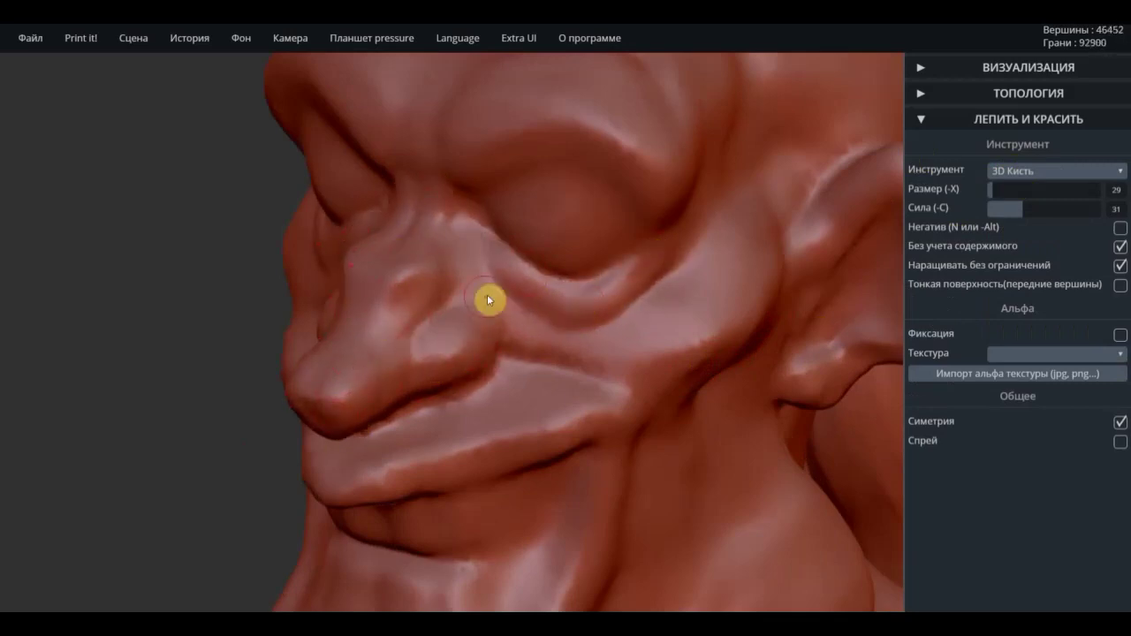
{"action": "mouse_move", "coordinate": [487, 300]}
{"action": "right_mouse_down"}
{"action": "mouse_move", "coordinate": [318, 339]}
{"action": "mouse_move", "coordinate": [483, 315]}
{"action": "right_mouse_up"}
{"action": "left_click_drag", "start_coordinate": [482, 316], "coordinate": [698, 375]}
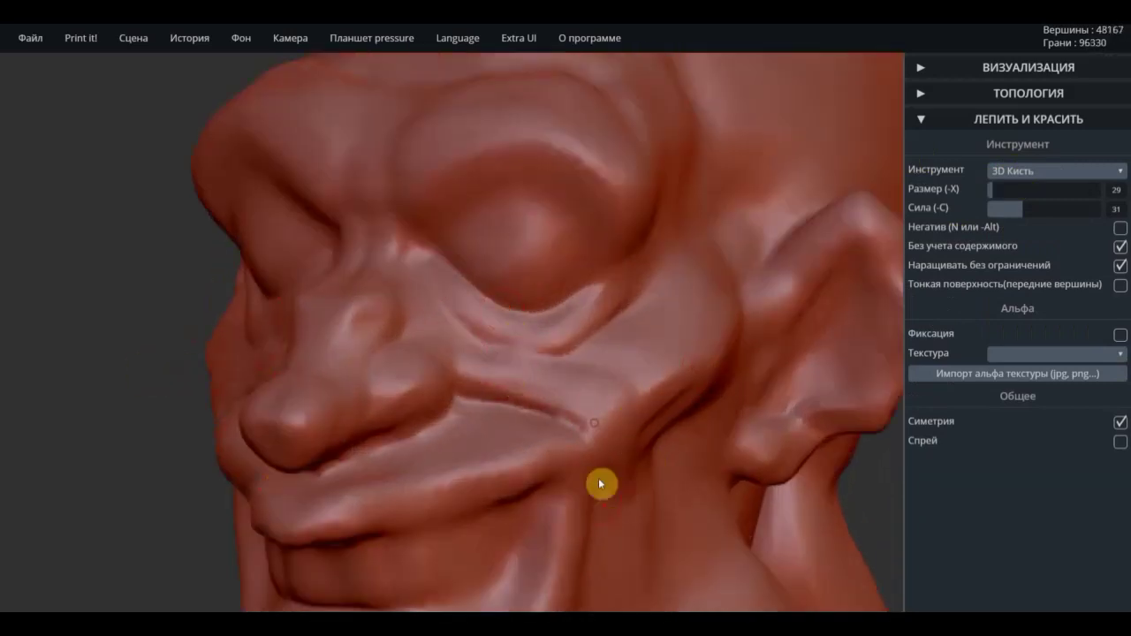
{"action": "mouse_move", "coordinate": [599, 483]}
{"action": "left_mouse_down"}
{"action": "mouse_move", "coordinate": [536, 447]}
{"action": "mouse_move", "coordinate": [454, 472]}
{"action": "mouse_move", "coordinate": [482, 411]}
{"action": "mouse_move", "coordinate": [485, 448]}
{"action": "left_mouse_up"}
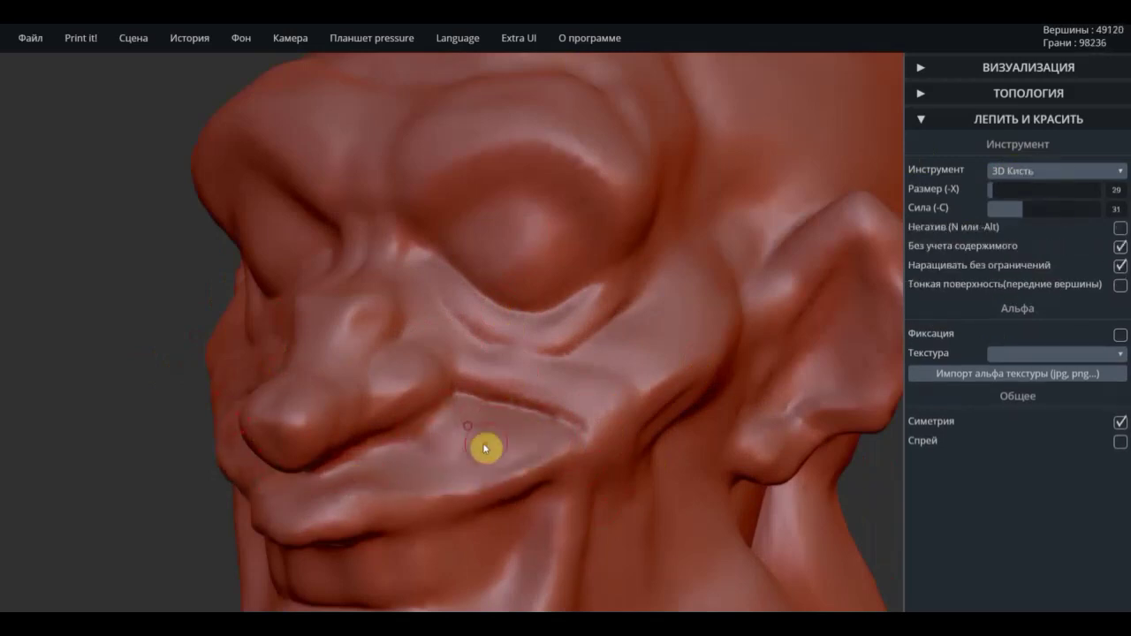
{"action": "right_click_drag", "start_coordinate": [491, 304], "coordinate": [885, 233]}
Build up the brow above the eye and puff up the upper eyelid.
{"action": "left_click", "coordinate": [1039, 176]}
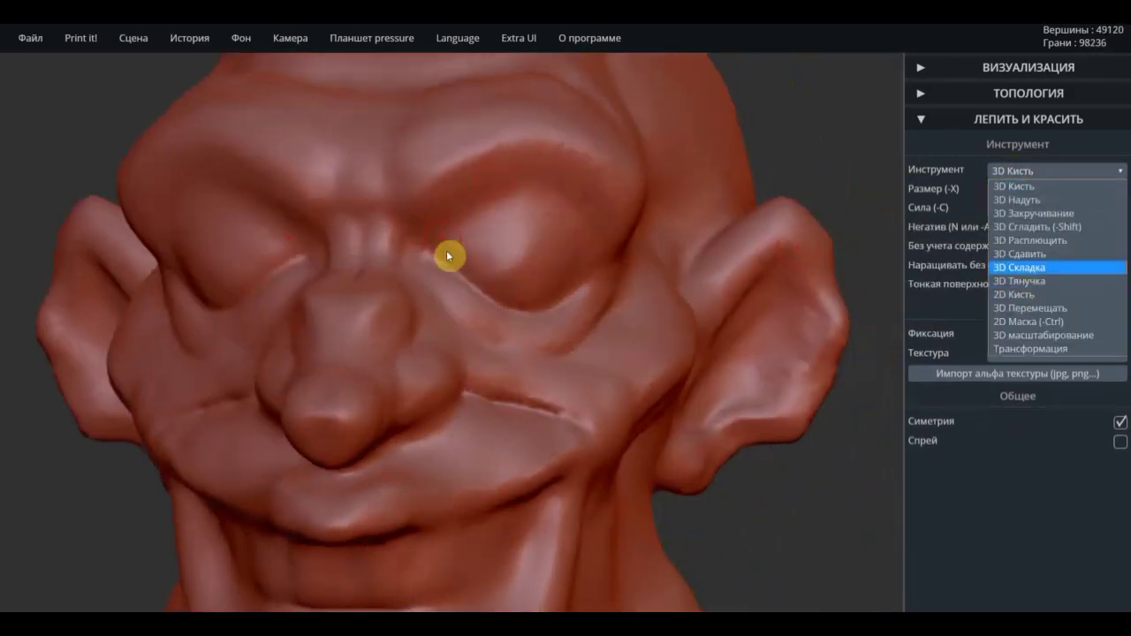
{"action": "mouse_move", "coordinate": [447, 255]}
{"action": "left_mouse_down"}
{"action": "mouse_move", "coordinate": [432, 251]}
{"action": "mouse_move", "coordinate": [548, 182]}
{"action": "left_mouse_up"}
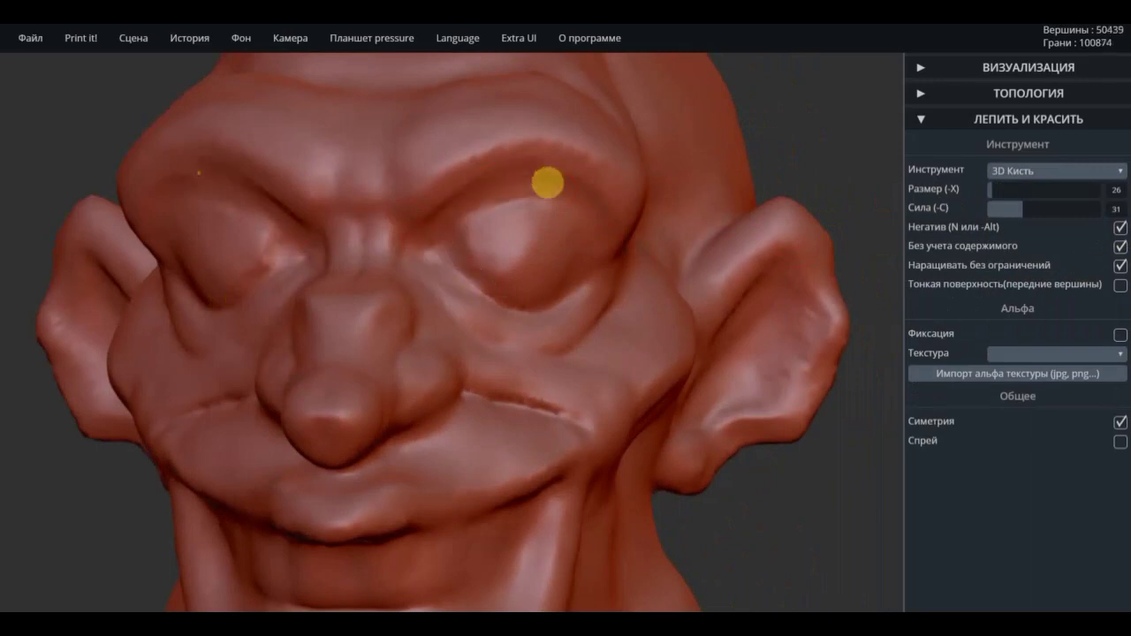
{"action": "right_click_drag", "start_coordinate": [548, 183], "coordinate": [593, 171]}
{"action": "left_click_drag", "start_coordinate": [593, 172], "coordinate": [575, 163]}
{"action": "right_click_drag", "start_coordinate": [574, 164], "coordinate": [392, 278]}
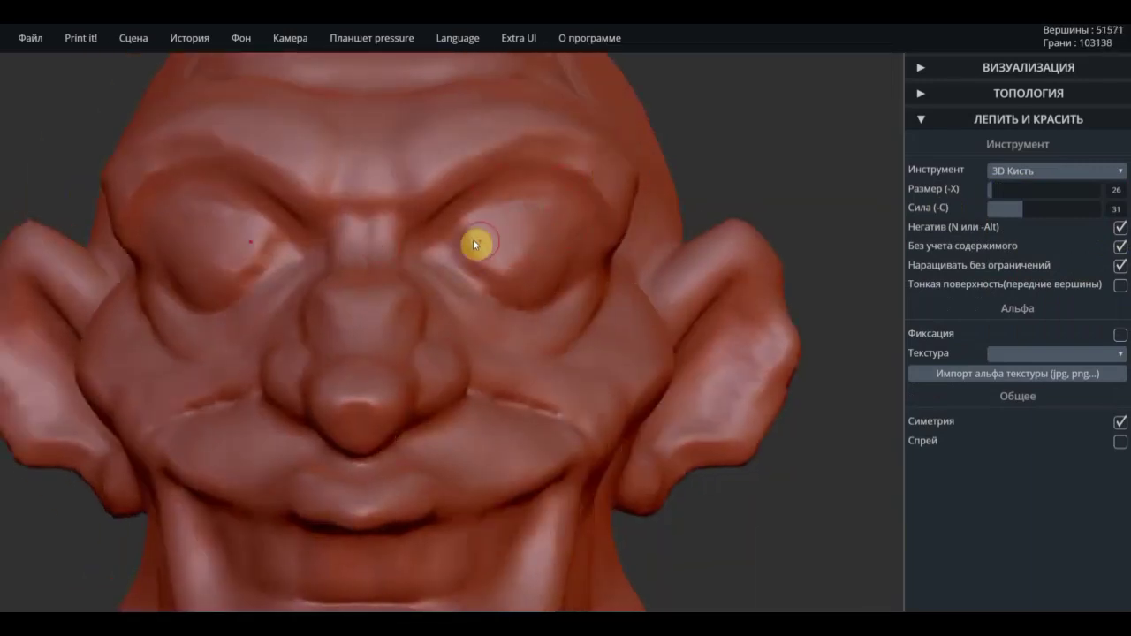
Turn Негатив off, enlarge the brush to 48, and add volume above the brow and temple.
{"action": "left_click", "coordinate": [1057, 171]}
{"action": "left_click", "coordinate": [1060, 182]}
{"action": "key", "text": "n"}
{"action": "scroll", "coordinate": [437, 195], "scroll_direction": "down", "scroll_amount": 2}
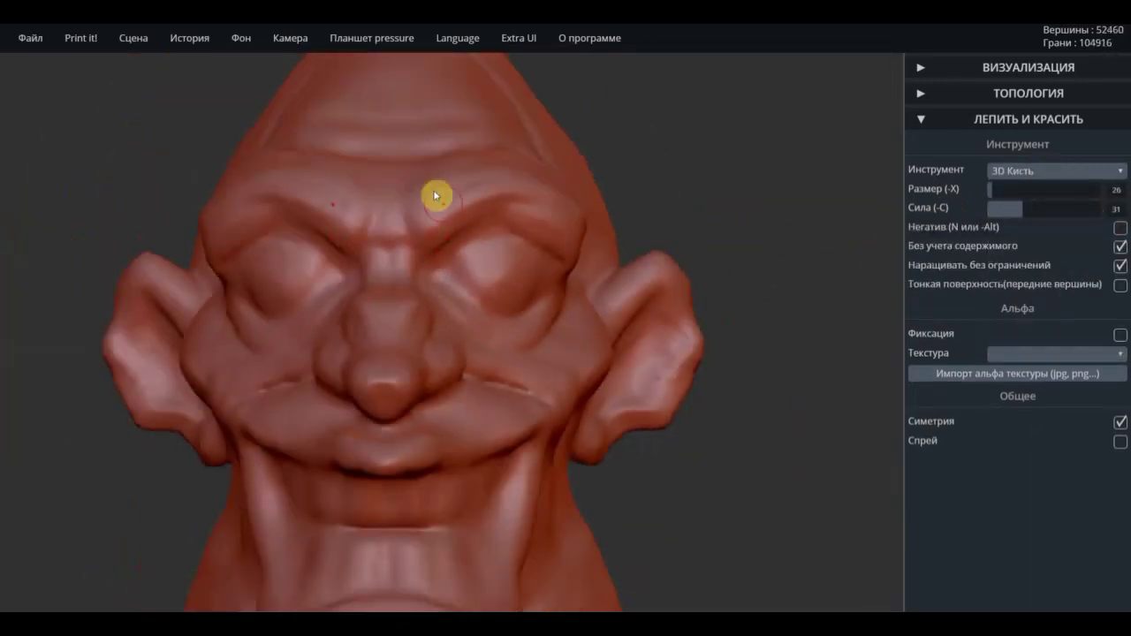
{"action": "left_click_drag", "start_coordinate": [437, 194], "coordinate": [427, 174]}
{"action": "mouse_move", "coordinate": [427, 174]}
{"action": "right_mouse_down"}
{"action": "mouse_move", "coordinate": [648, 303]}
{"action": "mouse_move", "coordinate": [531, 366]}
{"action": "right_mouse_up"}
{"action": "right_click_drag", "start_coordinate": [479, 222], "coordinate": [619, 244]}
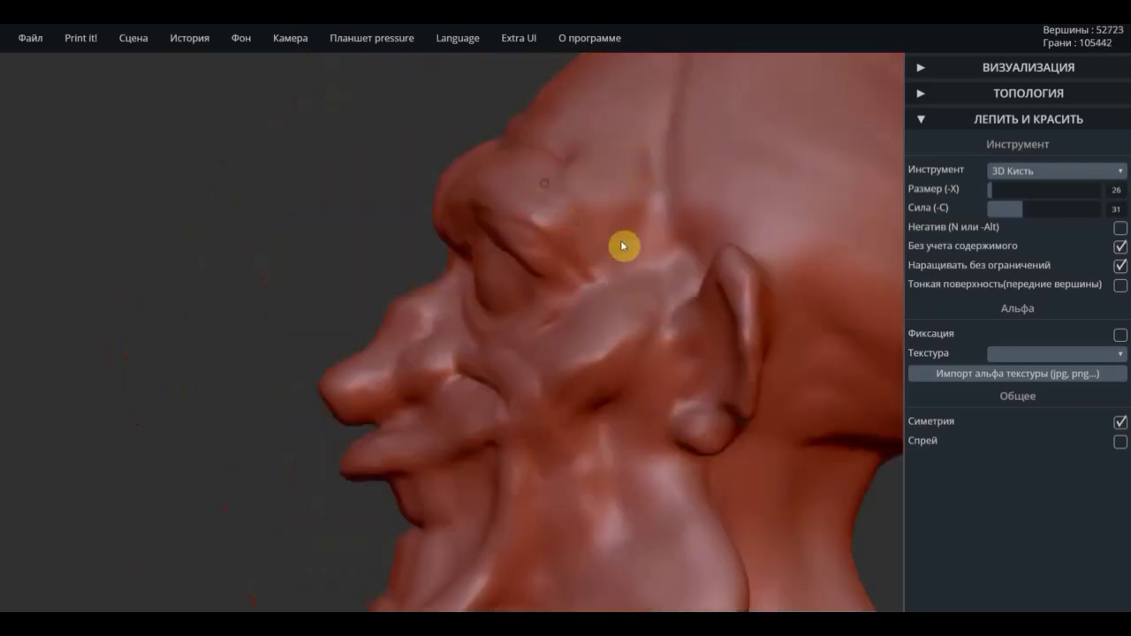
{"action": "left_click_drag", "start_coordinate": [561, 235], "coordinate": [654, 278]}
{"action": "right_click_drag", "start_coordinate": [654, 278], "coordinate": [576, 328]}
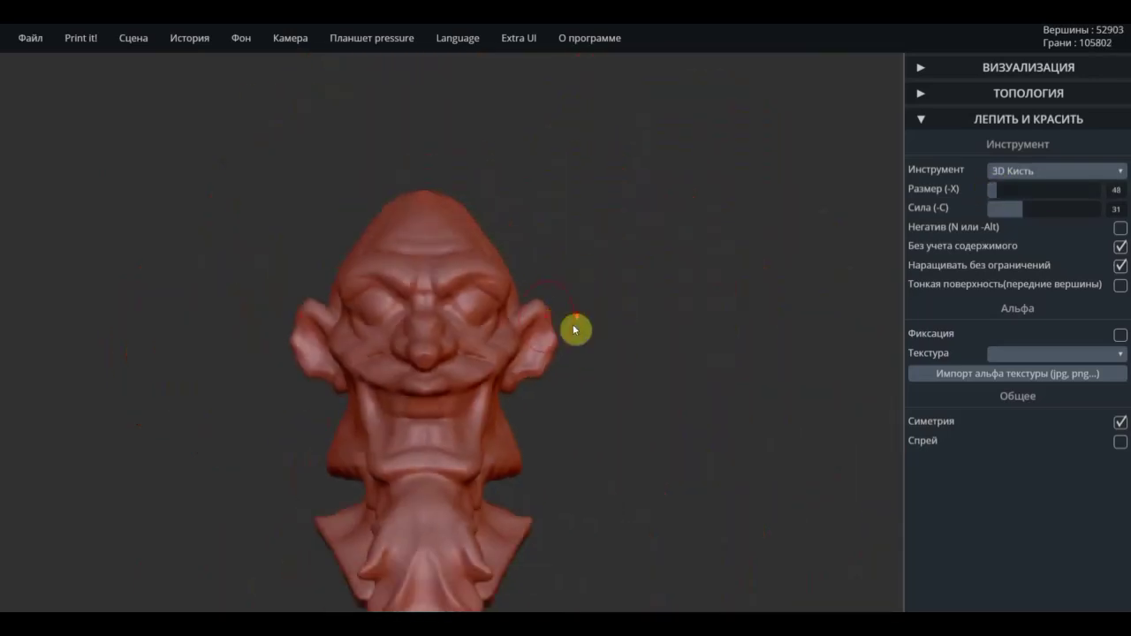
{"action": "scroll", "coordinate": [540, 474], "scroll_direction": "up", "scroll_amount": 3}
{"action": "scroll", "coordinate": [394, 326], "scroll_direction": "up", "scroll_amount": 3}
{"action": "scroll", "coordinate": [382, 188], "scroll_direction": "up", "scroll_amount": 1}
Build up the lower lip and add volume to the chin with 3D Кисть.
{"action": "left_click_drag", "start_coordinate": [381, 188], "coordinate": [392, 266]}
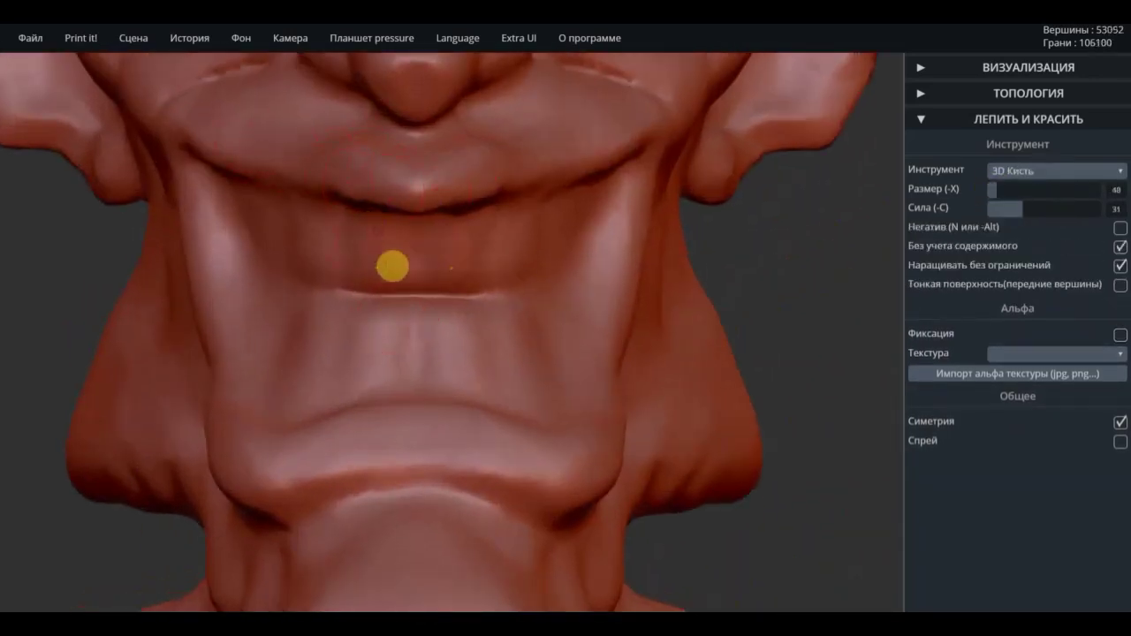
{"action": "left_click_drag", "start_coordinate": [335, 244], "coordinate": [462, 239]}
{"action": "mouse_move", "coordinate": [525, 396]}
{"action": "left_mouse_down"}
{"action": "mouse_move", "coordinate": [472, 331]}
{"action": "mouse_move", "coordinate": [466, 360]}
{"action": "mouse_move", "coordinate": [497, 377]}
{"action": "left_mouse_up"}
{"action": "right_click_drag", "start_coordinate": [498, 377], "coordinate": [493, 336]}
{"action": "left_click_drag", "start_coordinate": [493, 336], "coordinate": [560, 283]}
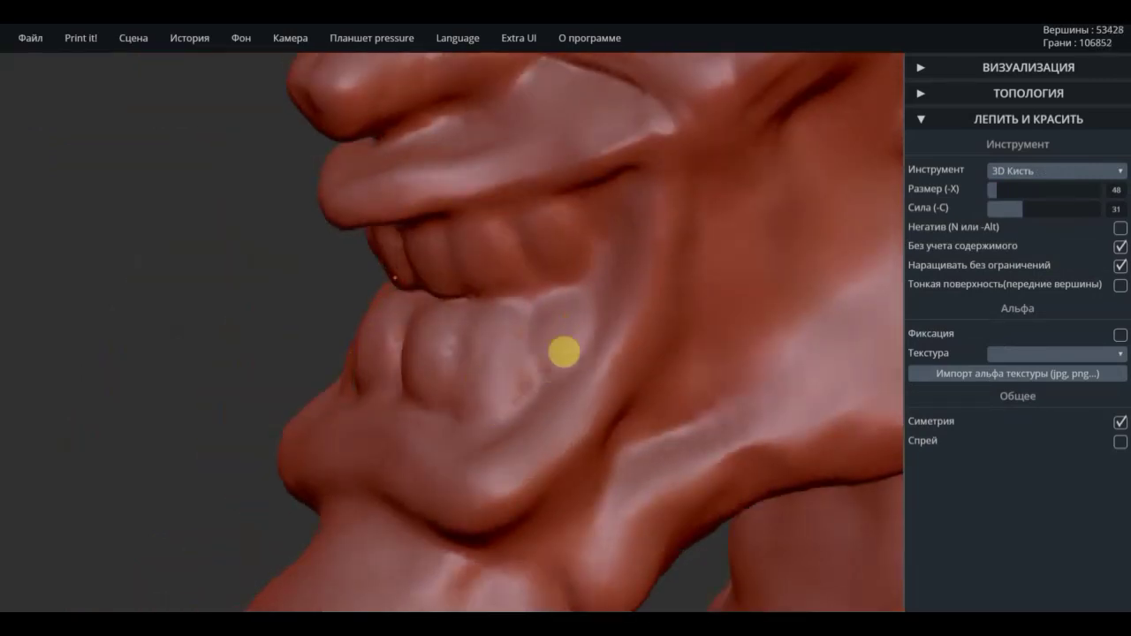
{"action": "right_click_drag", "start_coordinate": [561, 283], "coordinate": [346, 351]}
Flatten the front of the teeth and along the lower lip with 3D Расплющить.
{"action": "left_click", "coordinate": [1056, 171]}
{"action": "left_click", "coordinate": [1038, 240]}
{"action": "left_click_drag", "start_coordinate": [464, 354], "coordinate": [287, 393]}
{"action": "left_click_drag", "start_coordinate": [312, 440], "coordinate": [499, 433]}
{"action": "mouse_move", "coordinate": [515, 260]}
{"action": "right_mouse_down"}
{"action": "mouse_move", "coordinate": [750, 270]}
{"action": "mouse_move", "coordinate": [455, 342]}
{"action": "mouse_move", "coordinate": [560, 393]}
{"action": "right_mouse_up"}
{"action": "left_click_drag", "start_coordinate": [734, 364], "coordinate": [636, 398]}
{"action": "right_click_drag", "start_coordinate": [636, 398], "coordinate": [795, 265]}
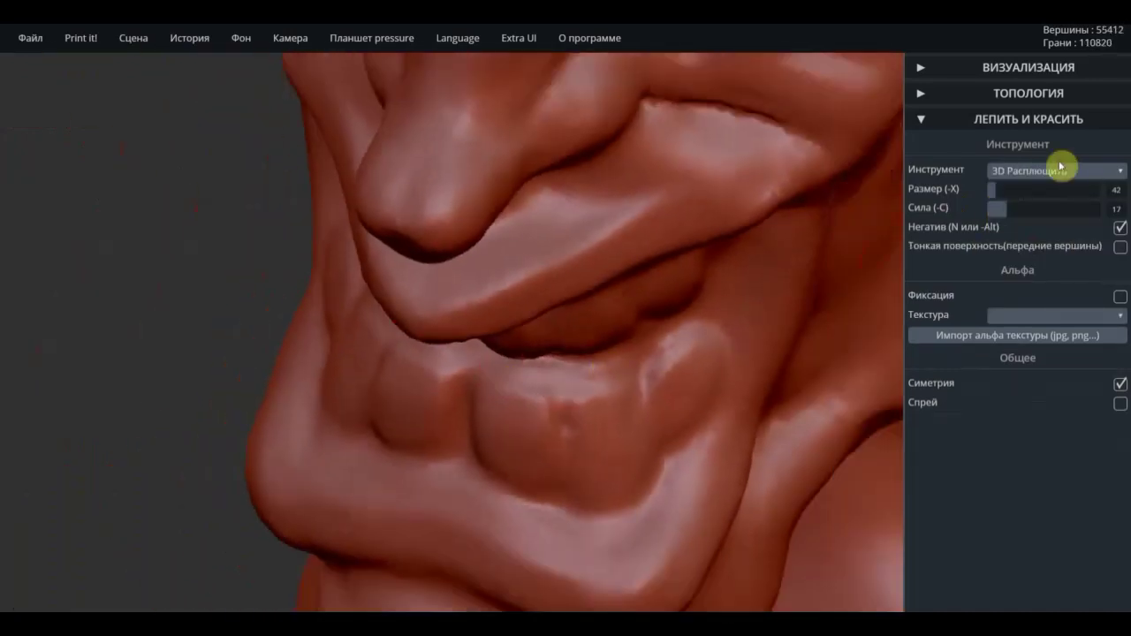
Set 3D Складка to size 29, strength 40 and carve tooth gaps and lip creases.
{"action": "left_click", "coordinate": [1057, 170]}
{"action": "left_click", "coordinate": [1000, 185]}
{"action": "left_click", "coordinate": [1016, 170]}
{"action": "left_click", "coordinate": [1030, 263]}
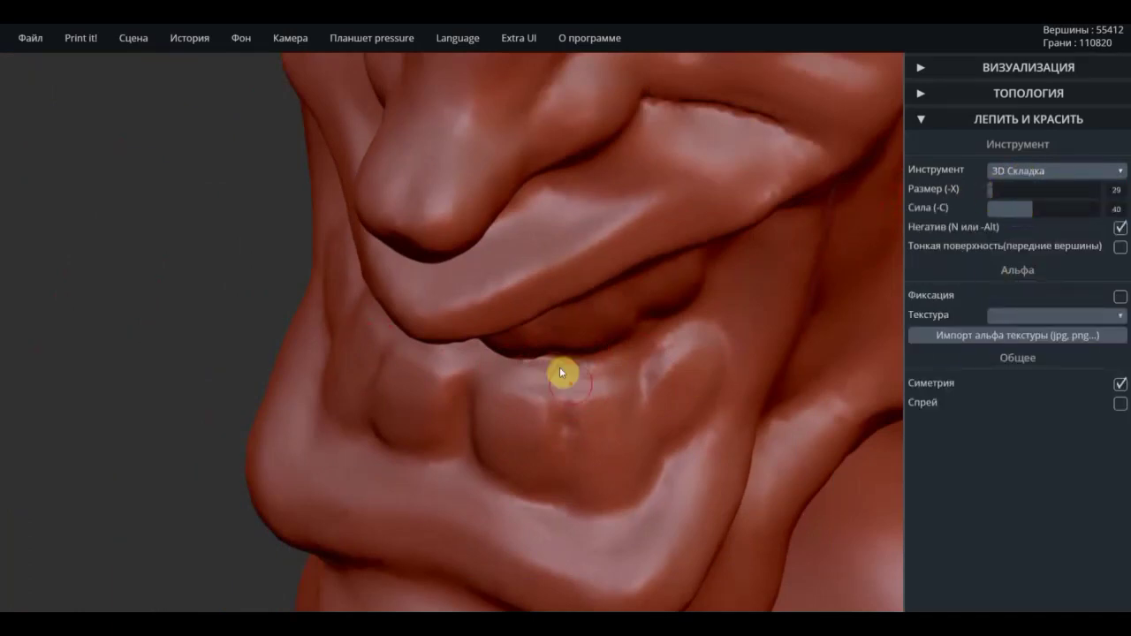
{"action": "mouse_move", "coordinate": [560, 372]}
{"action": "left_mouse_down"}
{"action": "mouse_move", "coordinate": [628, 374]}
{"action": "mouse_move", "coordinate": [672, 336]}
{"action": "mouse_move", "coordinate": [727, 381]}
{"action": "left_mouse_up"}
{"action": "mouse_move", "coordinate": [407, 477]}
{"action": "left_mouse_down"}
{"action": "mouse_move", "coordinate": [528, 527]}
{"action": "mouse_move", "coordinate": [651, 497]}
{"action": "mouse_move", "coordinate": [409, 463]}
{"action": "left_mouse_up"}
{"action": "mouse_move", "coordinate": [409, 463]}
{"action": "right_mouse_down"}
{"action": "mouse_move", "coordinate": [542, 144]}
{"action": "mouse_move", "coordinate": [202, 367]}
{"action": "mouse_move", "coordinate": [267, 259]}
{"action": "right_mouse_up"}
Crease the nose and cheek, finishing on a front view of the head.
{"action": "right_click_drag", "start_coordinate": [317, 149], "coordinate": [275, 165]}
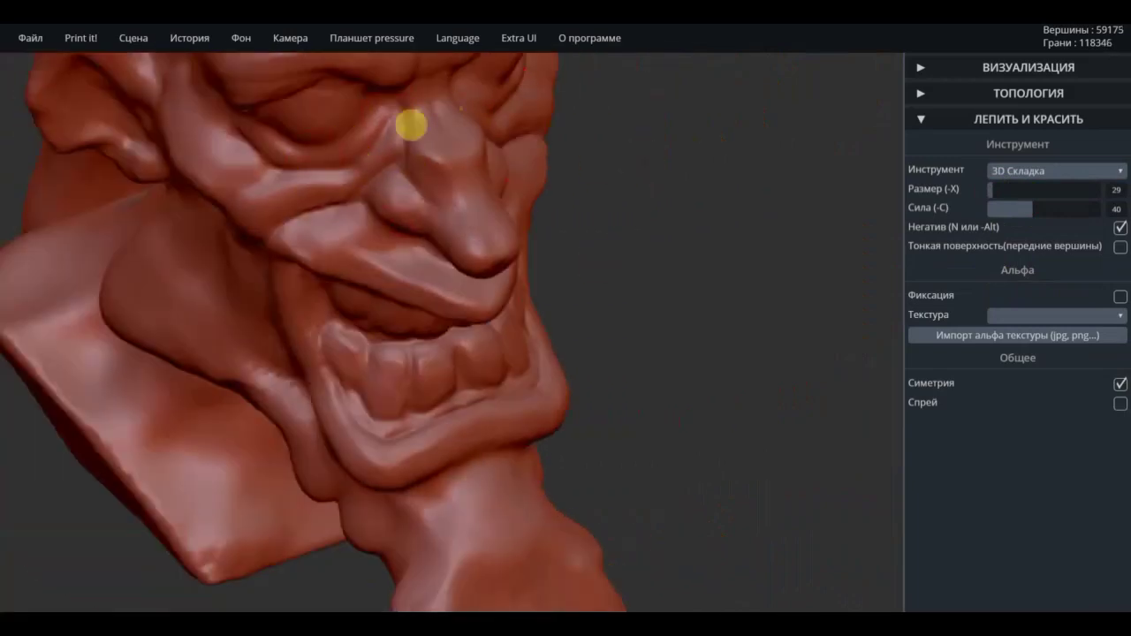
{"action": "left_click_drag", "start_coordinate": [411, 126], "coordinate": [434, 212]}
{"action": "right_click_drag", "start_coordinate": [433, 212], "coordinate": [466, 182]}
{"action": "right_click_drag", "start_coordinate": [537, 191], "coordinate": [587, 283]}
{"action": "mouse_move", "coordinate": [588, 282]}
{"action": "left_mouse_down"}
{"action": "mouse_move", "coordinate": [576, 416]}
{"action": "mouse_move", "coordinate": [624, 374]}
{"action": "mouse_move", "coordinate": [588, 396]}
{"action": "left_mouse_up"}
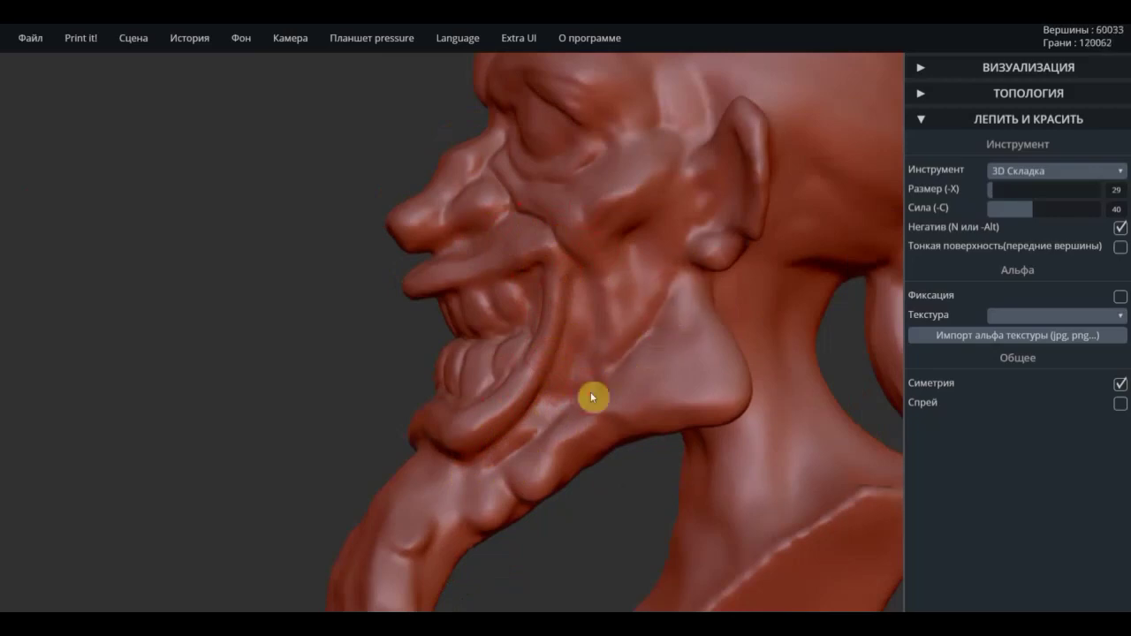
{"action": "scroll", "coordinate": [588, 396], "scroll_direction": "down", "scroll_amount": 5}
{"action": "mouse_move", "coordinate": [195, 397]}
{"action": "right_mouse_down"}
{"action": "mouse_move", "coordinate": [427, 419]}
{"action": "mouse_move", "coordinate": [854, 298]}
{"action": "right_mouse_up"}
Select 3D Расплющить and work the horn-like tufts on both eyebrows.
{"action": "left_click", "coordinate": [1057, 170]}
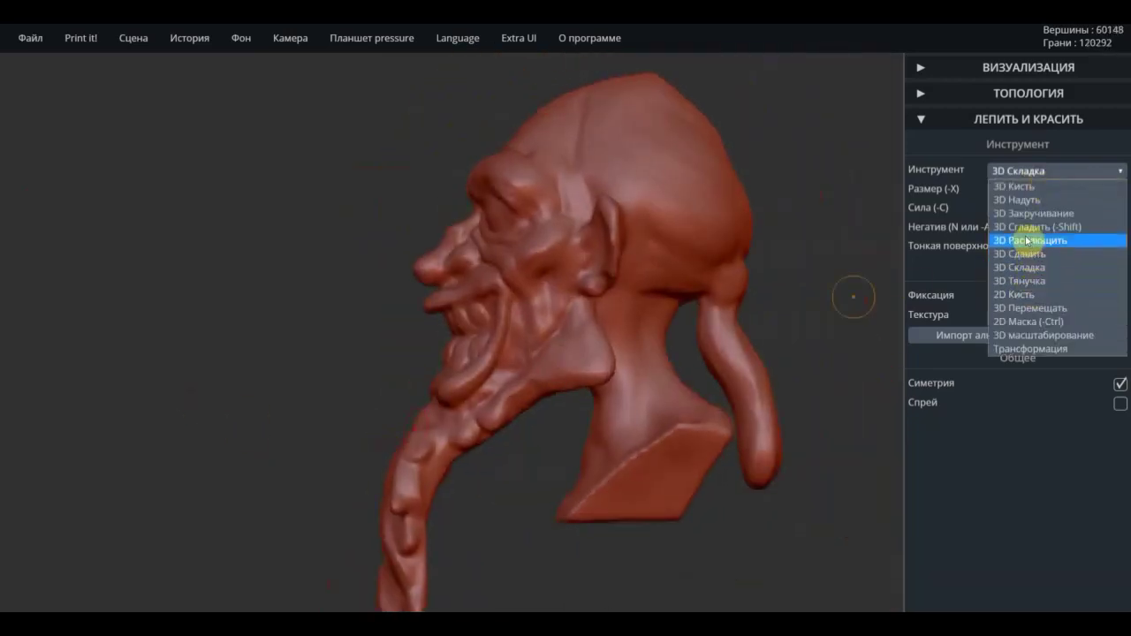
{"action": "left_click", "coordinate": [956, 230]}
{"action": "mouse_move", "coordinate": [795, 321]}
{"action": "right_mouse_down"}
{"action": "mouse_move", "coordinate": [430, 463]}
{"action": "mouse_move", "coordinate": [553, 356]}
{"action": "right_mouse_up"}
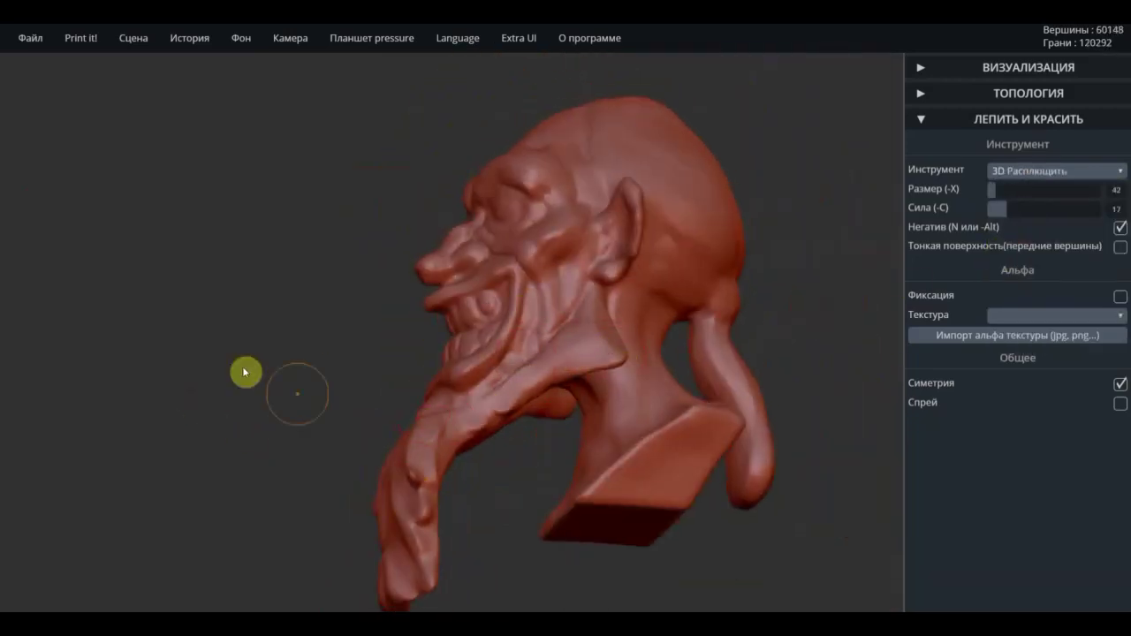
{"action": "right_click_drag", "start_coordinate": [244, 374], "coordinate": [475, 457]}
{"action": "mouse_move", "coordinate": [473, 544]}
{"action": "right_mouse_down"}
{"action": "mouse_move", "coordinate": [517, 376]}
{"action": "mouse_move", "coordinate": [674, 328]}
{"action": "mouse_move", "coordinate": [412, 358]}
{"action": "right_mouse_up"}
{"action": "left_click_drag", "start_coordinate": [469, 300], "coordinate": [507, 301]}
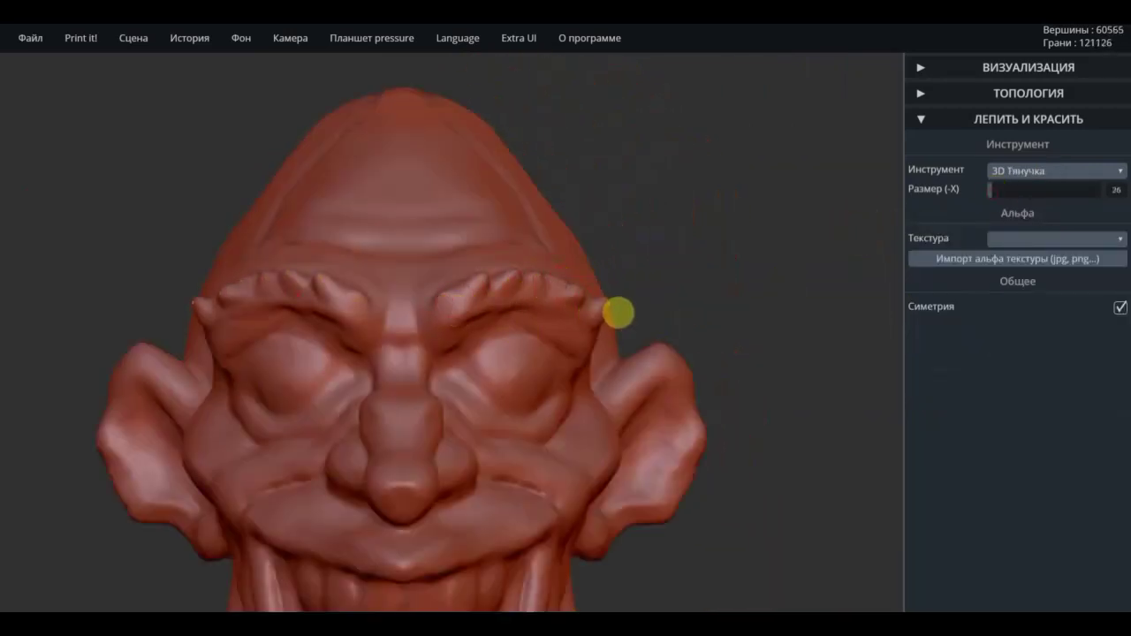
Flatten the horn-like brow tips with 3D Расплющить.
{"action": "scroll", "coordinate": [646, 305], "scroll_direction": "down", "scroll_amount": 2}
{"action": "right_click_drag", "start_coordinate": [672, 298], "coordinate": [510, 374]}
{"action": "scroll", "coordinate": [510, 374], "scroll_direction": "up", "scroll_amount": 3}
{"action": "left_click", "coordinate": [1056, 170]}
{"action": "left_click", "coordinate": [1035, 245]}
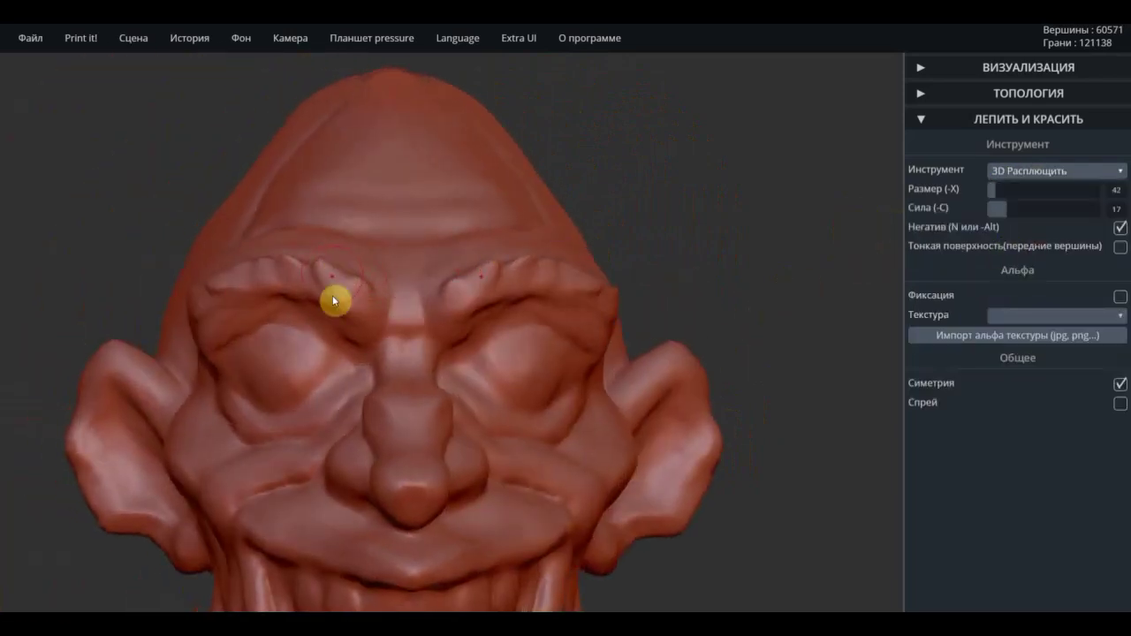
{"action": "left_click", "coordinate": [335, 301]}
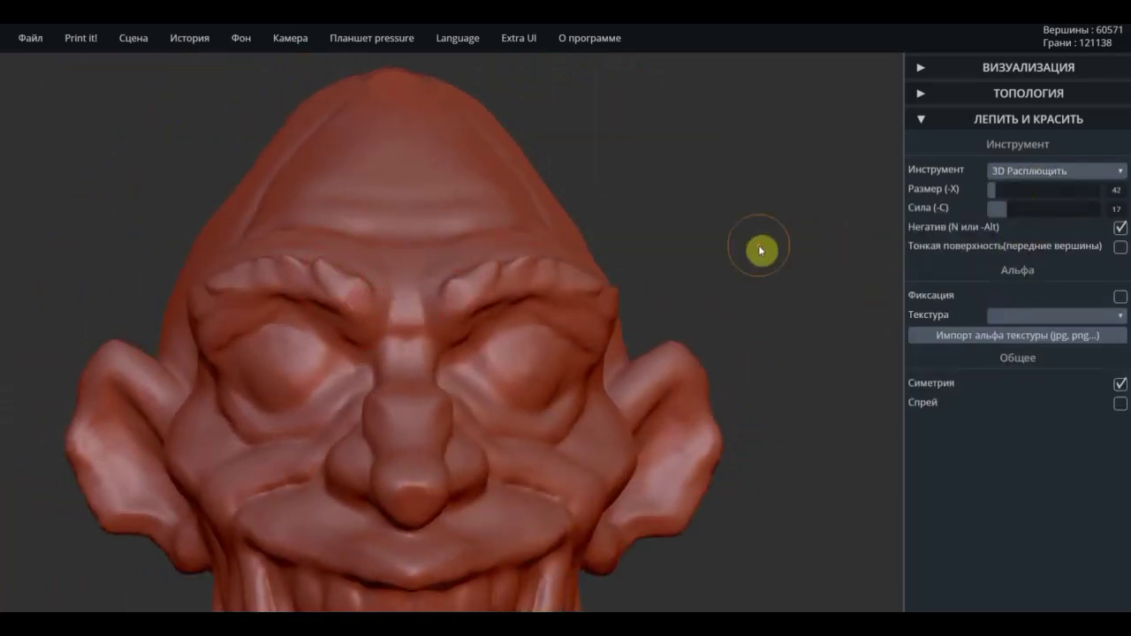
Review the brows with 3D Тянучка, ending on 3D Кисть at size 9, strength 21.
{"action": "left_click", "coordinate": [1056, 171]}
{"action": "left_click", "coordinate": [1016, 200]}
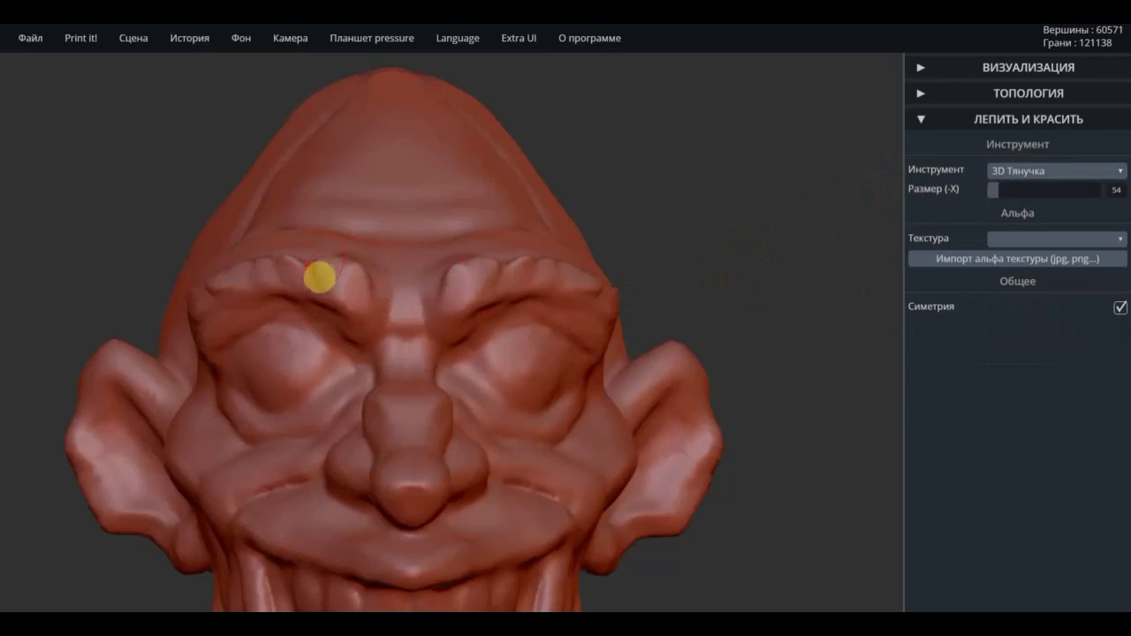
{"action": "scroll", "coordinate": [215, 345], "scroll_direction": "down", "scroll_amount": 2}
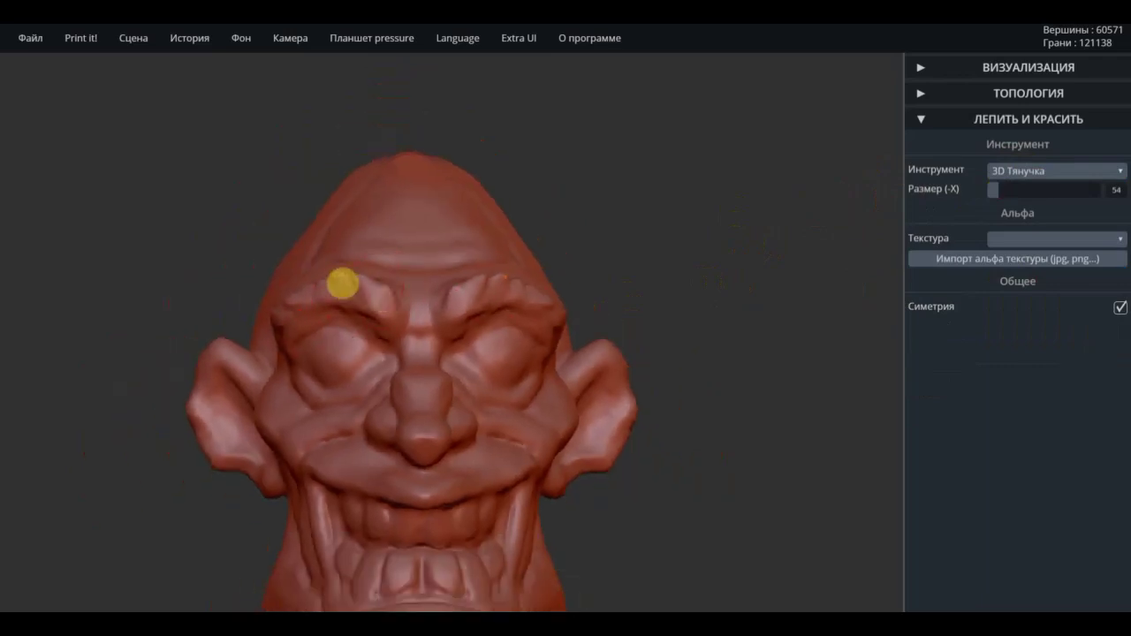
{"action": "right_click_drag", "start_coordinate": [336, 283], "coordinate": [563, 309]}
{"action": "scroll", "coordinate": [531, 305], "scroll_direction": "up", "scroll_amount": 2}
{"action": "mouse_move", "coordinate": [495, 306]}
{"action": "right_mouse_down"}
{"action": "mouse_move", "coordinate": [534, 291]}
{"action": "mouse_move", "coordinate": [513, 304]}
{"action": "right_mouse_up"}
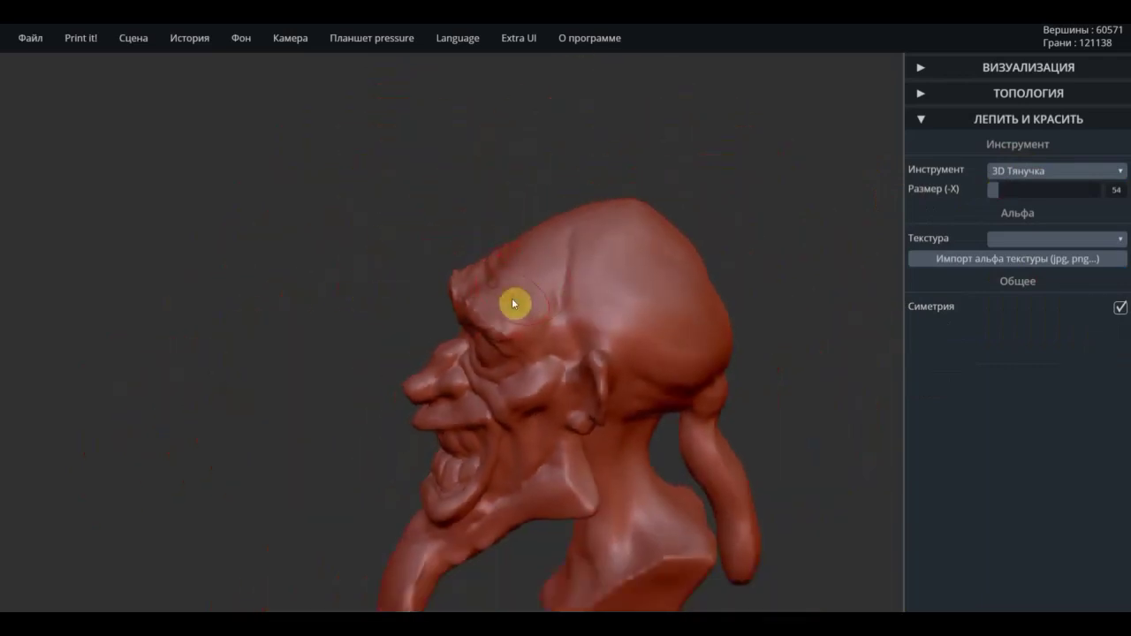
{"action": "right_click_drag", "start_coordinate": [549, 251], "coordinate": [627, 221]}
{"action": "scroll", "coordinate": [636, 217], "scroll_direction": "down", "scroll_amount": 2}
{"action": "scroll", "coordinate": [636, 217], "scroll_direction": "up", "scroll_amount": 4}
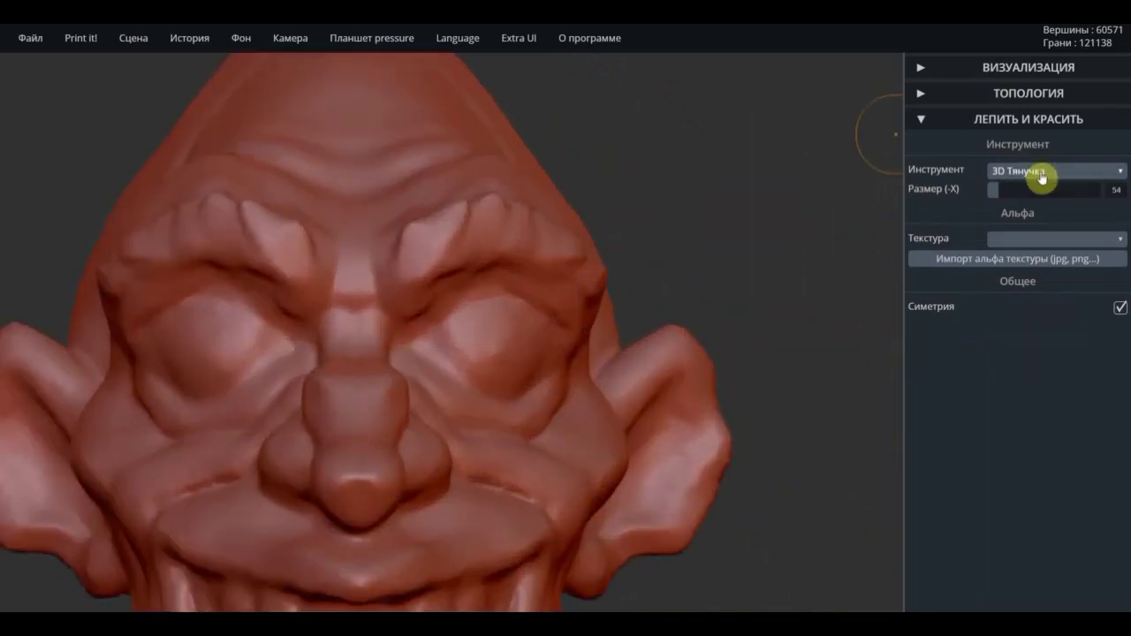
{"action": "left_click", "coordinate": [1040, 171]}
{"action": "left_click", "coordinate": [995, 189]}
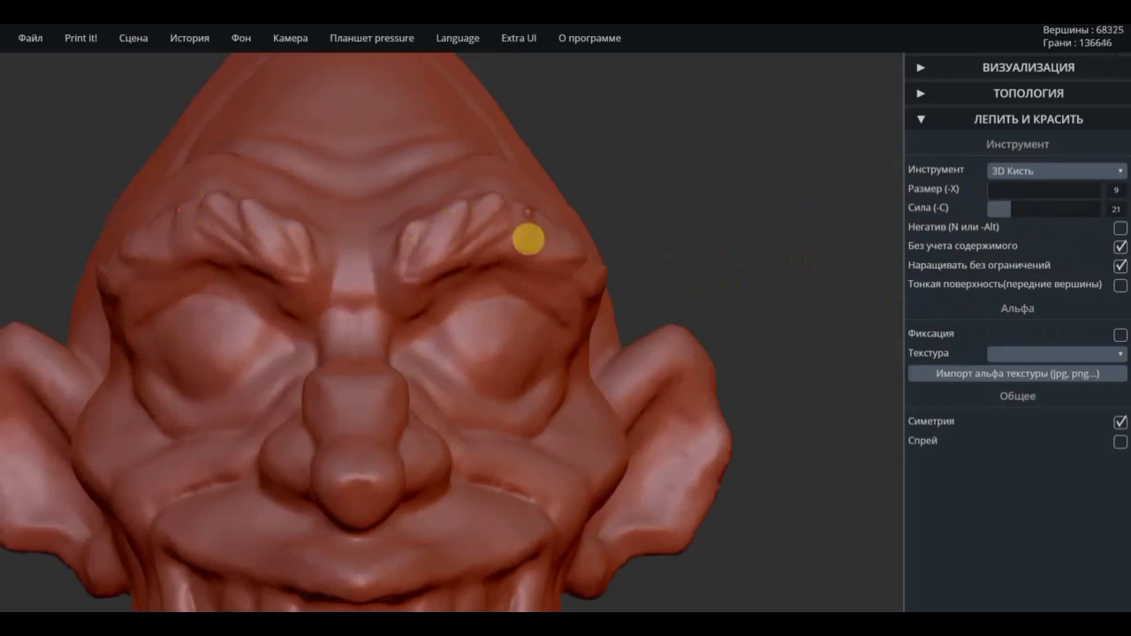
Add detail strokes to the eyebrows with 3D Кисть, toggling Negative to carve inward.
{"action": "left_click_drag", "start_coordinate": [554, 243], "coordinate": [565, 247]}
{"action": "right_click_drag", "start_coordinate": [636, 242], "coordinate": [556, 279]}
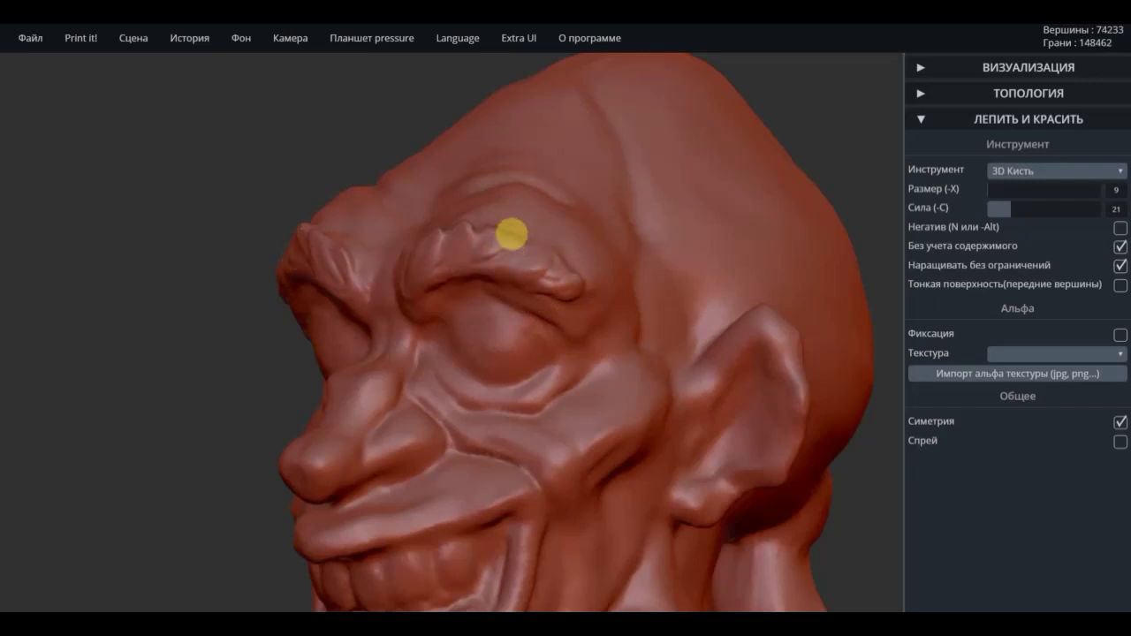
{"action": "right_click_drag", "start_coordinate": [729, 350], "coordinate": [475, 310]}
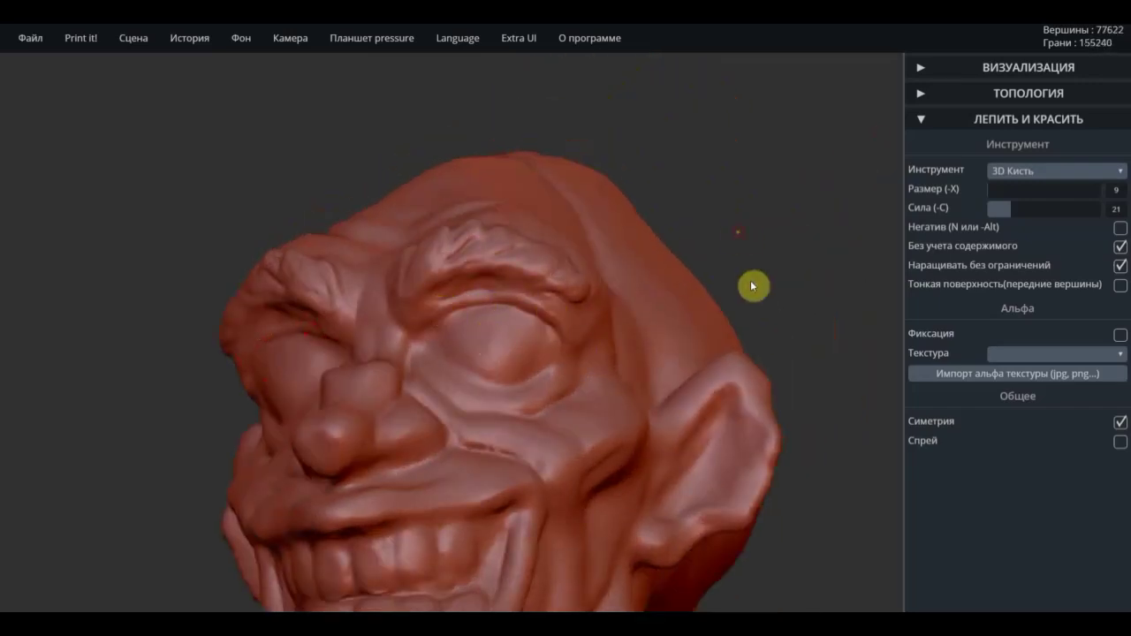
{"action": "right_click_drag", "start_coordinate": [752, 285], "coordinate": [498, 358]}
{"action": "key", "text": "n"}
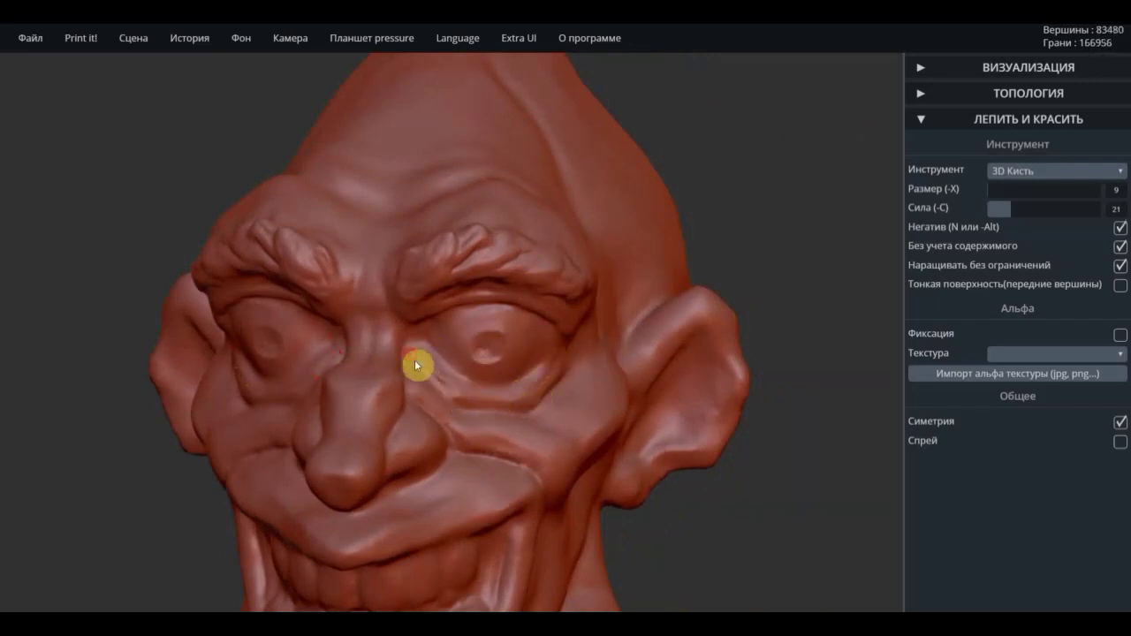
{"action": "scroll", "coordinate": [444, 404], "scroll_direction": "down", "scroll_amount": 5}
{"action": "mouse_move", "coordinate": [445, 403]}
{"action": "right_mouse_down"}
{"action": "mouse_move", "coordinate": [537, 523]}
{"action": "mouse_move", "coordinate": [451, 402]}
{"action": "right_mouse_up"}
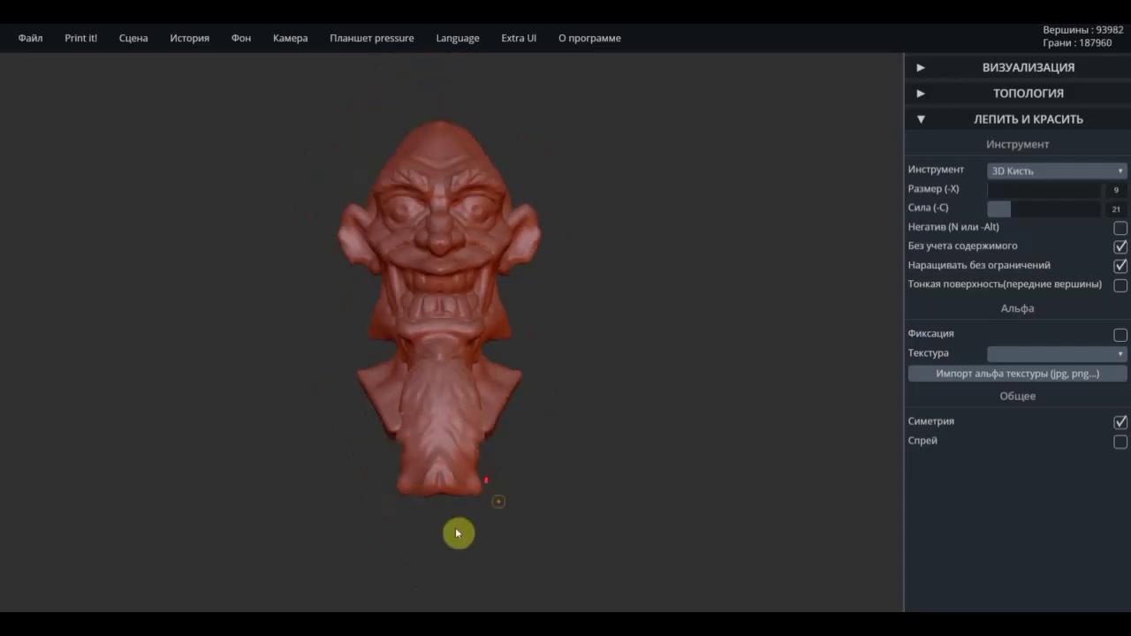
{"action": "mouse_move", "coordinate": [457, 533]}
{"action": "right_mouse_down"}
{"action": "mouse_move", "coordinate": [672, 515]}
{"action": "mouse_move", "coordinate": [407, 434]}
{"action": "mouse_move", "coordinate": [388, 257]}
{"action": "right_mouse_up"}
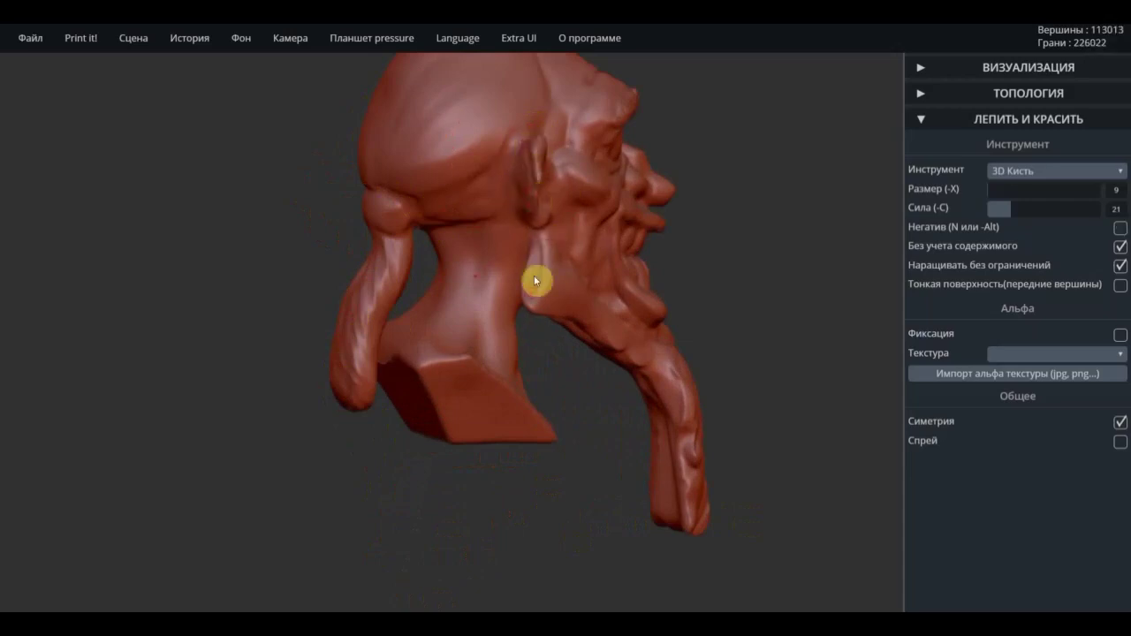
{"action": "mouse_move", "coordinate": [535, 281]}
{"action": "right_mouse_down"}
{"action": "mouse_move", "coordinate": [540, 199]}
{"action": "mouse_move", "coordinate": [456, 273]}
{"action": "mouse_move", "coordinate": [575, 281]}
{"action": "mouse_move", "coordinate": [696, 319]}
{"action": "mouse_move", "coordinate": [716, 304]}
{"action": "right_mouse_up"}
Pull the lower beard wider and the eye socket outward with 3D Тянучка at size 54.
{"action": "left_click", "coordinate": [1040, 177]}
{"action": "left_click", "coordinate": [1025, 278]}
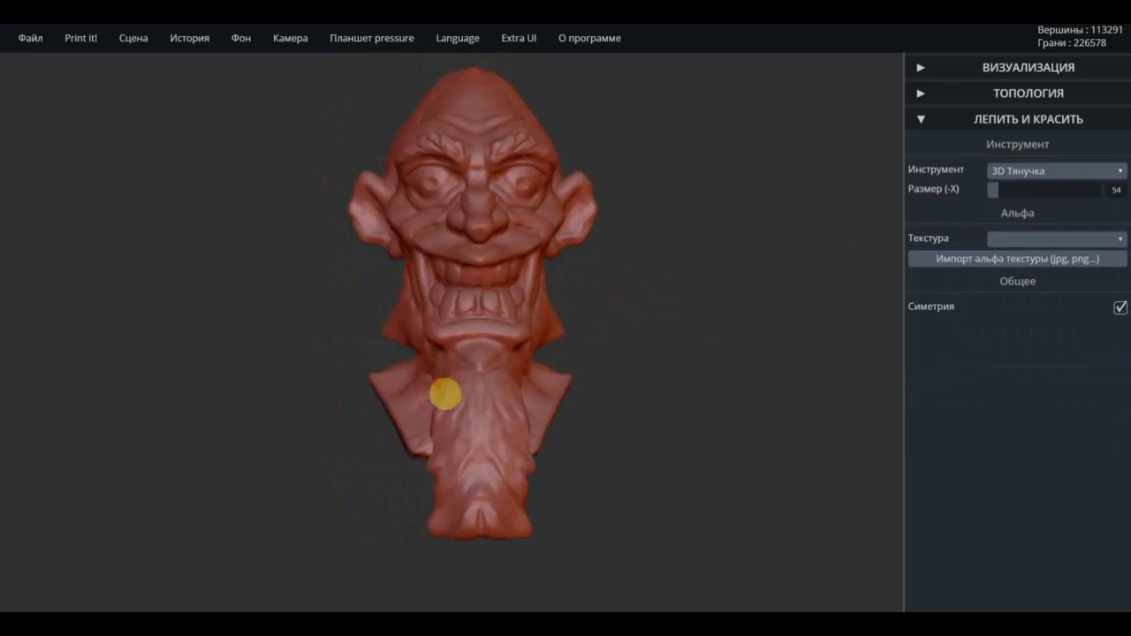
{"action": "left_click_drag", "start_coordinate": [428, 471], "coordinate": [419, 530]}
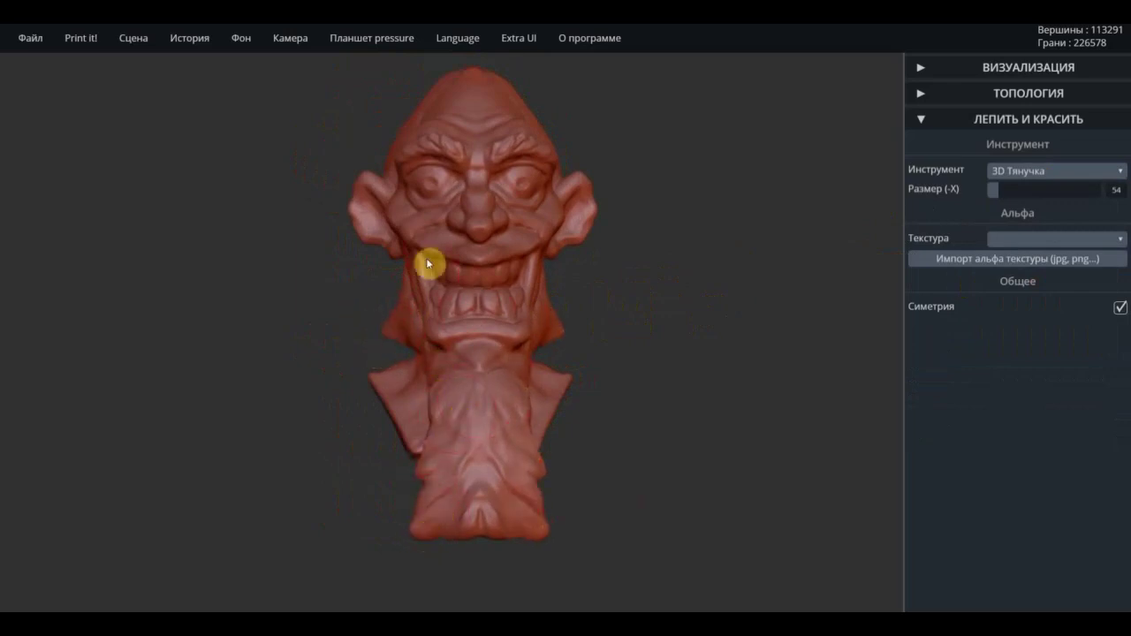
{"action": "left_click_drag", "start_coordinate": [422, 182], "coordinate": [434, 167]}
{"action": "mouse_move", "coordinate": [469, 201]}
{"action": "right_mouse_down"}
{"action": "mouse_move", "coordinate": [518, 271]}
{"action": "mouse_move", "coordinate": [624, 297]}
{"action": "right_mouse_up"}
Raise the voxel remesh resolution to 277 in the topology settings.
{"action": "left_click", "coordinate": [1025, 93]}
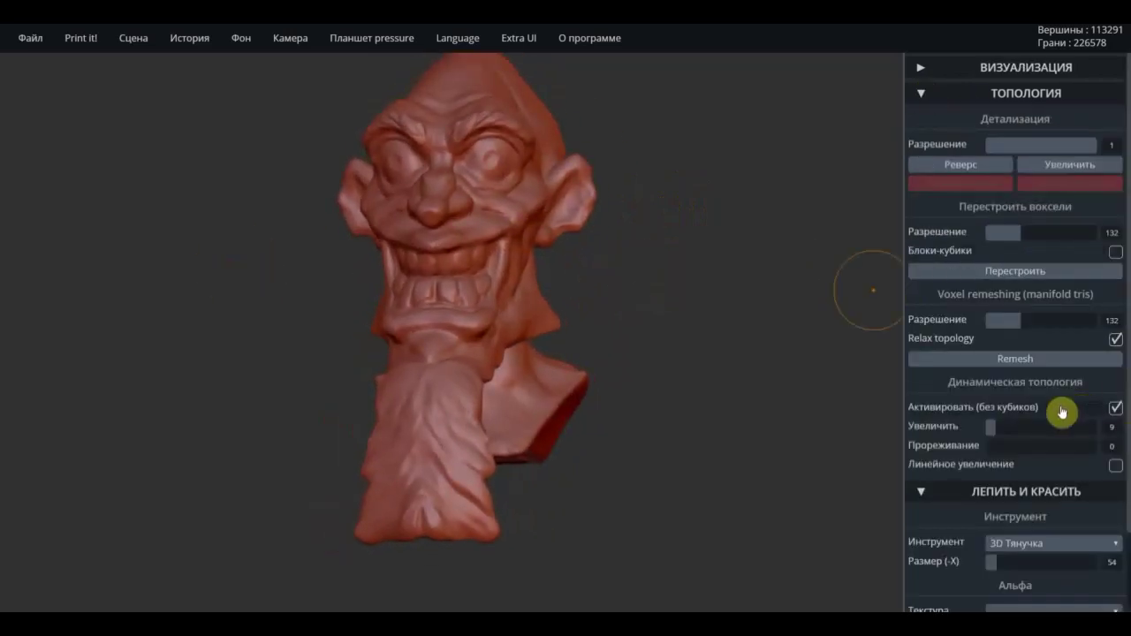
{"action": "scroll", "coordinate": [441, 409], "scroll_direction": "up", "scroll_amount": 3}
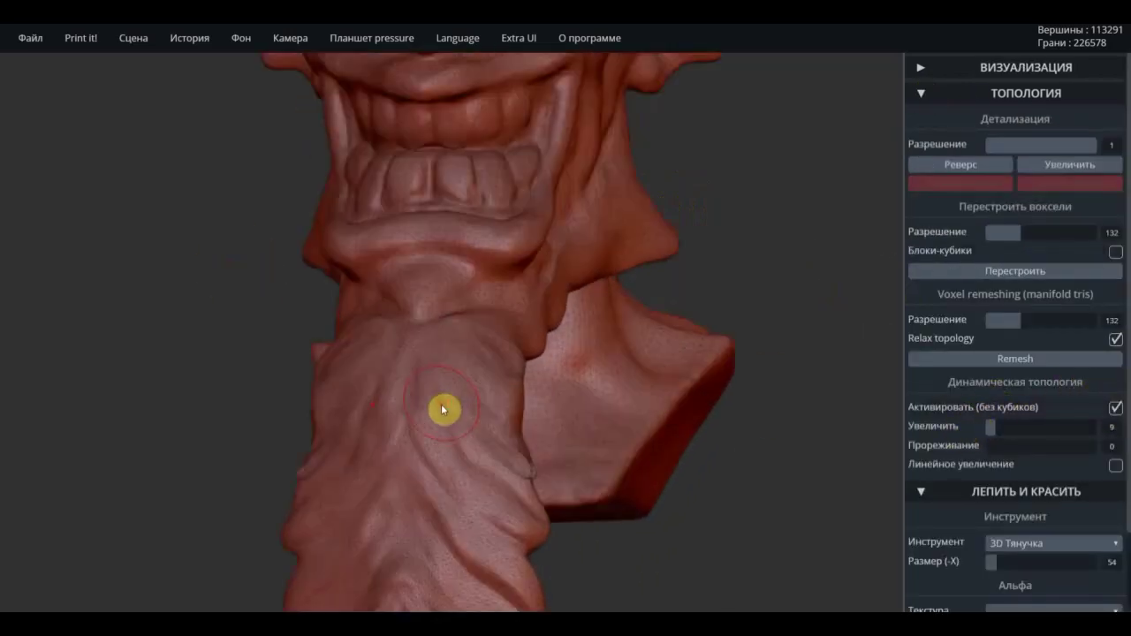
{"action": "scroll", "coordinate": [442, 409], "scroll_direction": "up", "scroll_amount": 2}
{"action": "left_click", "coordinate": [1060, 319]}
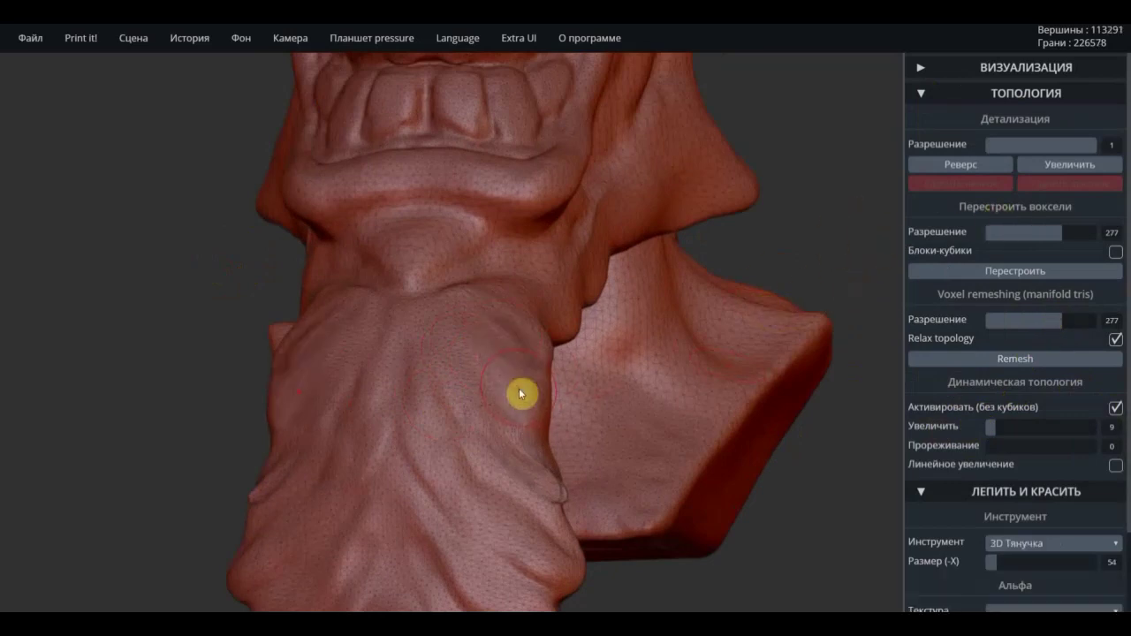
{"action": "left_click", "coordinate": [1025, 93]}
Select 3D Кисть at size 22 and raise dynamic topology detail to 62.
{"action": "left_click", "coordinate": [1051, 221]}
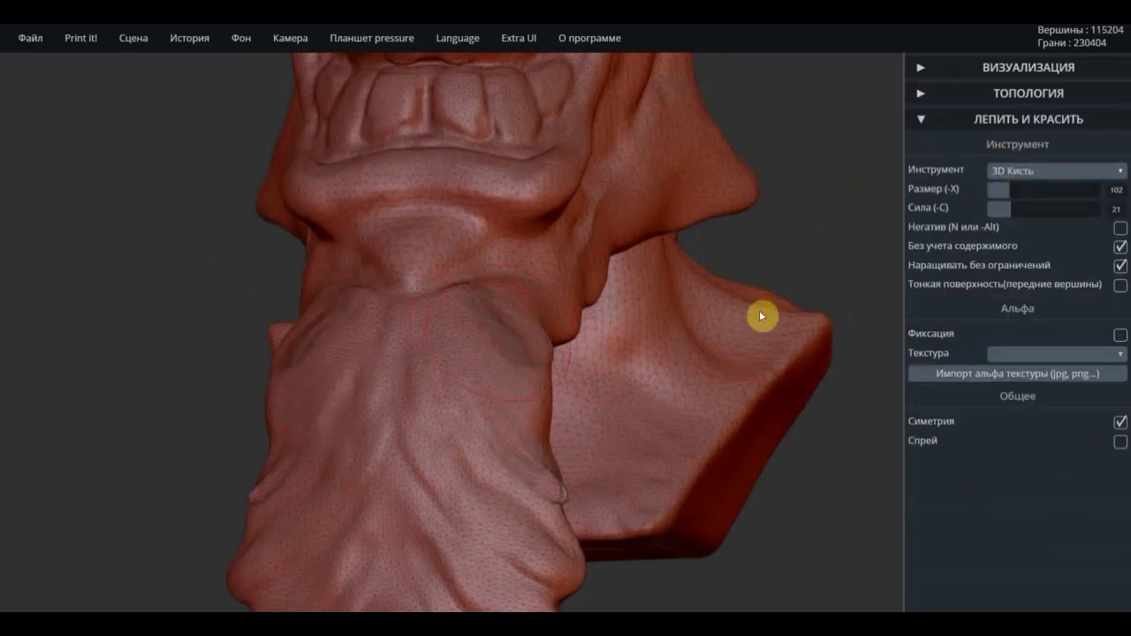
{"action": "left_click", "coordinate": [447, 328]}
{"action": "left_click_drag", "start_coordinate": [1008, 189], "coordinate": [991, 190]}
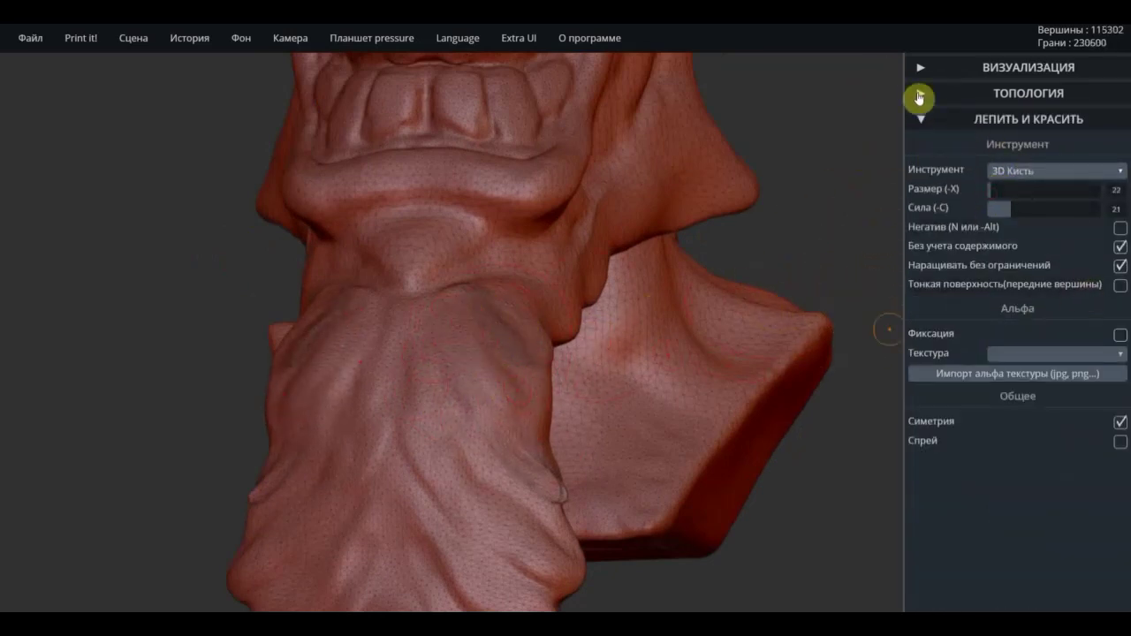
{"action": "left_click", "coordinate": [919, 97]}
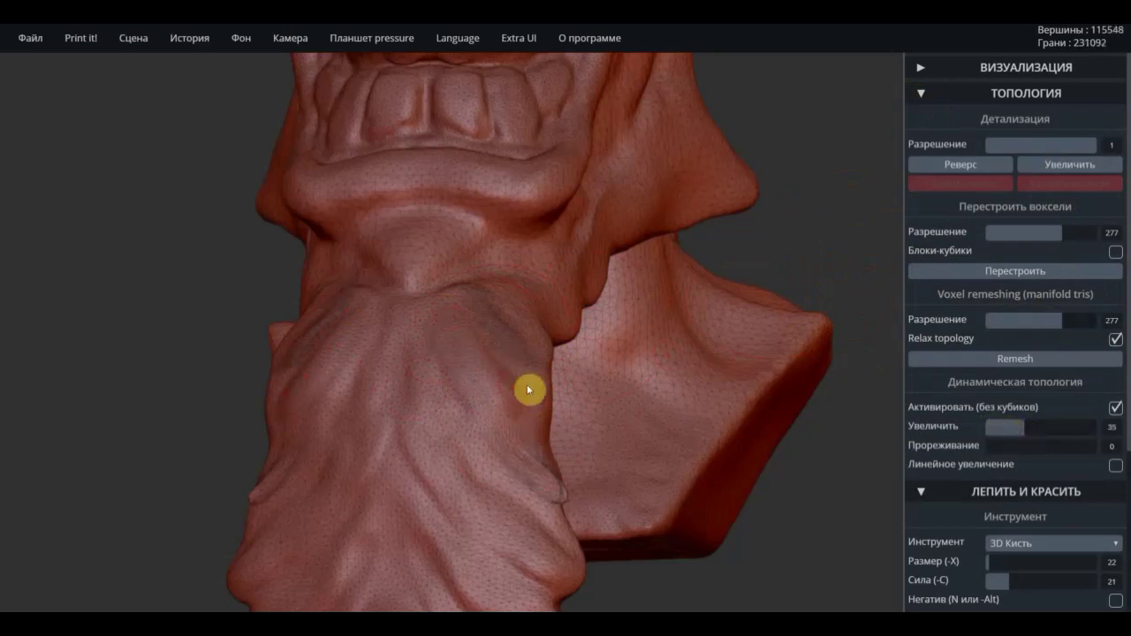
{"action": "left_click", "coordinate": [1029, 429]}
Sculpt finer detail along the beard, neck and lower lip.
{"action": "mouse_move", "coordinate": [482, 345]}
{"action": "left_mouse_down"}
{"action": "mouse_move", "coordinate": [433, 361]}
{"action": "mouse_move", "coordinate": [424, 432]}
{"action": "mouse_move", "coordinate": [447, 543]}
{"action": "left_mouse_up"}
{"action": "mouse_move", "coordinate": [447, 280]}
{"action": "left_mouse_down"}
{"action": "mouse_move", "coordinate": [412, 273]}
{"action": "mouse_move", "coordinate": [515, 91]}
{"action": "mouse_move", "coordinate": [485, 131]}
{"action": "left_mouse_up"}
{"action": "right_click_drag", "start_coordinate": [470, 80], "coordinate": [618, 132]}
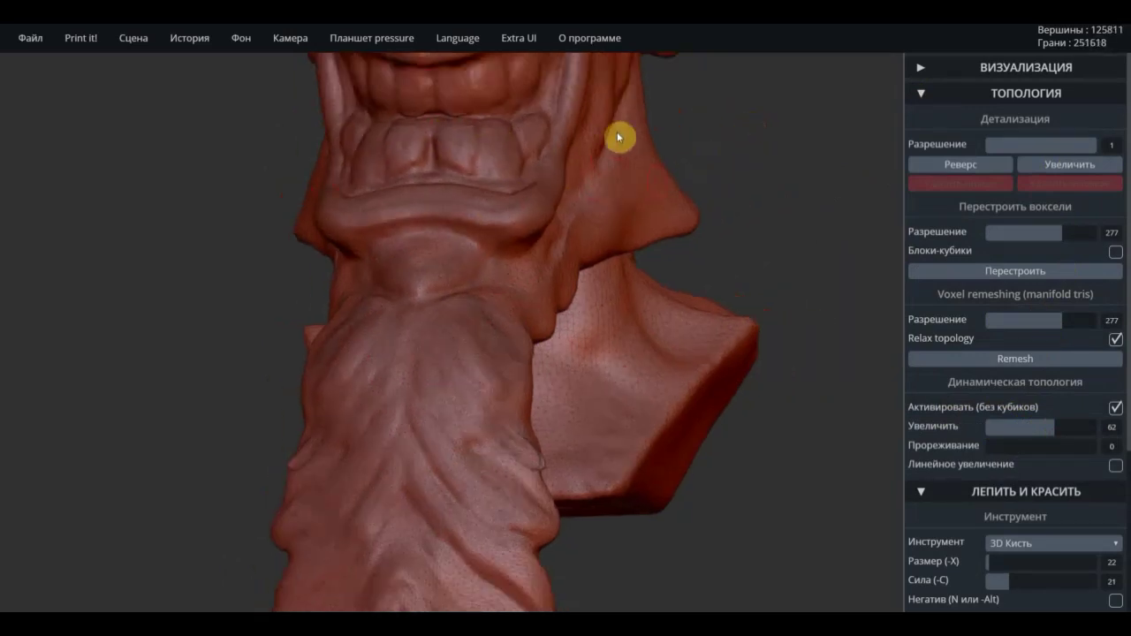
{"action": "scroll", "coordinate": [684, 202], "scroll_direction": "down", "scroll_amount": 3}
{"action": "scroll", "coordinate": [411, 349], "scroll_direction": "up", "scroll_amount": 5}
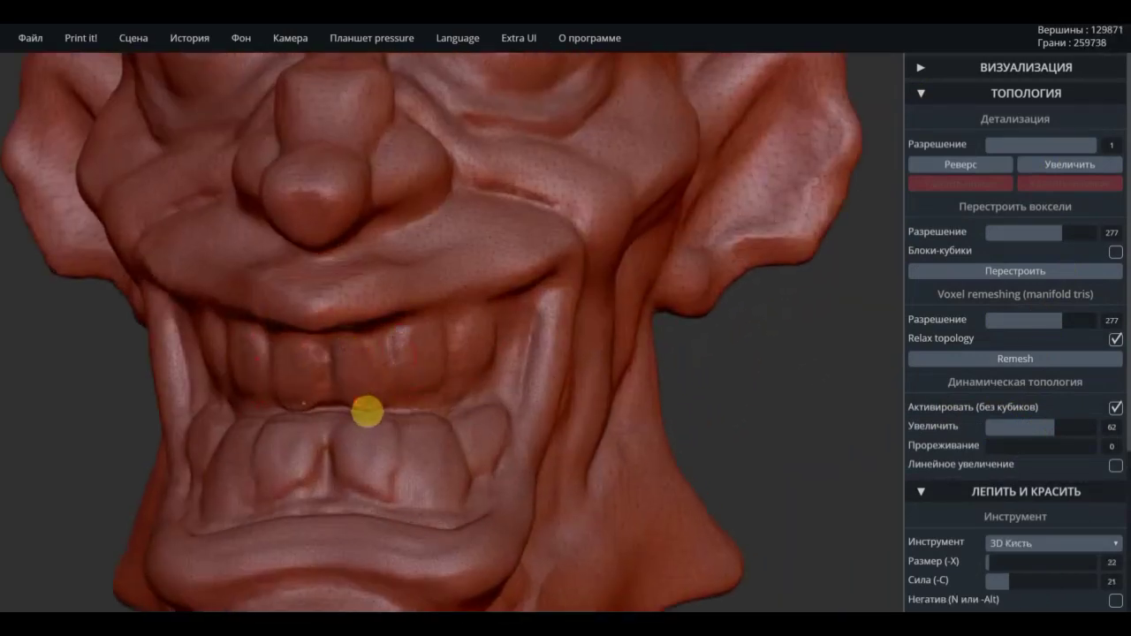
Detail the lower teeth, mouth creases, cheek fold and forehead.
{"action": "left_click_drag", "start_coordinate": [364, 140], "coordinate": [424, 141]}
{"action": "right_click_drag", "start_coordinate": [424, 142], "coordinate": [585, 247]}
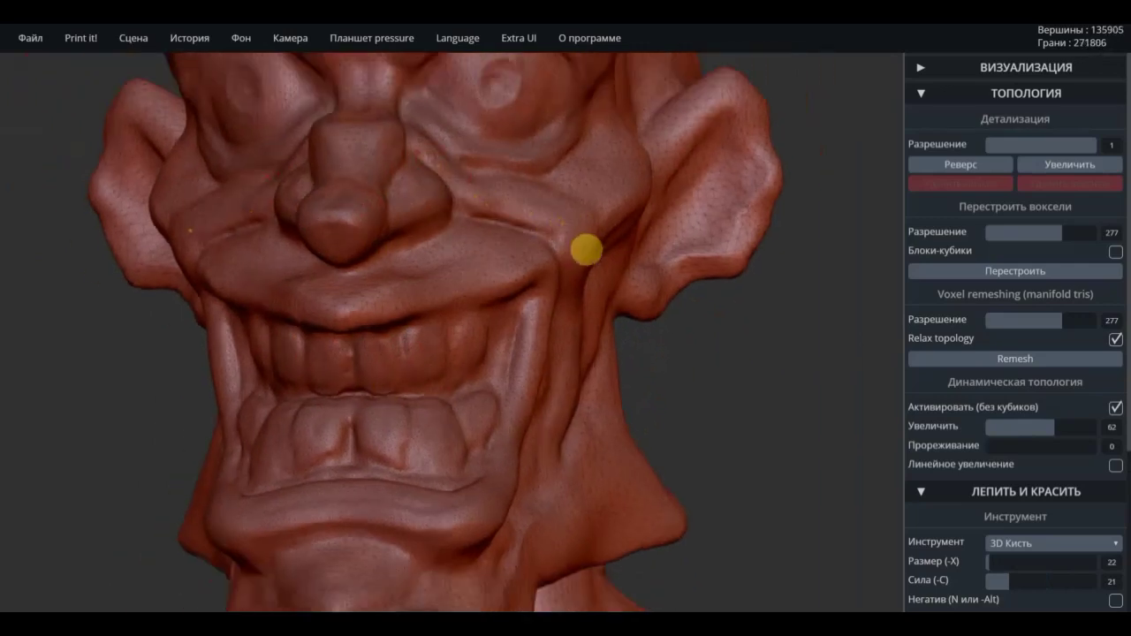
{"action": "mouse_move", "coordinate": [586, 248]}
{"action": "left_mouse_down"}
{"action": "mouse_move", "coordinate": [762, 126]}
{"action": "mouse_move", "coordinate": [631, 304]}
{"action": "left_mouse_up"}
{"action": "scroll", "coordinate": [383, 103], "scroll_direction": "down", "scroll_amount": 5}
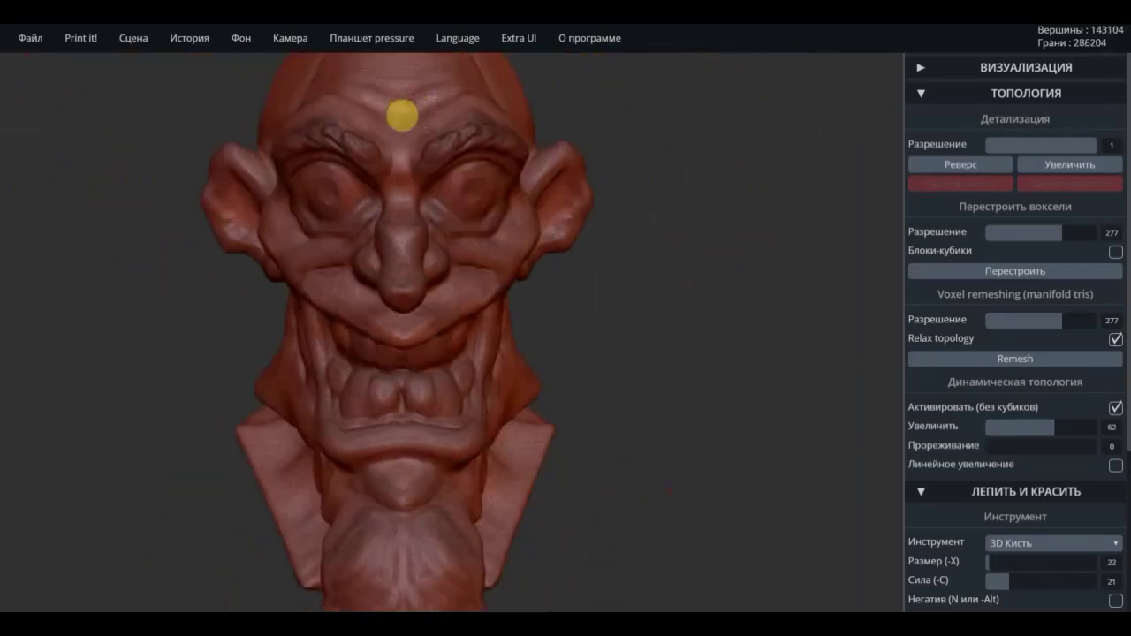
{"action": "left_click_drag", "start_coordinate": [404, 114], "coordinate": [366, 227]}
{"action": "right_click_drag", "start_coordinate": [366, 227], "coordinate": [568, 354]}
{"action": "scroll", "coordinate": [569, 354], "scroll_direction": "up", "scroll_amount": 3}
{"action": "left_click_drag", "start_coordinate": [494, 483], "coordinate": [508, 445]}
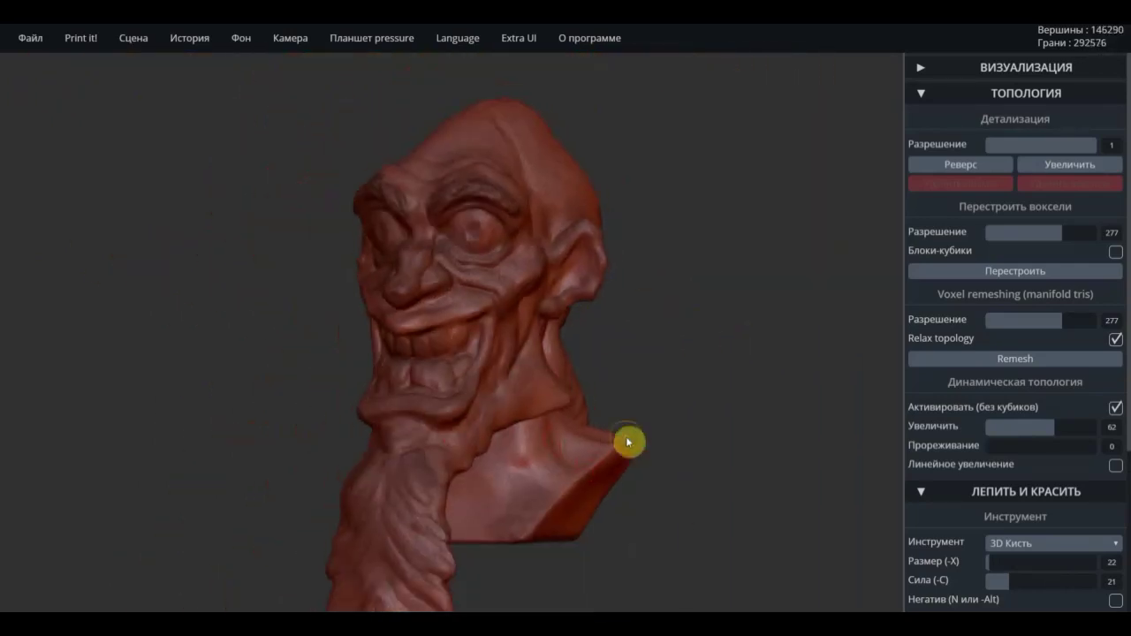